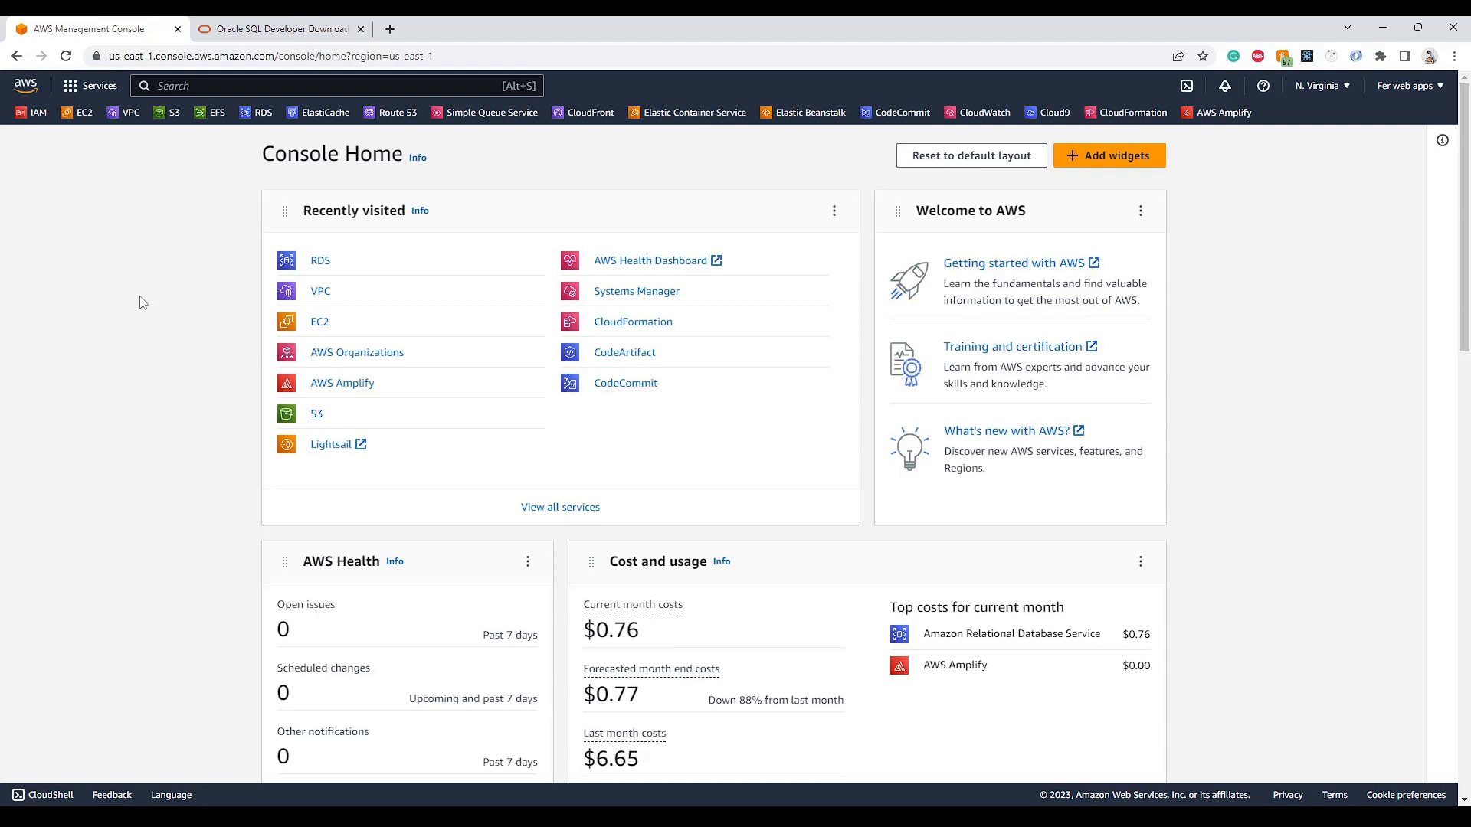
- Glance at the SQL Developer 23.1 download page and desktop app, then open the VPC console
{"action": "left_click", "coordinate": [245, 29]}
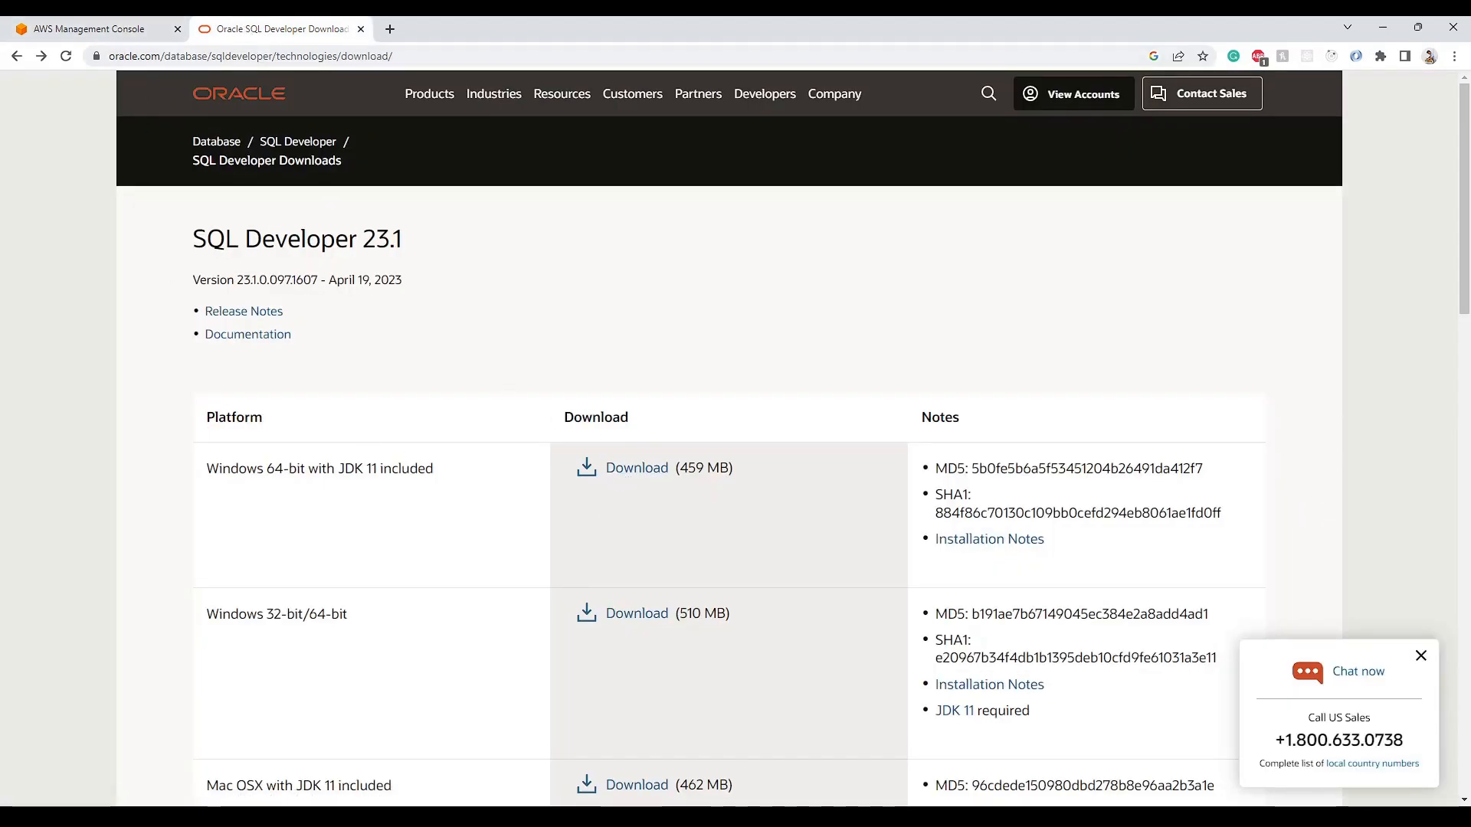
{"action": "mouse_move", "coordinate": [1037, 816]}
{"action": "left_click", "coordinate": [1037, 747]}
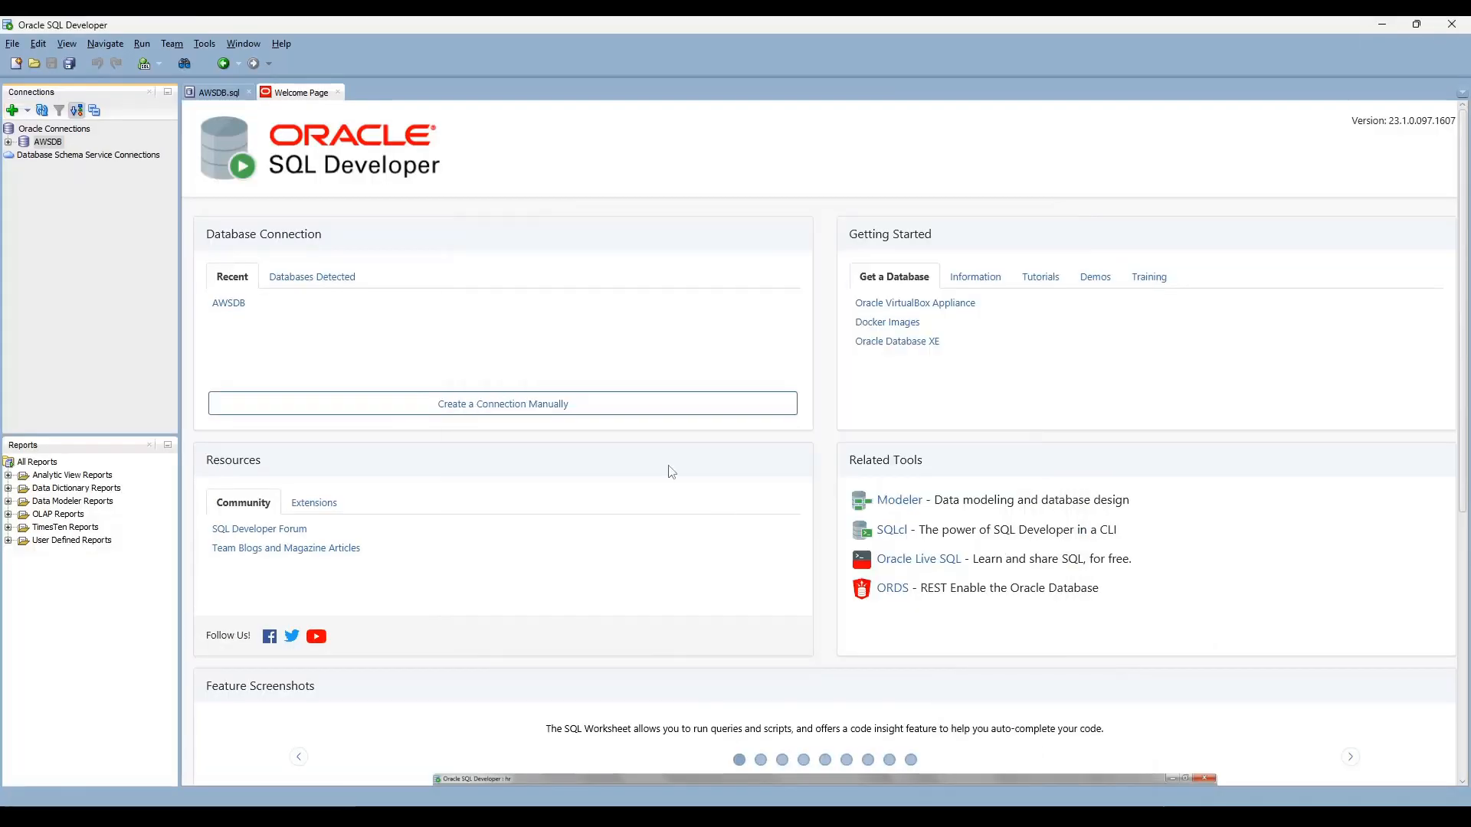
{"action": "left_click", "coordinate": [1383, 26]}
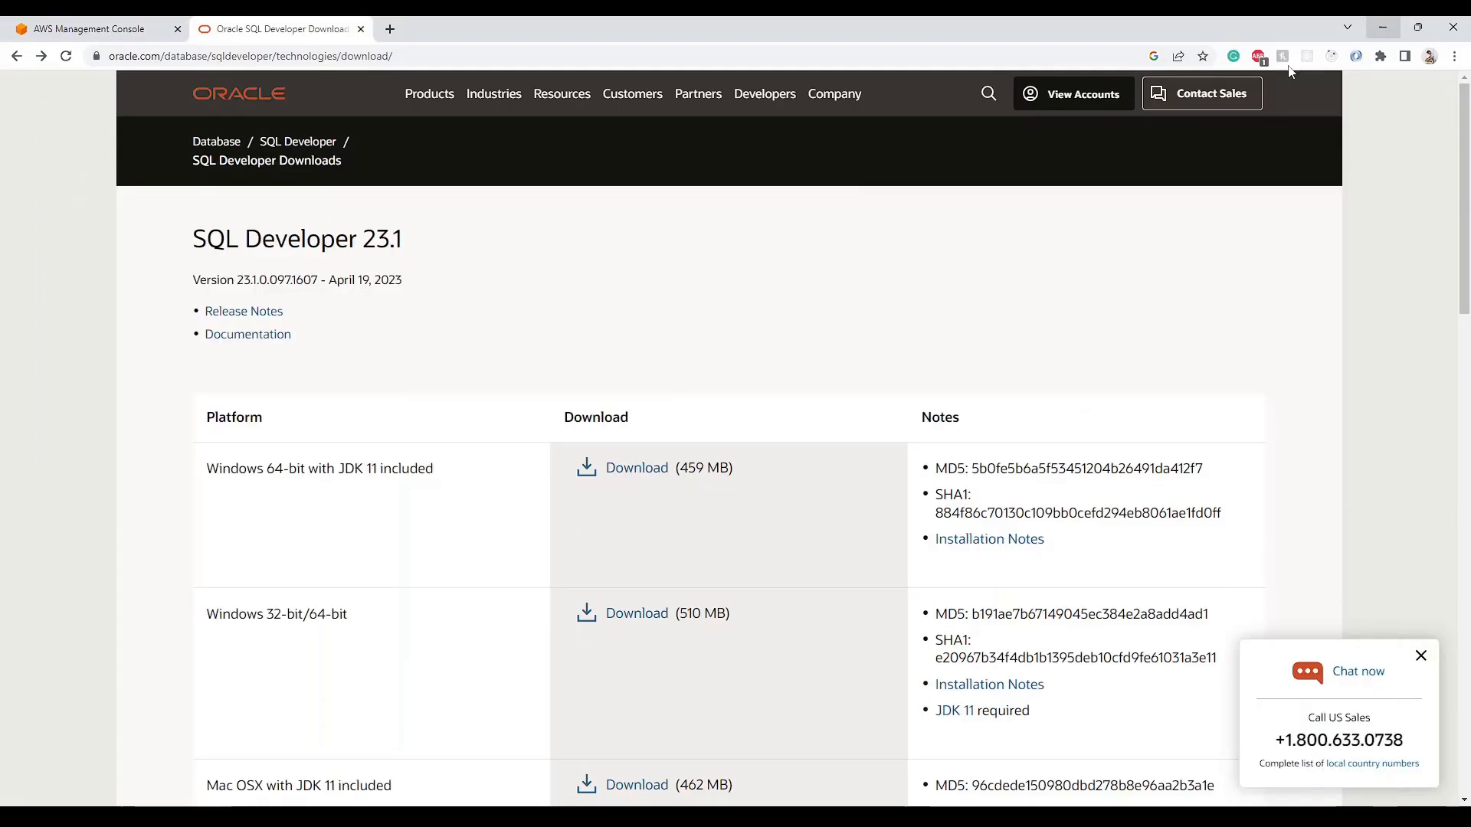
{"action": "left_click", "coordinate": [106, 35]}
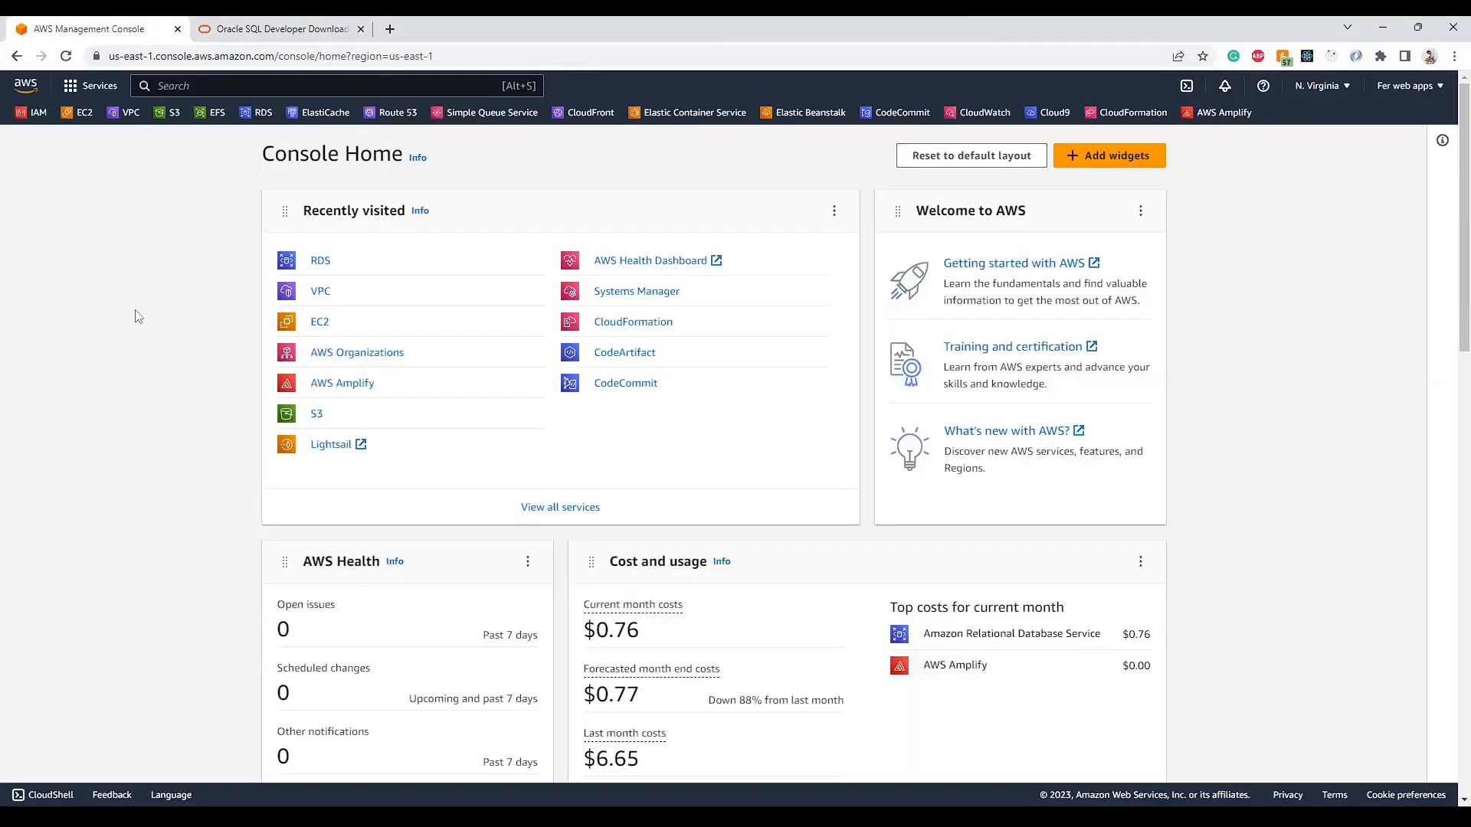
{"action": "left_click", "coordinate": [129, 112]}
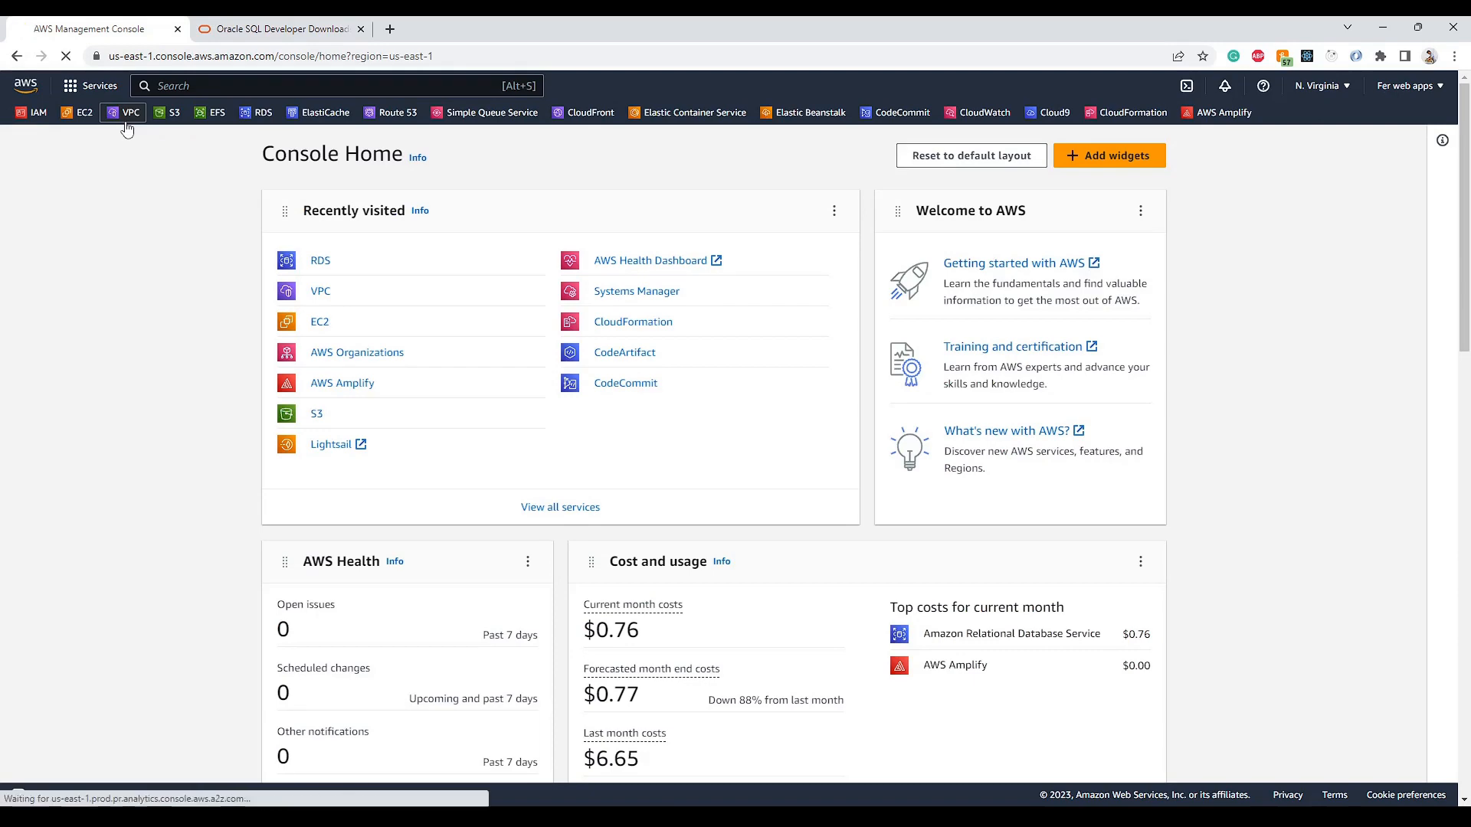
- Start a new security group named OracleSG and enter its description
{"action": "scroll", "coordinate": [92, 339], "scroll_direction": "down", "scroll_amount": 2}
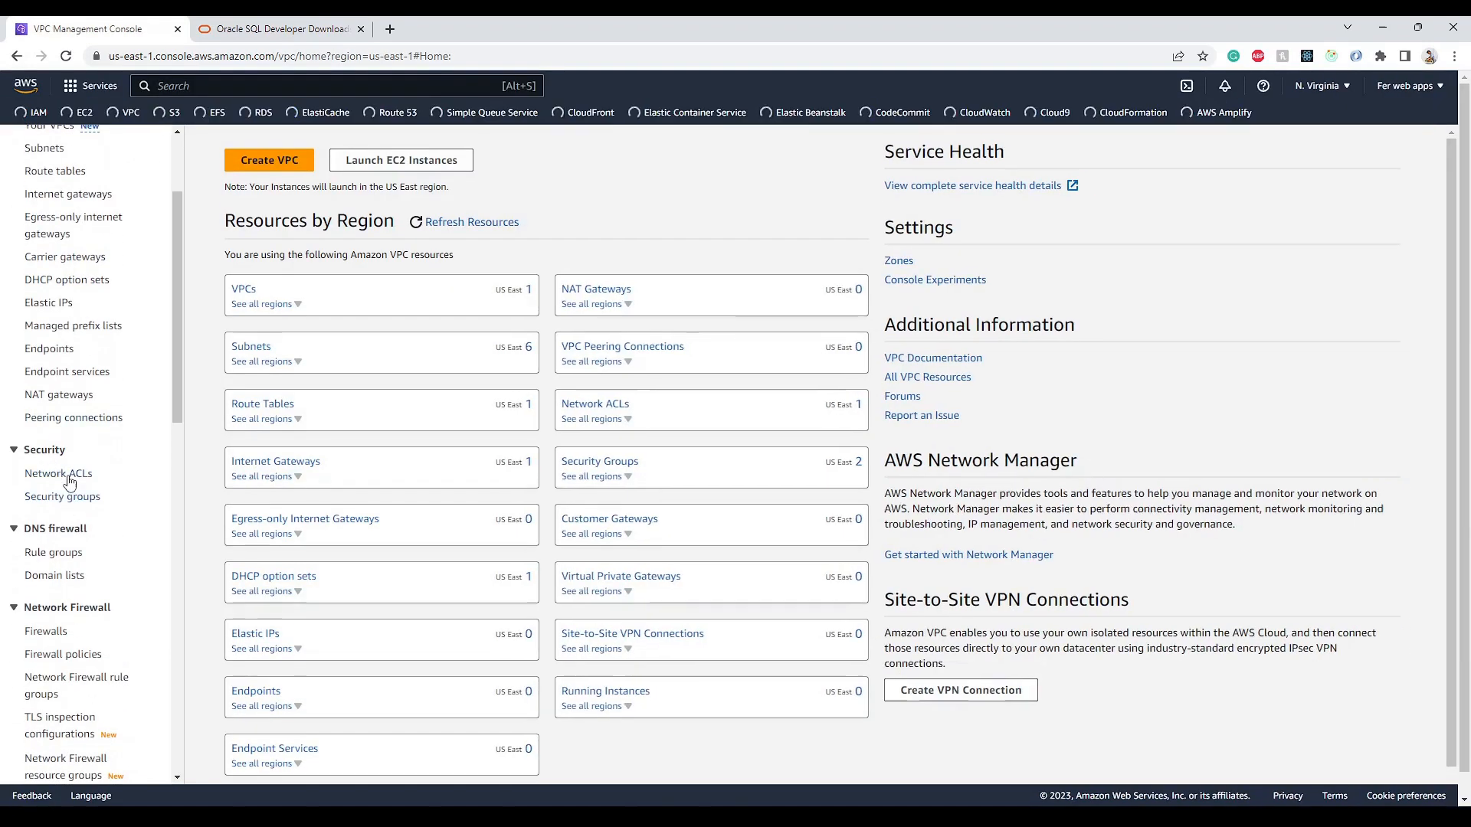
{"action": "left_click", "coordinate": [81, 504]}
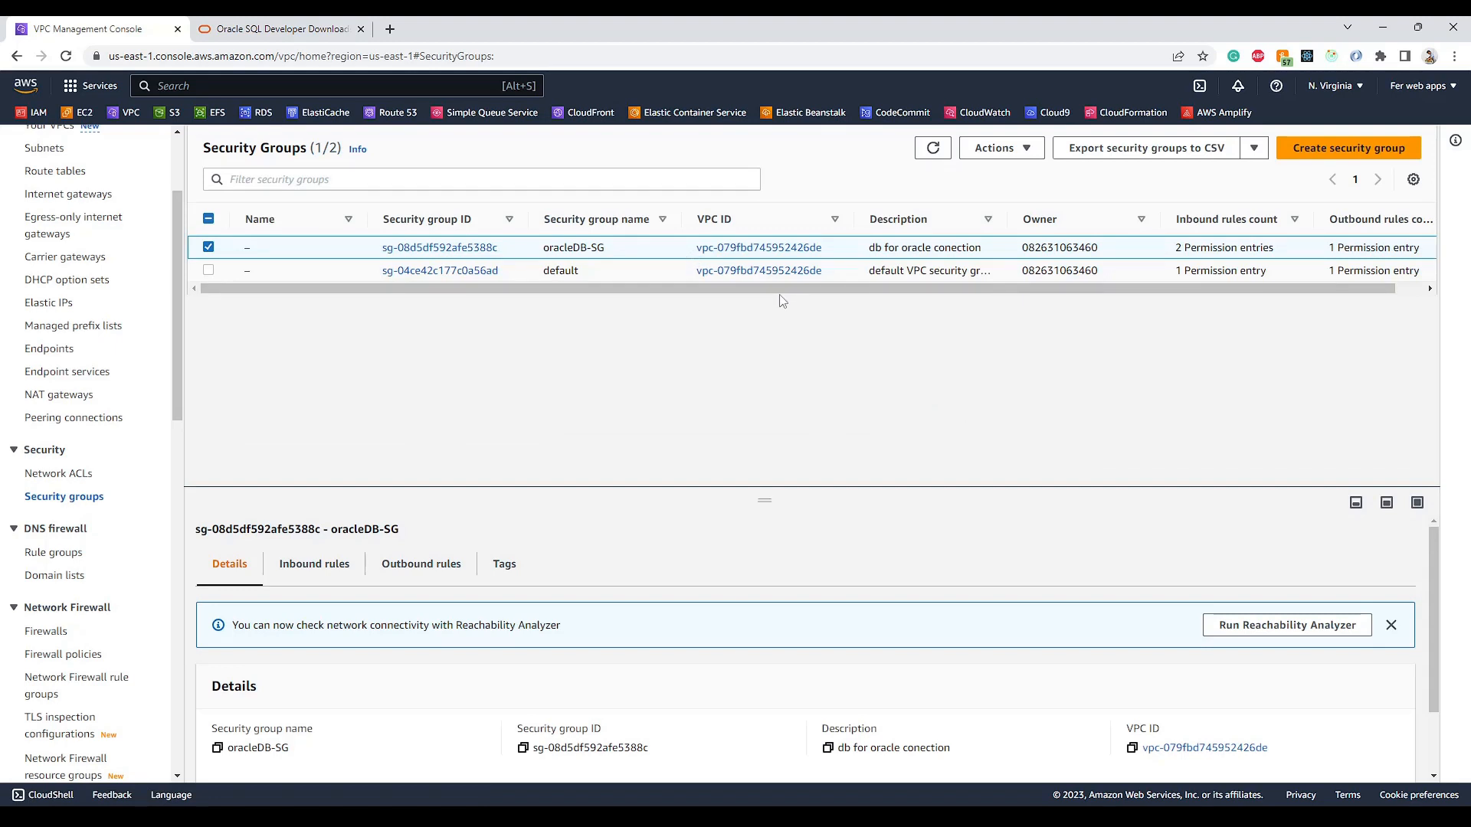
{"action": "left_click_drag", "start_coordinate": [809, 290], "coordinate": [679, 304]}
{"action": "left_click", "coordinate": [1345, 157]}
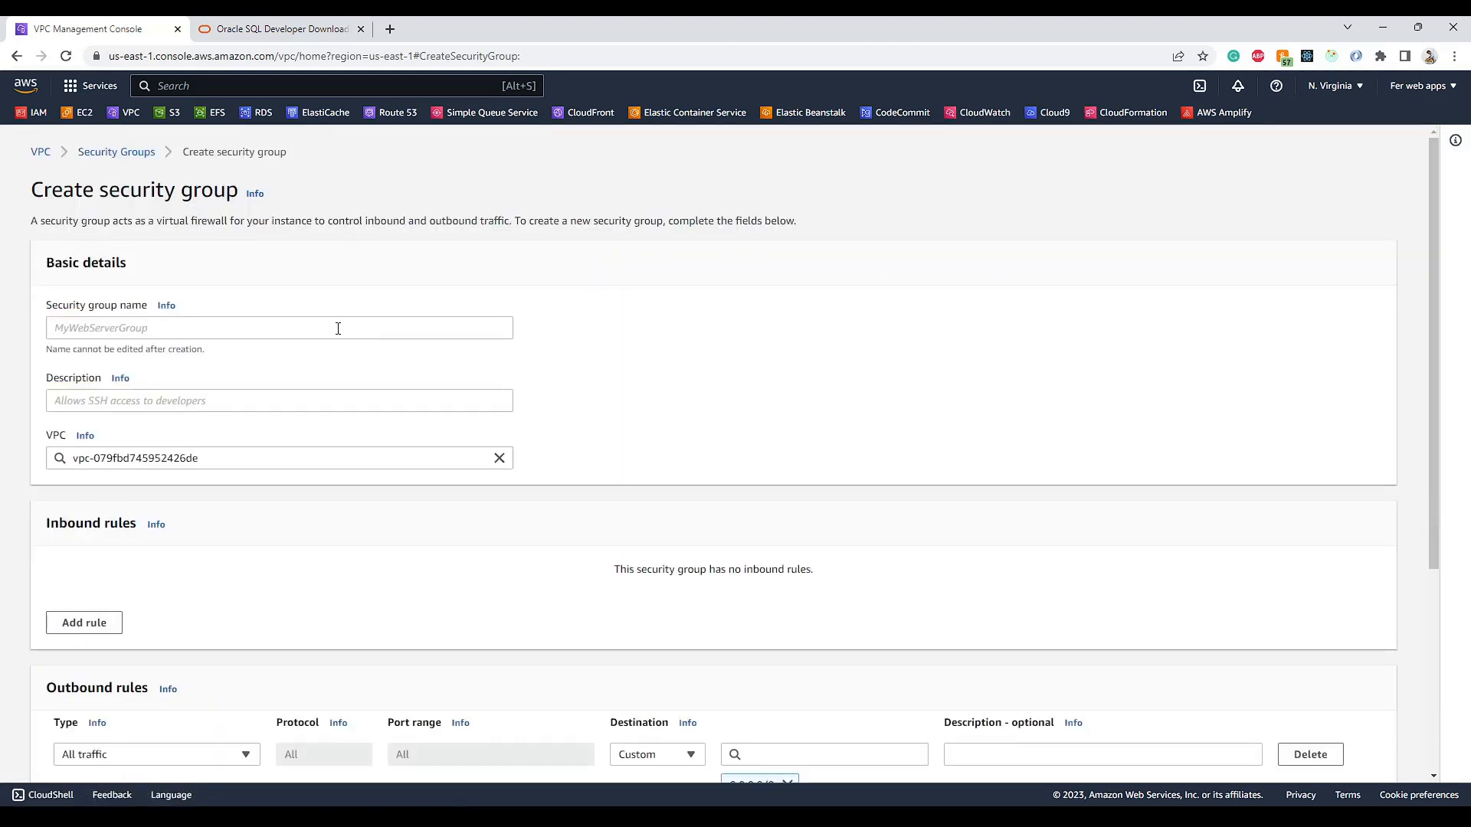
{"action": "left_click", "coordinate": [303, 329]}
{"action": "type", "text": "OracleSG"}
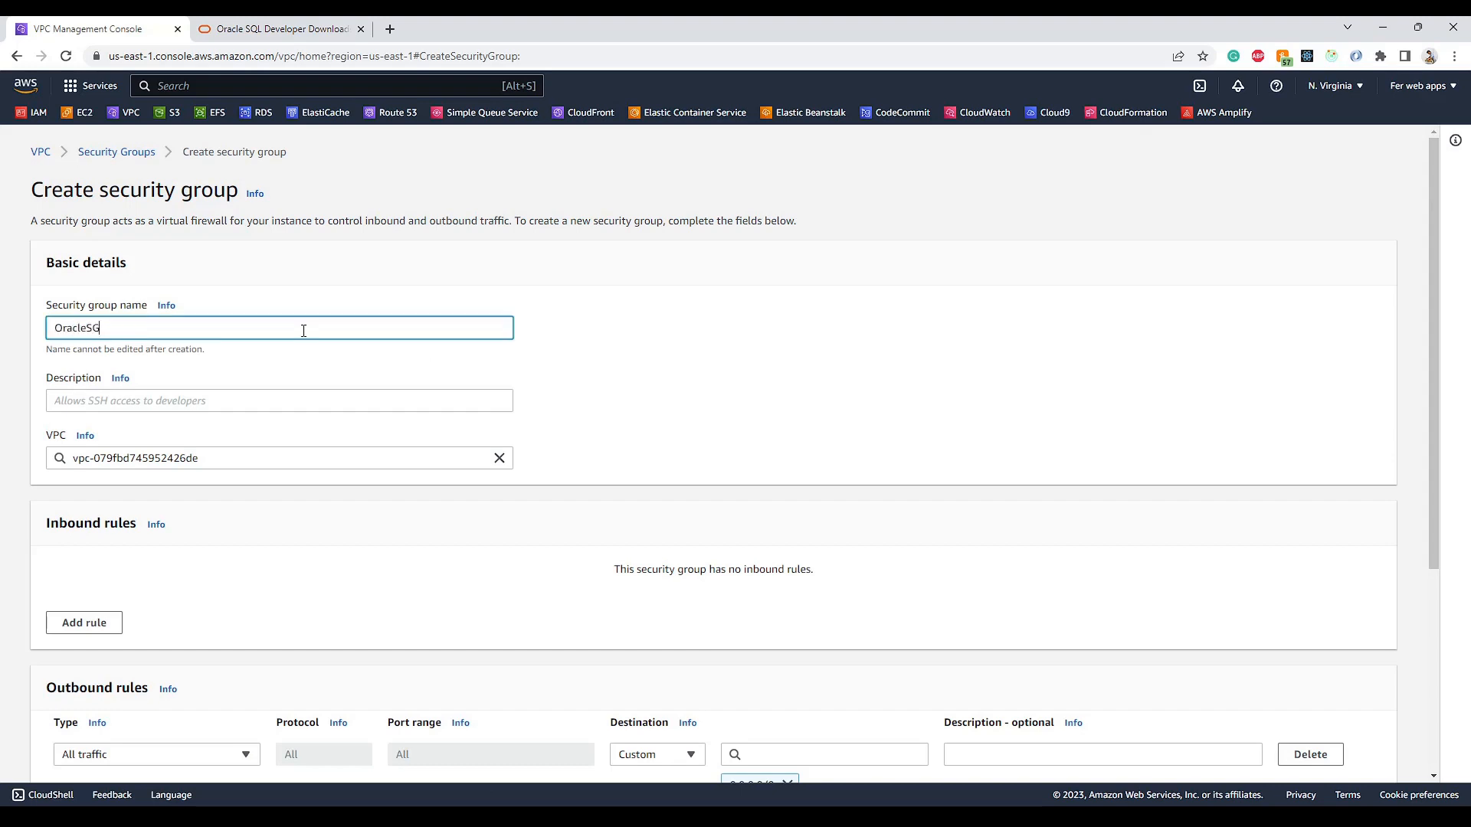
{"action": "left_click", "coordinate": [212, 400]}
{"action": "type", "text": "Security group for oracle db"}
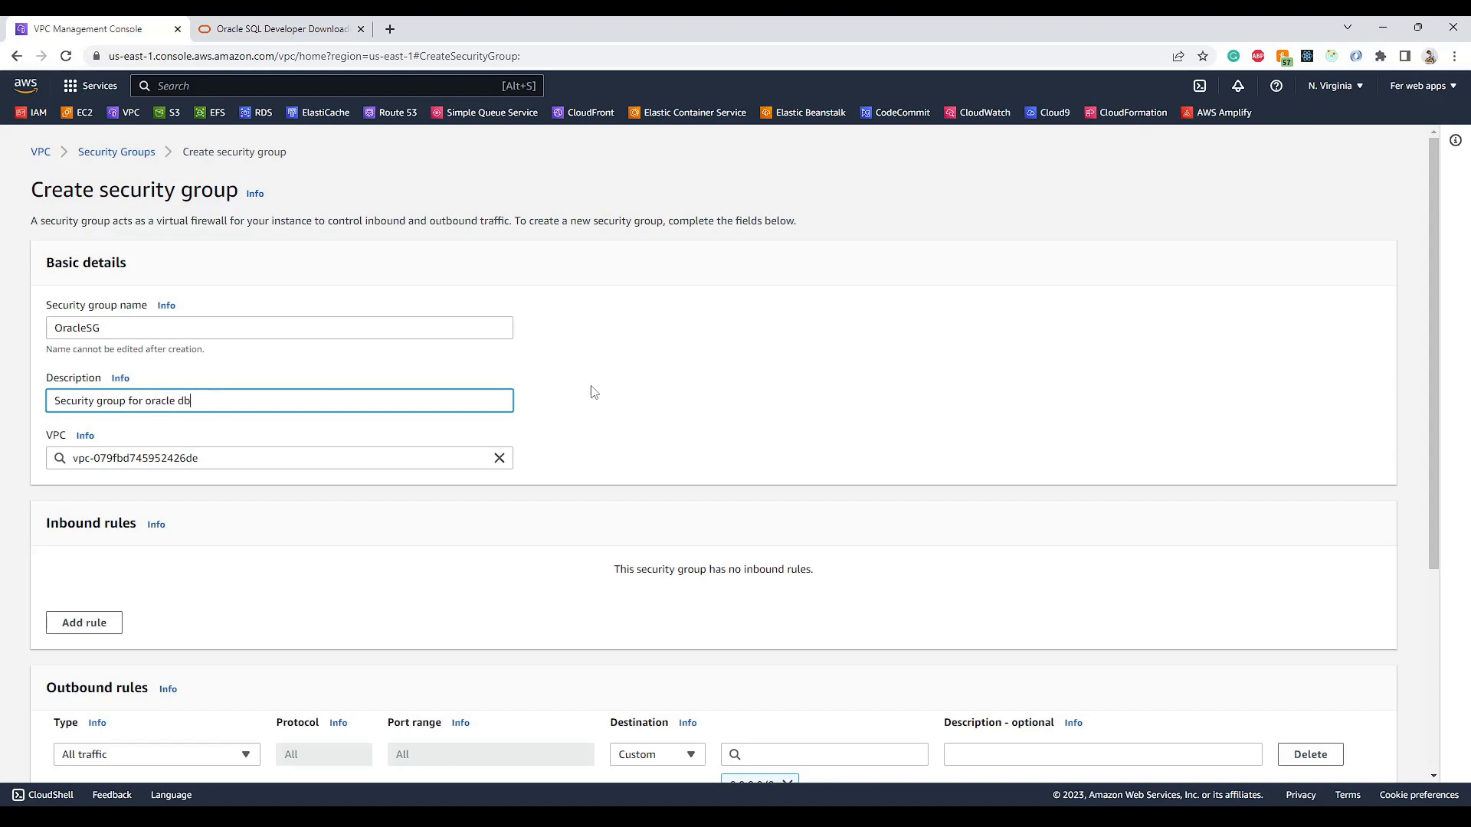
{"action": "left_click", "coordinate": [594, 392]}
- Add Custom TCP inbound rules from Anywhere-IPv4 and Anywhere-IPv6, then create the group
{"action": "scroll", "coordinate": [605, 394], "scroll_direction": "down", "scroll_amount": 3}
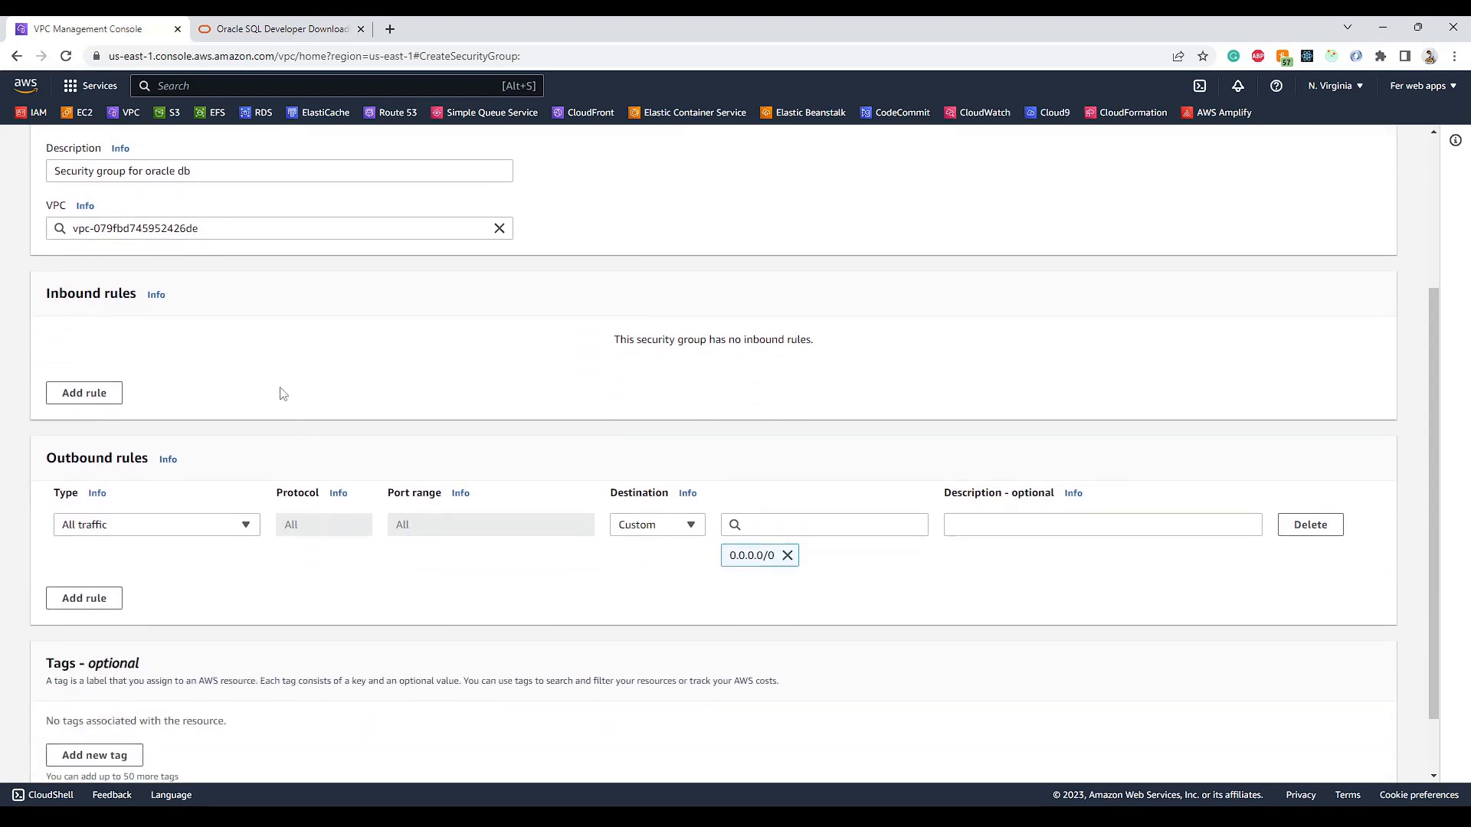
{"action": "scroll", "coordinate": [282, 394], "scroll_direction": "down", "scroll_amount": 1}
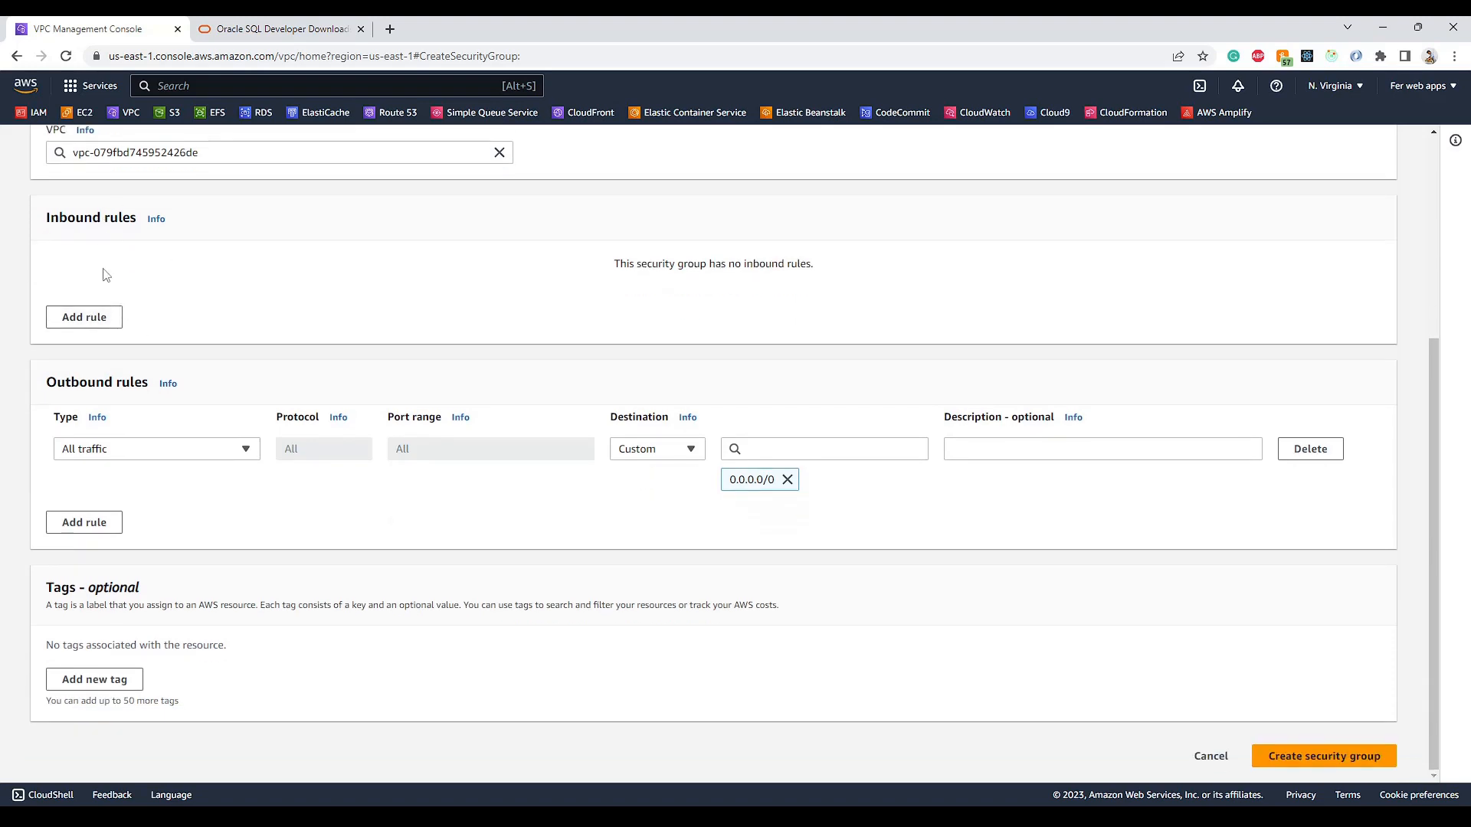
{"action": "left_click", "coordinate": [101, 326]}
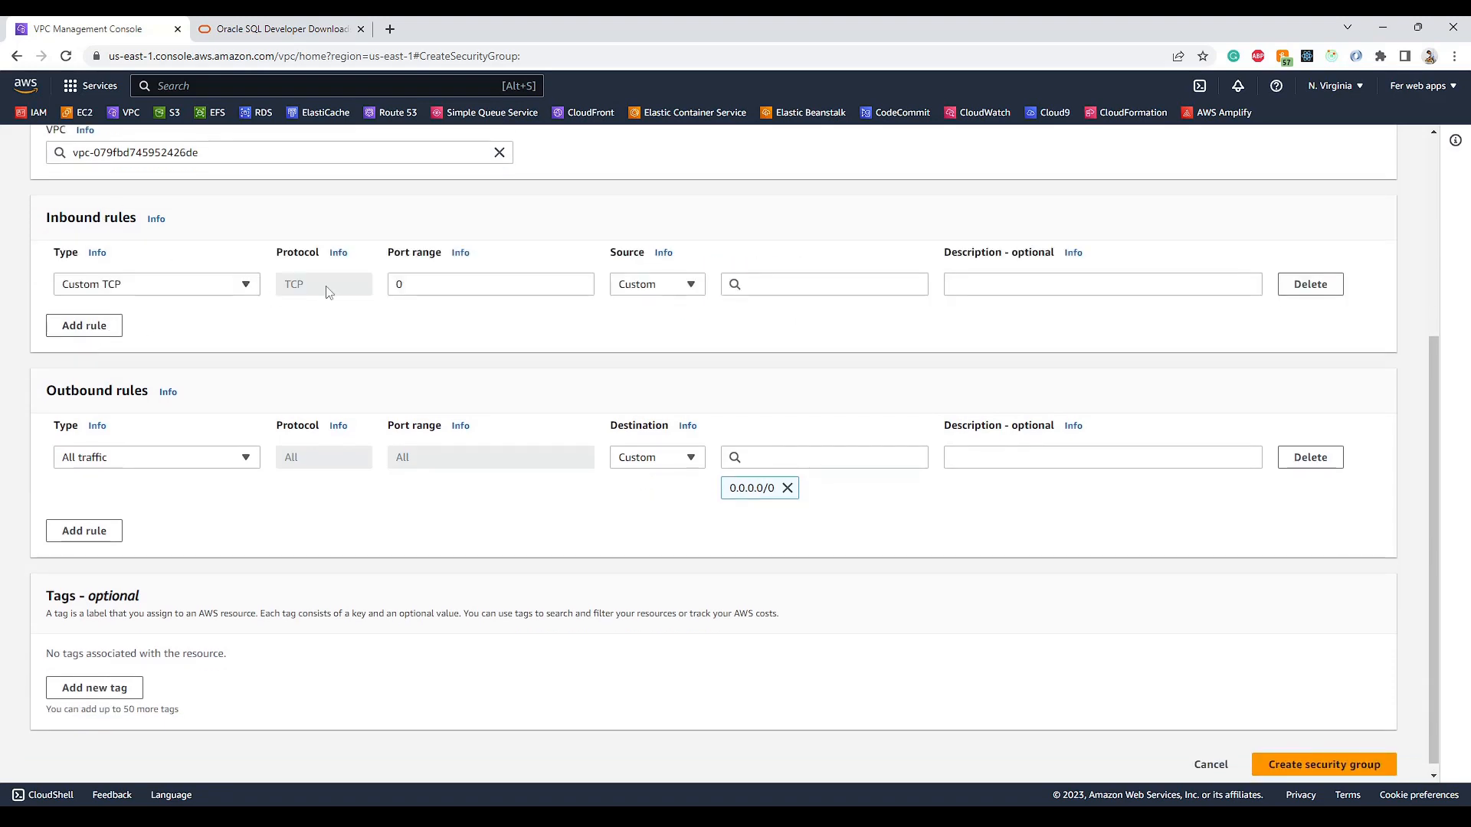
{"action": "left_click", "coordinate": [676, 285]}
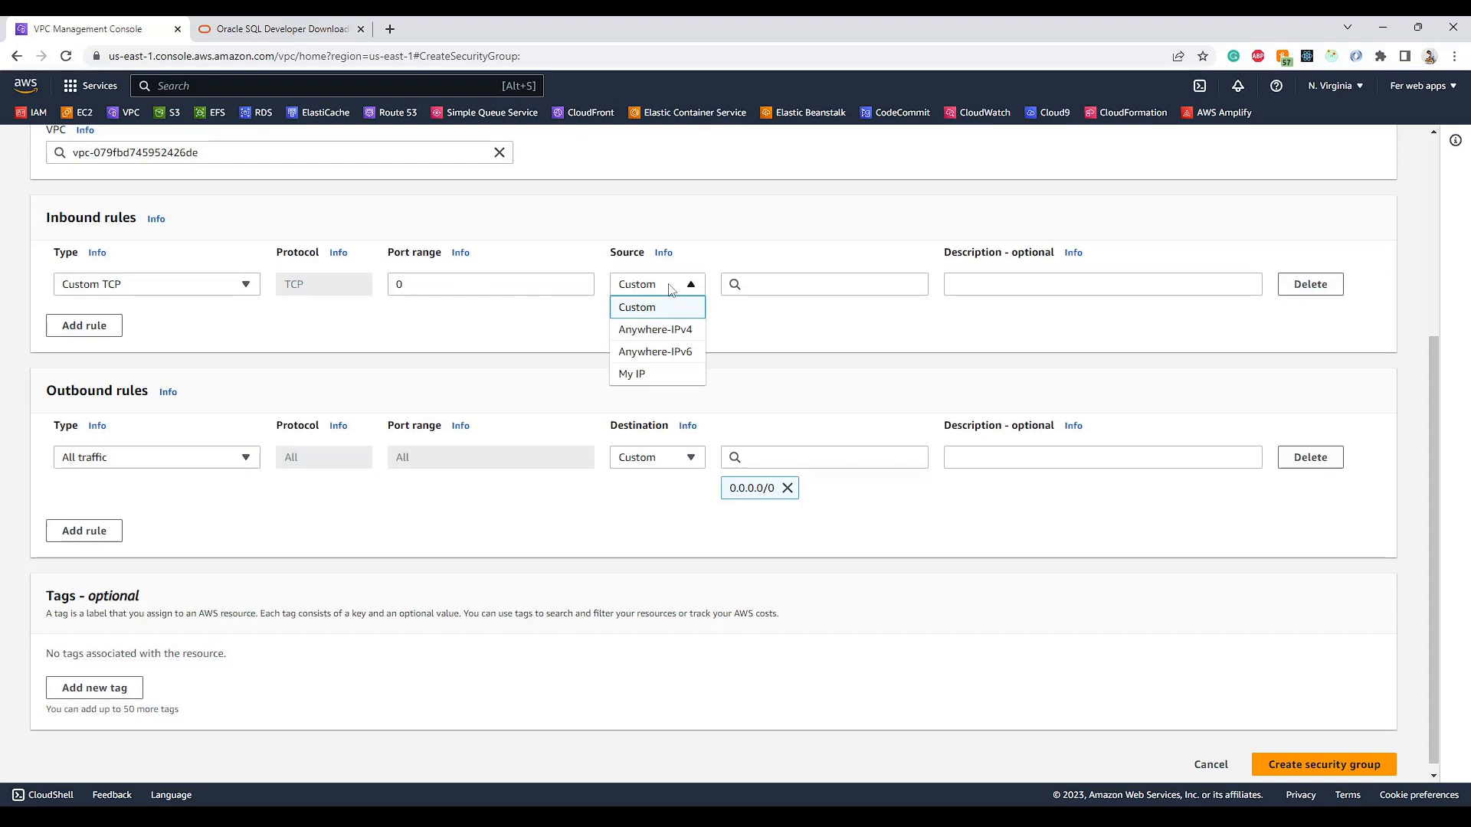
{"action": "left_click", "coordinate": [677, 330]}
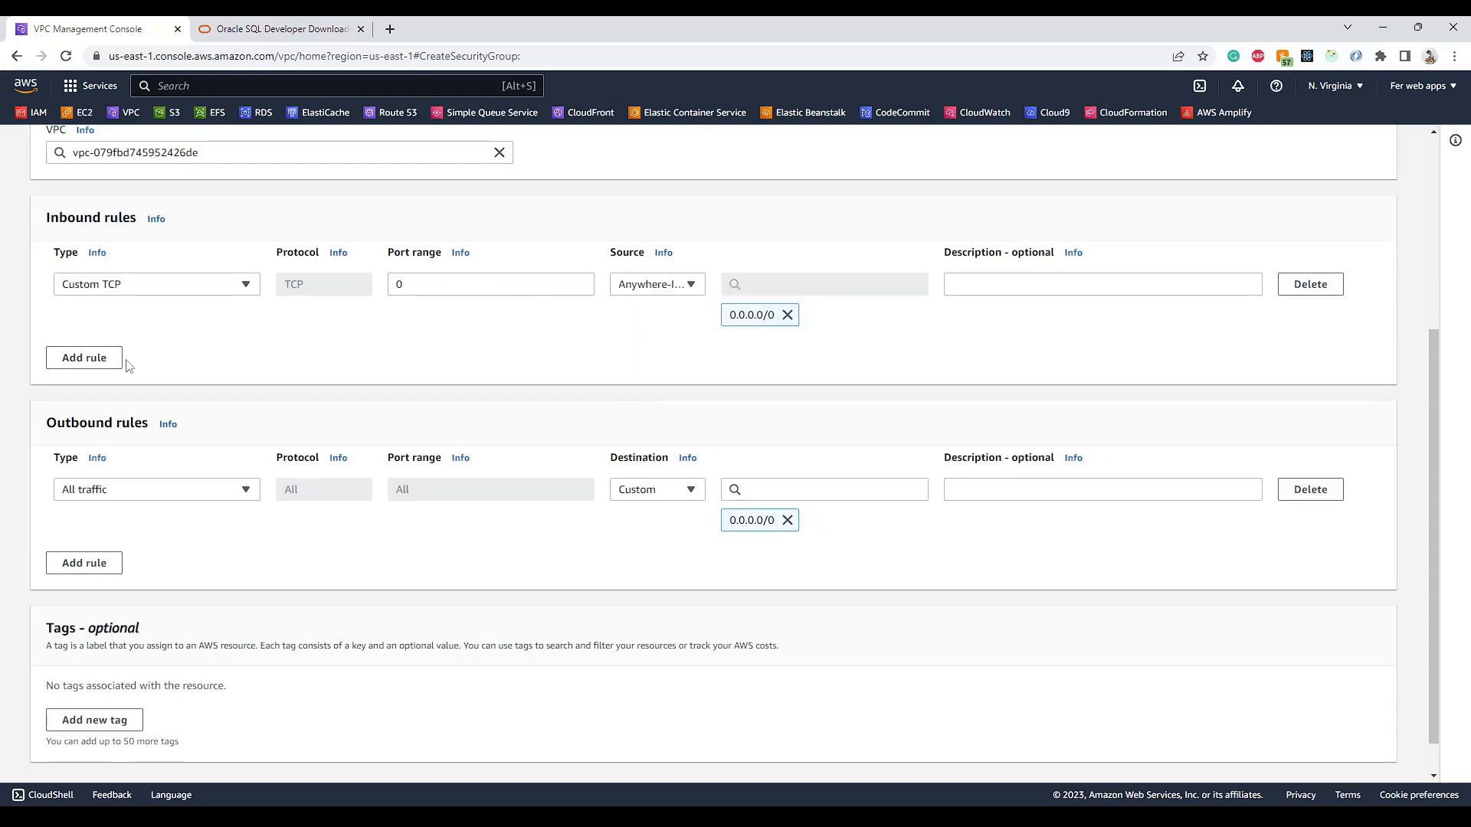
{"action": "left_click", "coordinate": [119, 360]}
{"action": "left_click", "coordinate": [690, 349]}
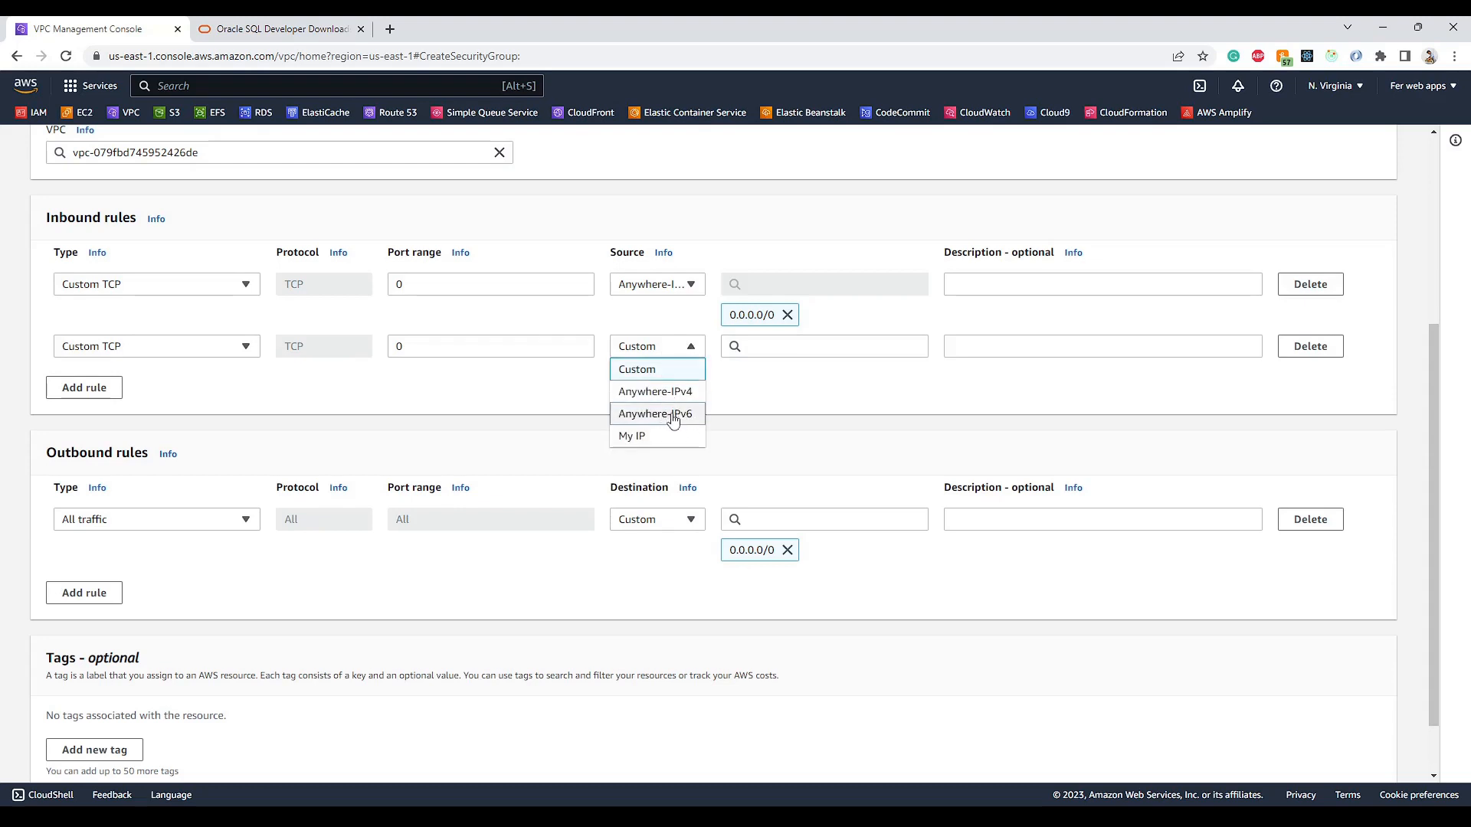
{"action": "left_click", "coordinate": [673, 417]}
{"action": "scroll", "coordinate": [557, 395], "scroll_direction": "down", "scroll_amount": 1}
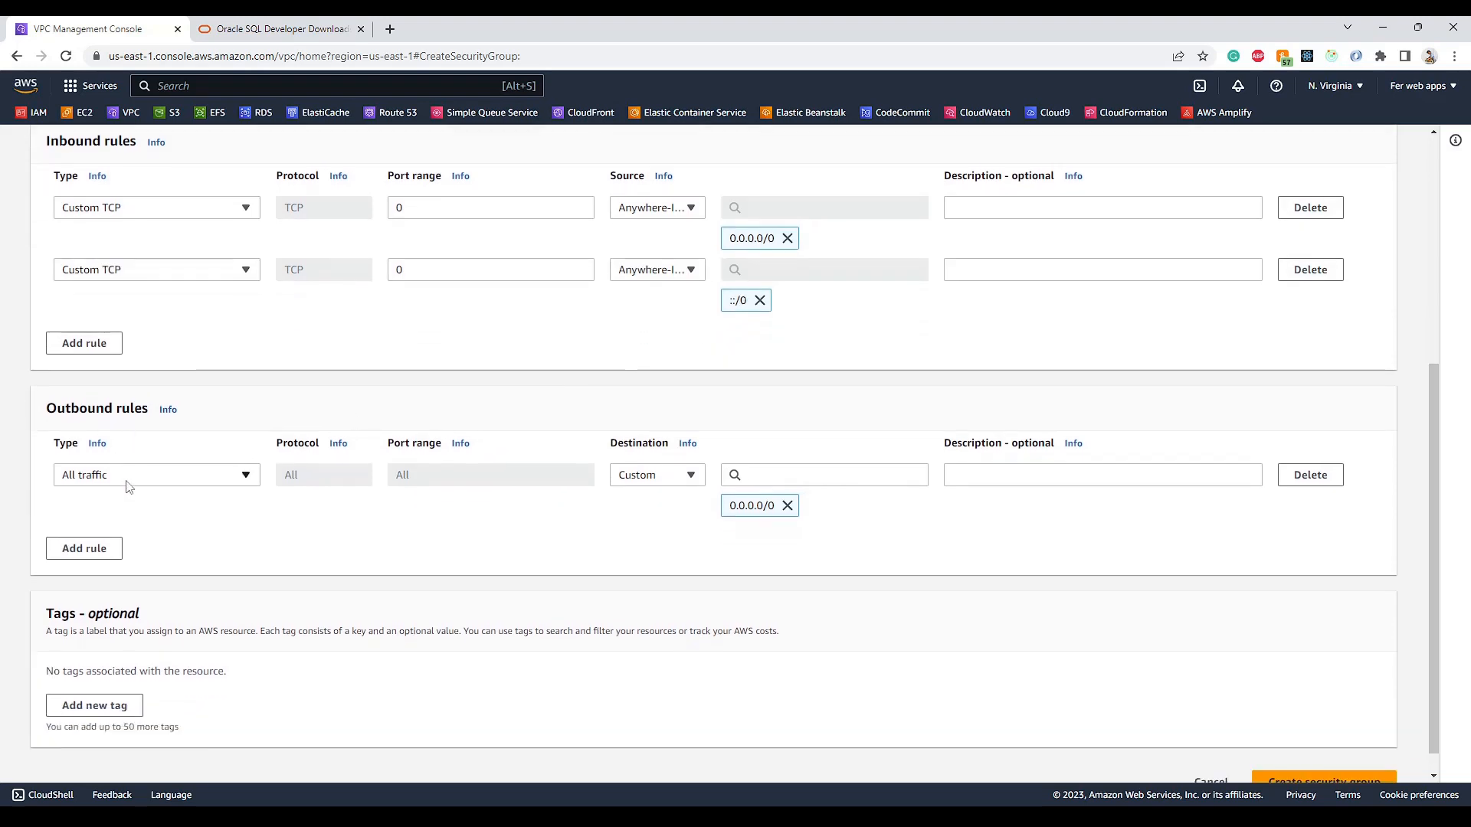
{"action": "scroll", "coordinate": [529, 536], "scroll_direction": "down", "scroll_amount": 1}
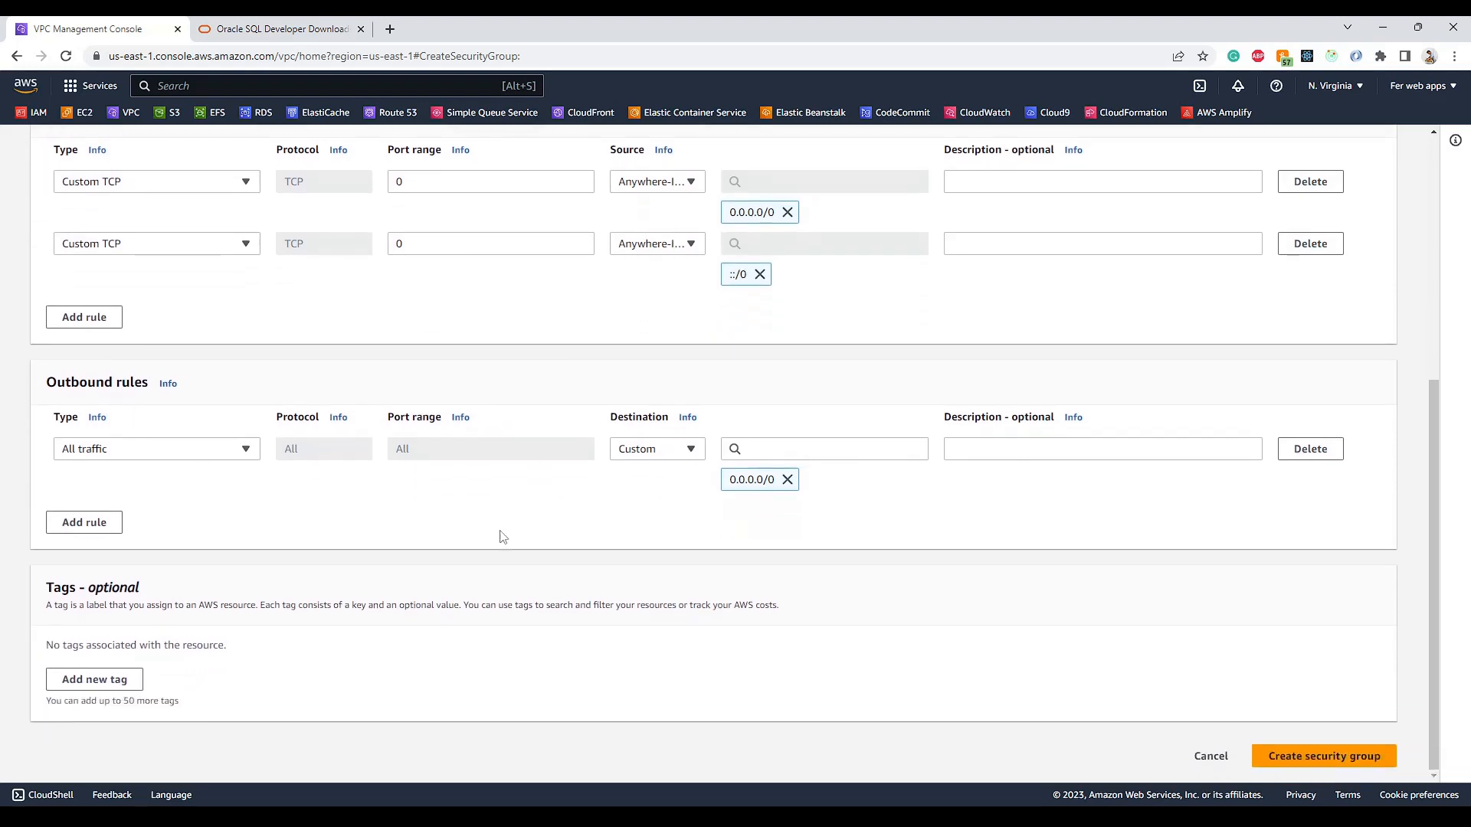
{"action": "left_click", "coordinate": [1309, 756]}
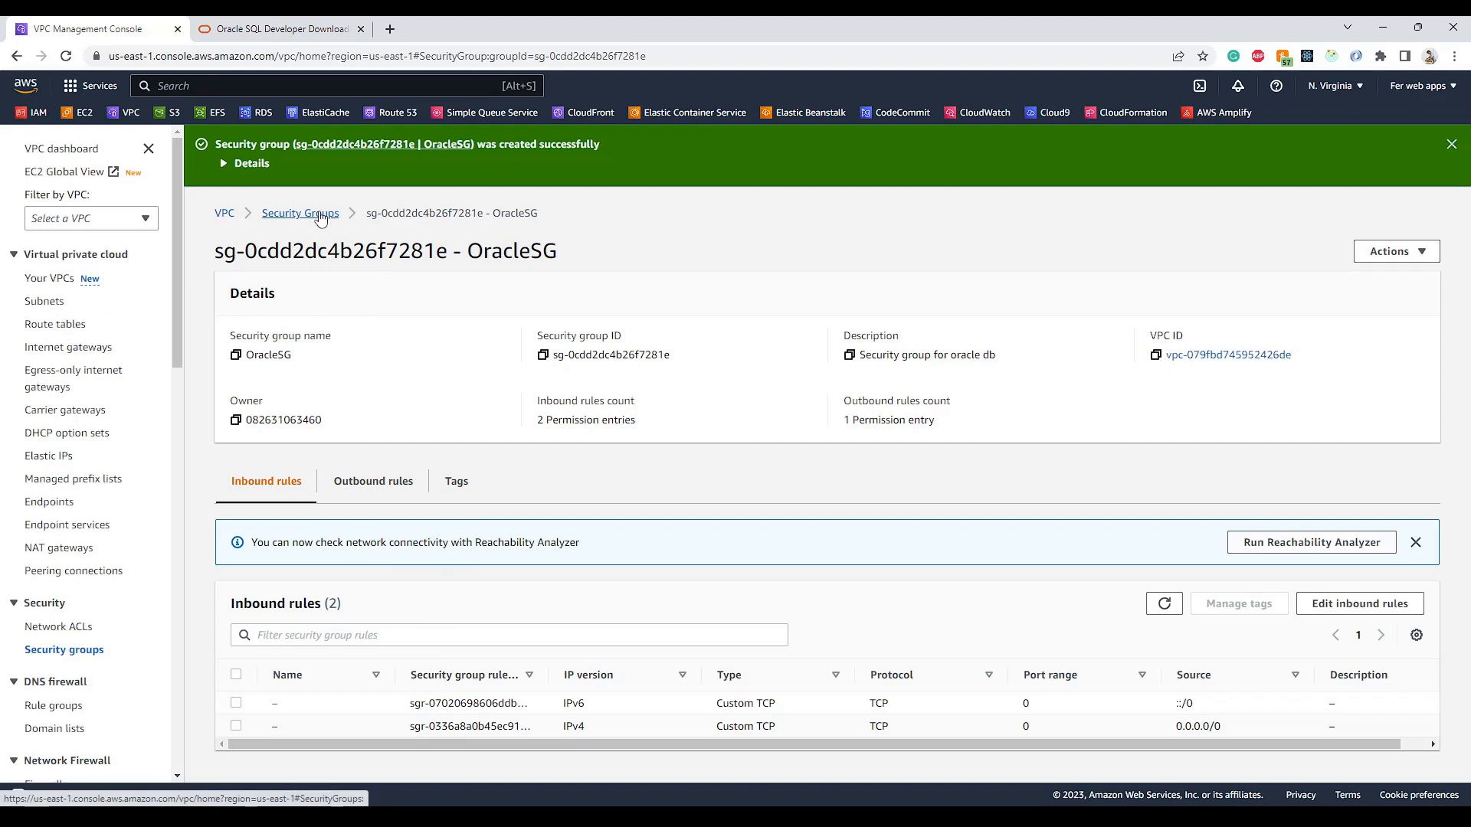
- Go back to the Security Groups list and open RDS from Services > Database in a new tab
{"action": "left_click", "coordinate": [307, 215]}
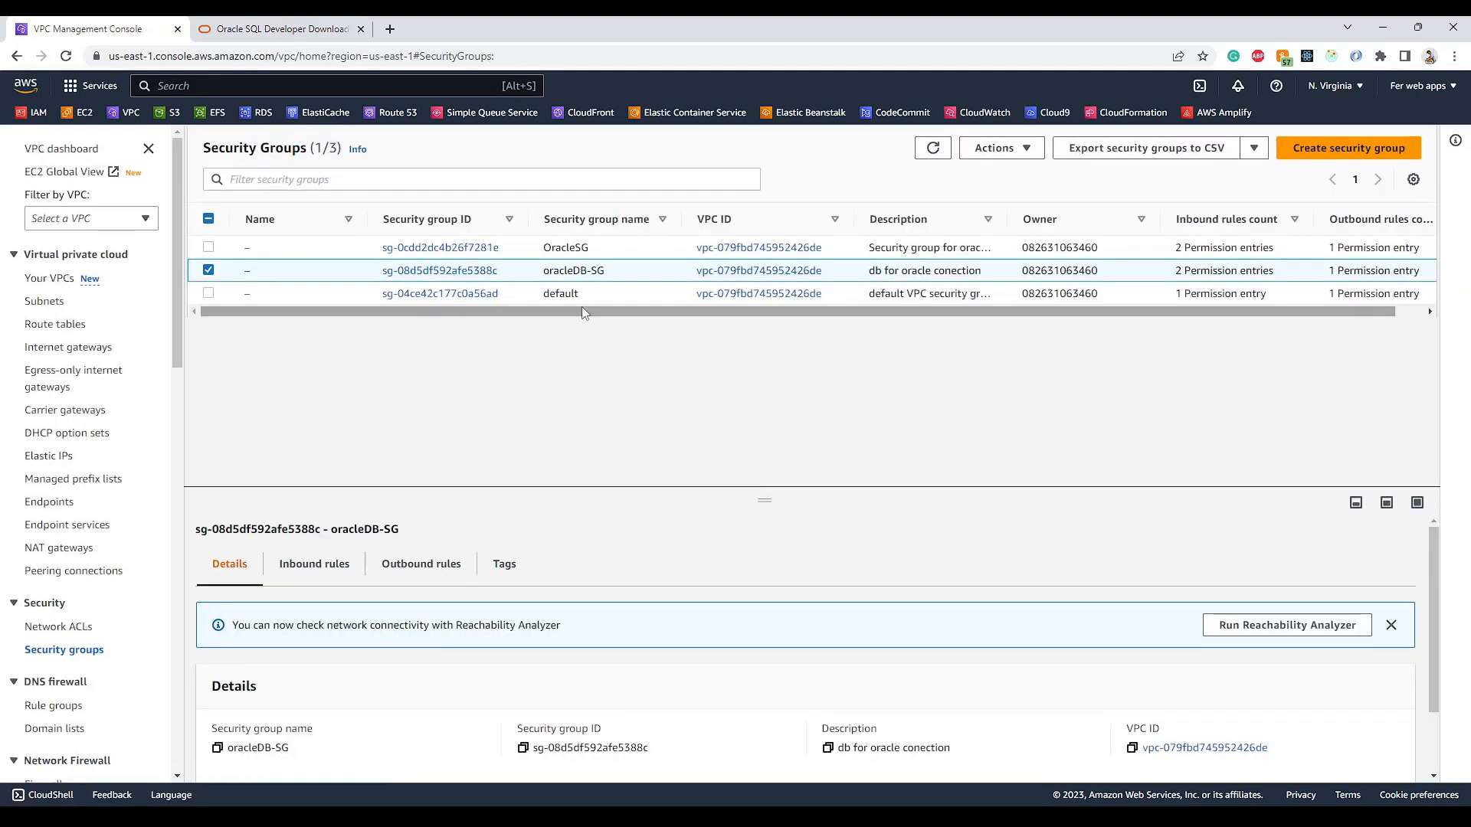
{"action": "left_click_drag", "start_coordinate": [583, 308], "coordinate": [606, 271]}
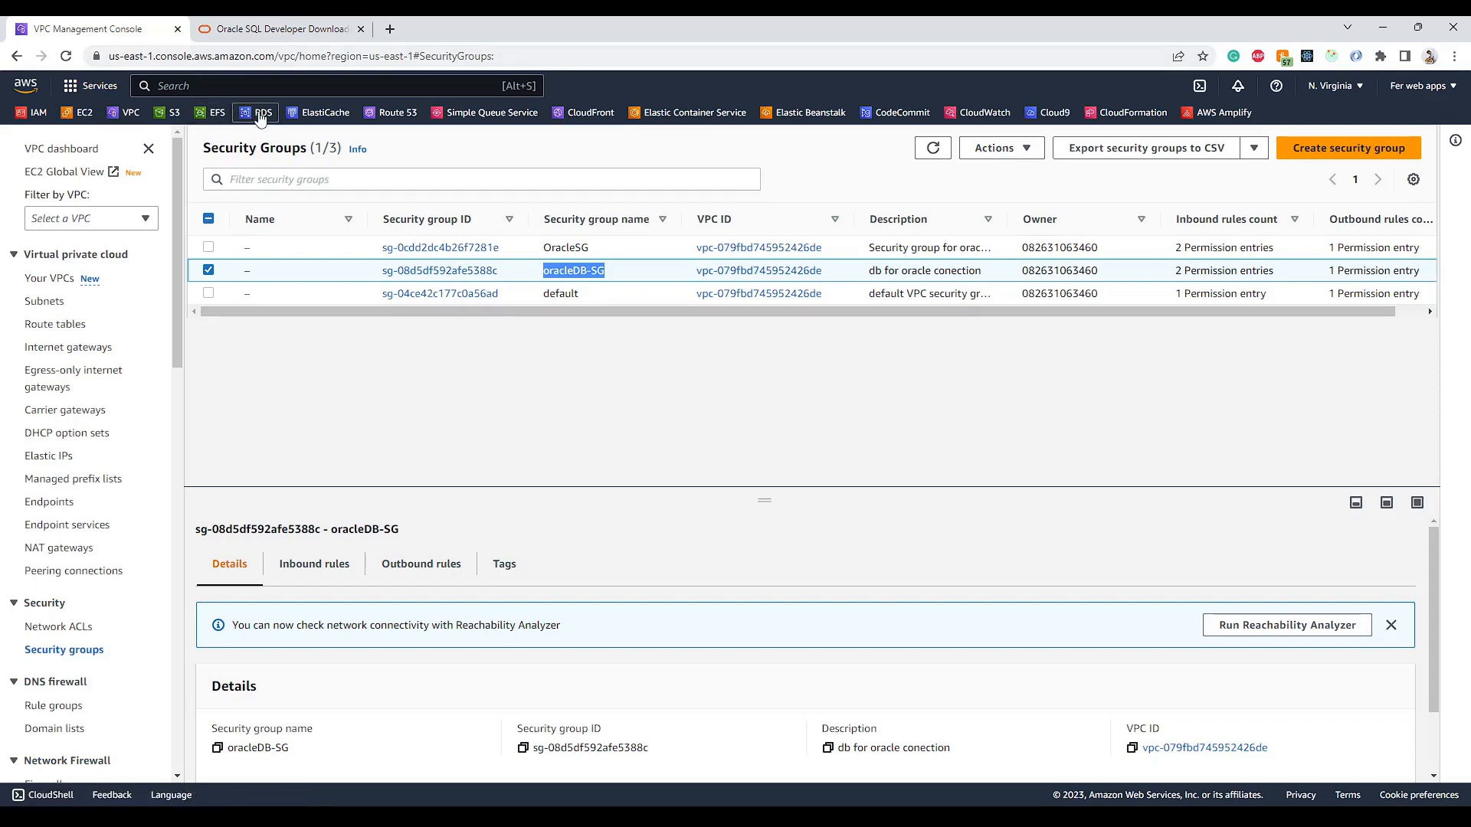
{"action": "left_click", "coordinate": [92, 85]}
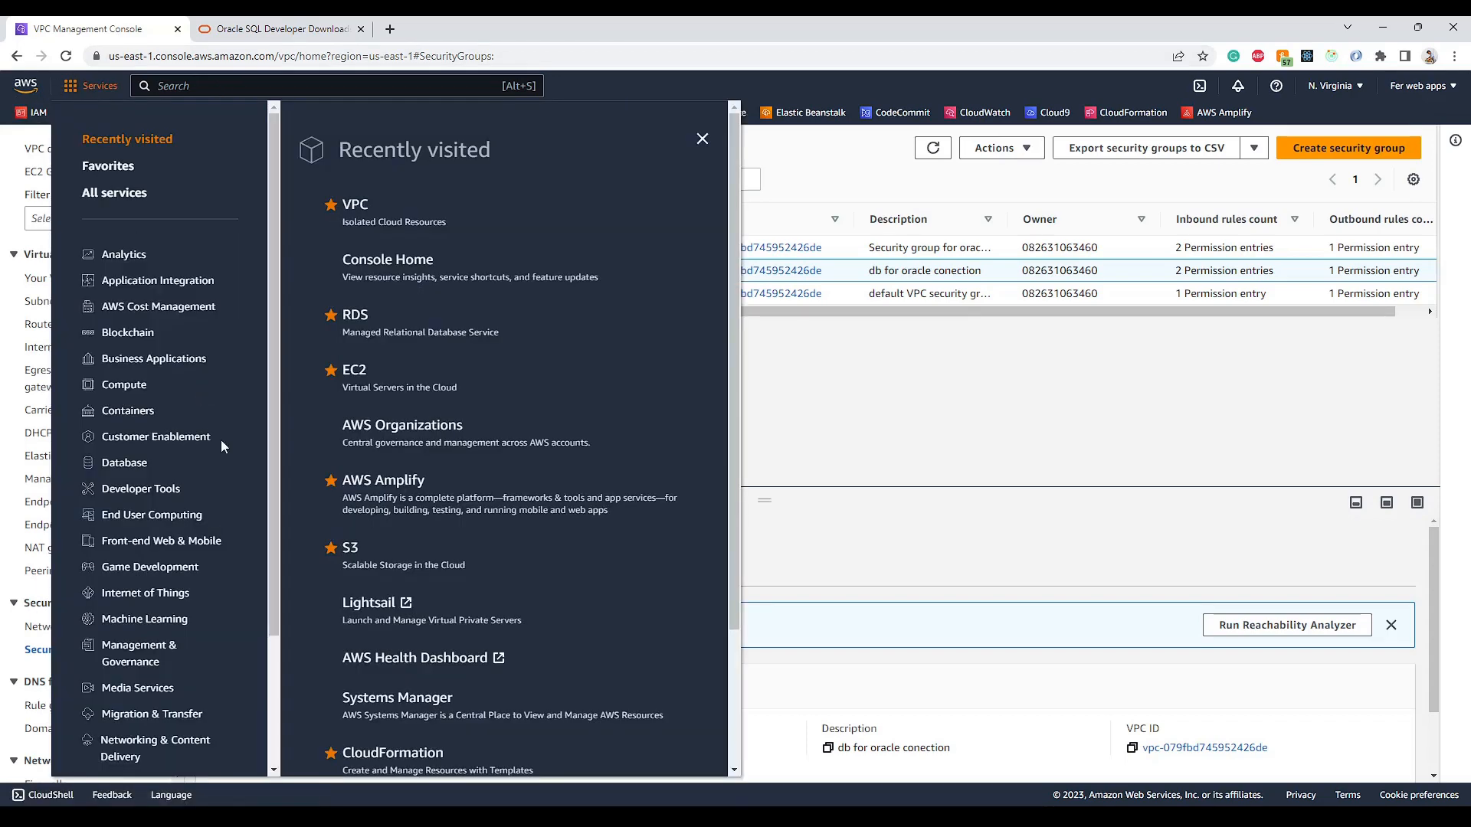
{"action": "left_click", "coordinate": [126, 462]}
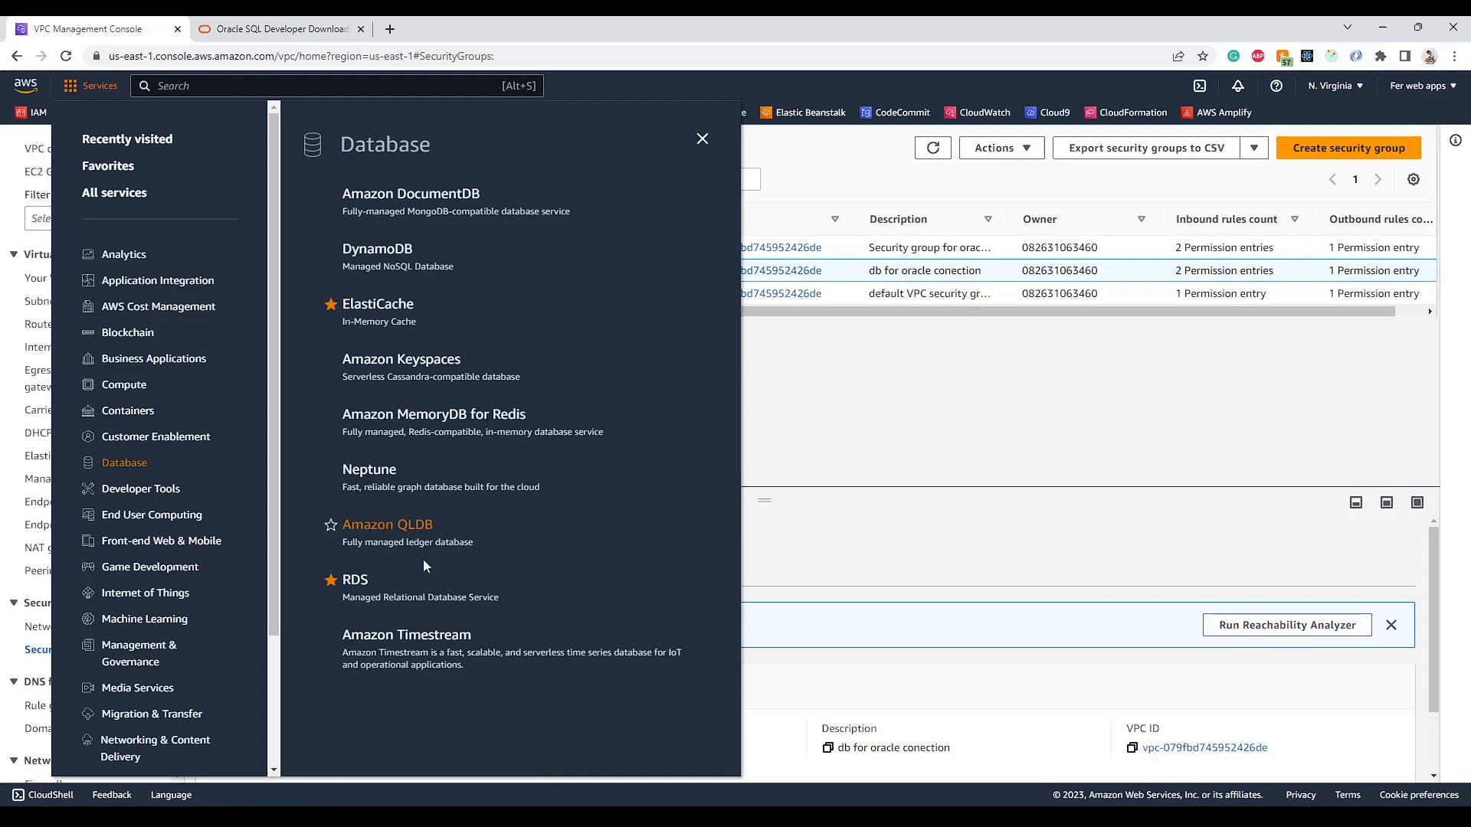
{"action": "middle_click", "coordinate": [361, 583]}
{"action": "left_click", "coordinate": [835, 485]}
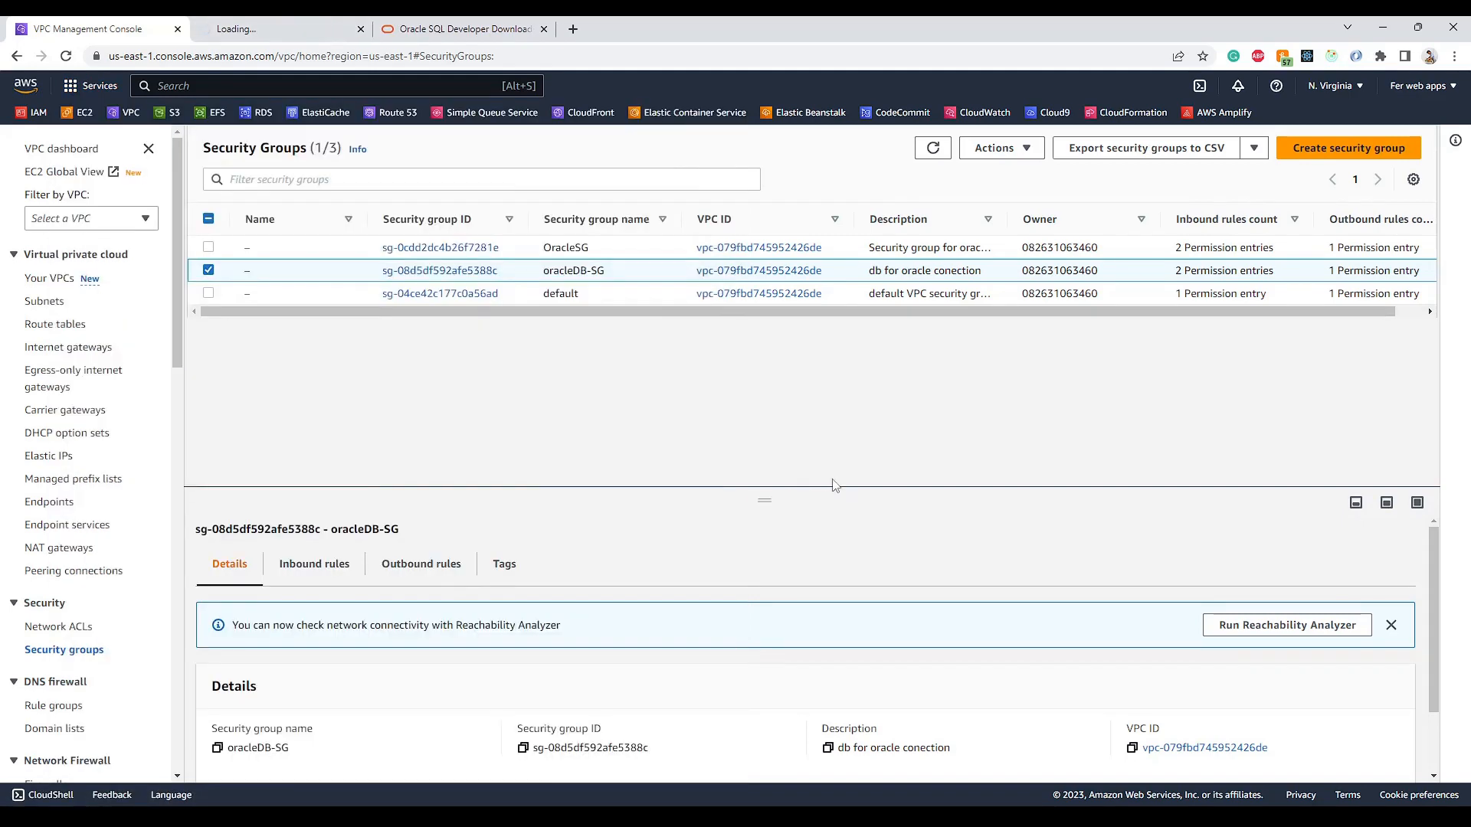
{"action": "left_click", "coordinate": [314, 29]}
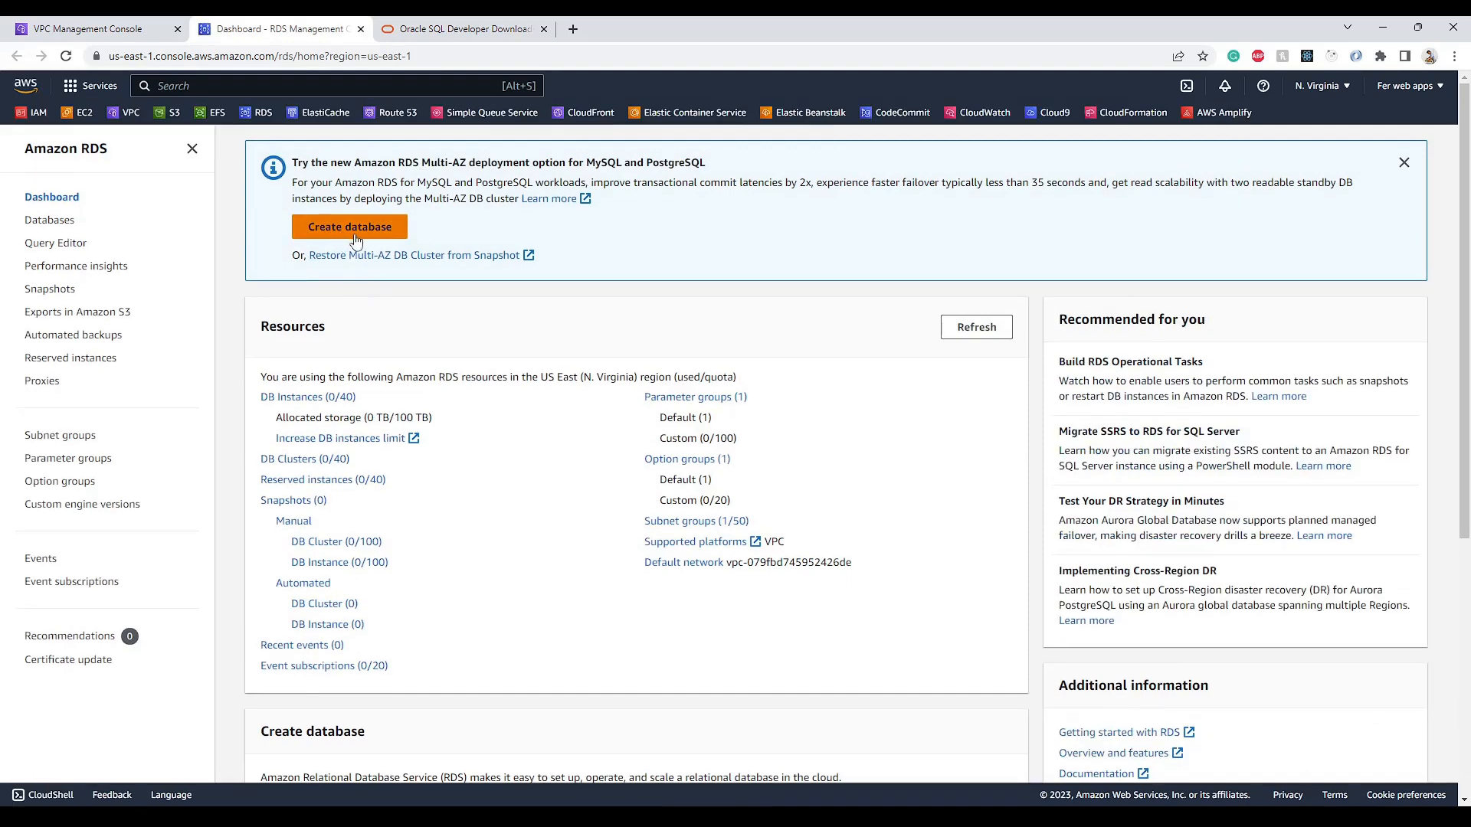
- Start creating an Oracle database using the Standard create method
{"action": "left_click", "coordinate": [354, 228]}
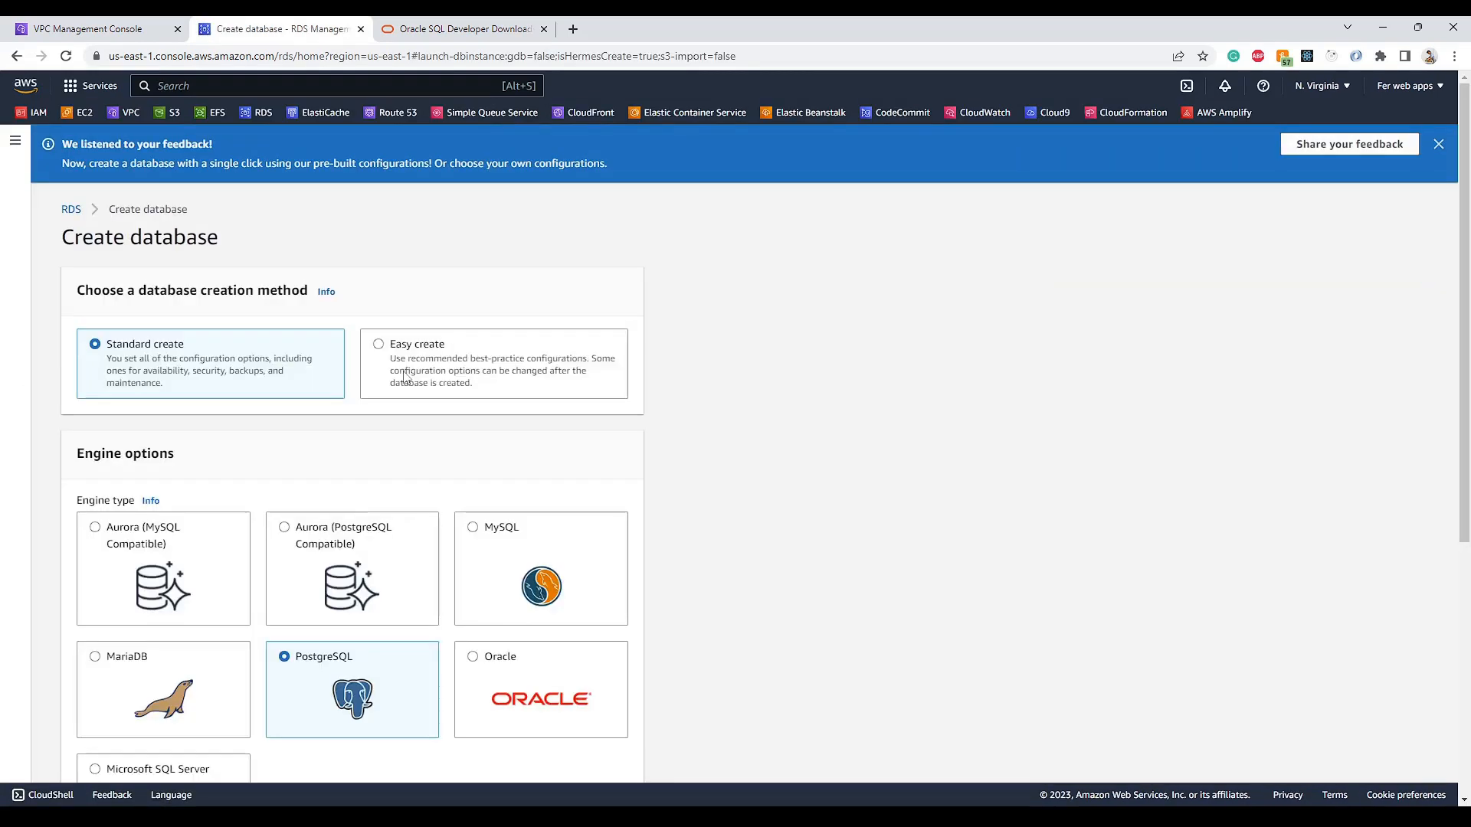
{"action": "left_click", "coordinate": [406, 377]}
{"action": "left_click", "coordinate": [533, 605]}
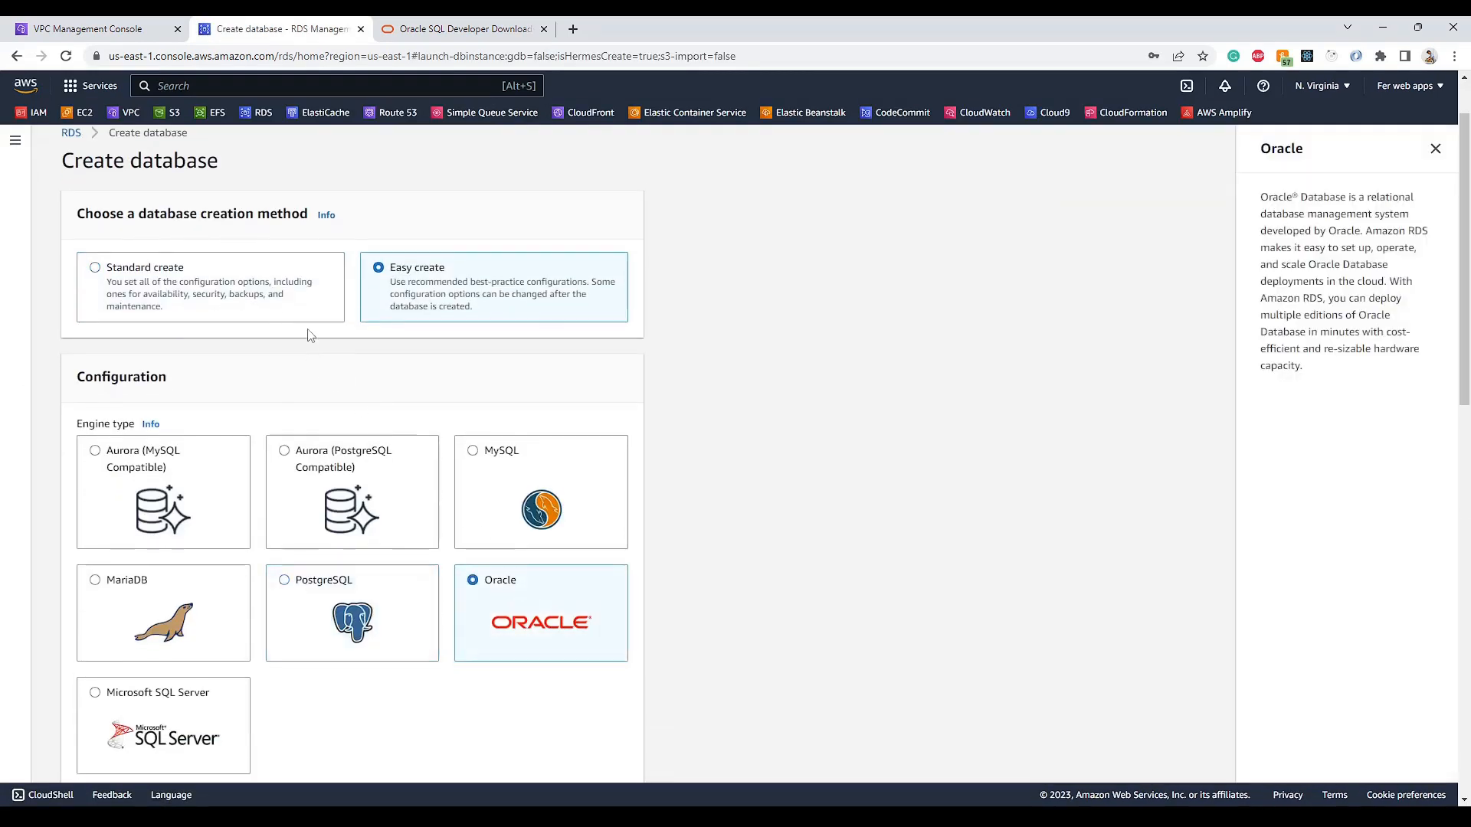
{"action": "left_click", "coordinate": [240, 285]}
{"action": "scroll", "coordinate": [168, 306], "scroll_direction": "down", "scroll_amount": 2}
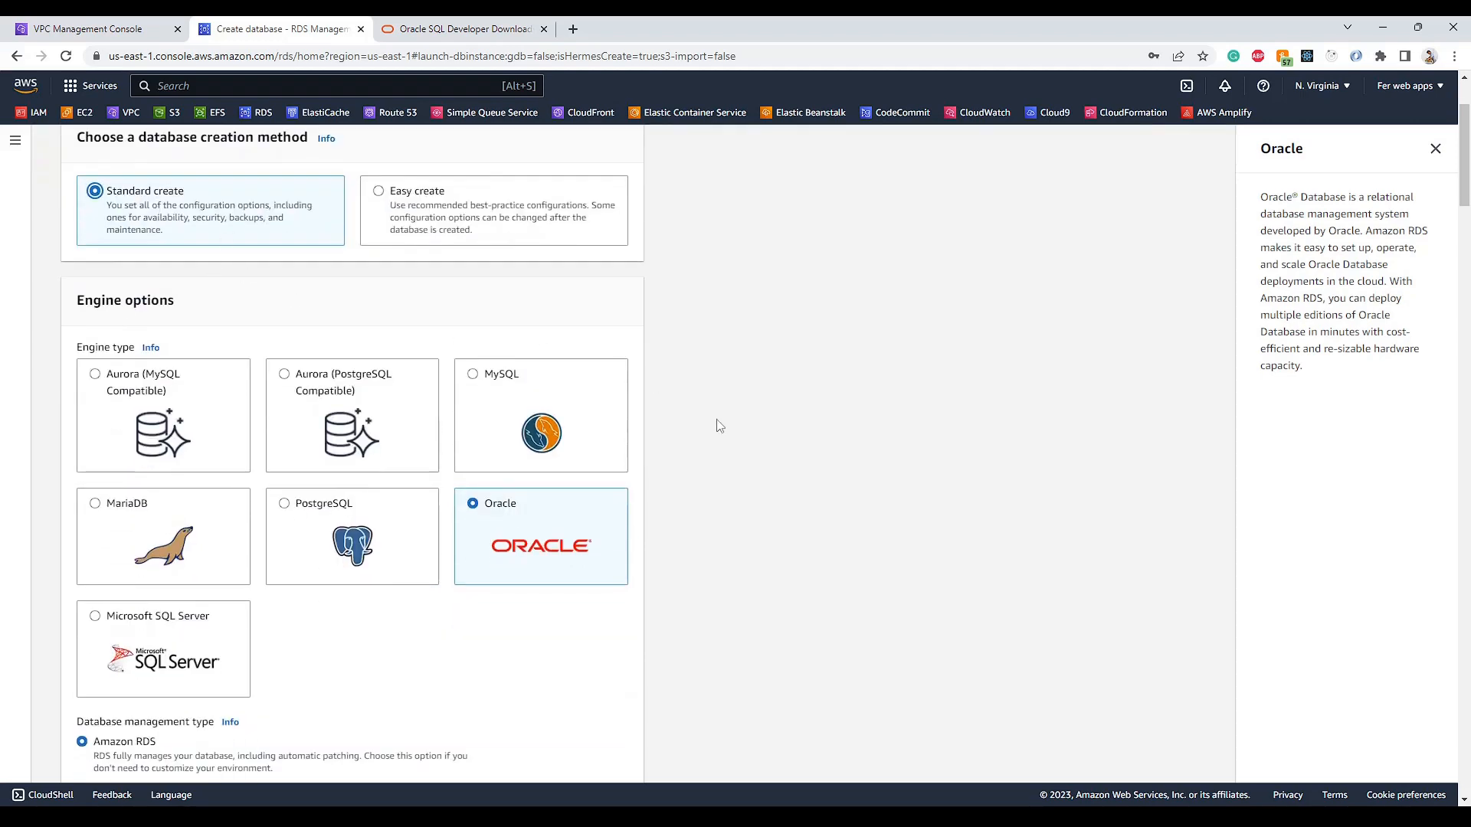
{"action": "scroll", "coordinate": [718, 426], "scroll_direction": "down", "scroll_amount": 3}
{"action": "scroll", "coordinate": [717, 423], "scroll_direction": "down", "scroll_amount": 3}
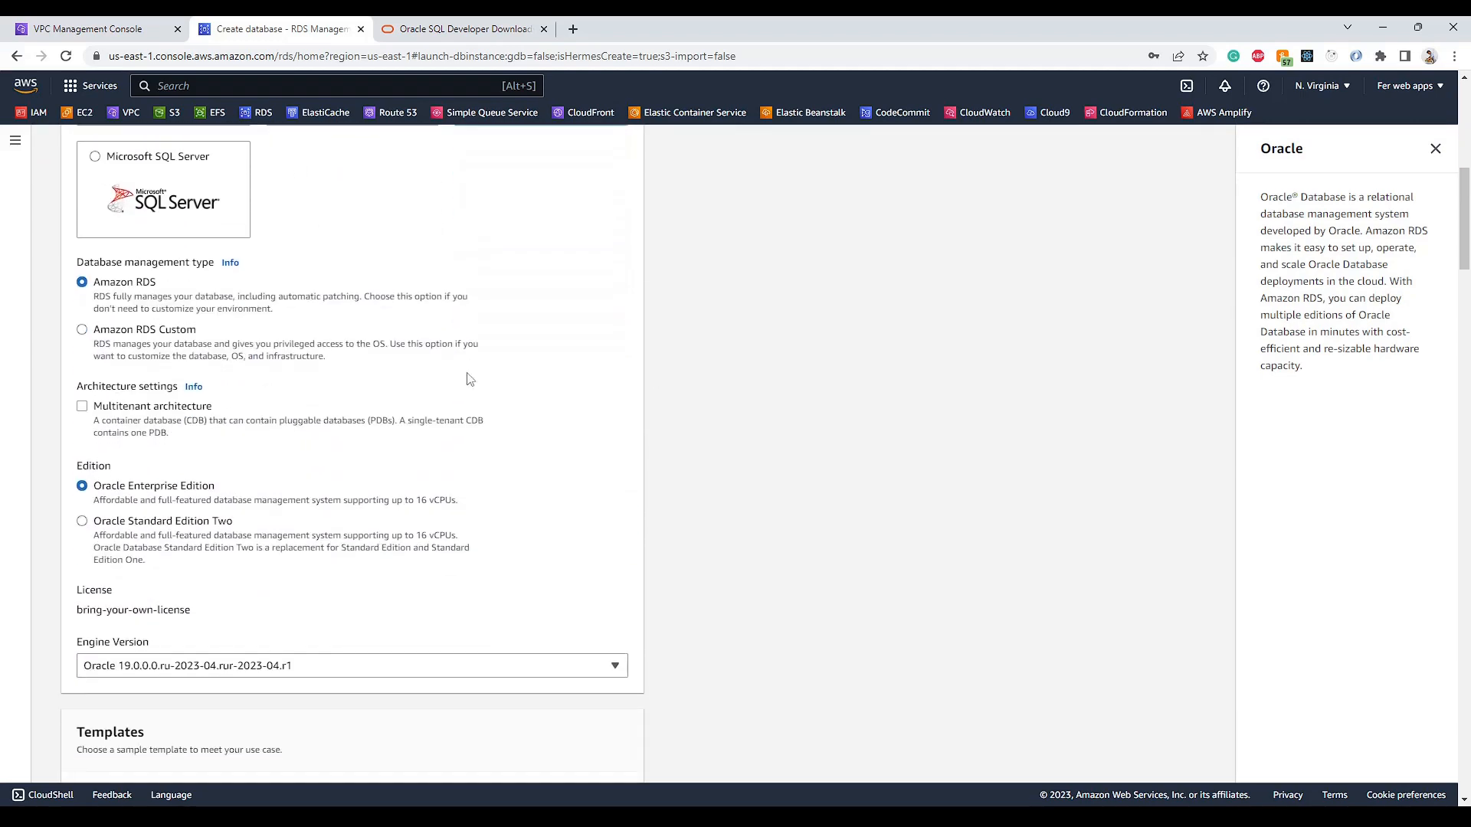
{"action": "scroll", "coordinate": [77, 368], "scroll_direction": "down", "scroll_amount": 2}
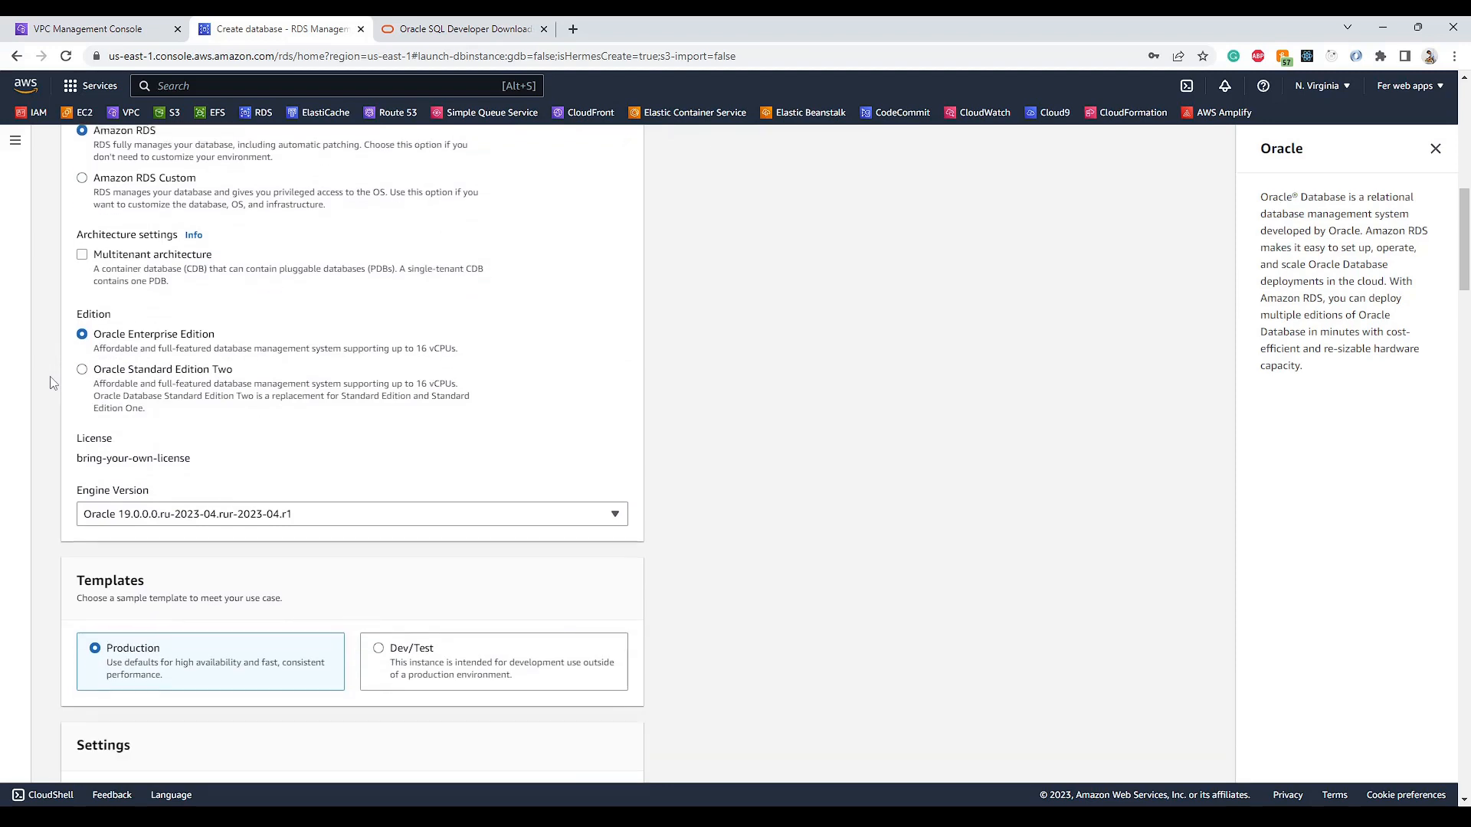
- Choose Oracle Standard Edition Two with license-included licensing and the Dev/Test template
{"action": "left_click", "coordinate": [82, 367]}
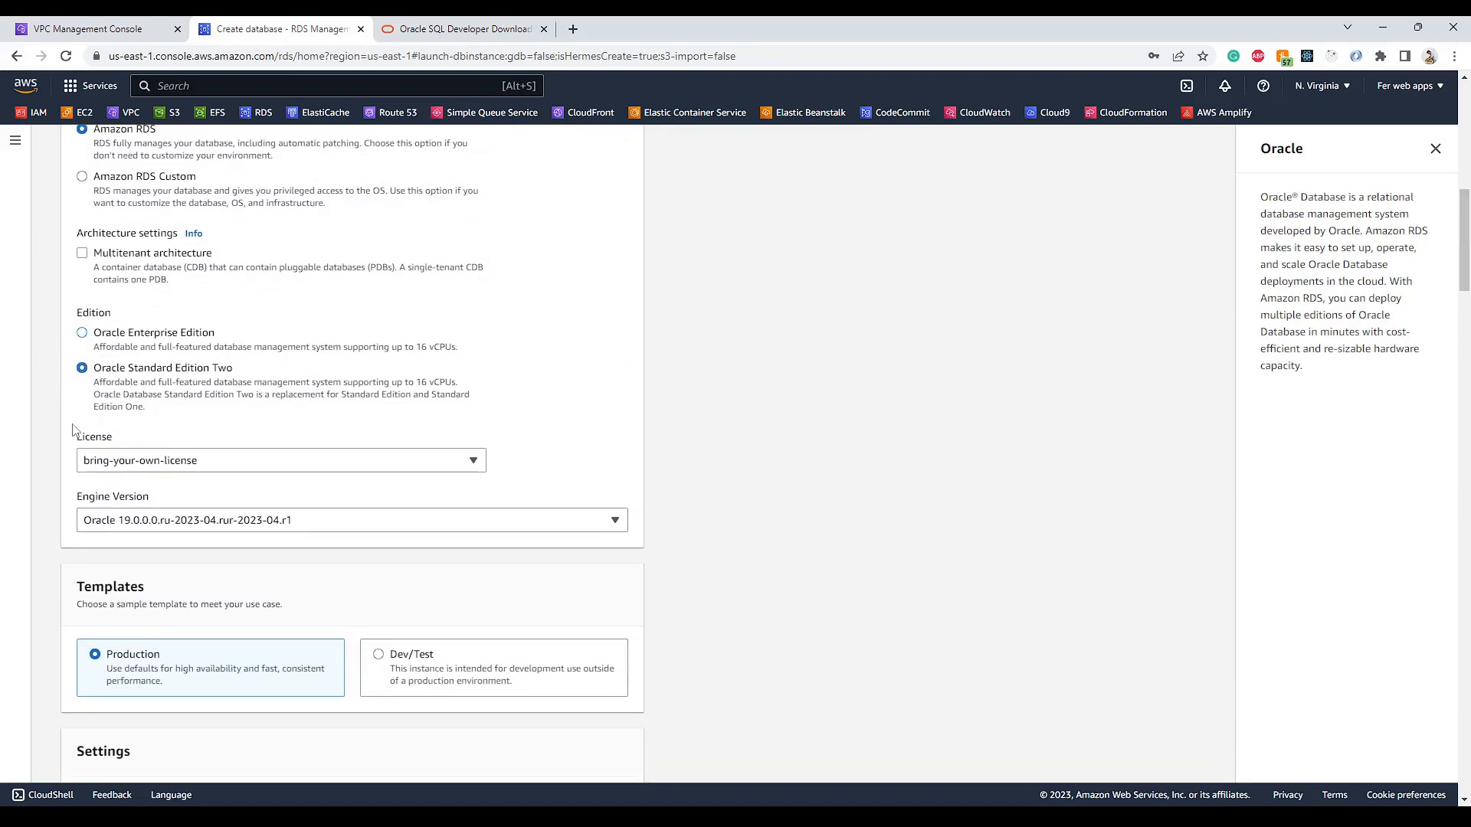
{"action": "scroll", "coordinate": [114, 399], "scroll_direction": "down", "scroll_amount": 1}
{"action": "left_click", "coordinate": [138, 380]}
{"action": "left_click", "coordinate": [159, 433]}
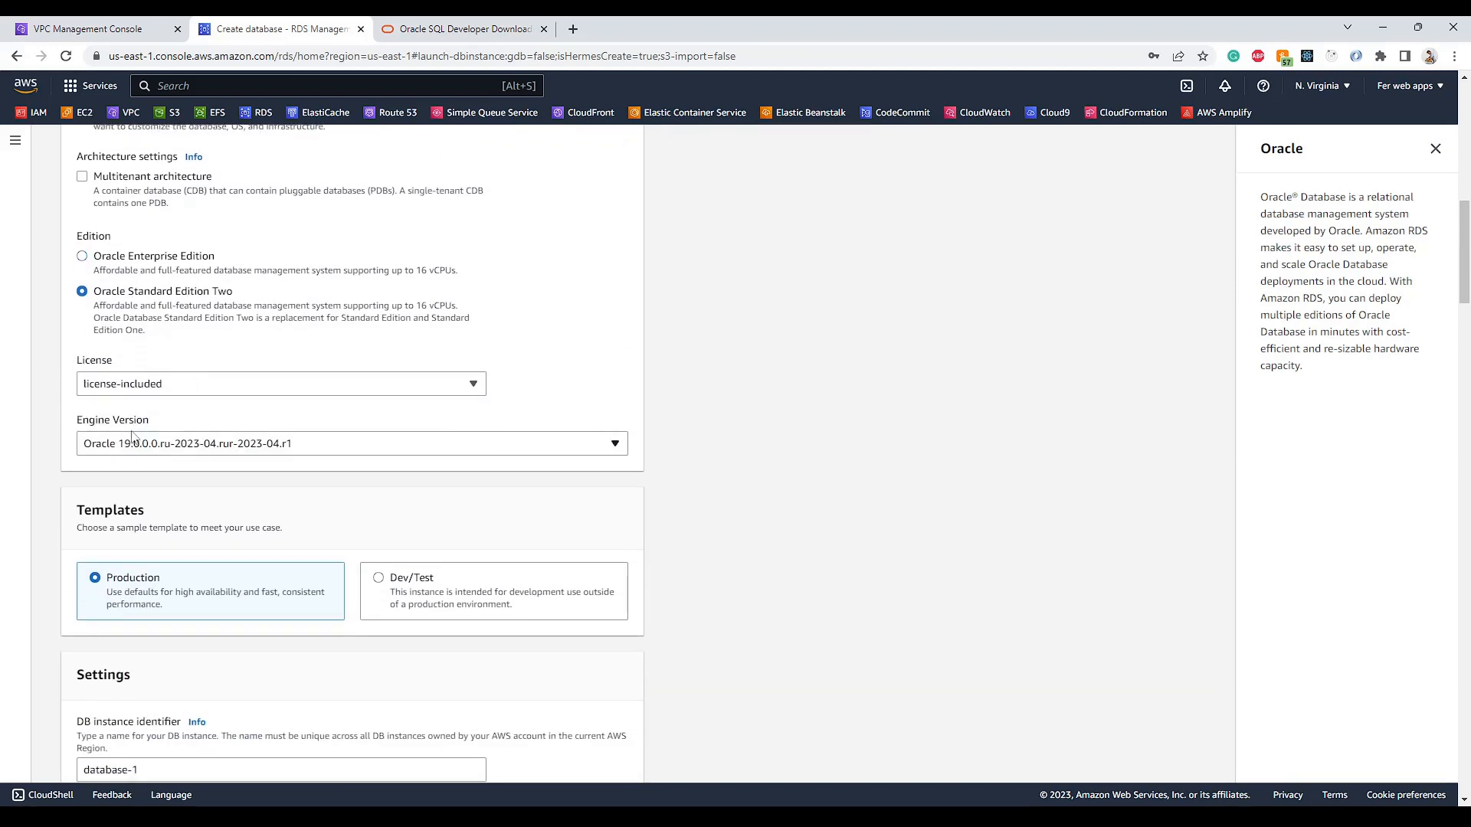
{"action": "scroll", "coordinate": [61, 423], "scroll_direction": "down", "scroll_amount": 4}
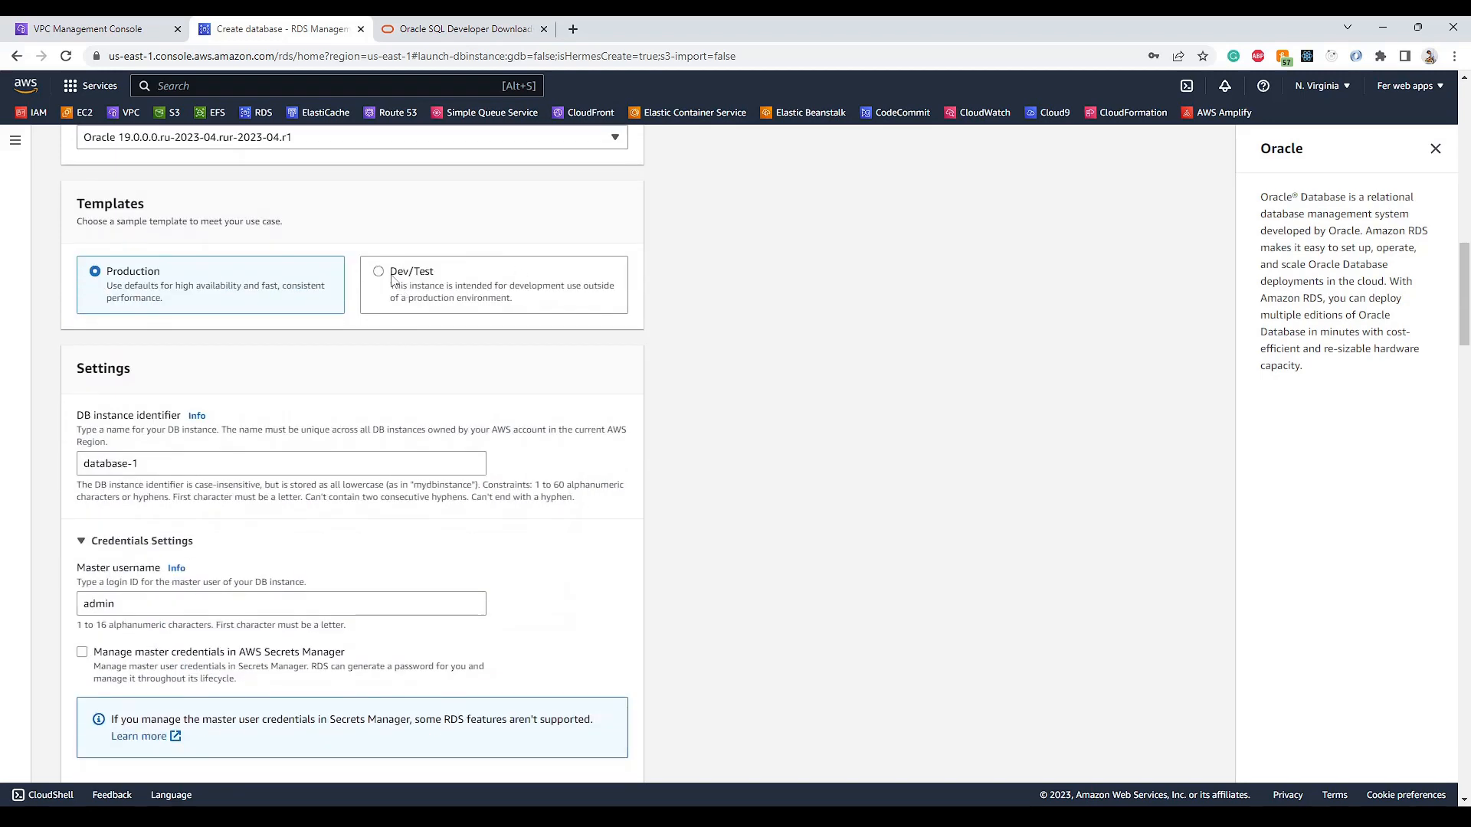
{"action": "left_click", "coordinate": [379, 278]}
{"action": "scroll", "coordinate": [127, 315], "scroll_direction": "down", "scroll_amount": 2}
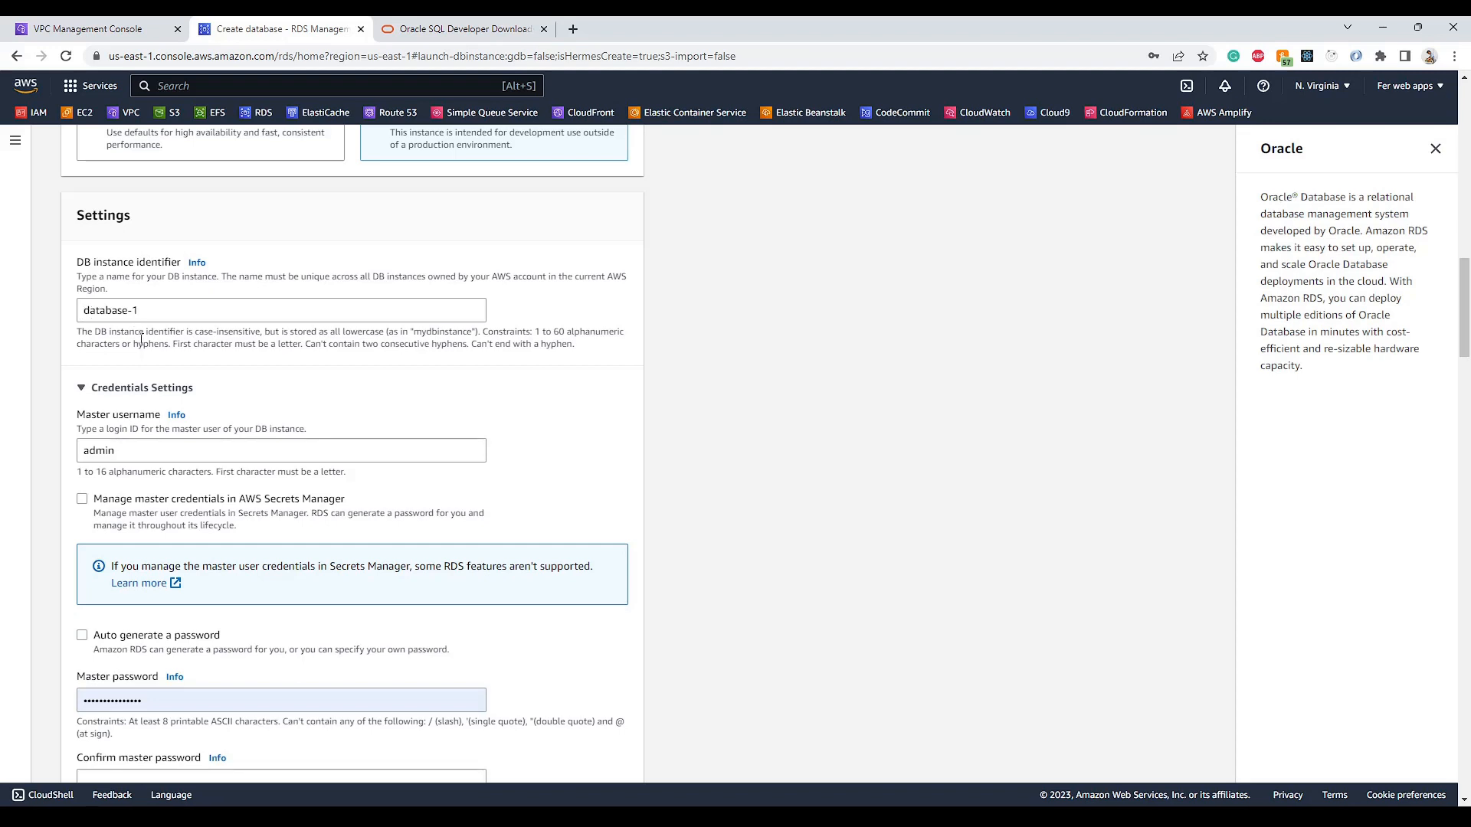
- Rename the DB instance identifier to AWS-OracleDB
{"action": "double_click", "coordinate": [100, 310]}
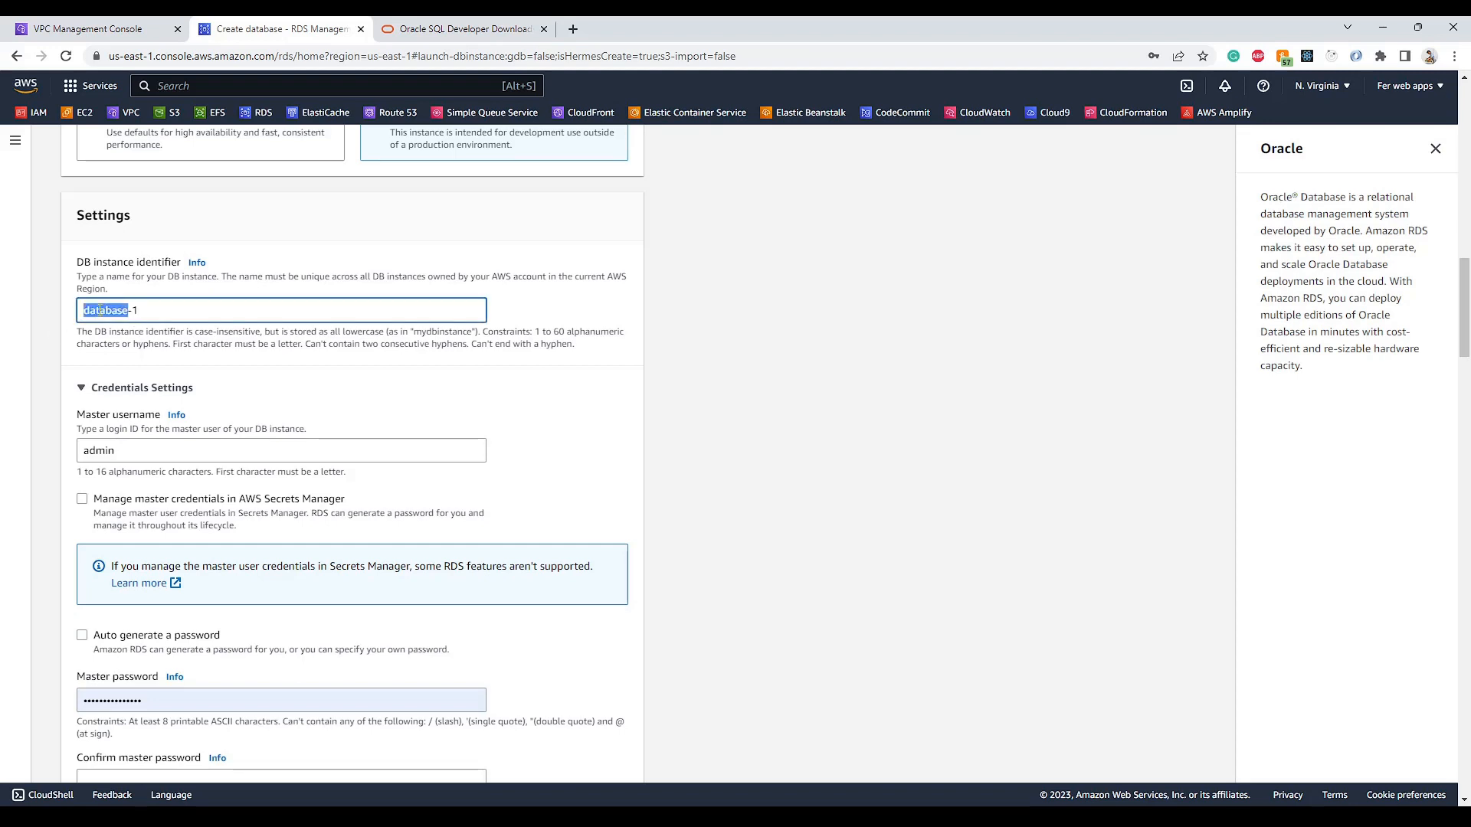
{"action": "key", "text": "ctrl+a"}
{"action": "type", "text": "AWS-"}
{"action": "left_click", "coordinate": [666, 389]}
{"action": "scroll", "coordinate": [666, 390], "scroll_direction": "down", "scroll_amount": 1}
{"action": "scroll", "coordinate": [666, 390], "scroll_direction": "down", "scroll_amount": 1}
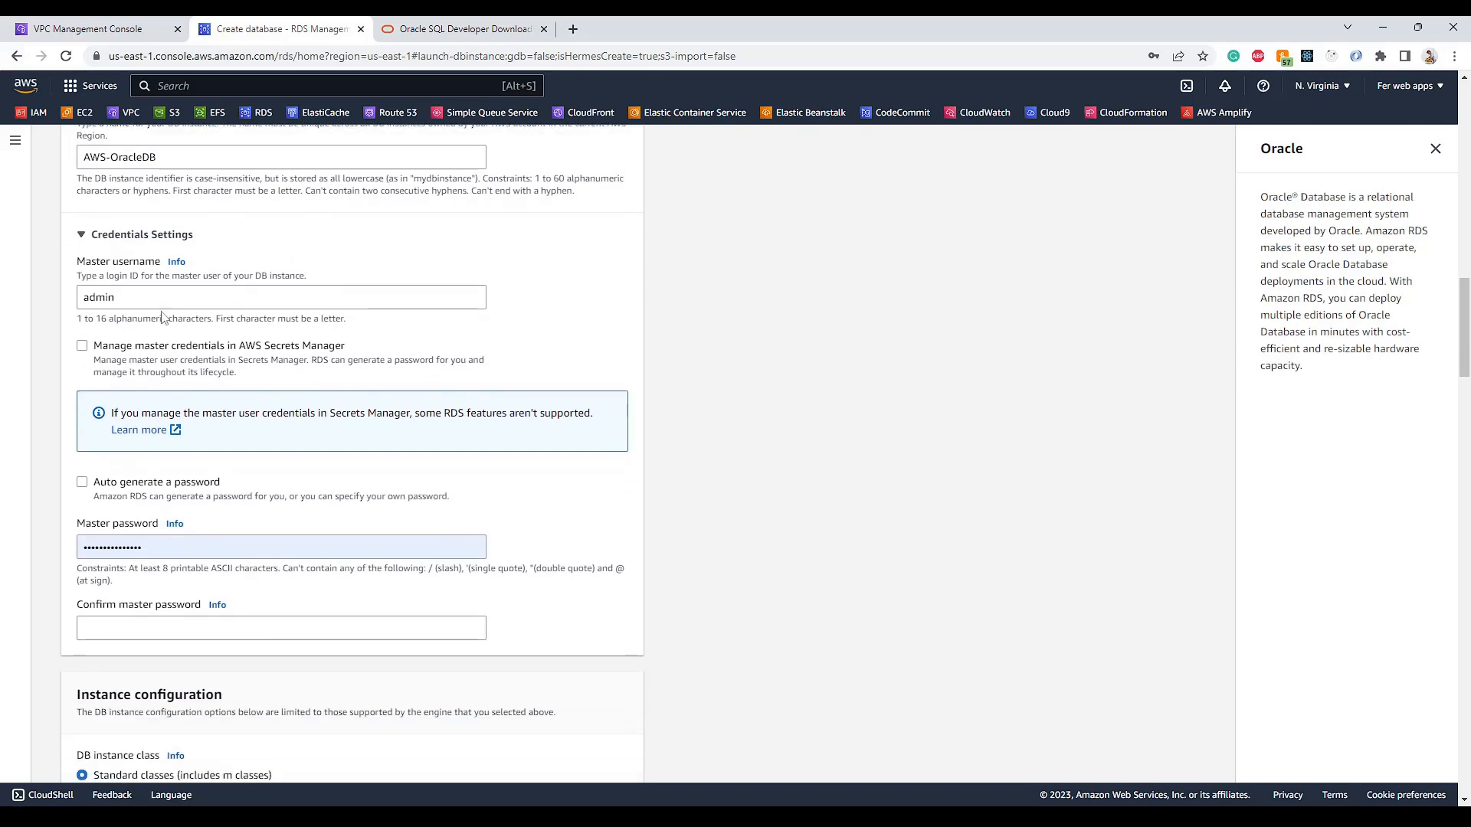
{"action": "scroll", "coordinate": [781, 411], "scroll_direction": "down", "scroll_amount": 2}
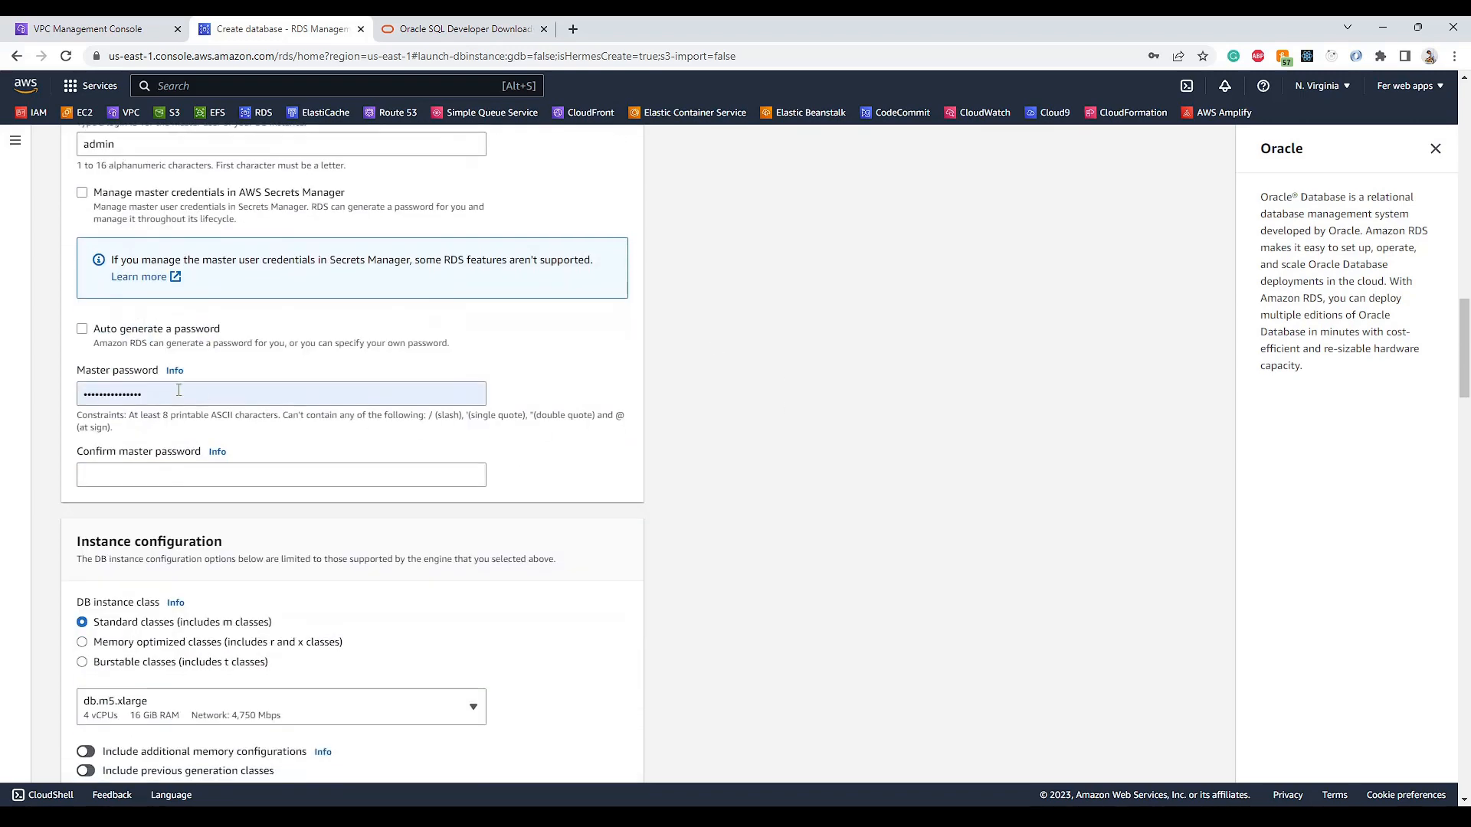
{"action": "scroll", "coordinate": [124, 312], "scroll_direction": "up", "scroll_amount": 2}
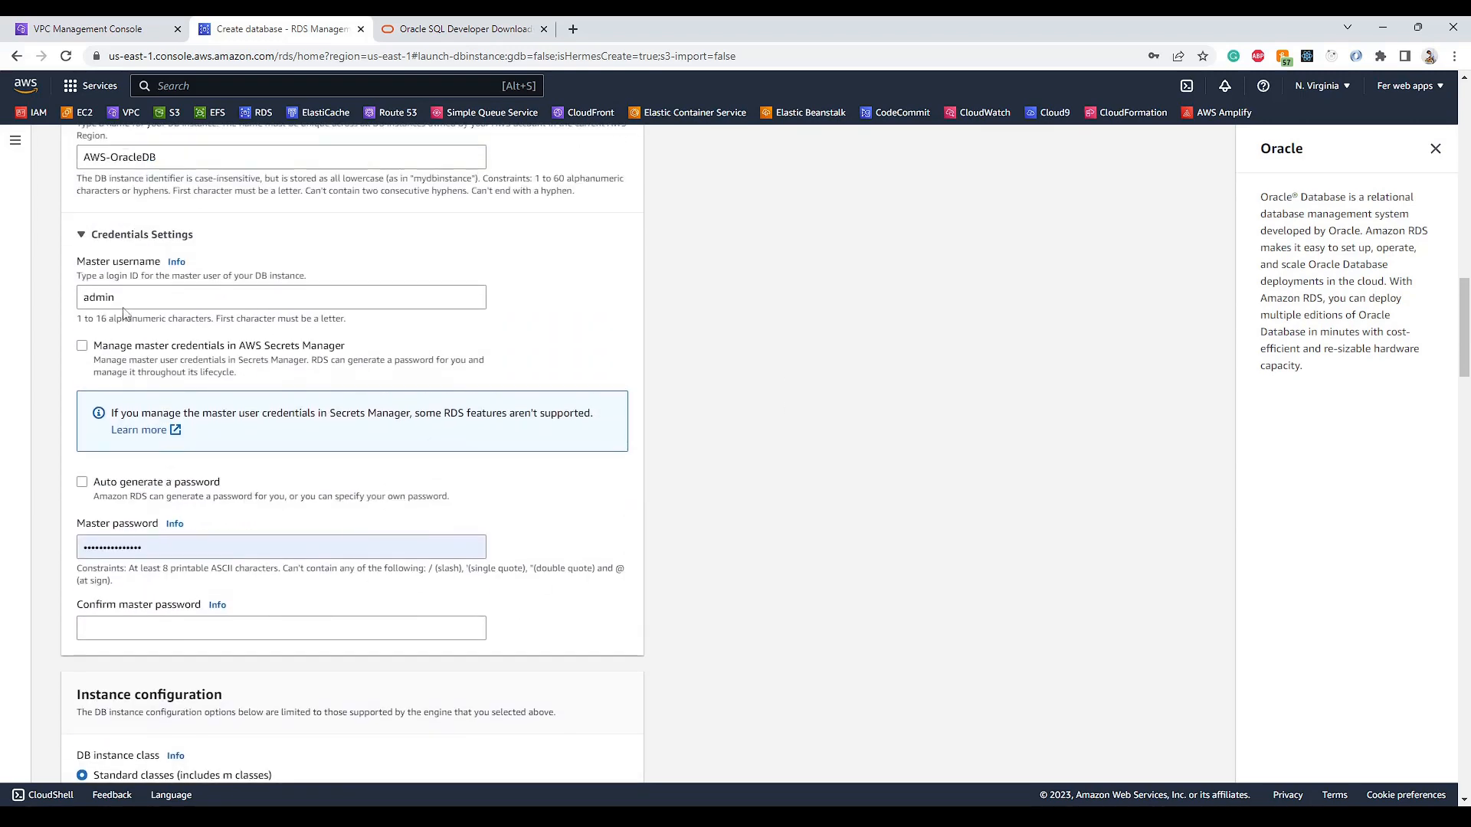
- Begin a new connection in SQL Developer, cancel it, and return to the RDS form
{"action": "key", "text": "alt+Tab"}
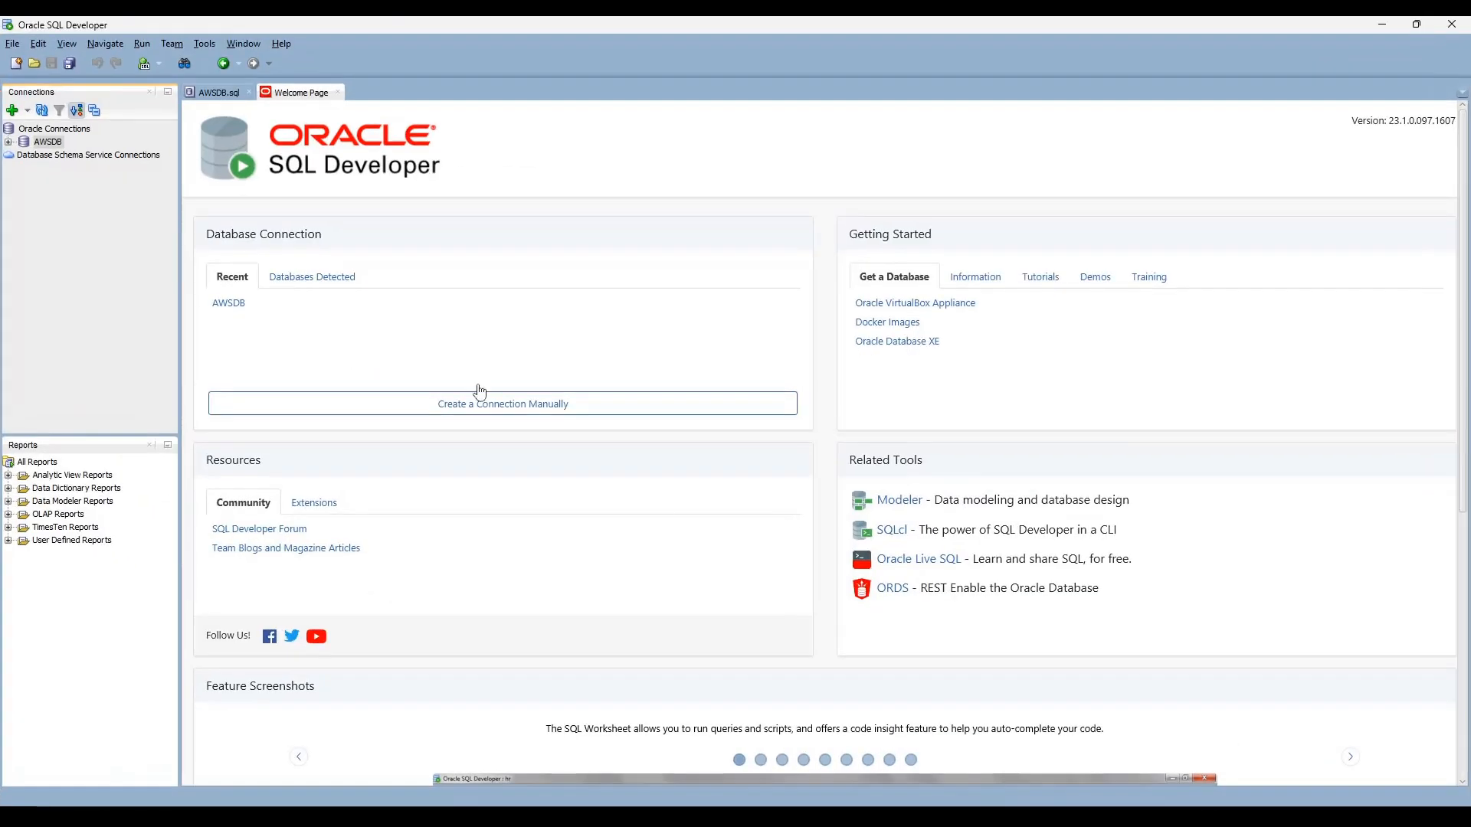
{"action": "left_click", "coordinate": [13, 112]}
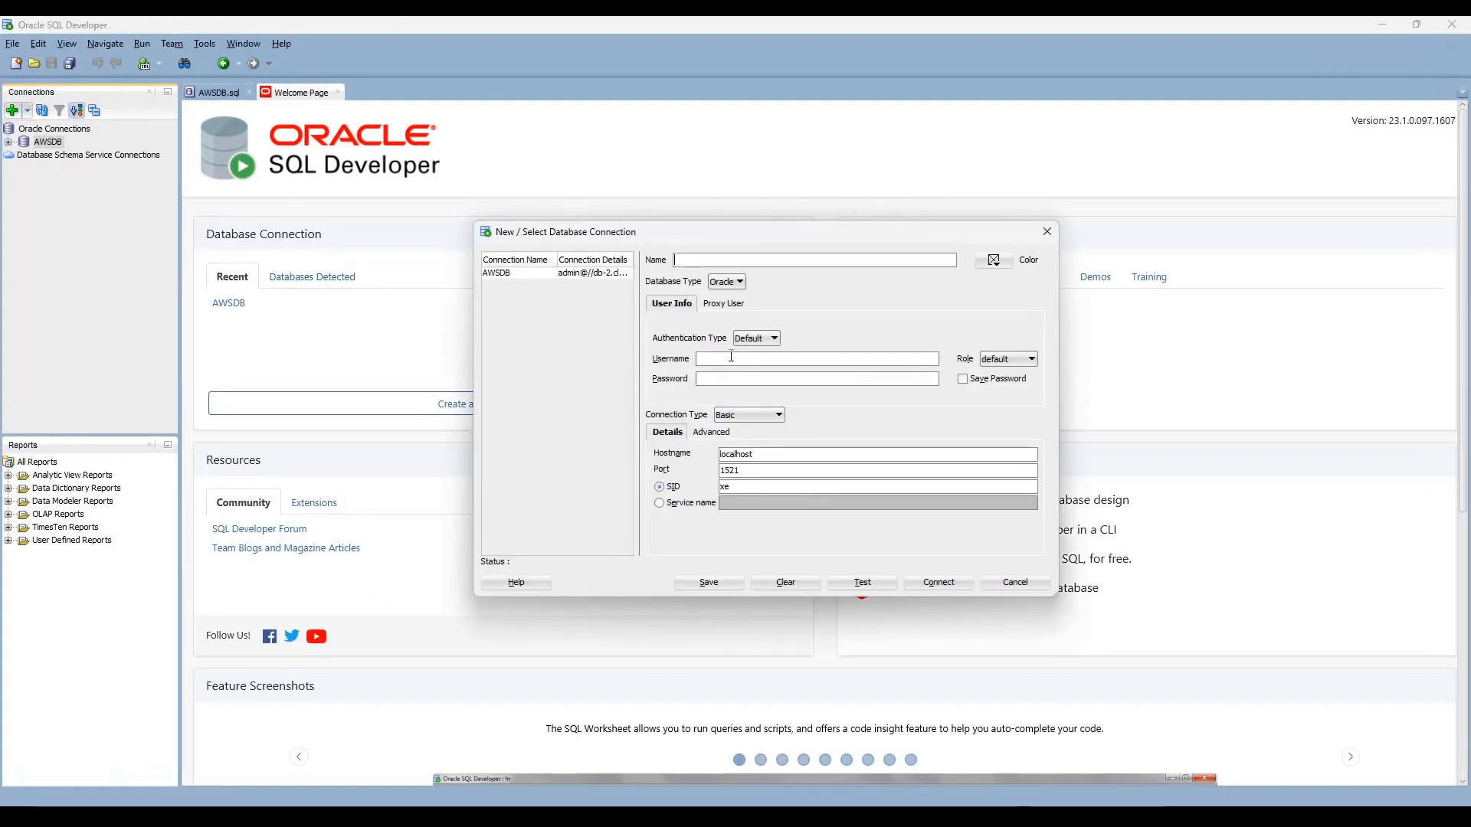
{"action": "left_click", "coordinate": [1026, 587]}
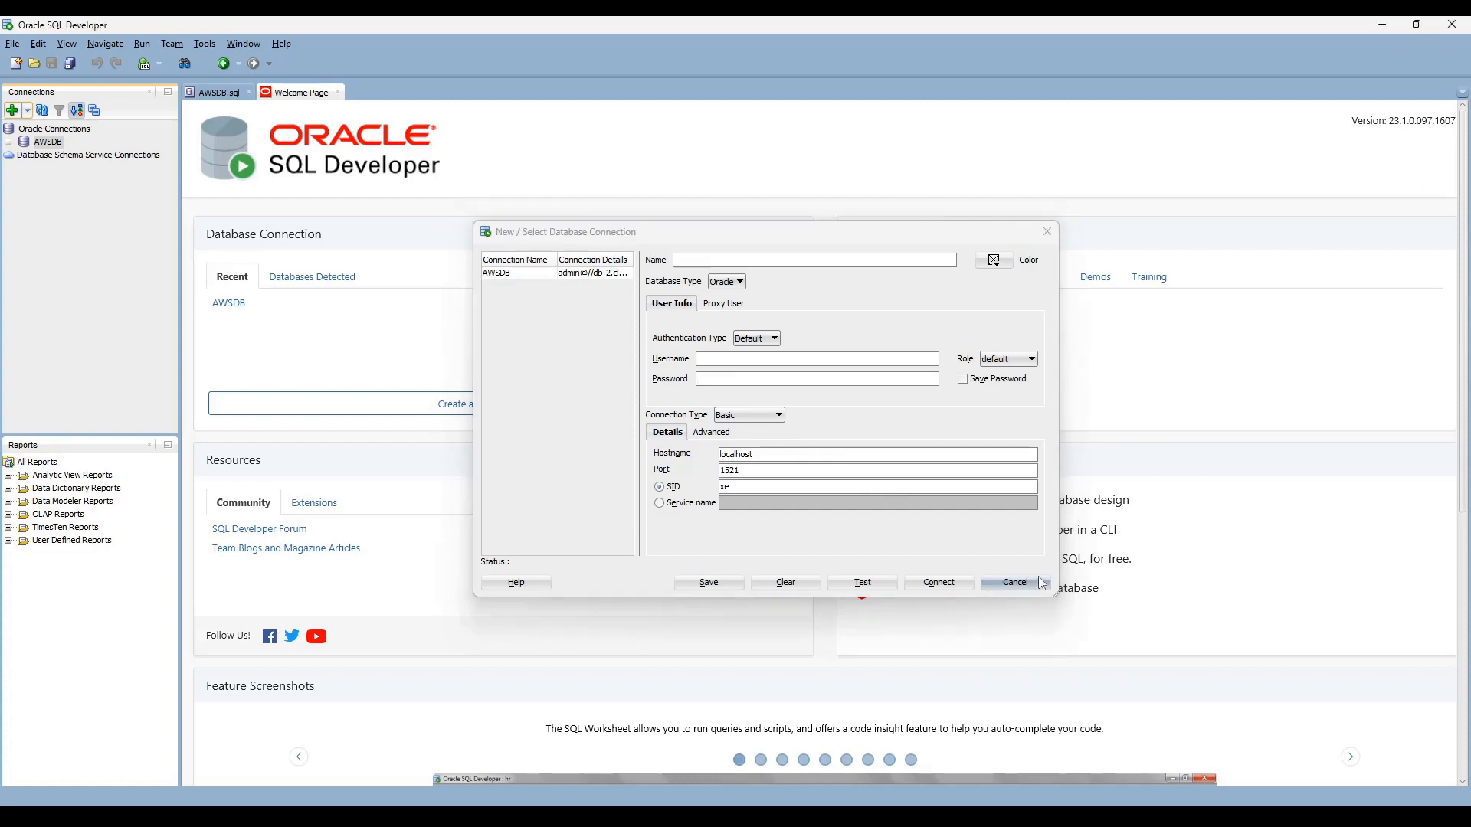
{"action": "left_click", "coordinate": [1371, 24]}
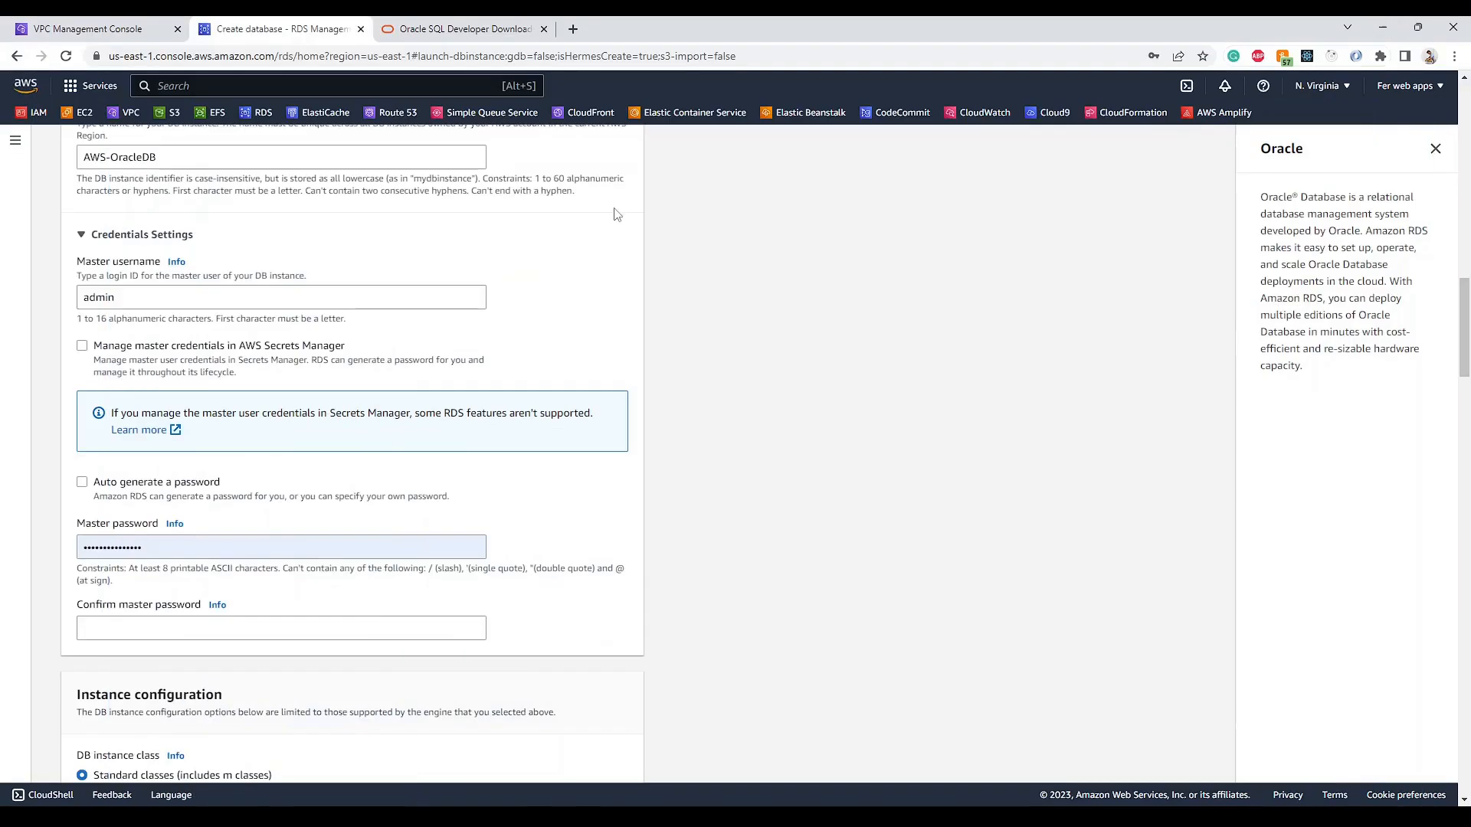
- Set the master username to admin and paste the same password into Confirm master password
{"action": "double_click", "coordinate": [106, 300]}
{"action": "type", "text": "asdf"}
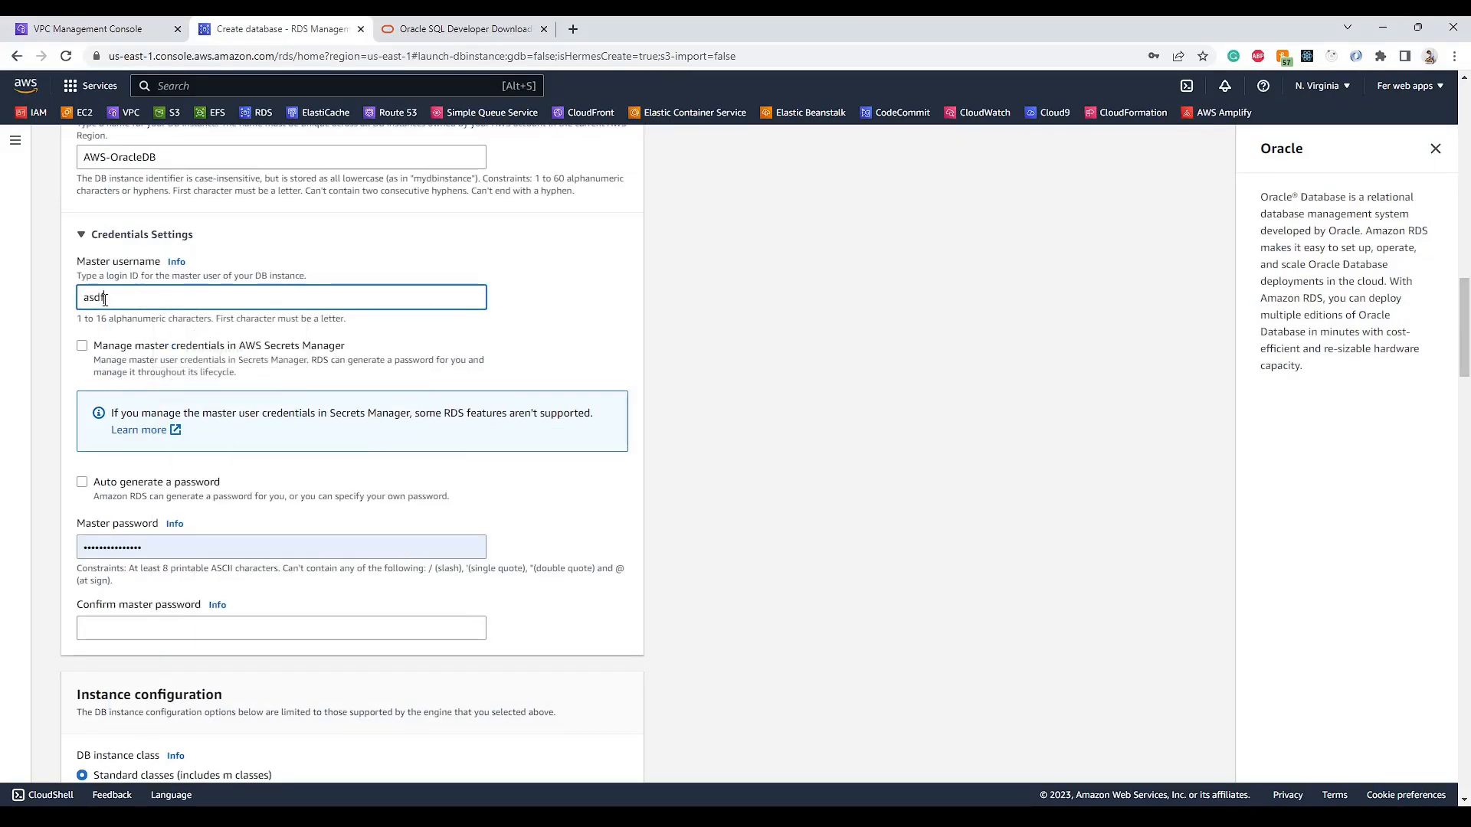
{"action": "type", "text": "ds"}
{"action": "key", "text": "ctrl+a"}
{"action": "type", "text": "admin"}
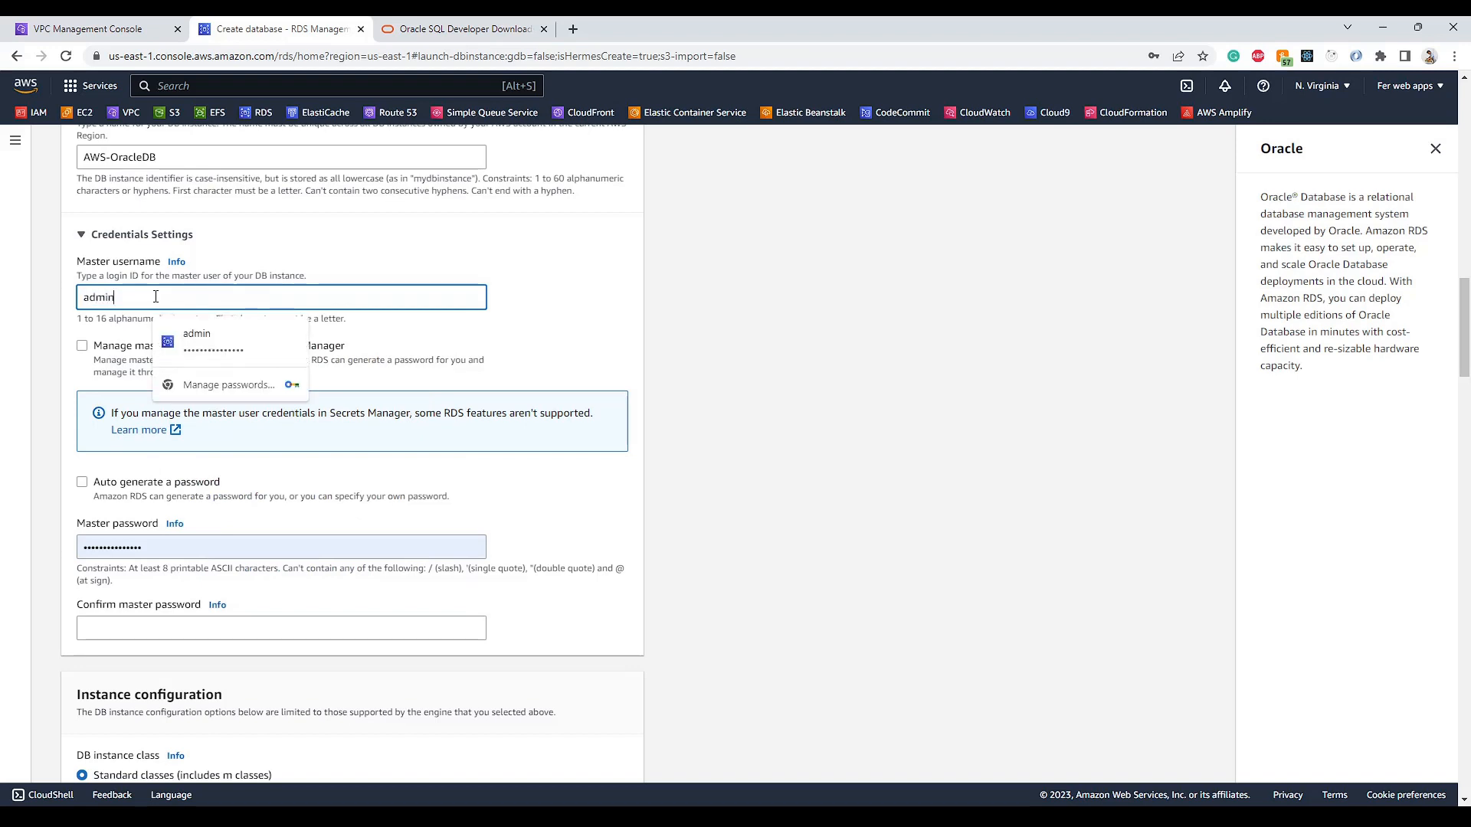
{"action": "left_click", "coordinate": [762, 409]}
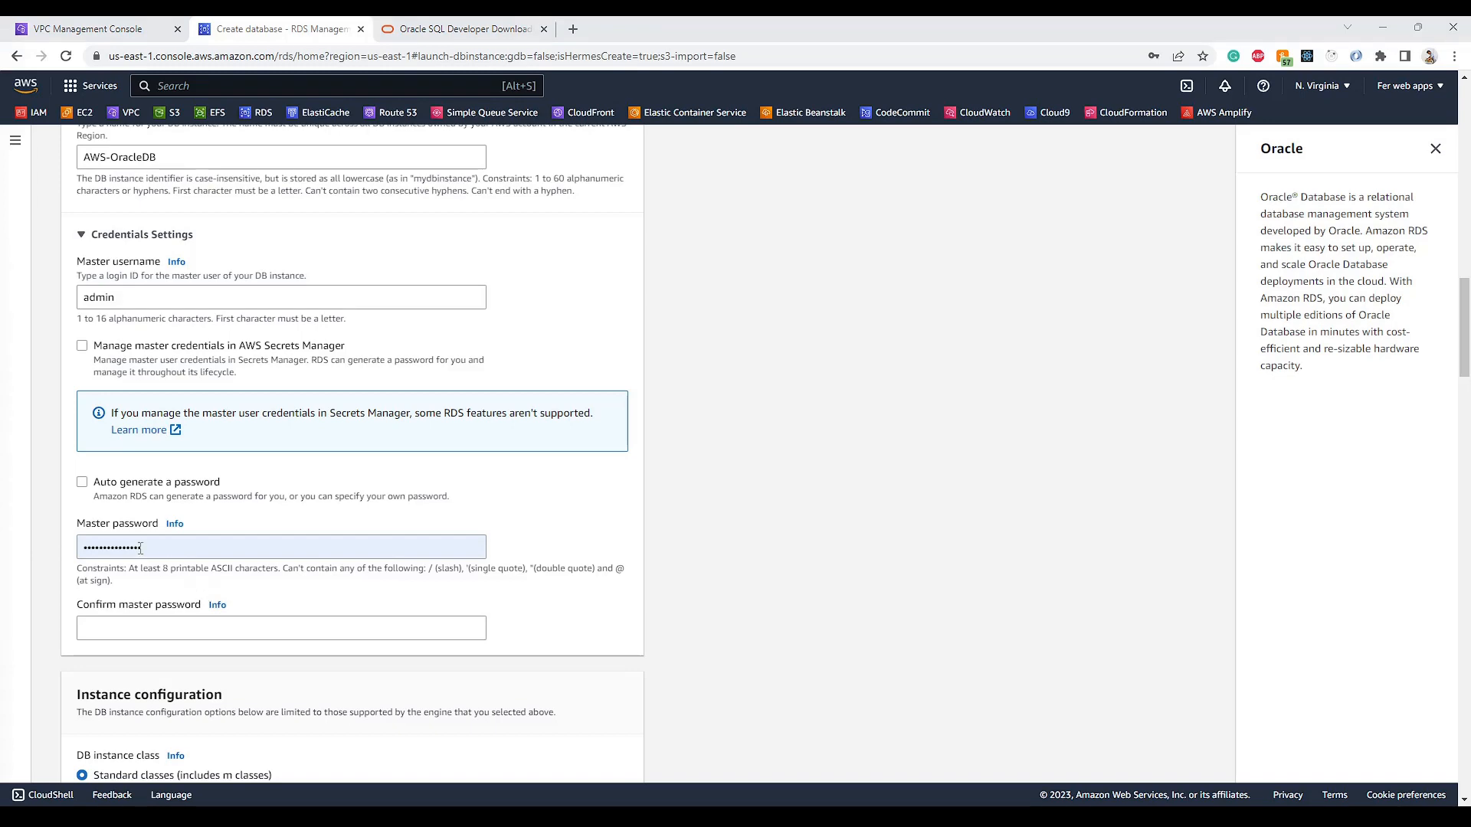
{"action": "left_click", "coordinate": [138, 628]}
{"action": "key", "text": "ctrl+v"}
{"action": "left_click", "coordinate": [716, 541]}
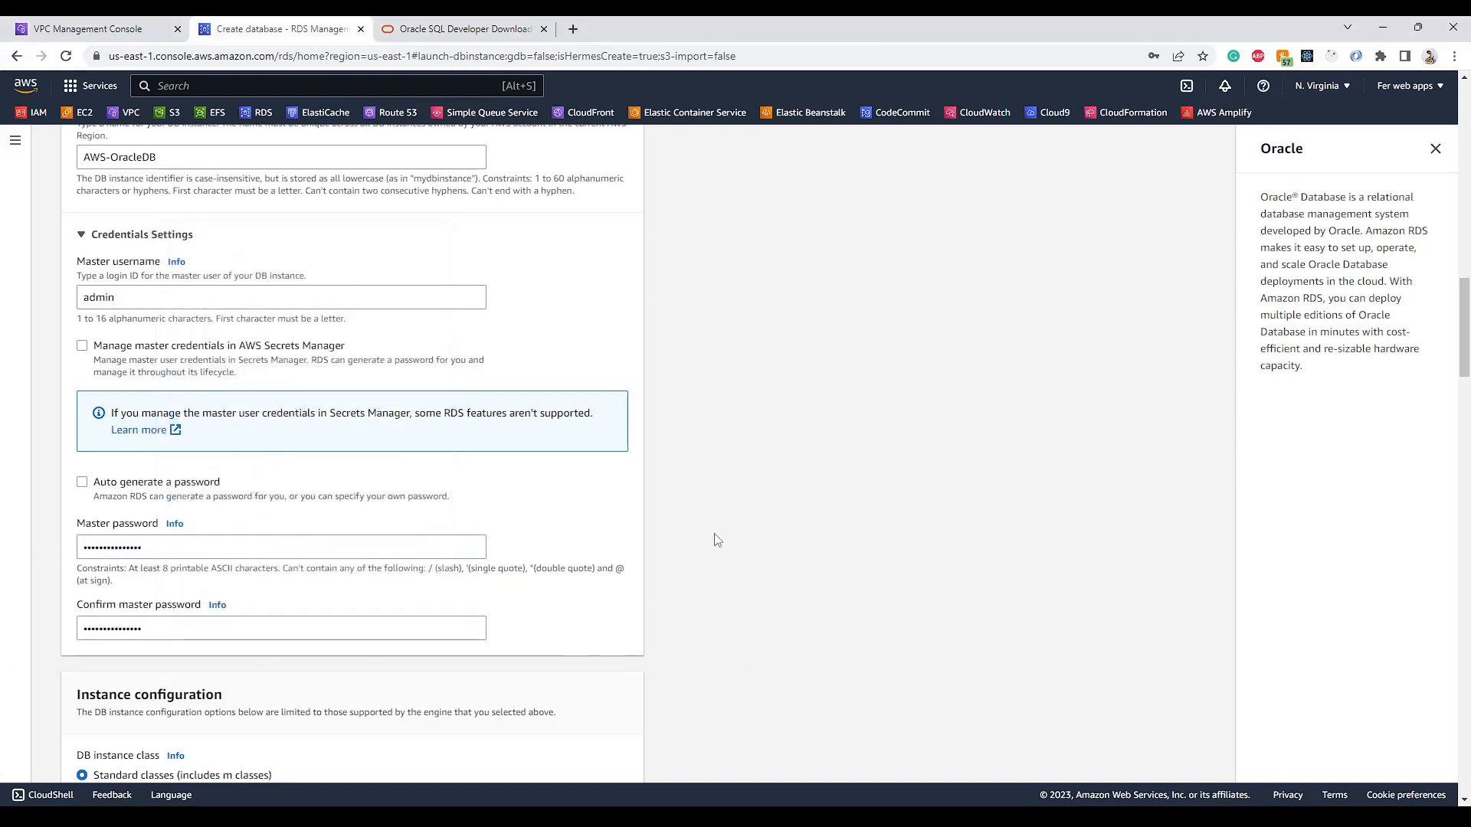
{"action": "scroll", "coordinate": [697, 502], "scroll_direction": "down", "scroll_amount": 6}
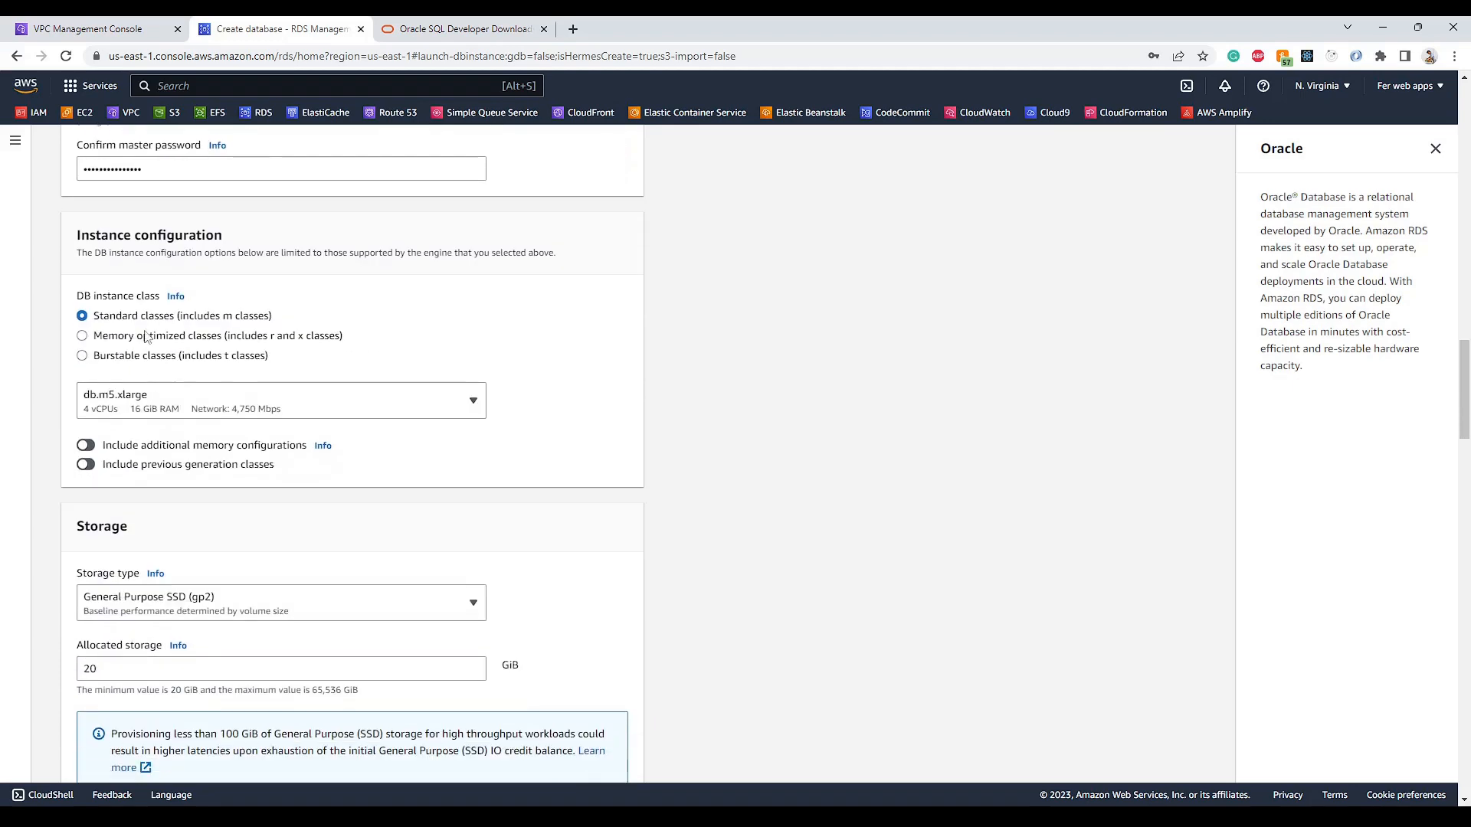
- Use the burstable db.t3.small instance class and turn off storage autoscaling
{"action": "left_click", "coordinate": [133, 360]}
{"action": "left_click", "coordinate": [230, 400]}
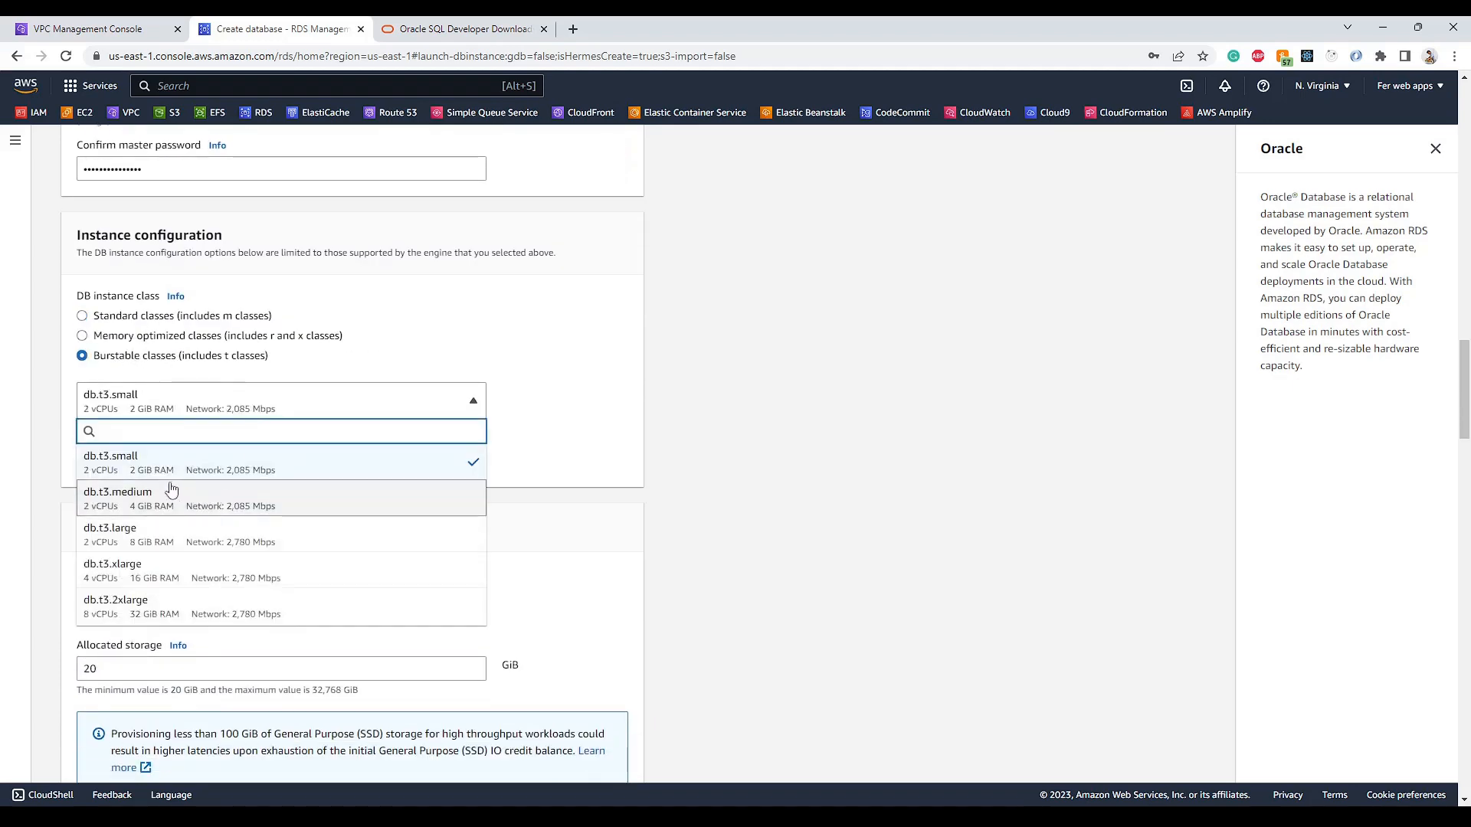
{"action": "scroll", "coordinate": [134, 472], "scroll_direction": "down", "scroll_amount": 1}
{"action": "left_click", "coordinate": [118, 393]}
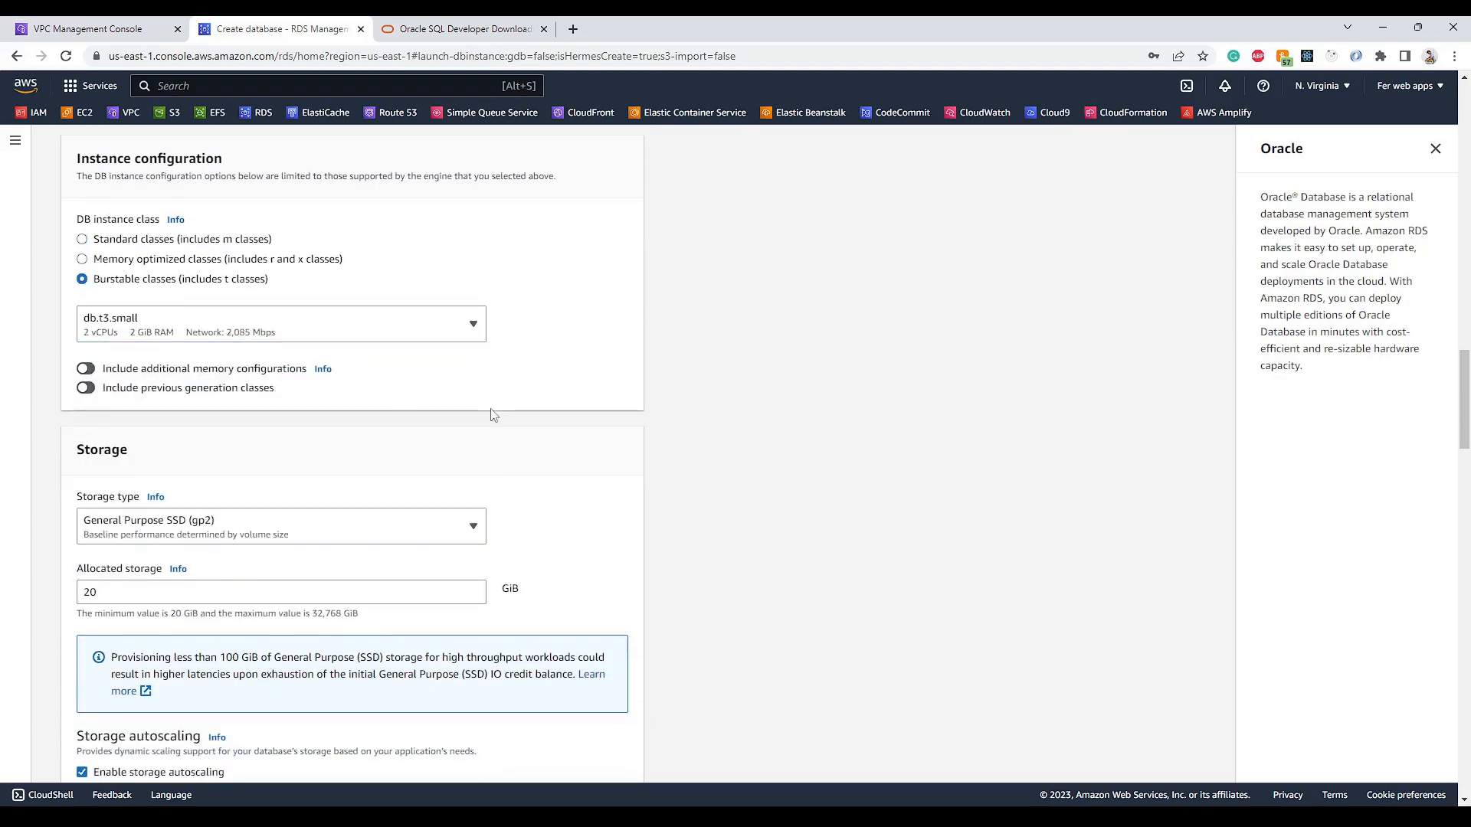
{"action": "scroll", "coordinate": [658, 419], "scroll_direction": "down", "scroll_amount": 1}
{"action": "scroll", "coordinate": [657, 418], "scroll_direction": "down", "scroll_amount": 8}
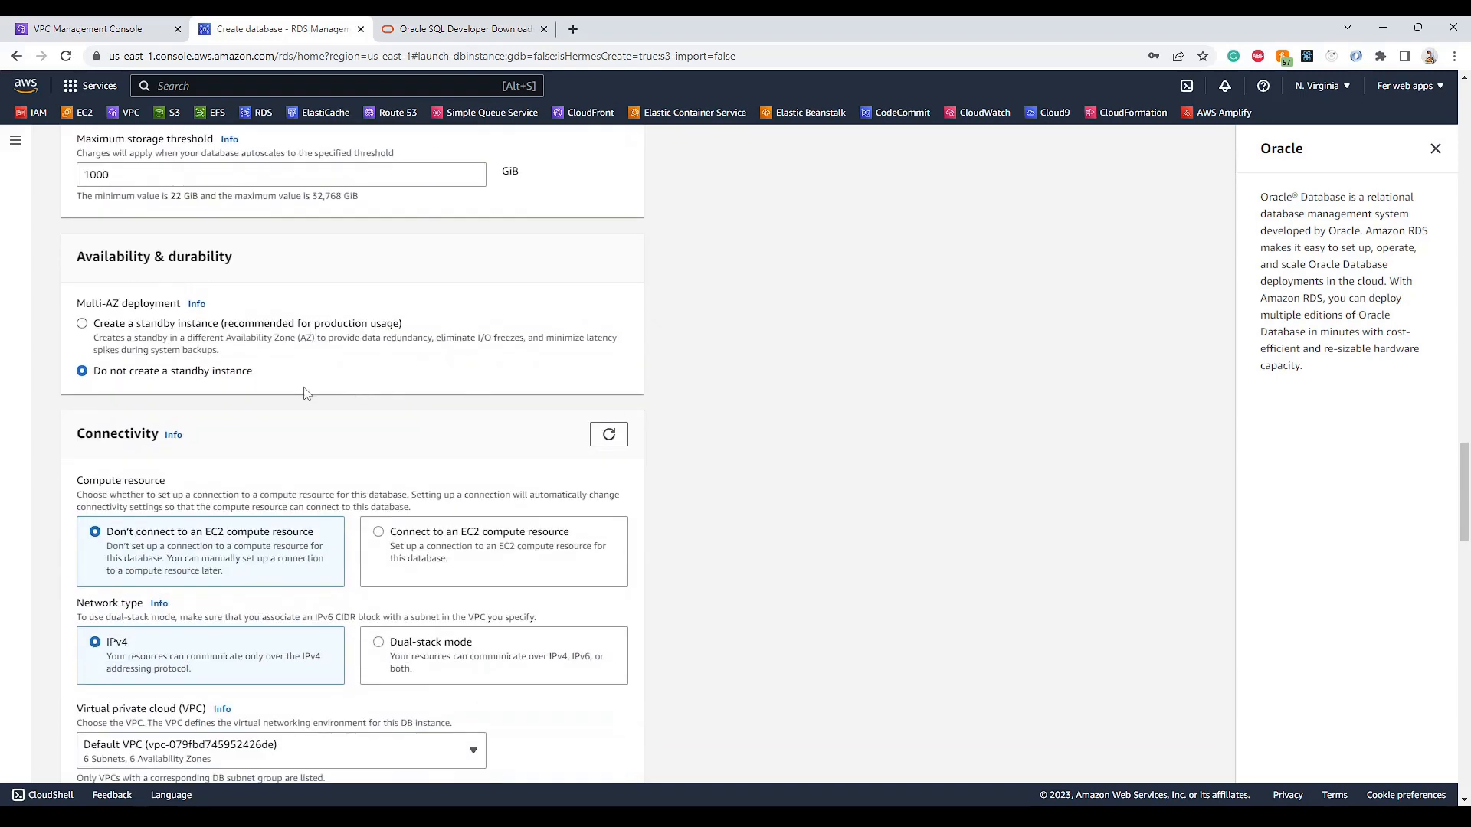
{"action": "scroll", "coordinate": [220, 394], "scroll_direction": "up", "scroll_amount": 1}
{"action": "scroll", "coordinate": [220, 394], "scroll_direction": "up", "scroll_amount": 1}
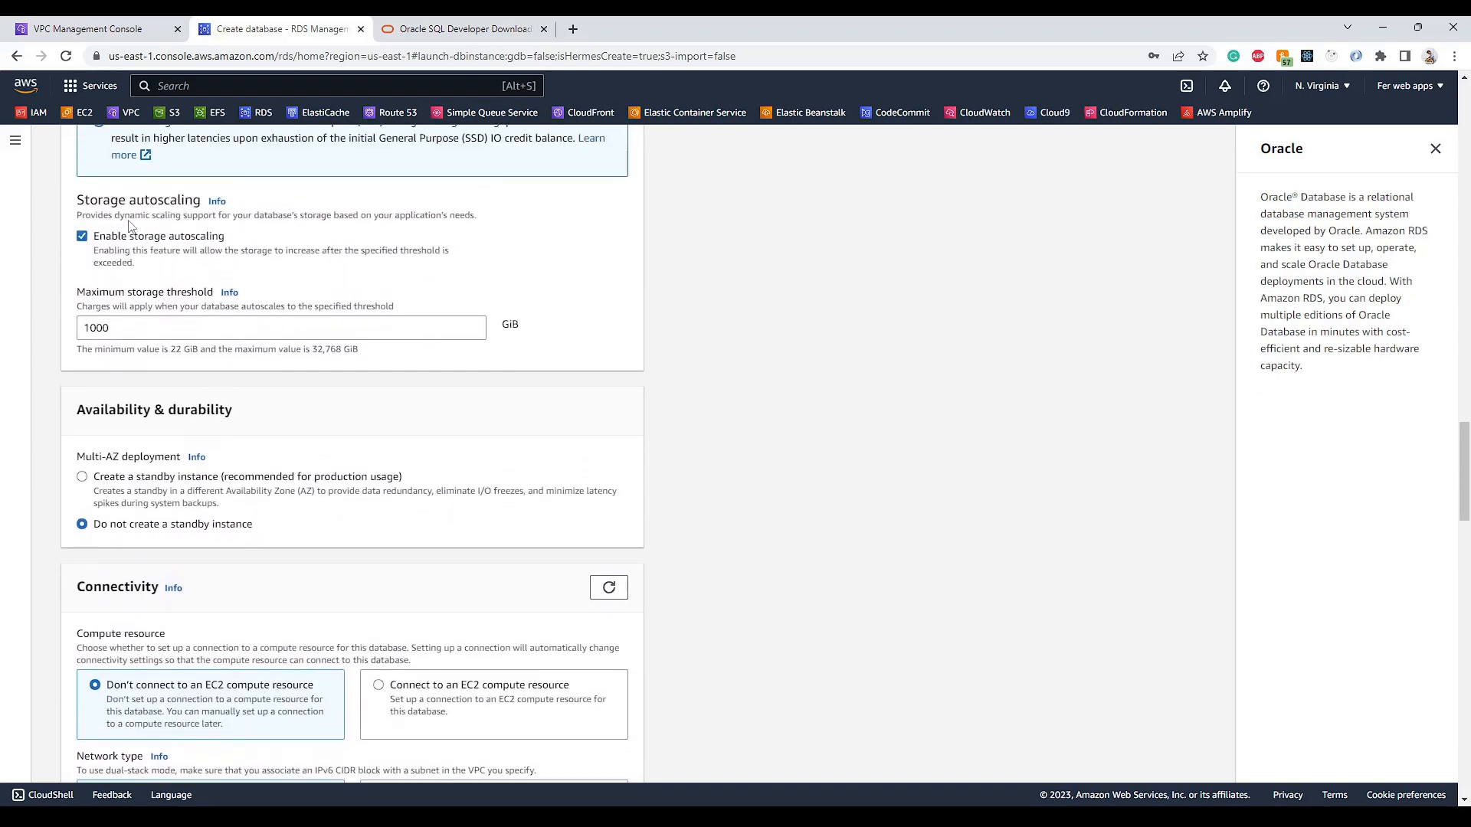
{"action": "left_click", "coordinate": [82, 237]}
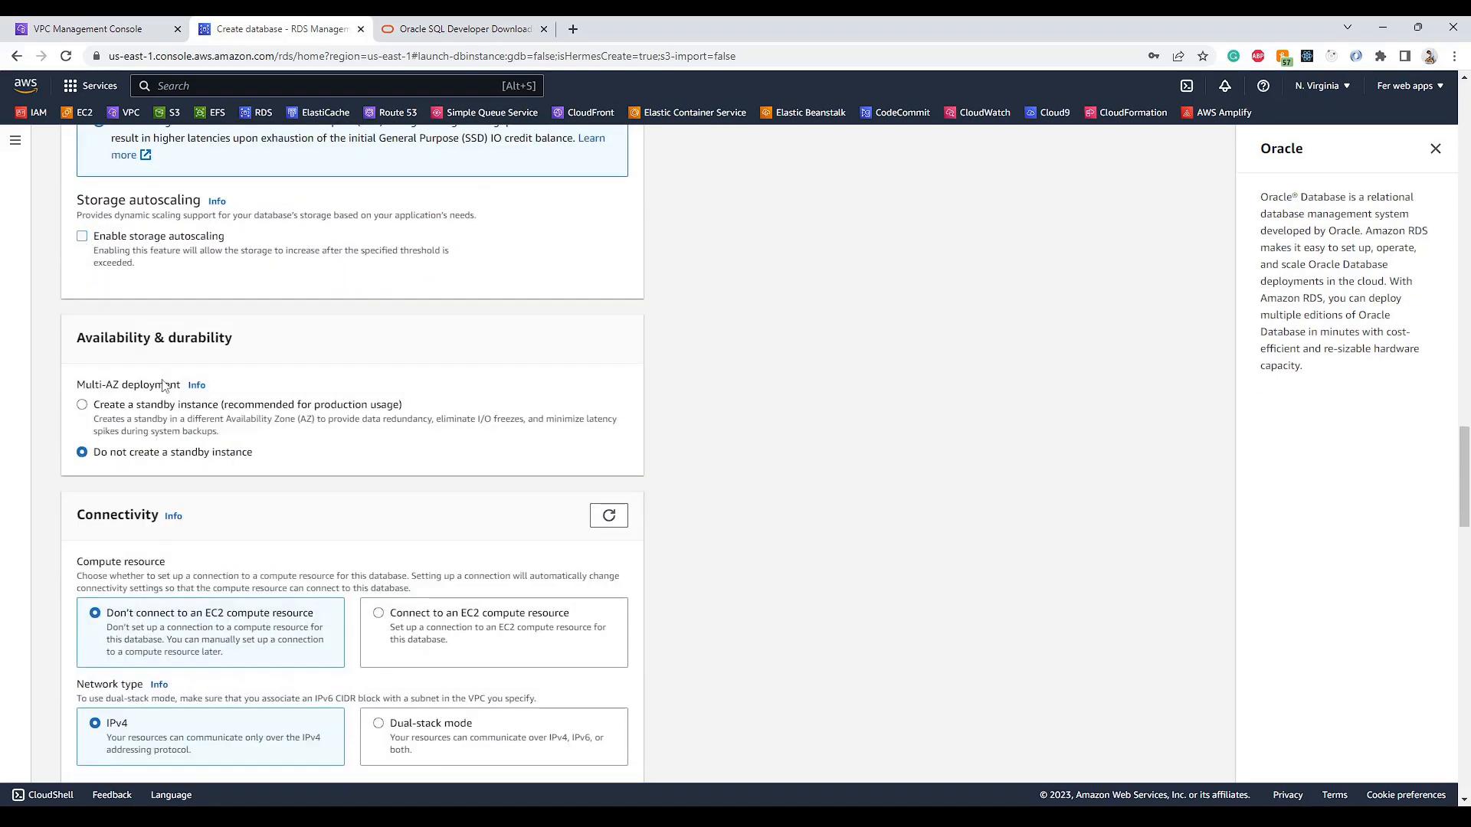
- Leave public access set to No in the connectivity settings
{"action": "scroll", "coordinate": [162, 391], "scroll_direction": "down", "scroll_amount": 3}
{"action": "scroll", "coordinate": [152, 397], "scroll_direction": "down", "scroll_amount": 4}
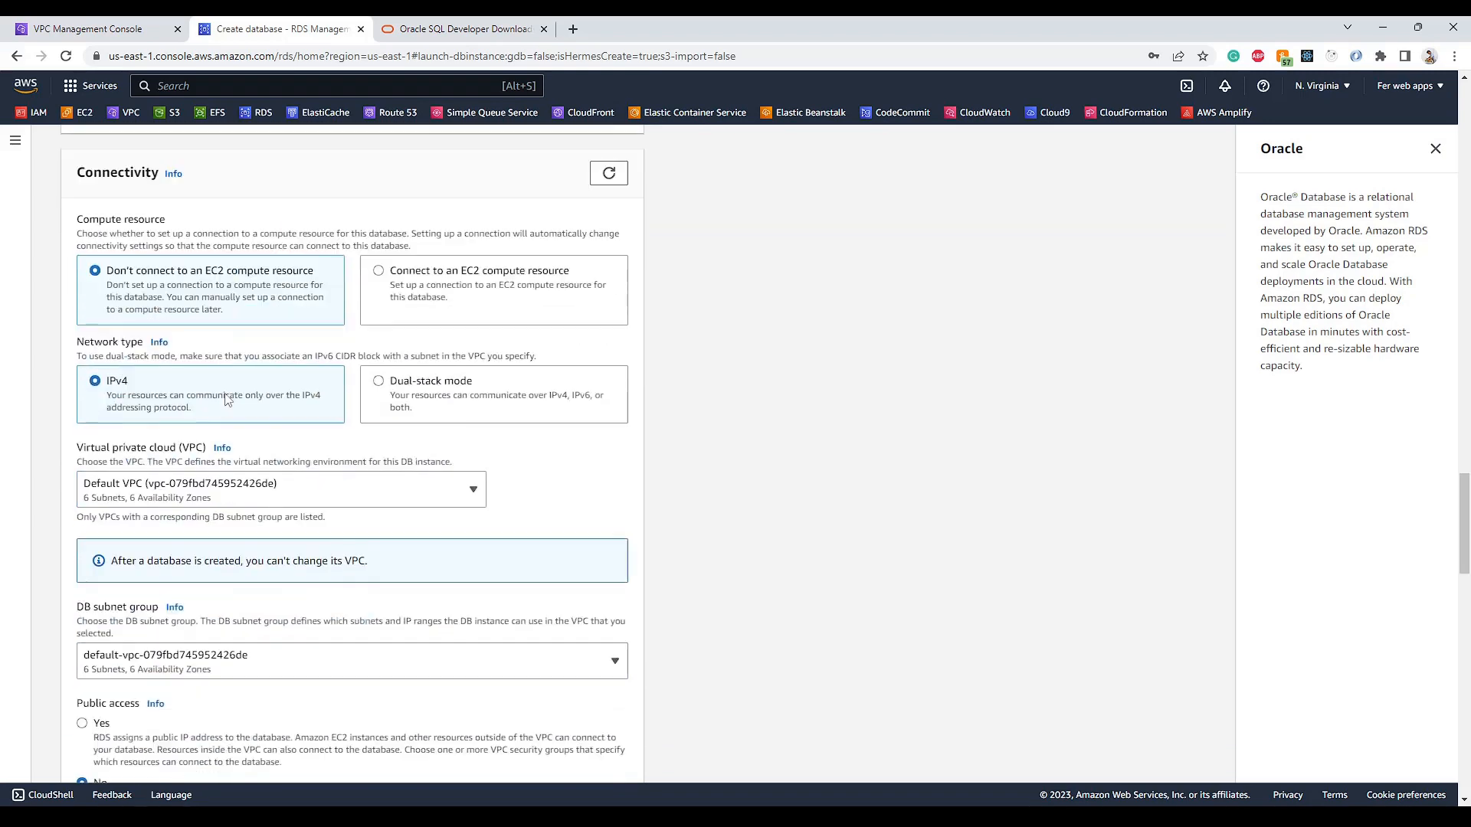
{"action": "scroll", "coordinate": [187, 396], "scroll_direction": "down", "scroll_amount": 2}
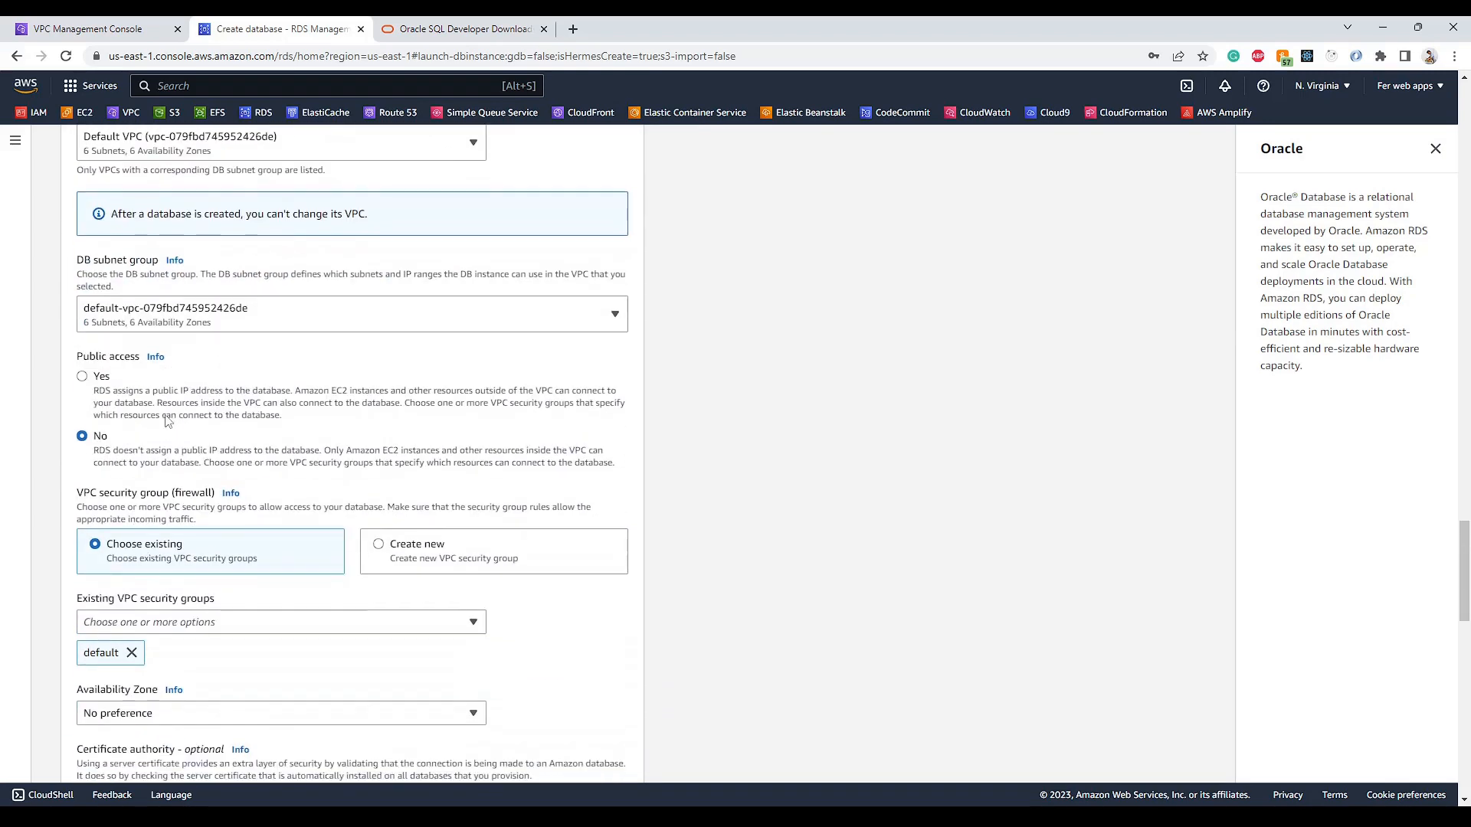
{"action": "scroll", "coordinate": [169, 406], "scroll_direction": "down", "scroll_amount": 1}
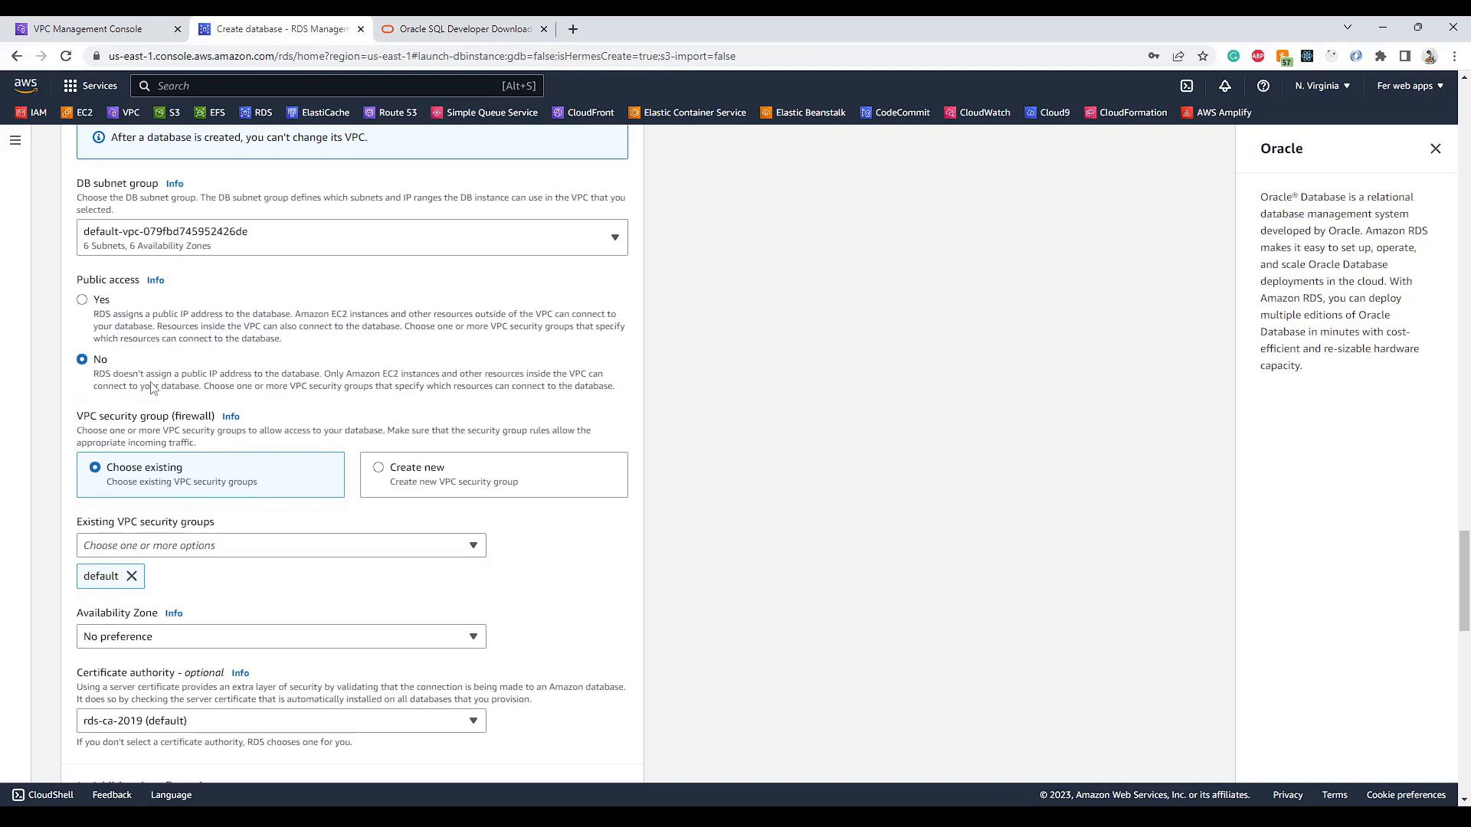
{"action": "left_click", "coordinate": [84, 300]}
{"action": "left_click", "coordinate": [91, 360]}
{"action": "scroll", "coordinate": [122, 370], "scroll_direction": "down", "scroll_amount": 2}
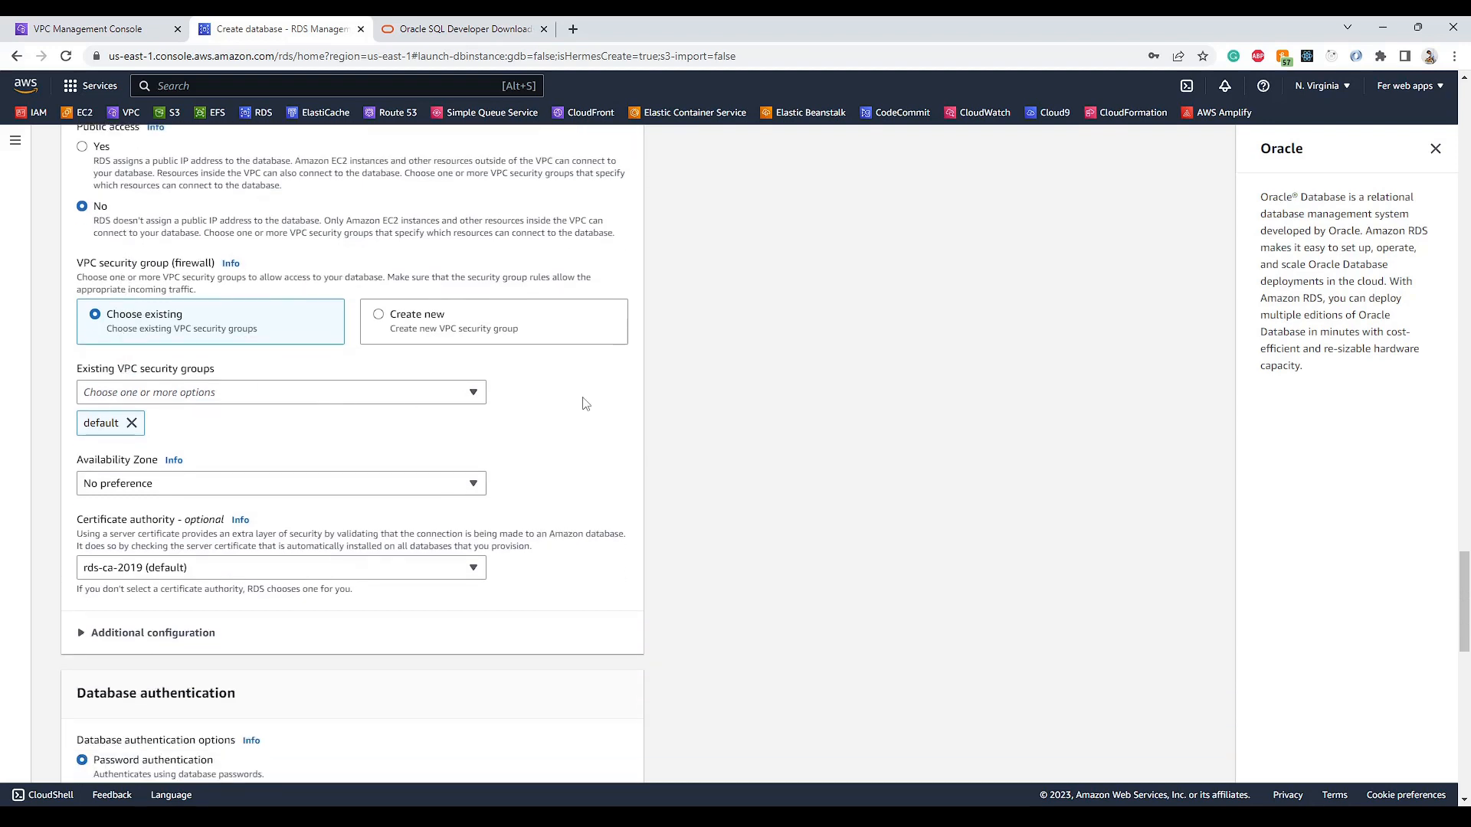
{"action": "scroll", "coordinate": [585, 402], "scroll_direction": "down", "scroll_amount": 1}
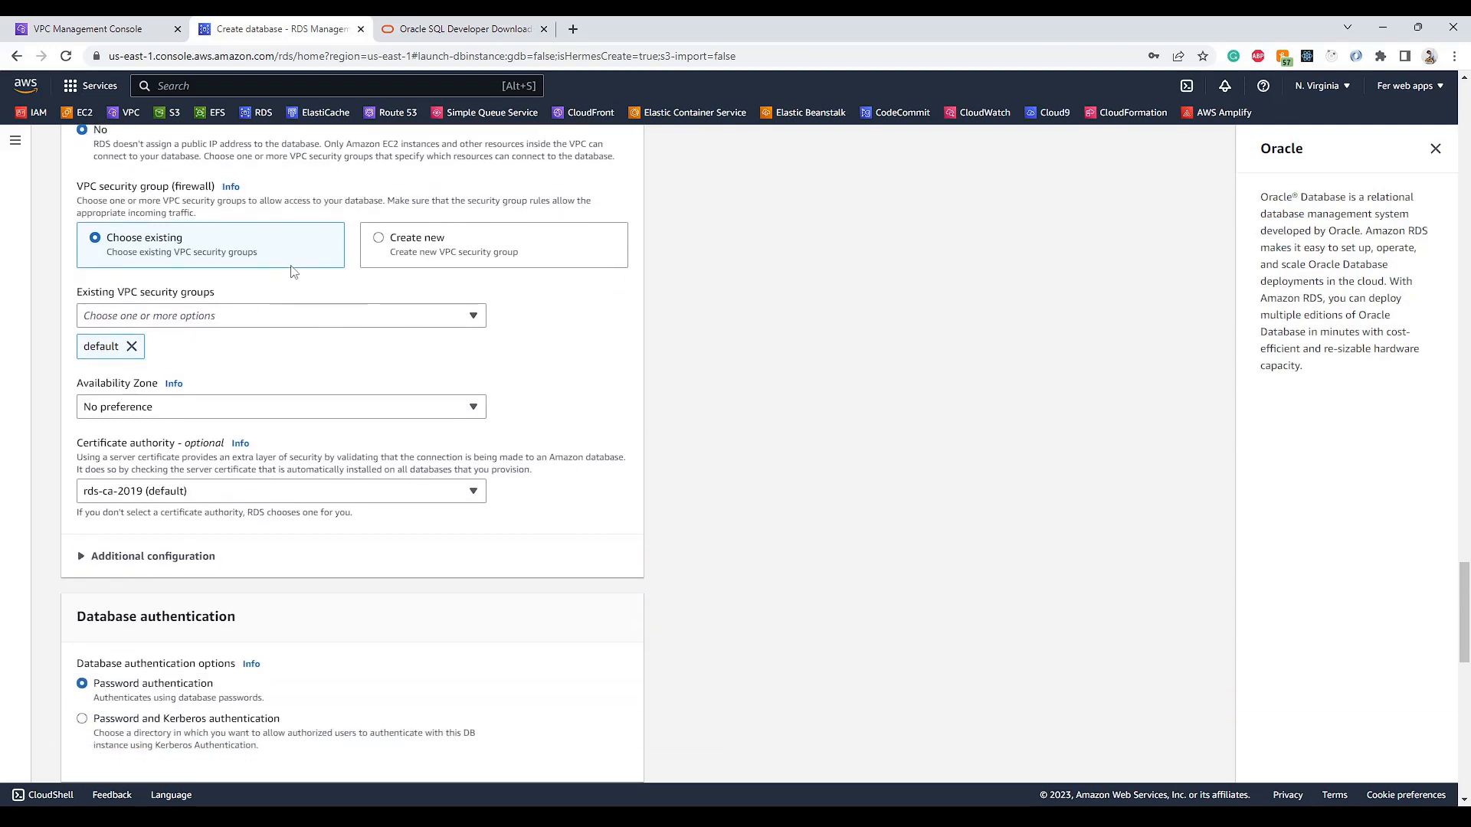
- Add oracleDB-SG to the database's security groups and keep No preference for availability zone
{"action": "left_click", "coordinate": [283, 324]}
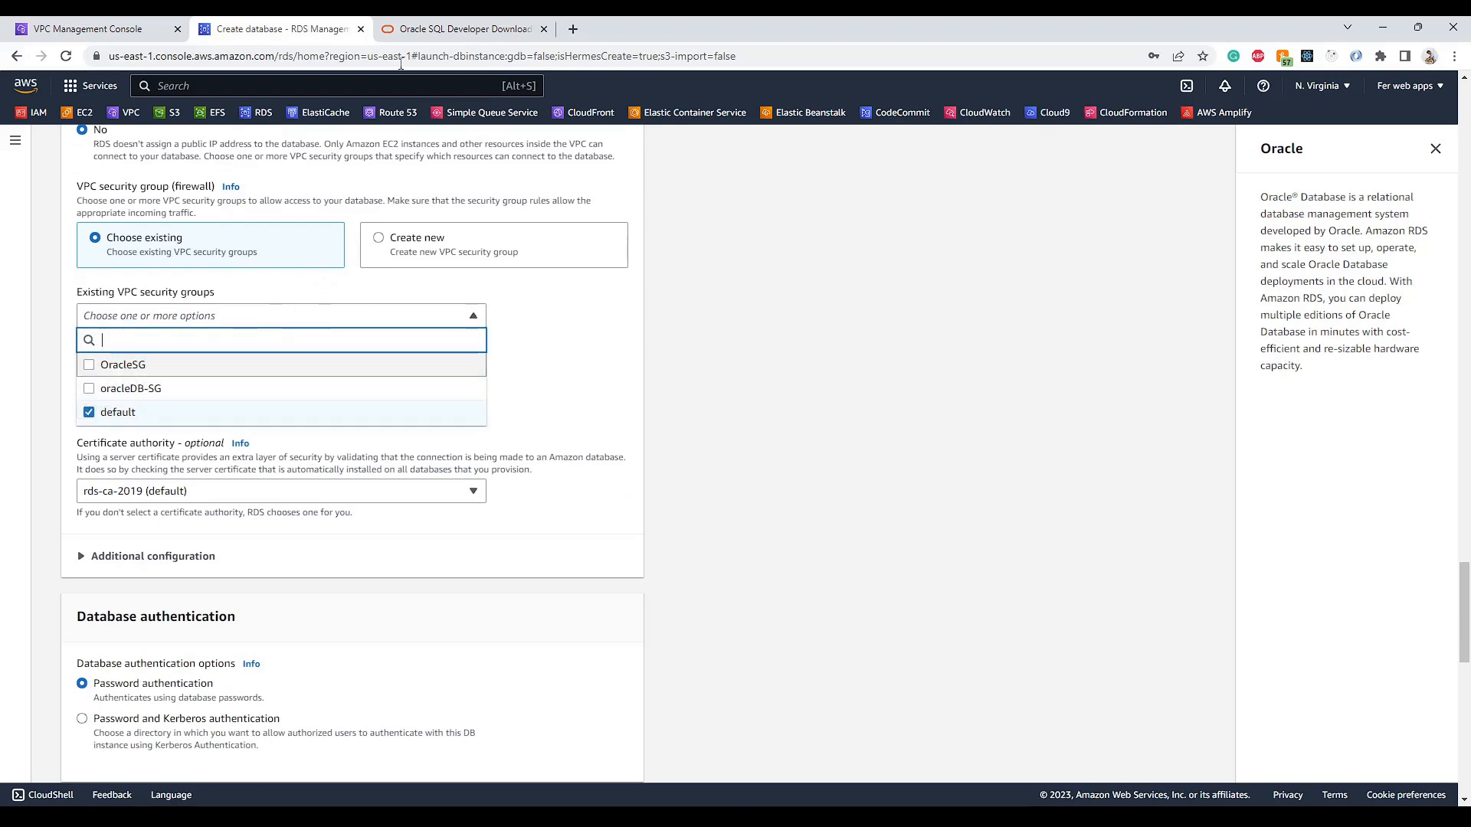
{"action": "left_click", "coordinate": [88, 28]}
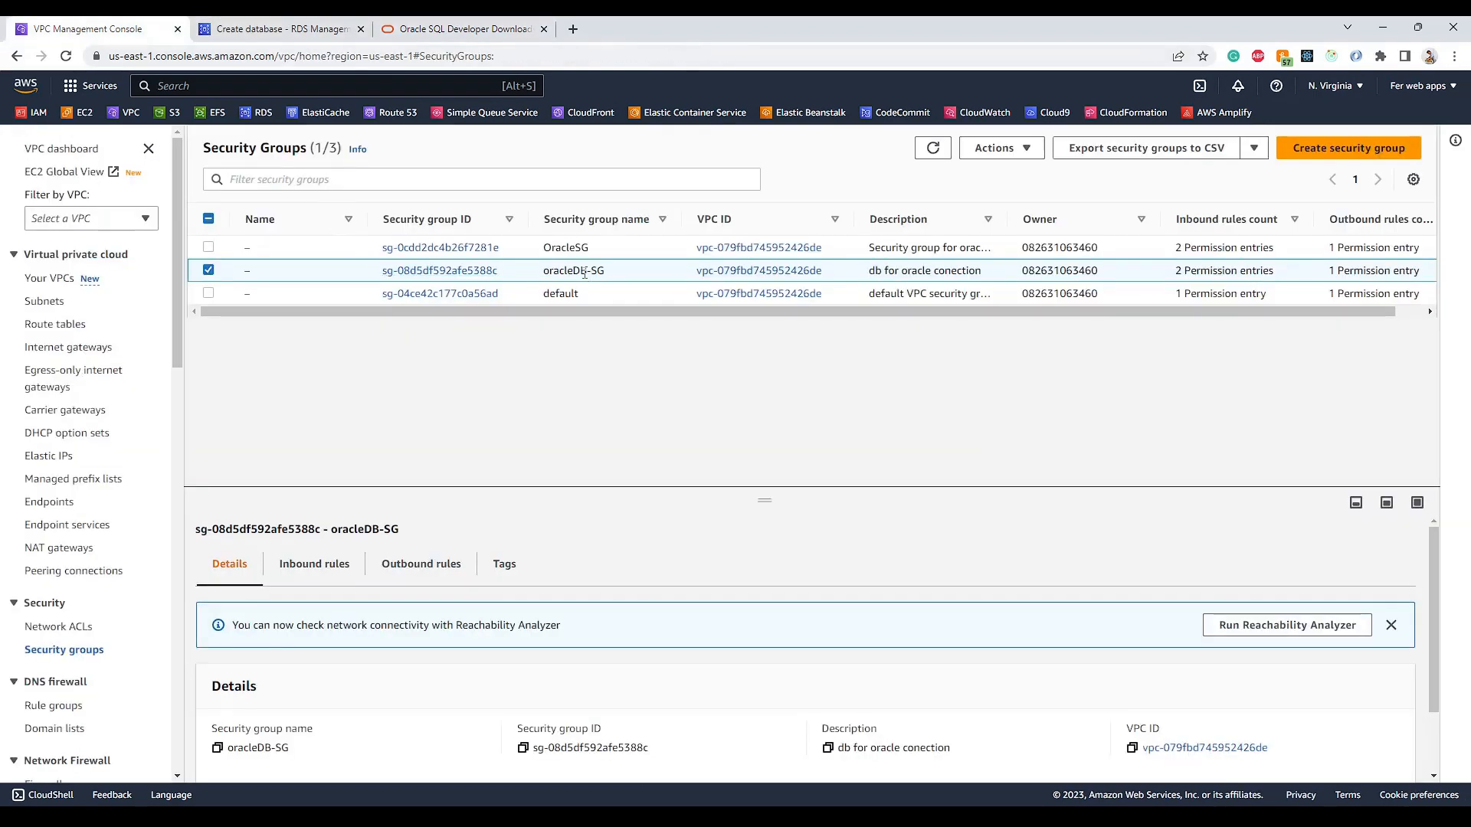
{"action": "left_click", "coordinate": [252, 29]}
{"action": "left_click", "coordinate": [175, 322]}
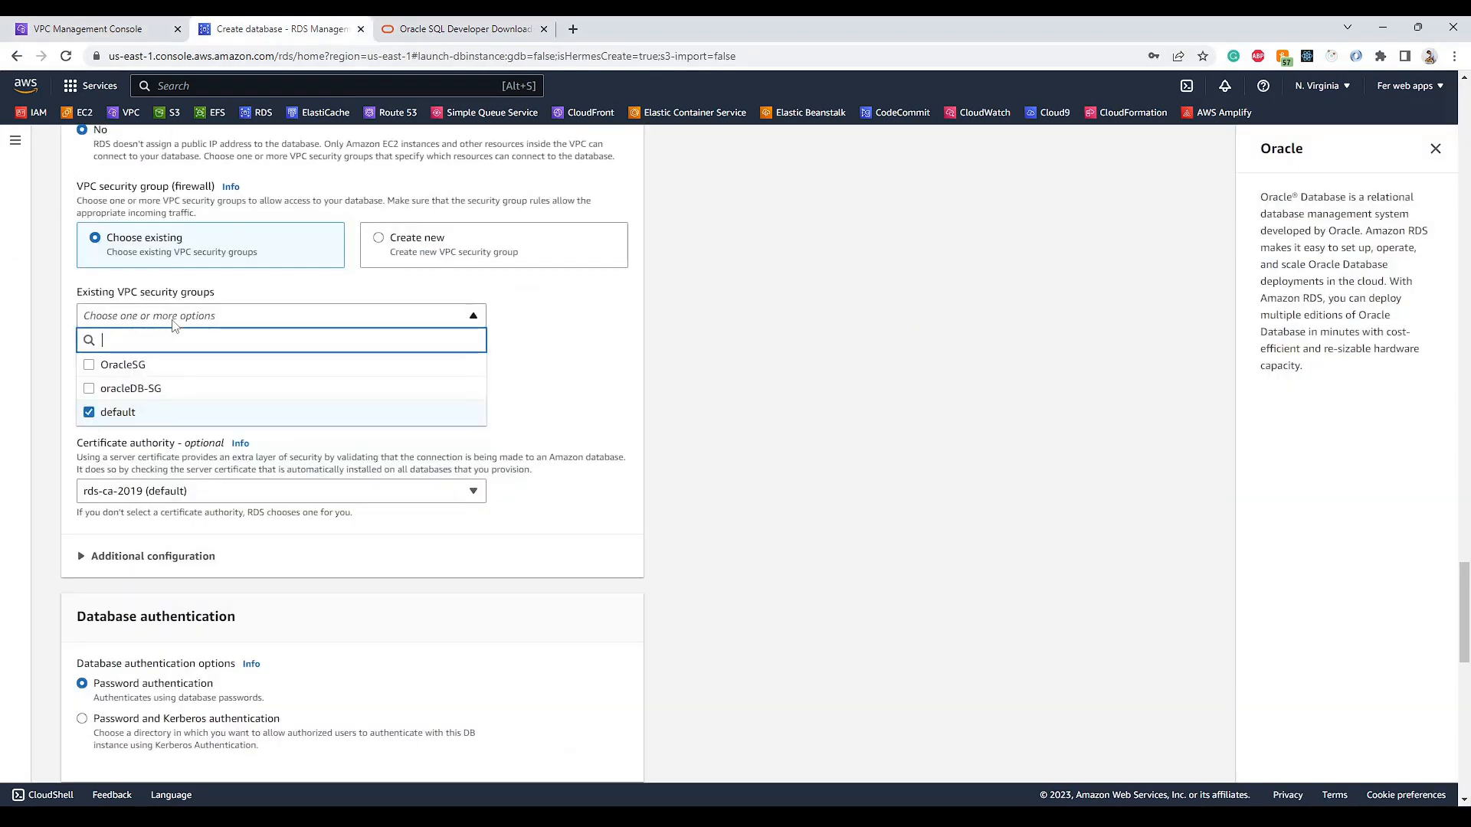
{"action": "left_click", "coordinate": [88, 391]}
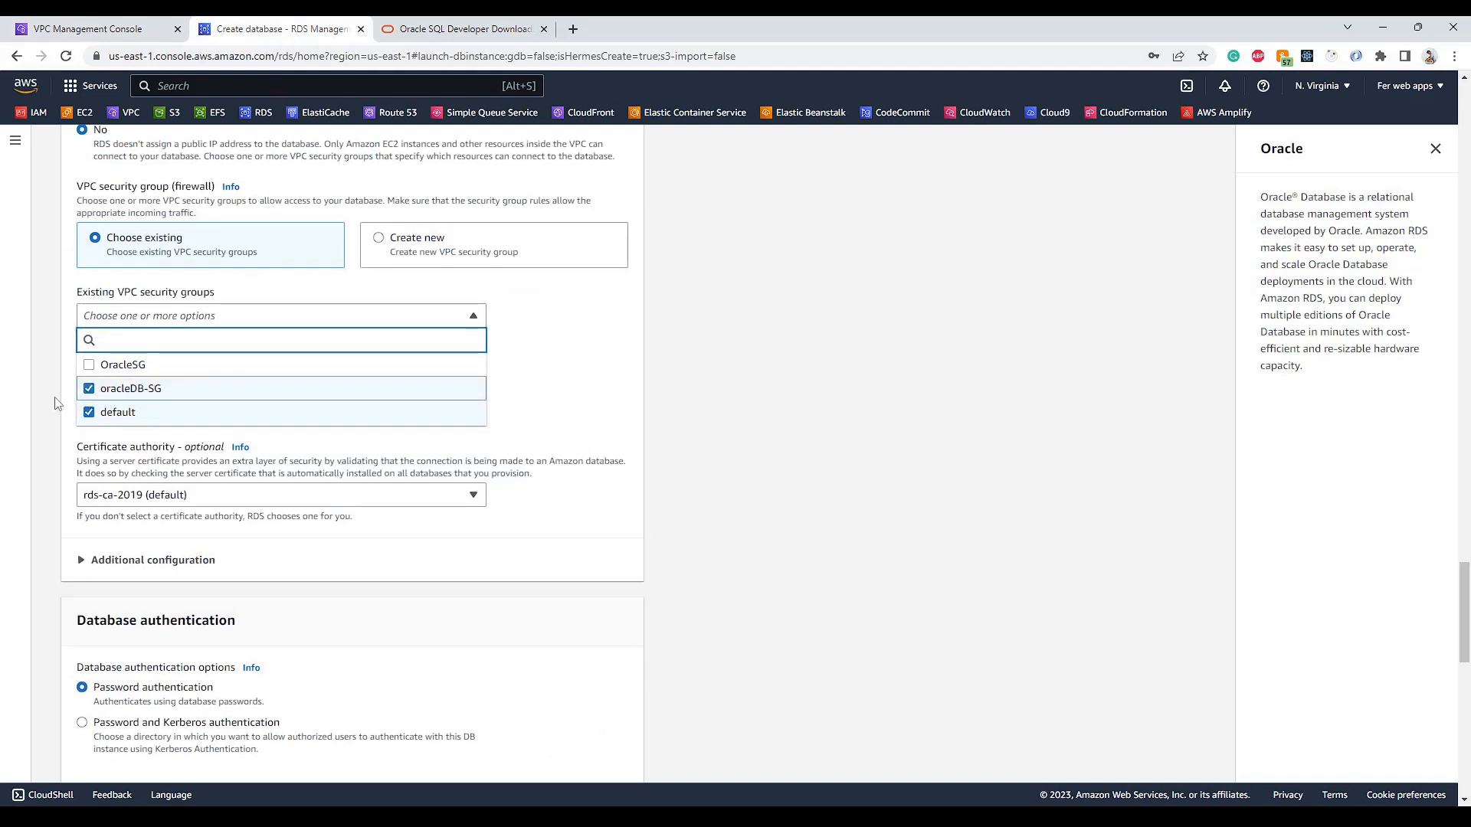
{"action": "left_click", "coordinate": [55, 403]}
{"action": "scroll", "coordinate": [65, 375], "scroll_direction": "down", "scroll_amount": 1}
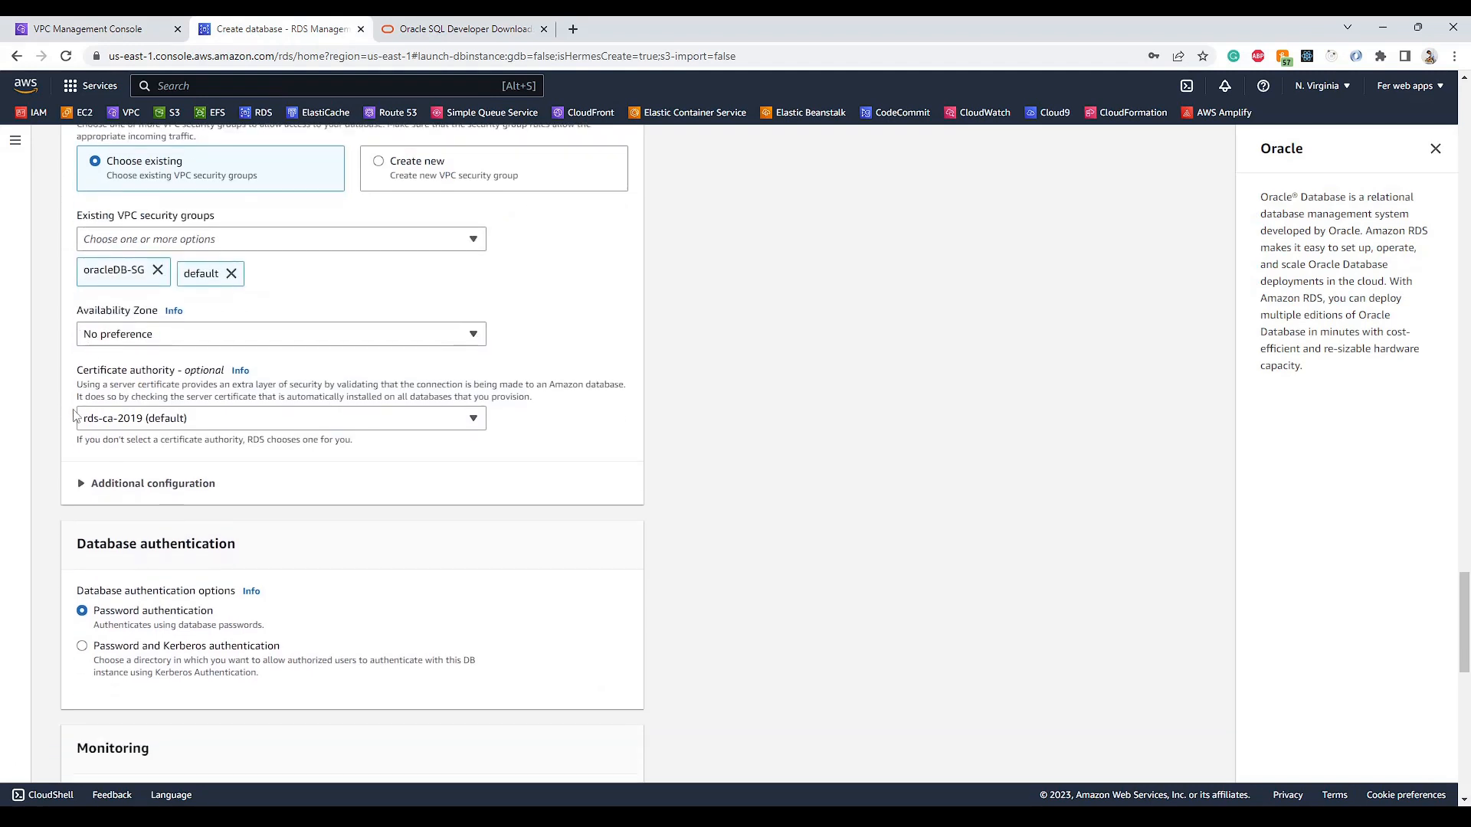
{"action": "left_click", "coordinate": [86, 339]}
{"action": "left_click", "coordinate": [112, 513]}
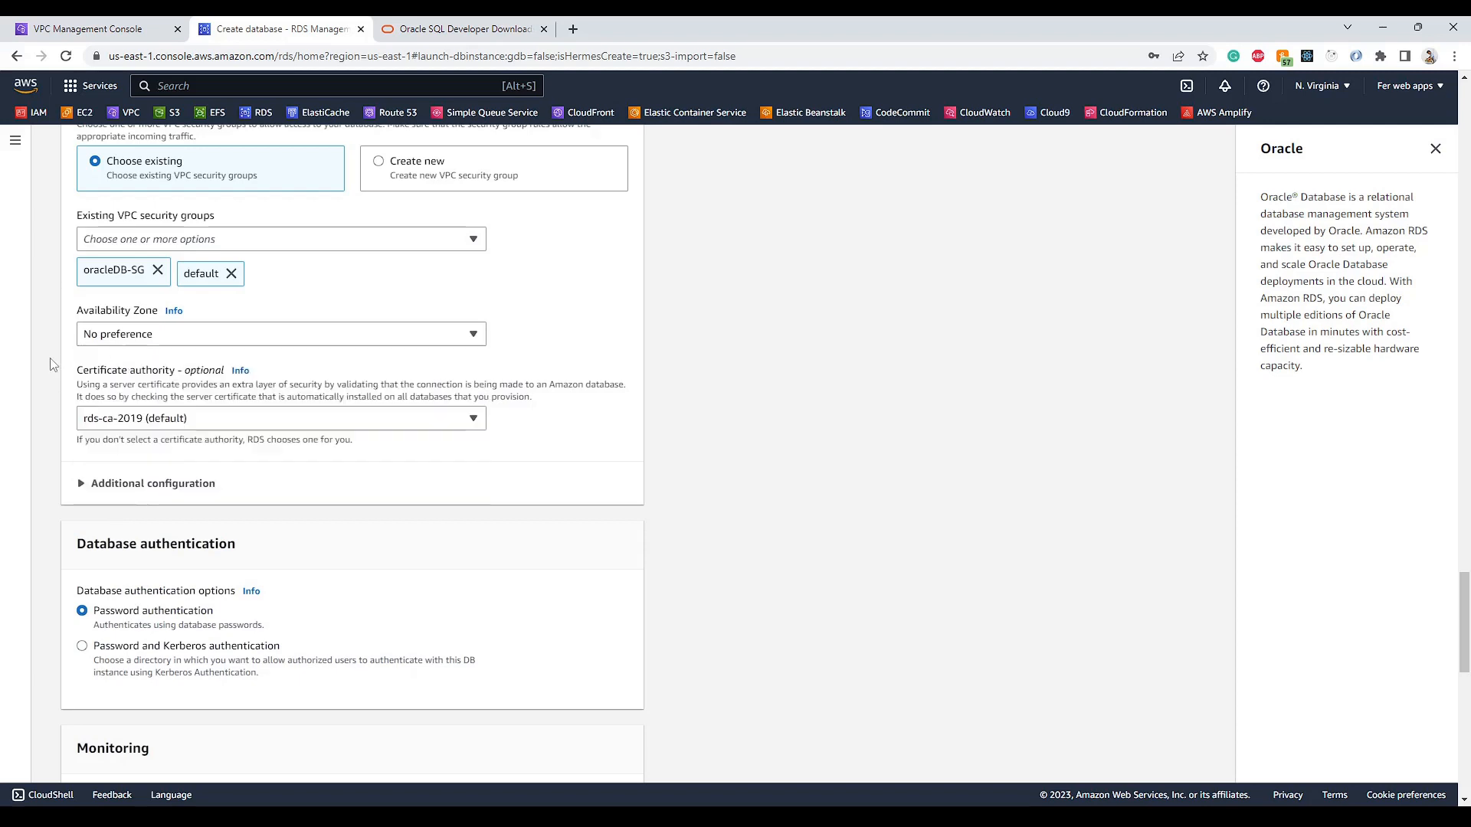
- Review the 57.05 USD monthly cost estimate and launch database creation
{"action": "scroll", "coordinate": [59, 427], "scroll_direction": "down", "scroll_amount": 3}
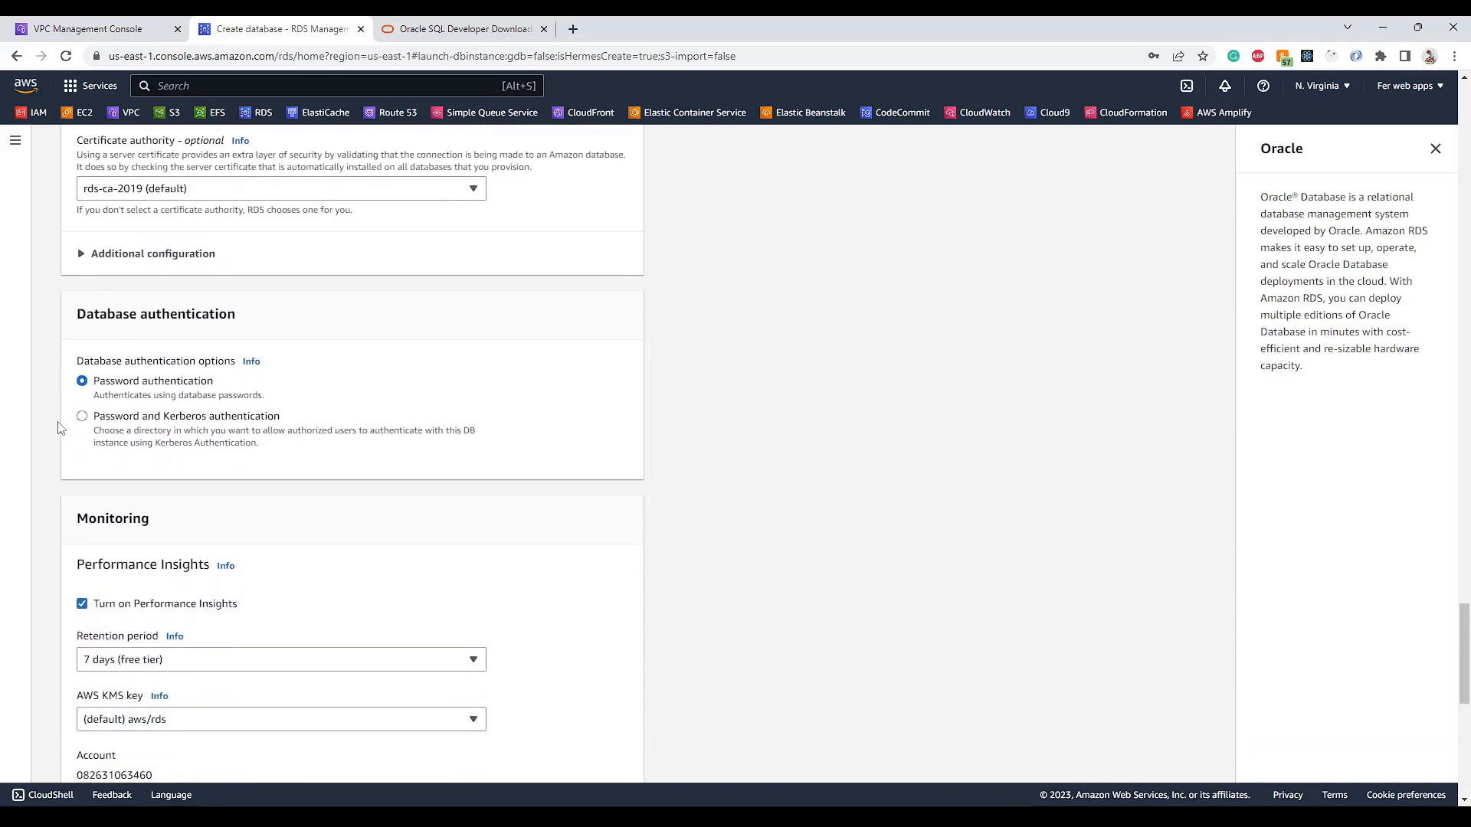
{"action": "scroll", "coordinate": [59, 428], "scroll_direction": "down", "scroll_amount": 2}
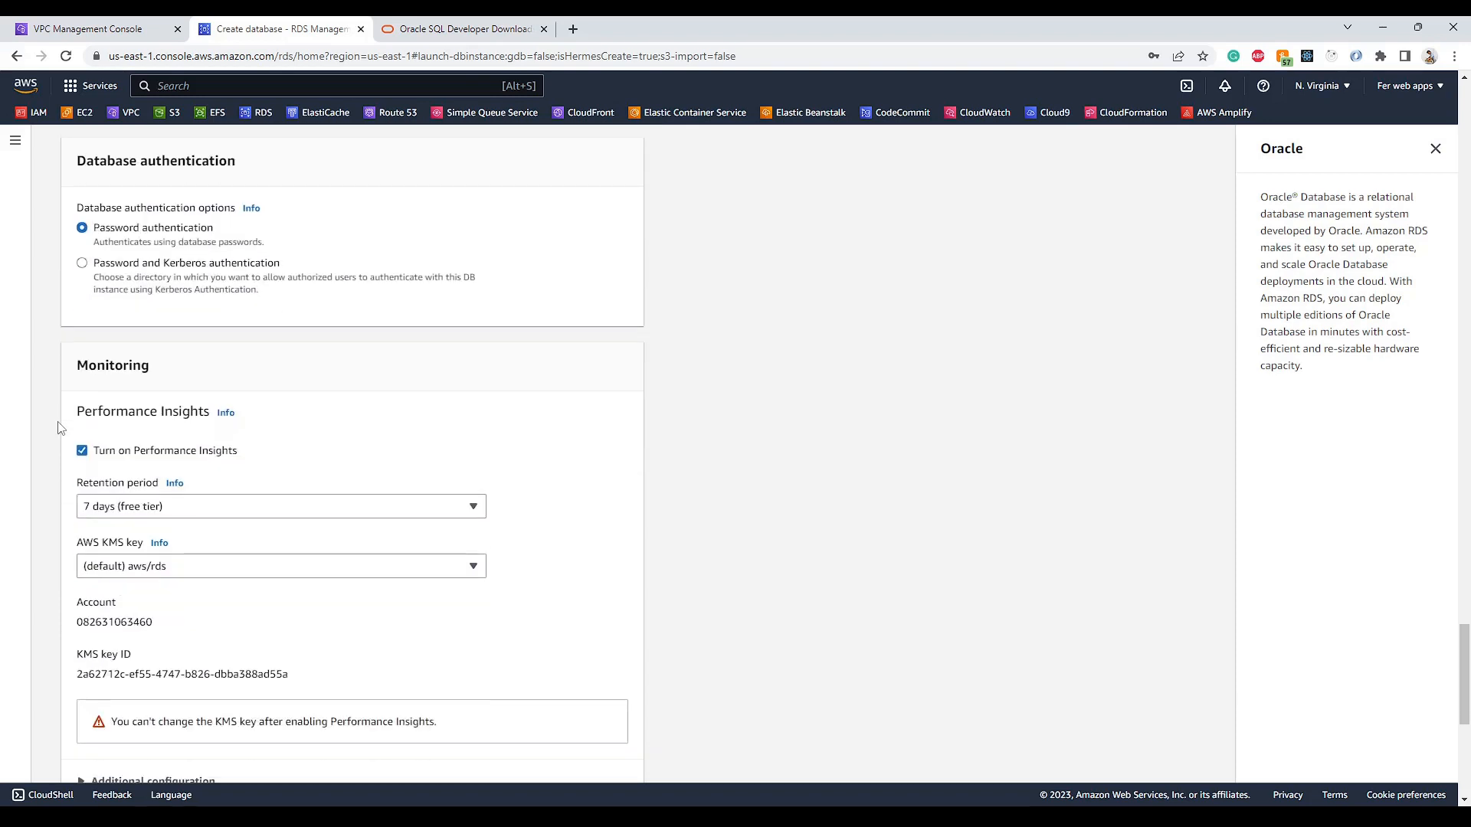
{"action": "scroll", "coordinate": [59, 428], "scroll_direction": "down", "scroll_amount": 2}
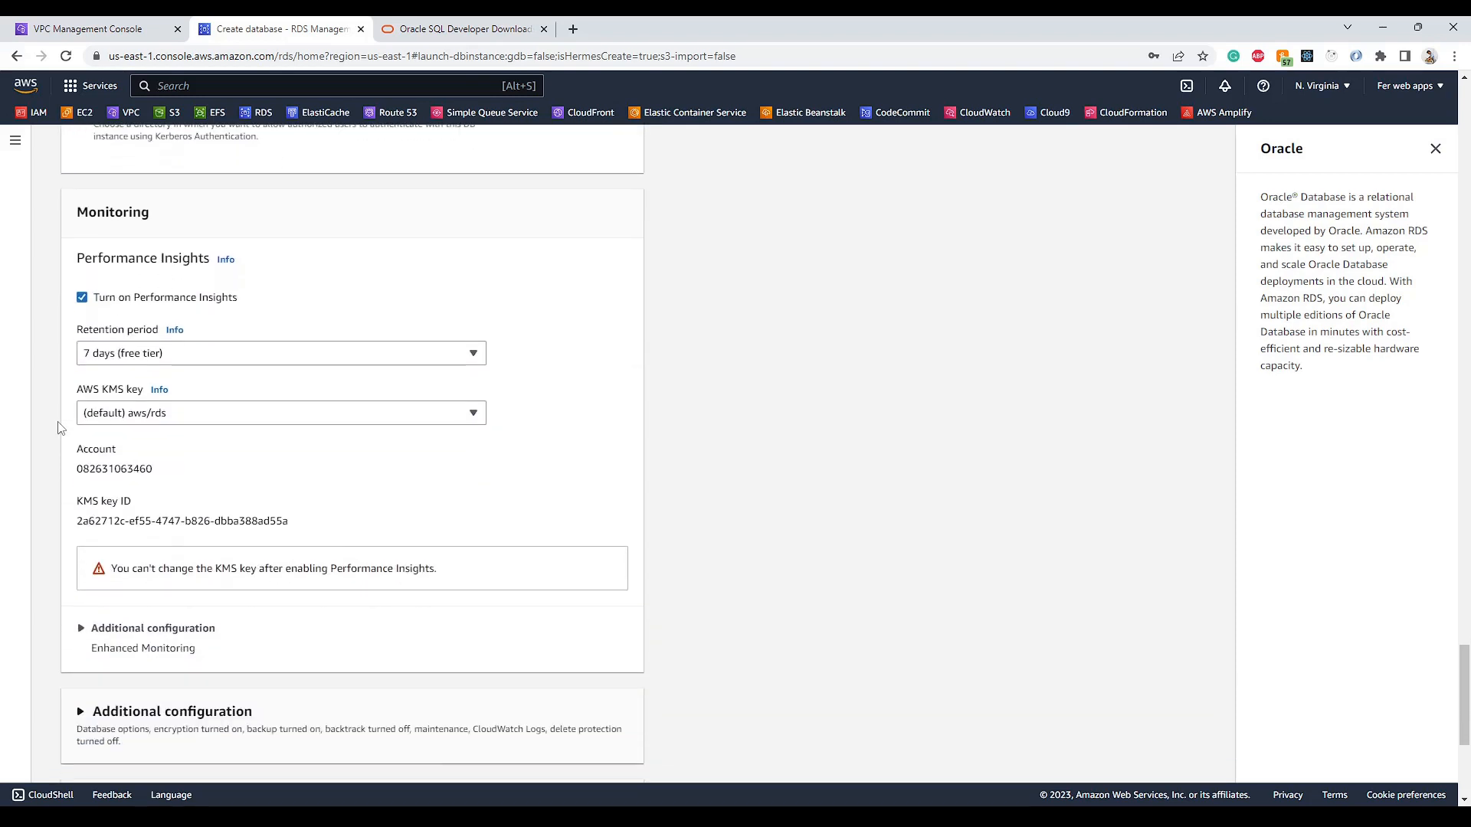
{"action": "scroll", "coordinate": [59, 427], "scroll_direction": "down", "scroll_amount": 3}
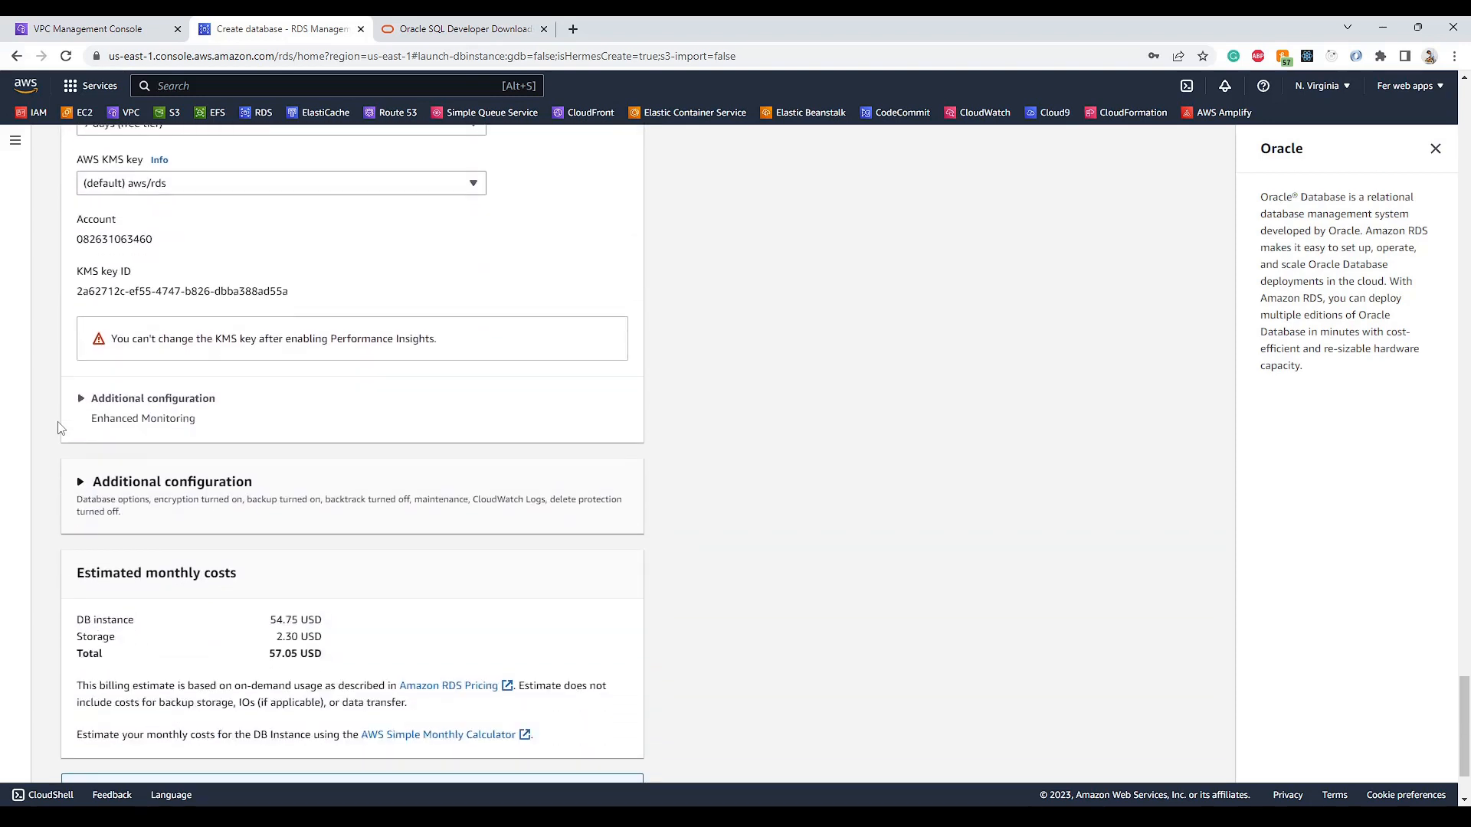
{"action": "scroll", "coordinate": [59, 428], "scroll_direction": "down", "scroll_amount": 2}
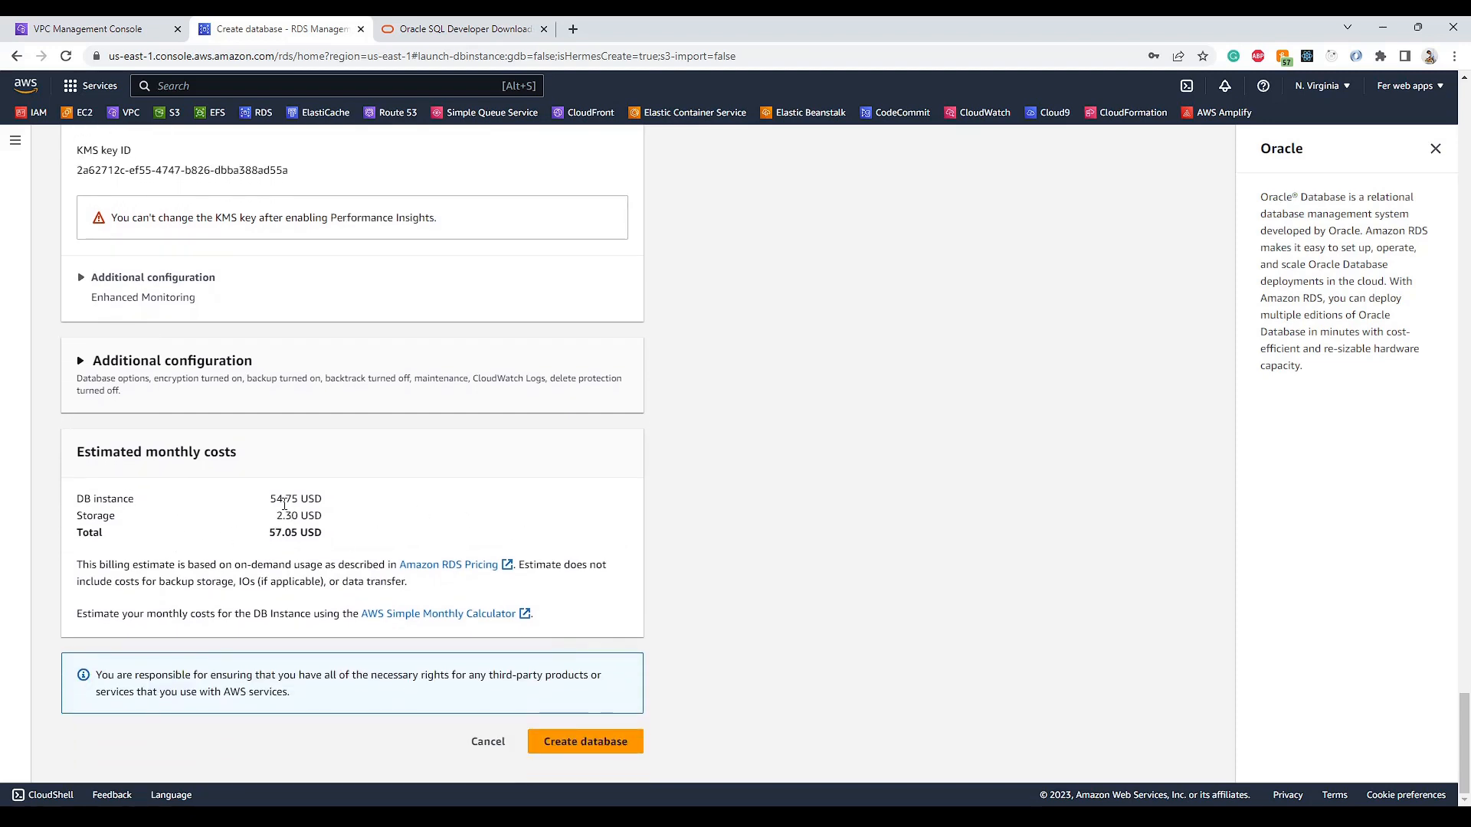
{"action": "left_click_drag", "start_coordinate": [269, 499], "coordinate": [322, 499]}
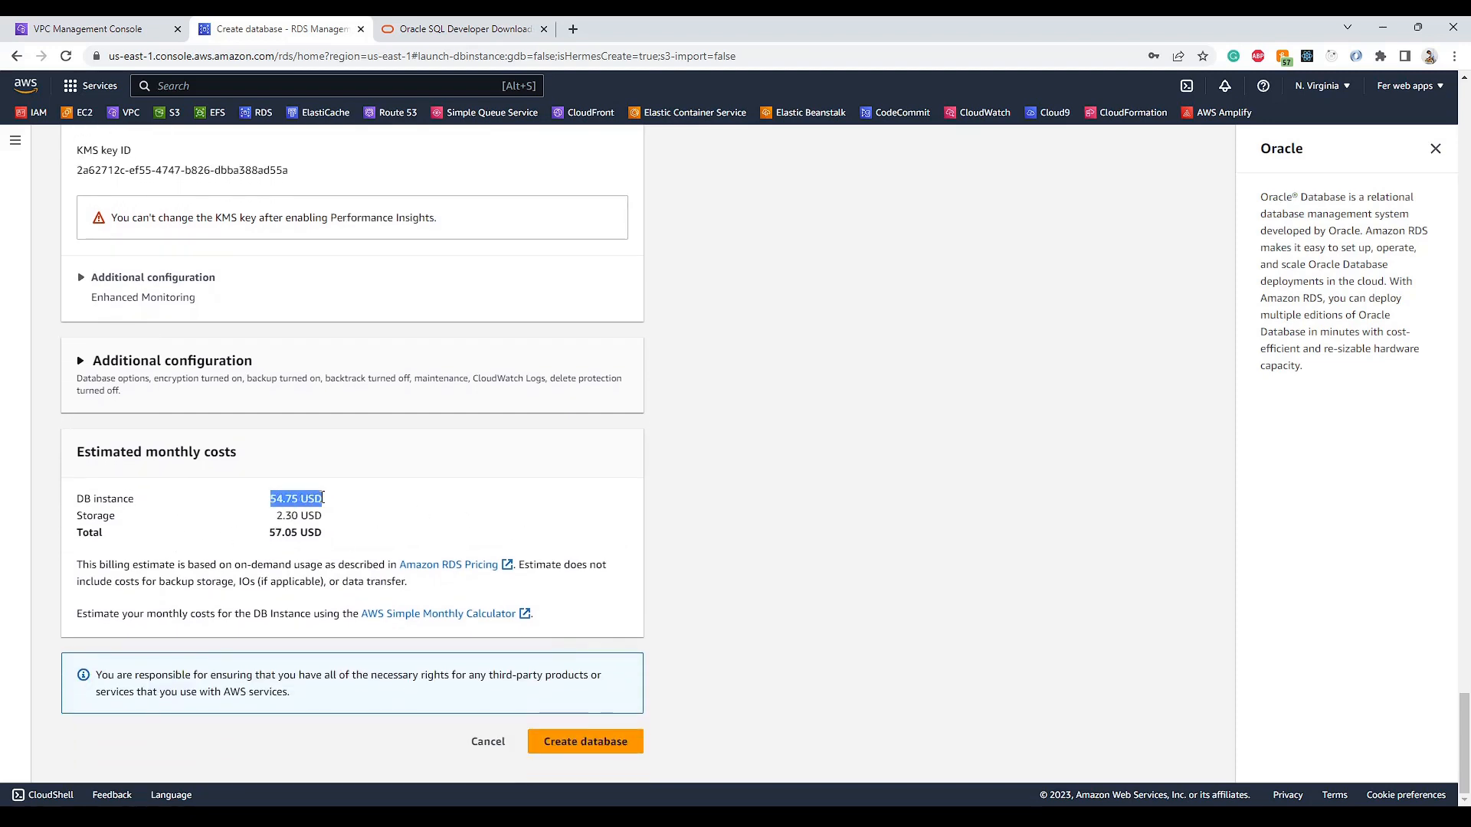
{"action": "left_click", "coordinate": [618, 502]}
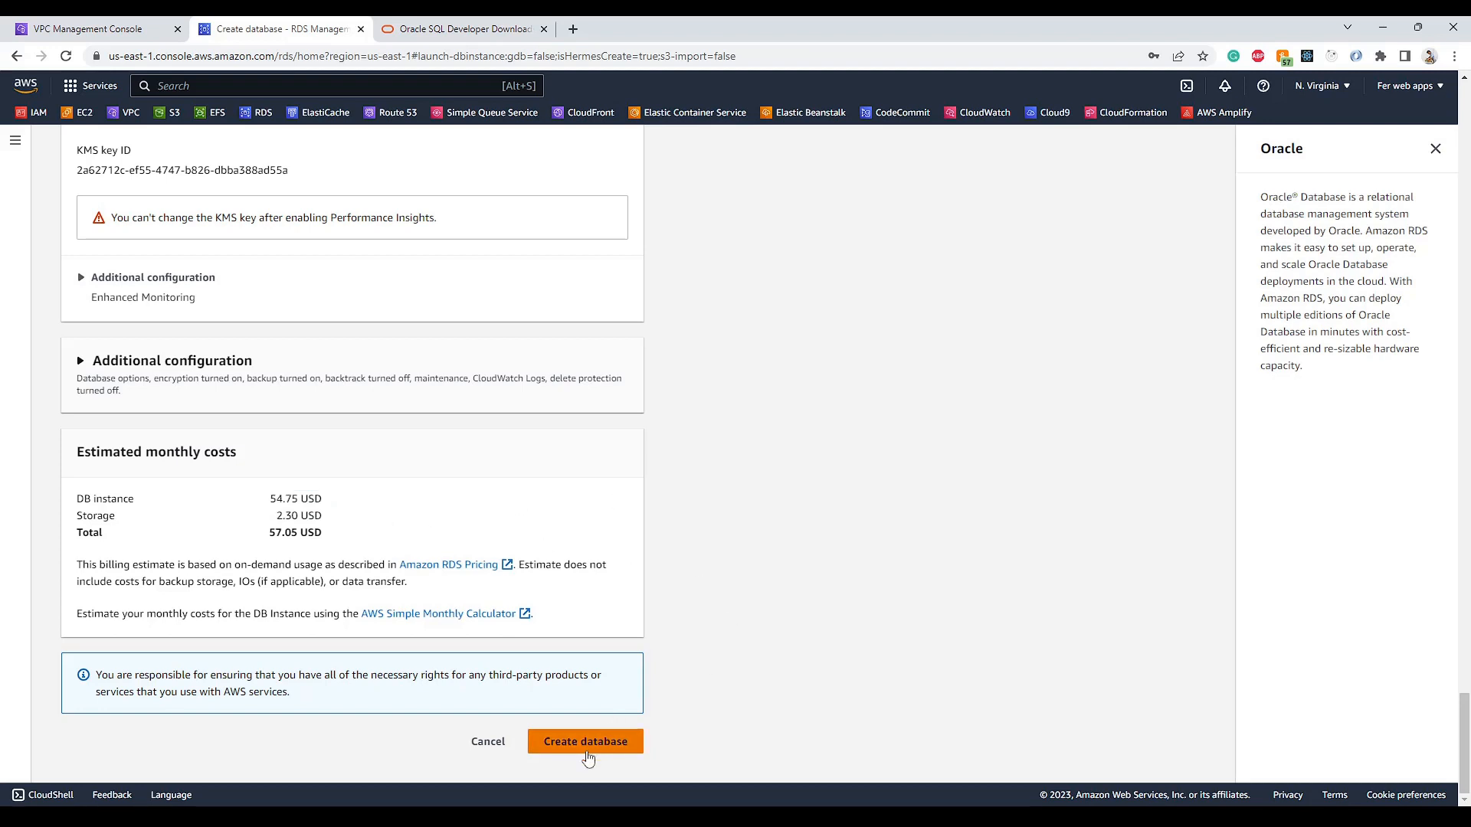
{"action": "left_click", "coordinate": [586, 742]}
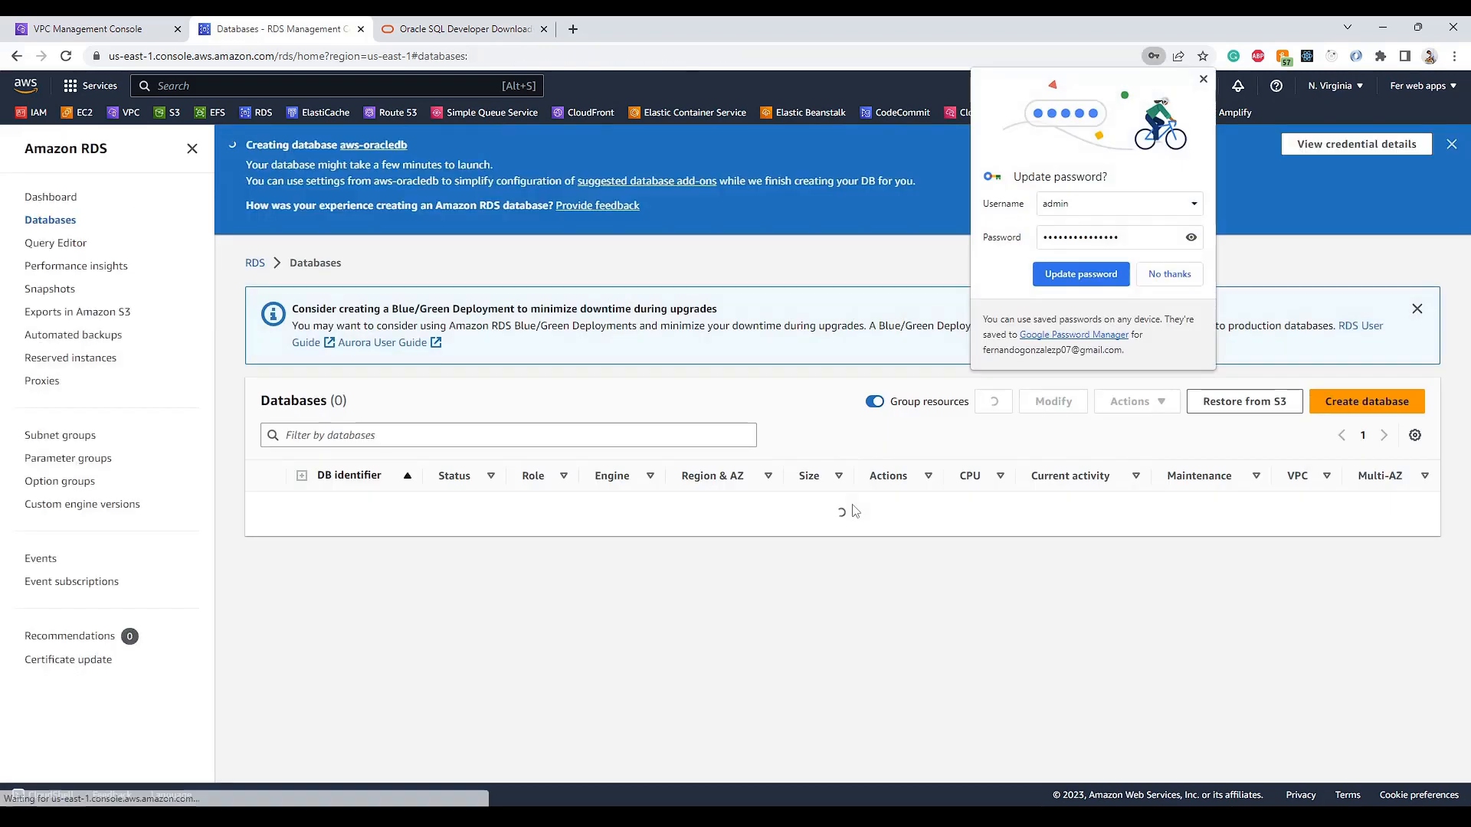
- Dismiss the password and add-on popups, refresh until aws-oracledb shows Available, and select it
{"action": "left_click", "coordinate": [1170, 274]}
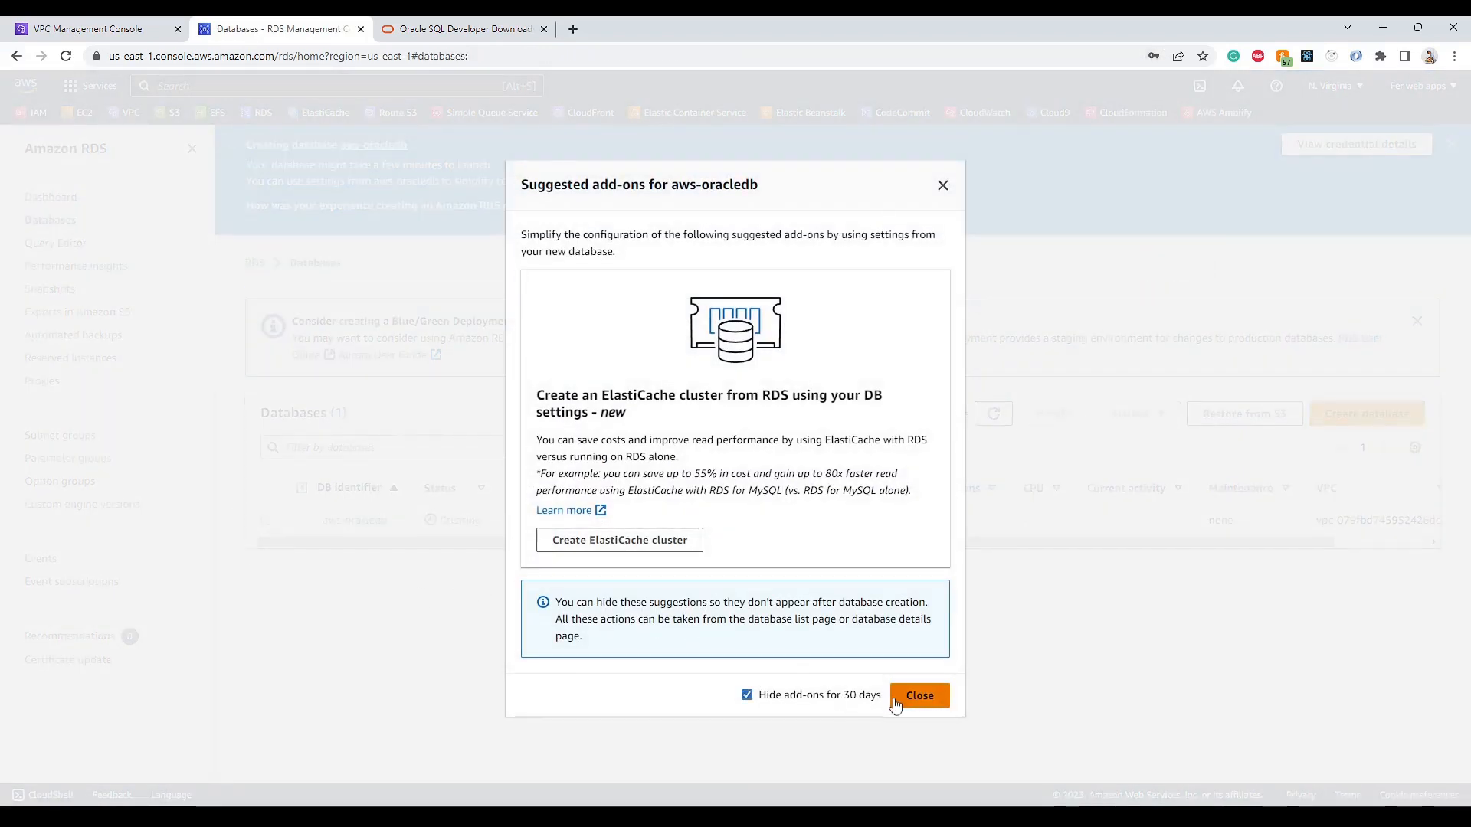
{"action": "left_click", "coordinate": [932, 699]}
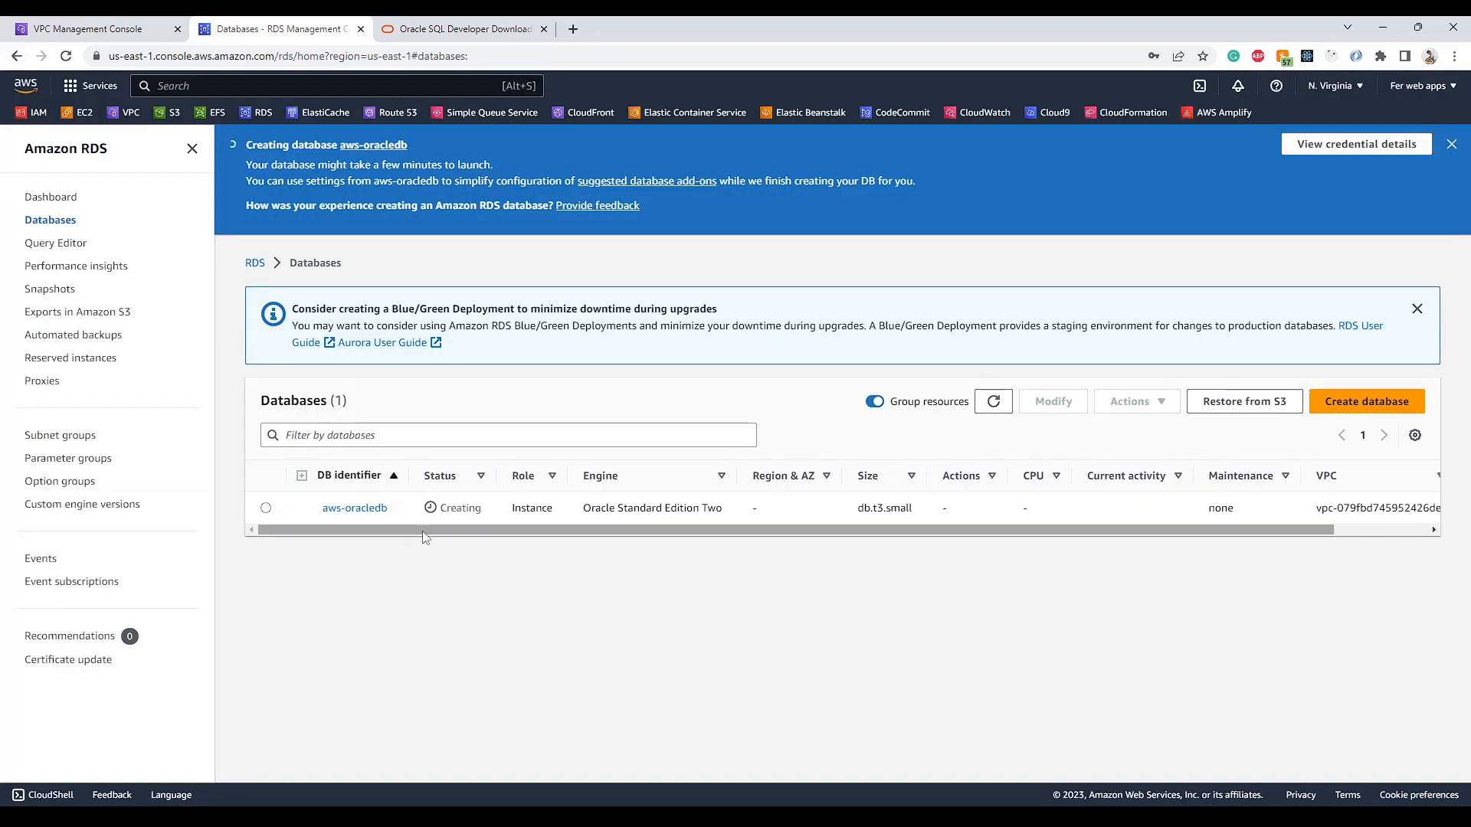
{"action": "left_click_drag", "start_coordinate": [459, 509], "coordinate": [493, 512]}
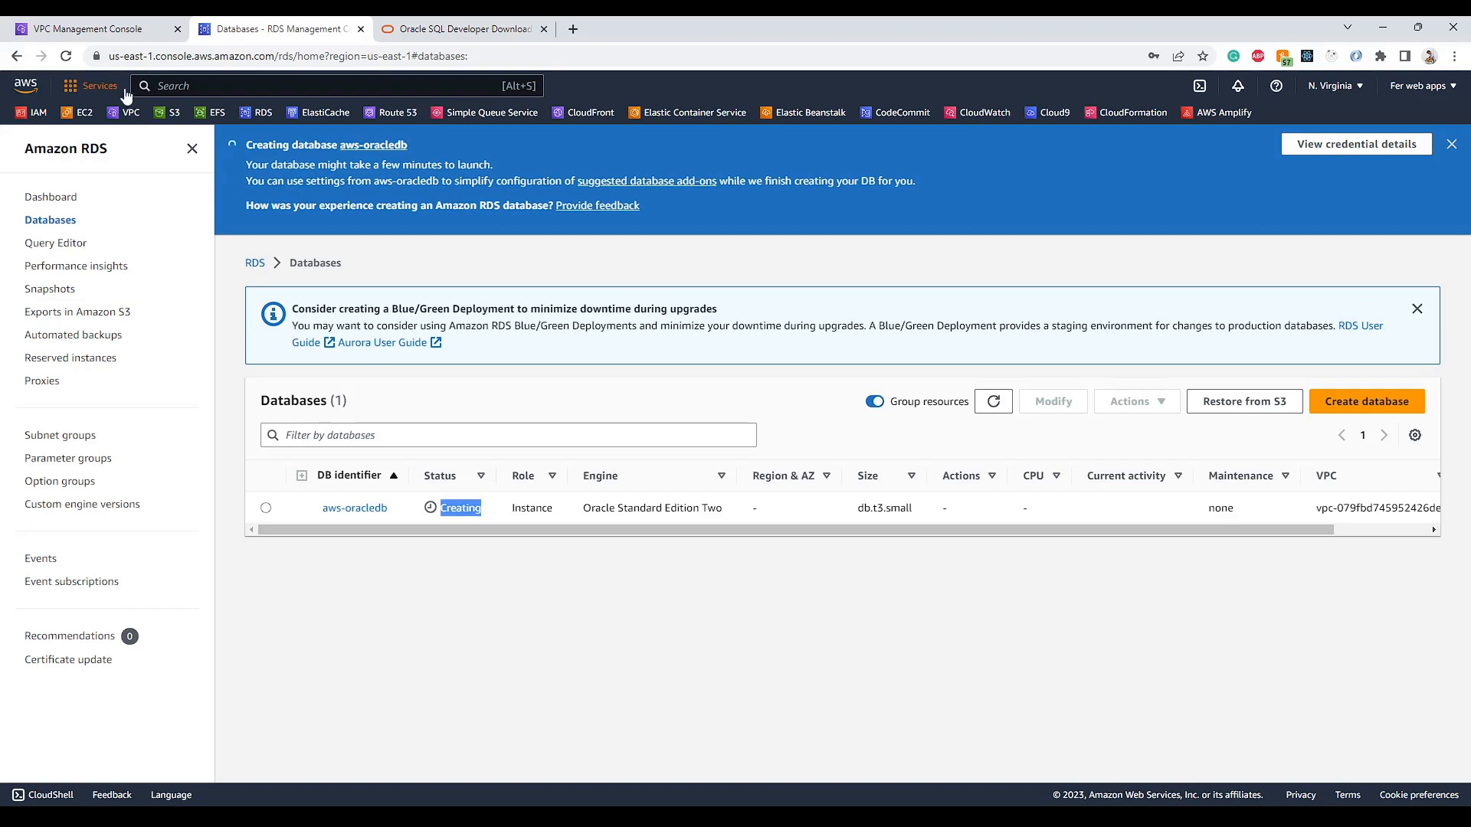
{"action": "left_click", "coordinate": [65, 56]}
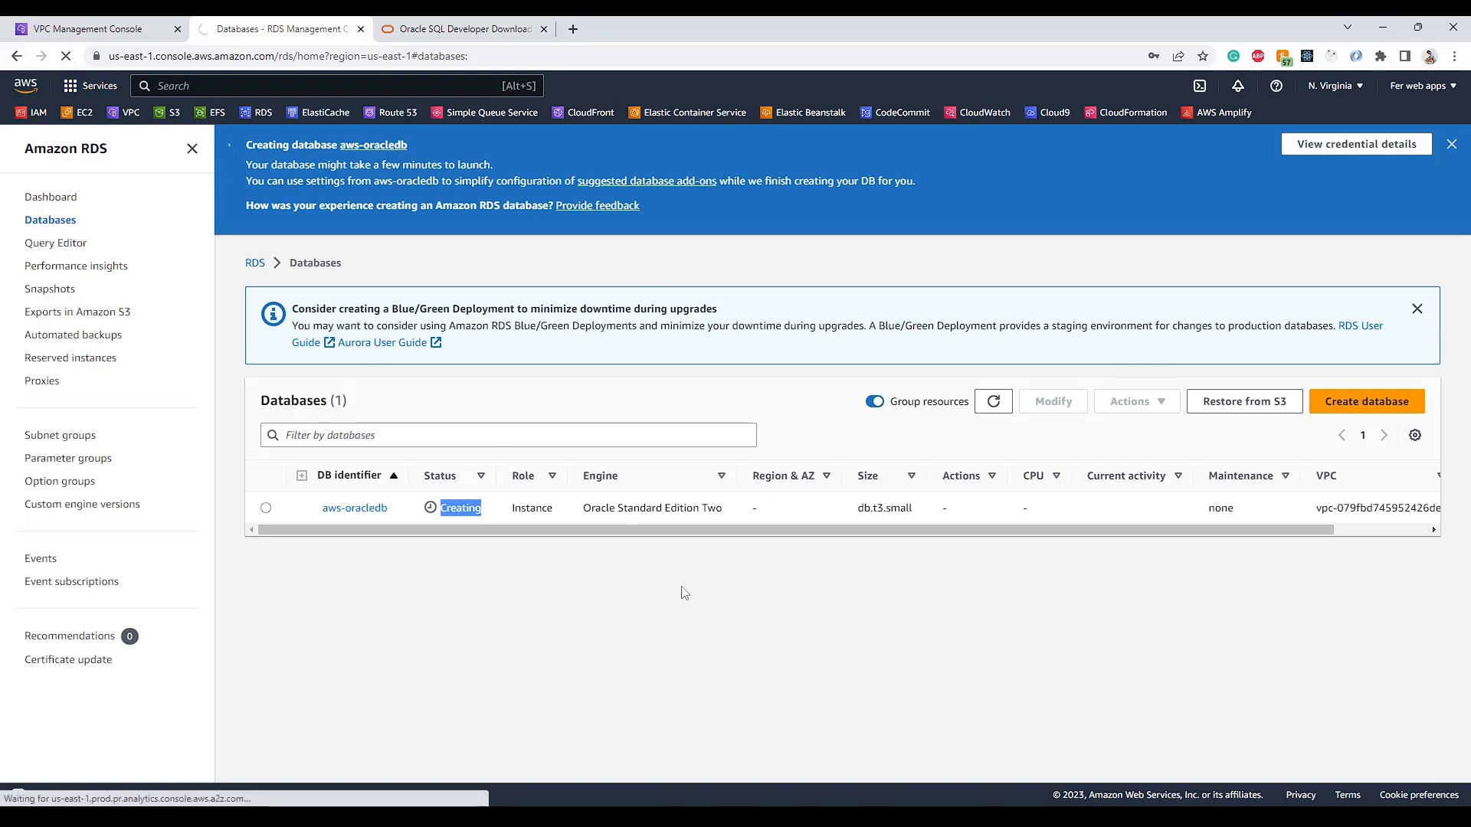
{"action": "left_click_drag", "start_coordinate": [438, 402], "coordinate": [488, 406]}
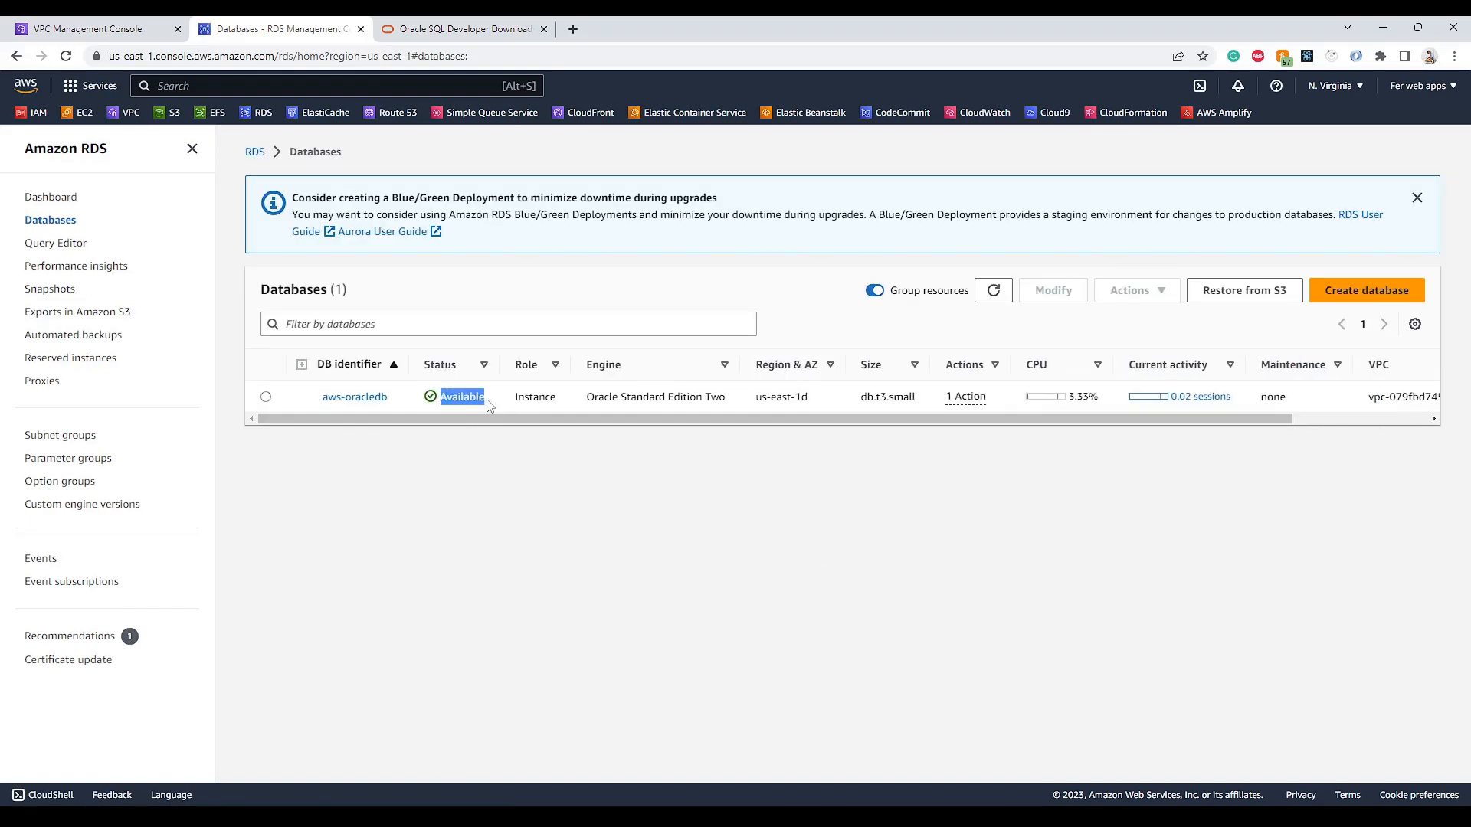
{"action": "left_click", "coordinate": [412, 418]}
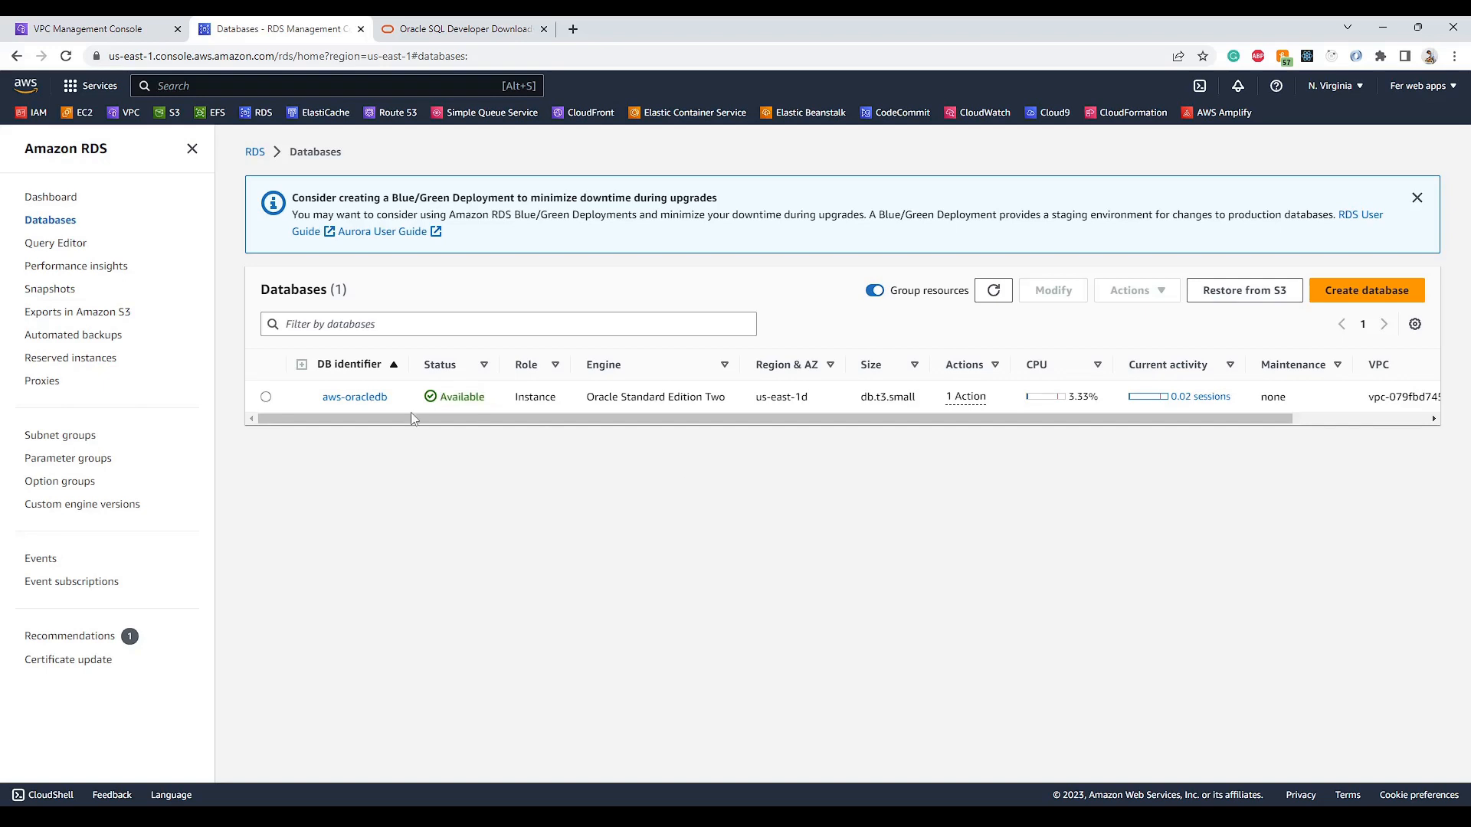
{"action": "left_click", "coordinate": [265, 396]}
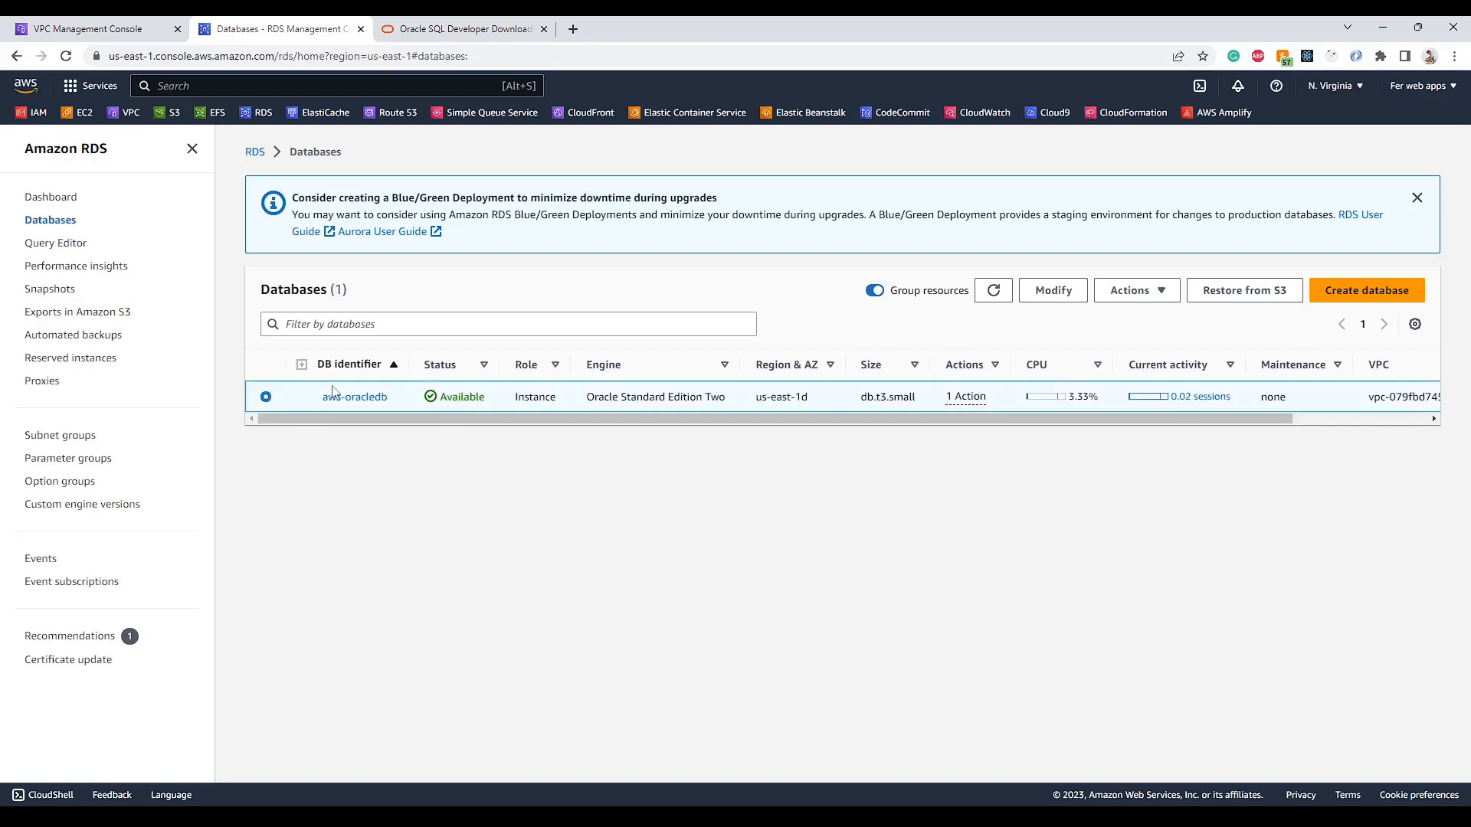
- Note aws-oracledb's endpoint, port 1521 and DB name ORCL, then start a new SQL Developer connection
{"action": "left_click", "coordinate": [334, 394]}
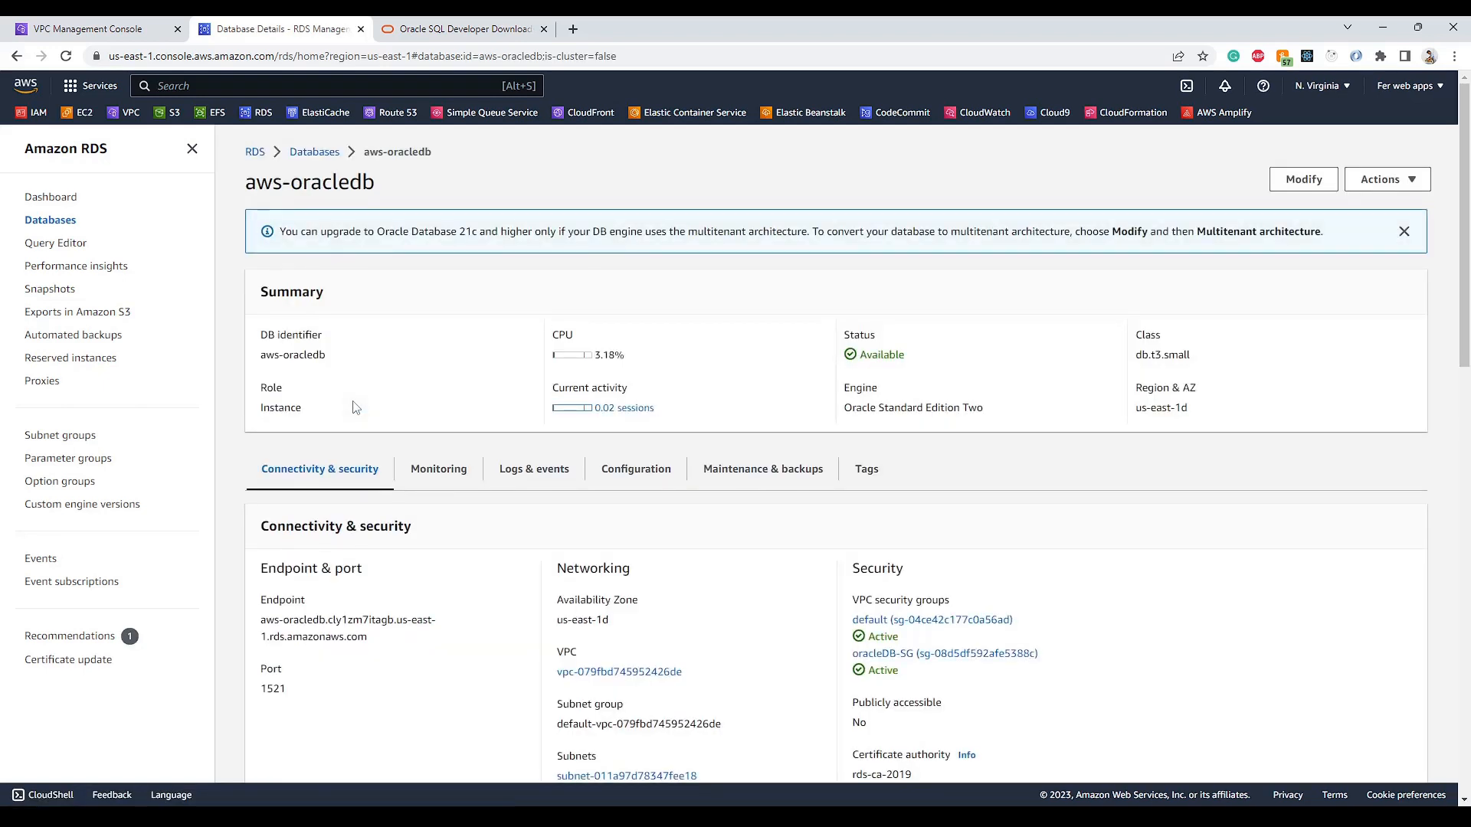
{"action": "scroll", "coordinate": [510, 434], "scroll_direction": "down", "scroll_amount": 1}
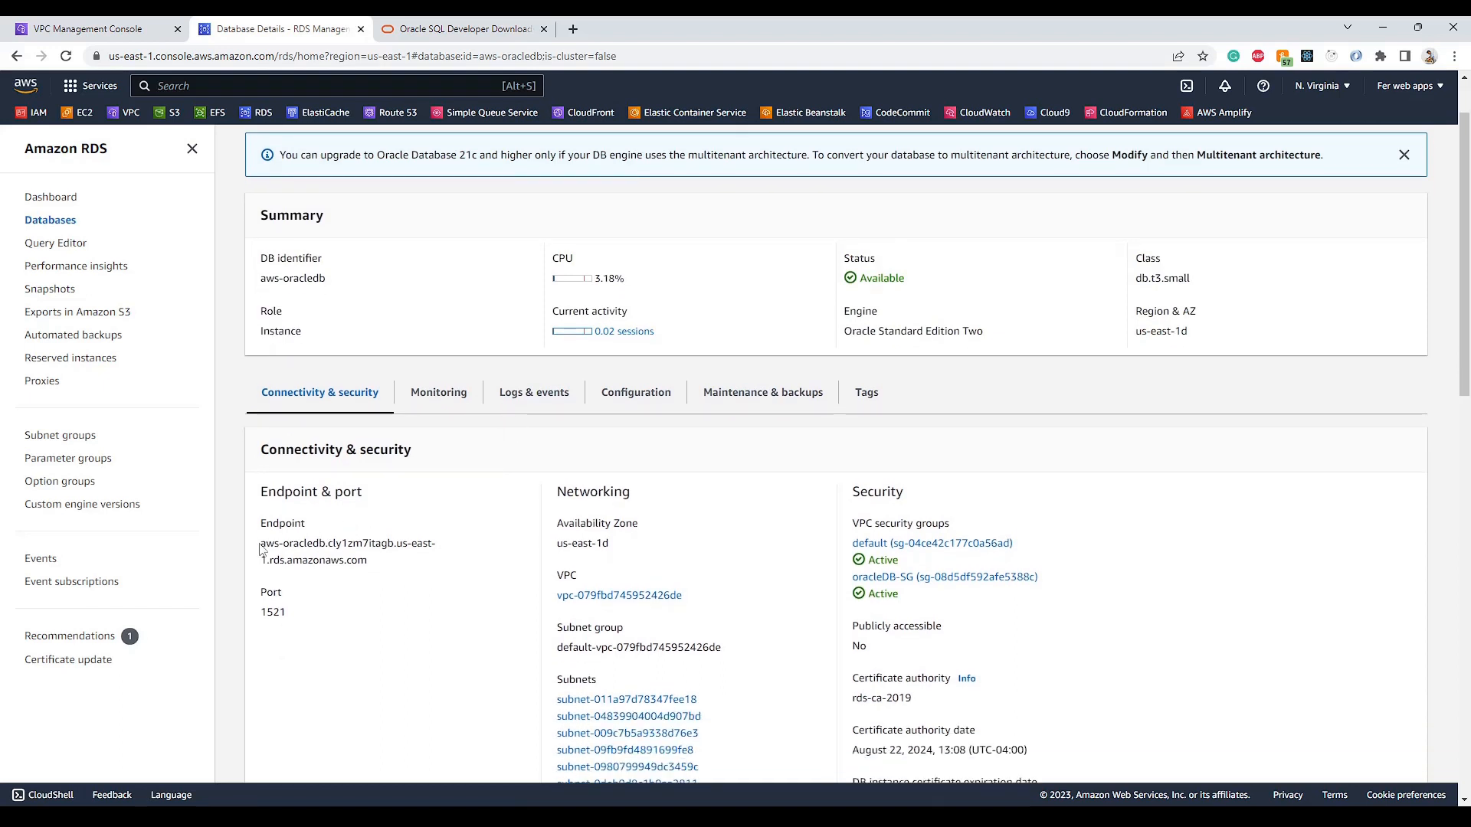
{"action": "left_click_drag", "start_coordinate": [260, 548], "coordinate": [366, 566]}
{"action": "left_click_drag", "start_coordinate": [262, 596], "coordinate": [298, 623]}
{"action": "left_click_drag", "start_coordinate": [854, 625], "coordinate": [887, 648]}
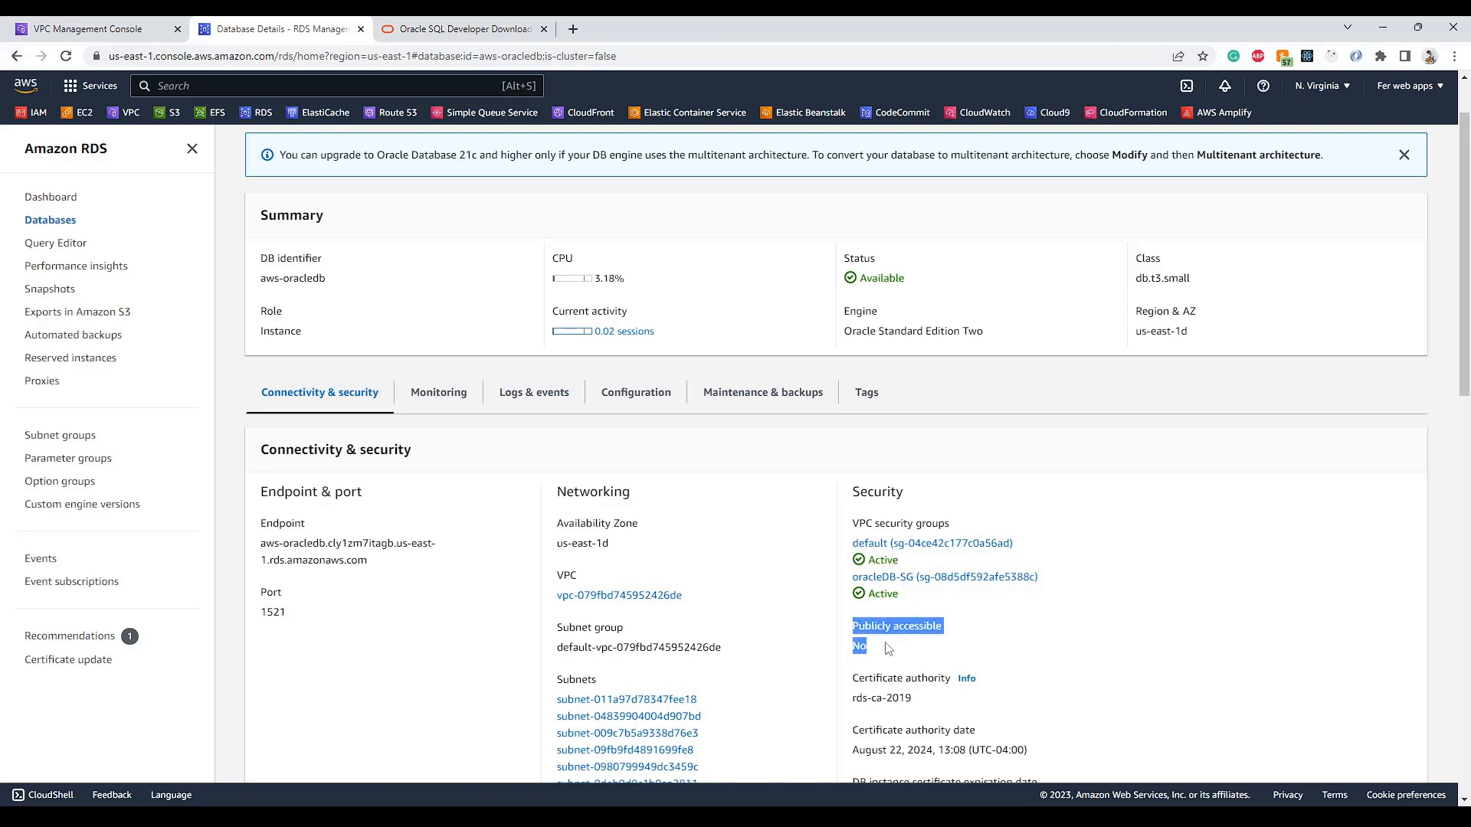
{"action": "left_click", "coordinate": [876, 651]}
{"action": "left_click", "coordinate": [628, 407]}
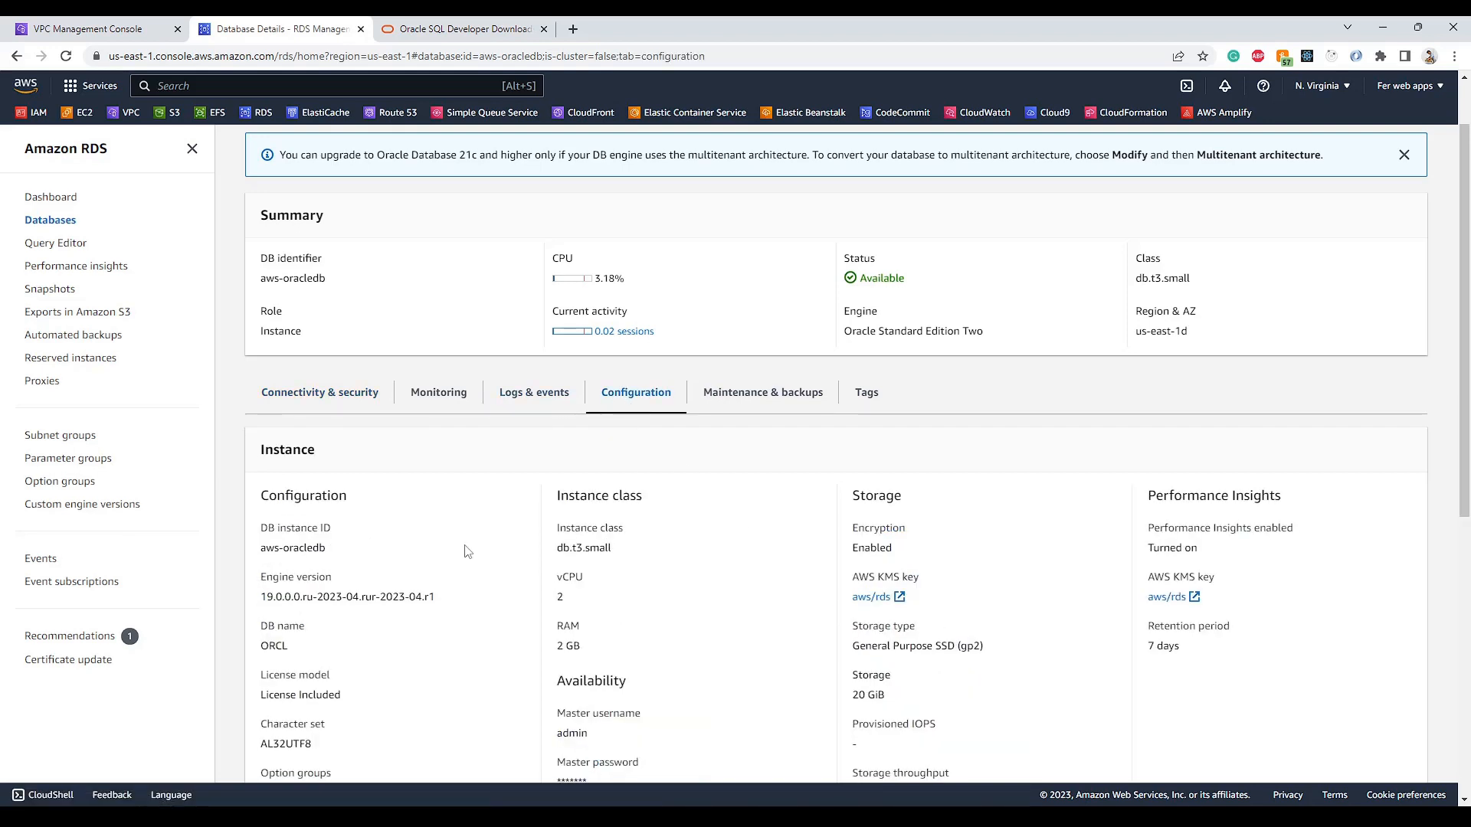
{"action": "left_click_drag", "start_coordinate": [263, 644], "coordinate": [296, 648]}
{"action": "left_click", "coordinate": [337, 394]}
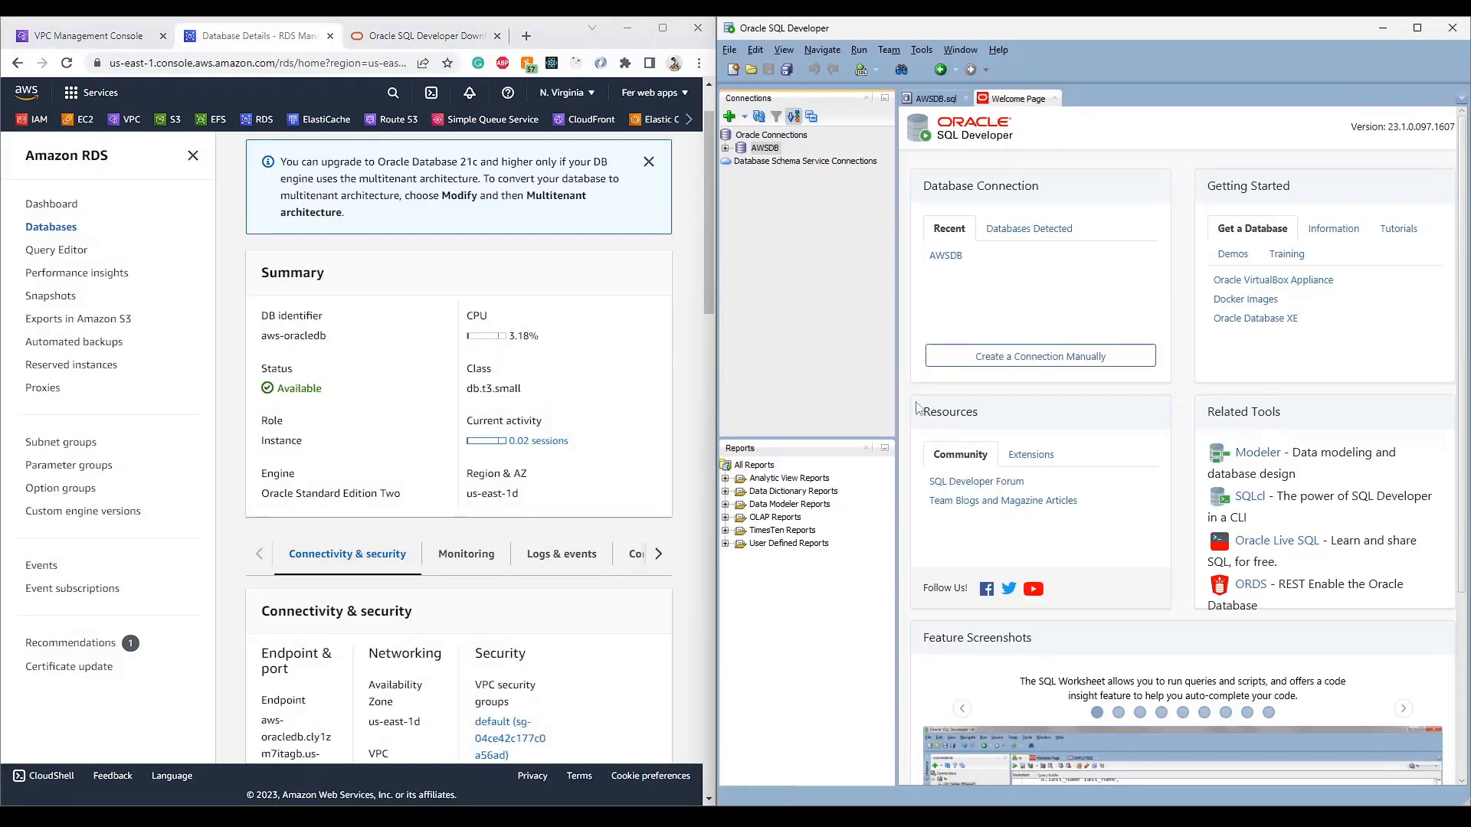
{"action": "left_click", "coordinate": [1040, 357]}
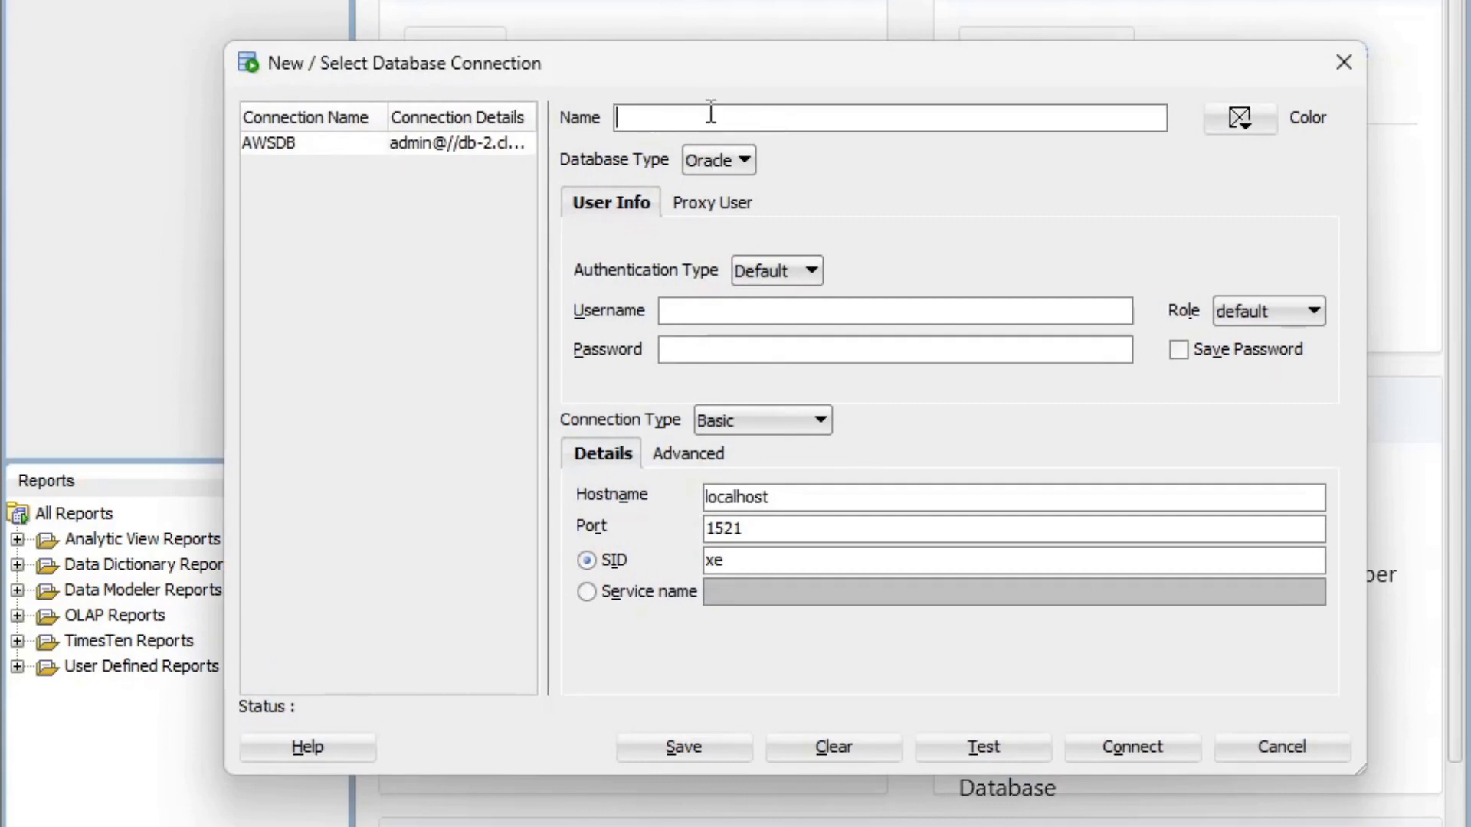
- Name the connection AWSDB2, mark it green, and enter the database username and password
{"action": "type", "text": "AWSDB2"}
{"action": "left_click", "coordinate": [1268, 125]}
{"action": "left_click", "coordinate": [1068, 358]}
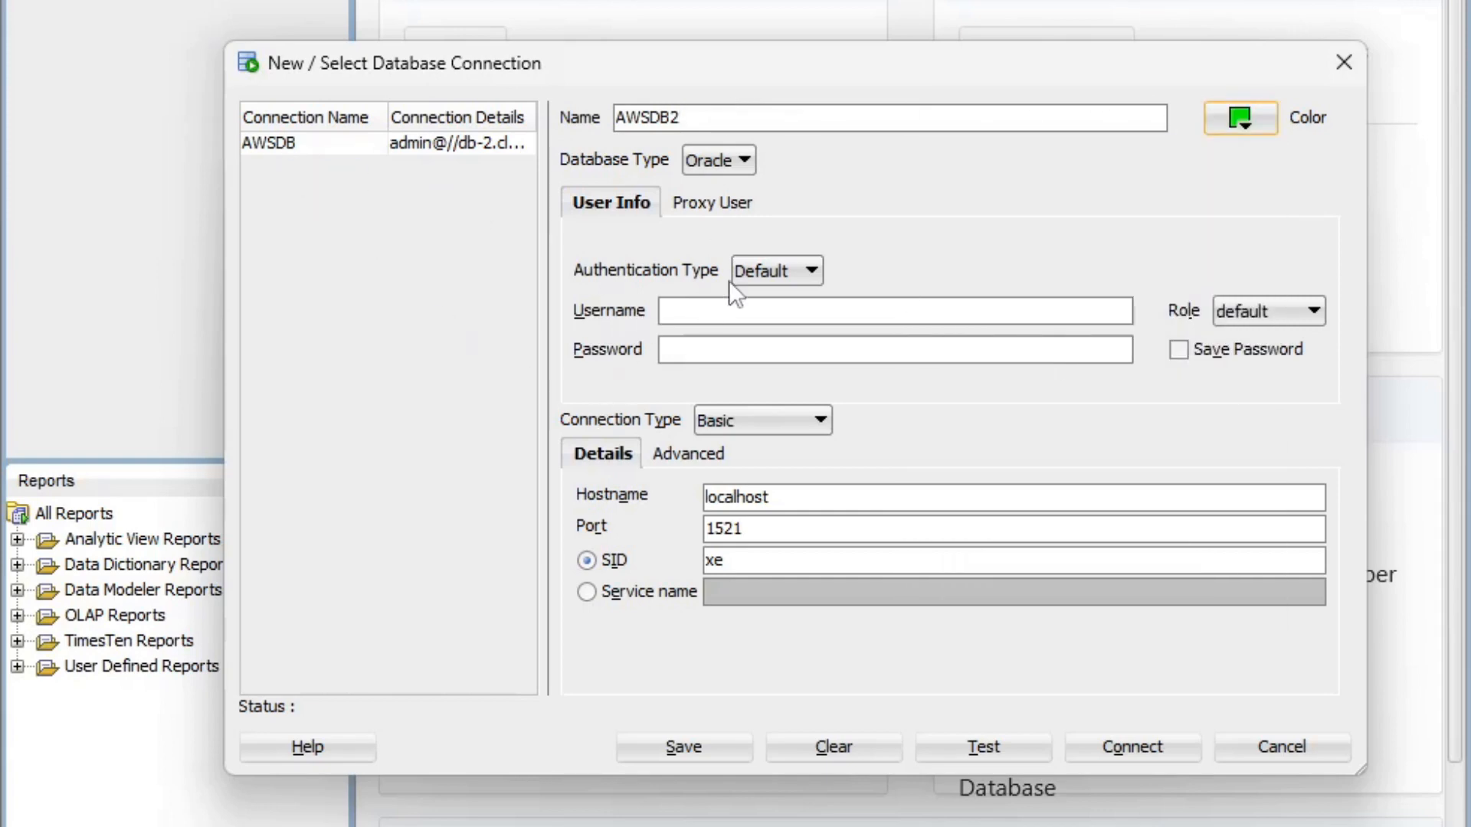
{"action": "left_click", "coordinate": [694, 312]}
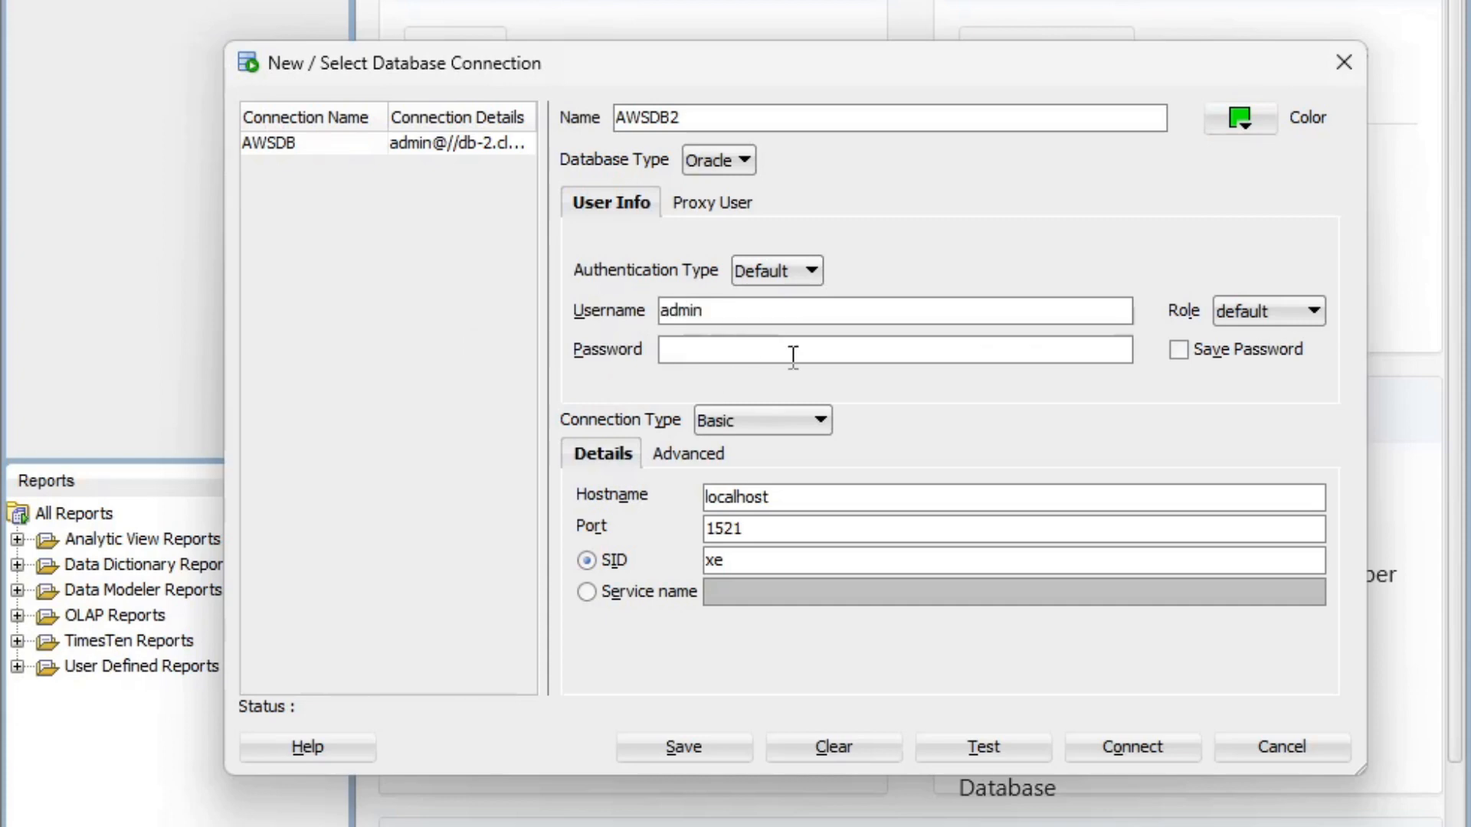
{"action": "key", "text": "alt+Tab"}
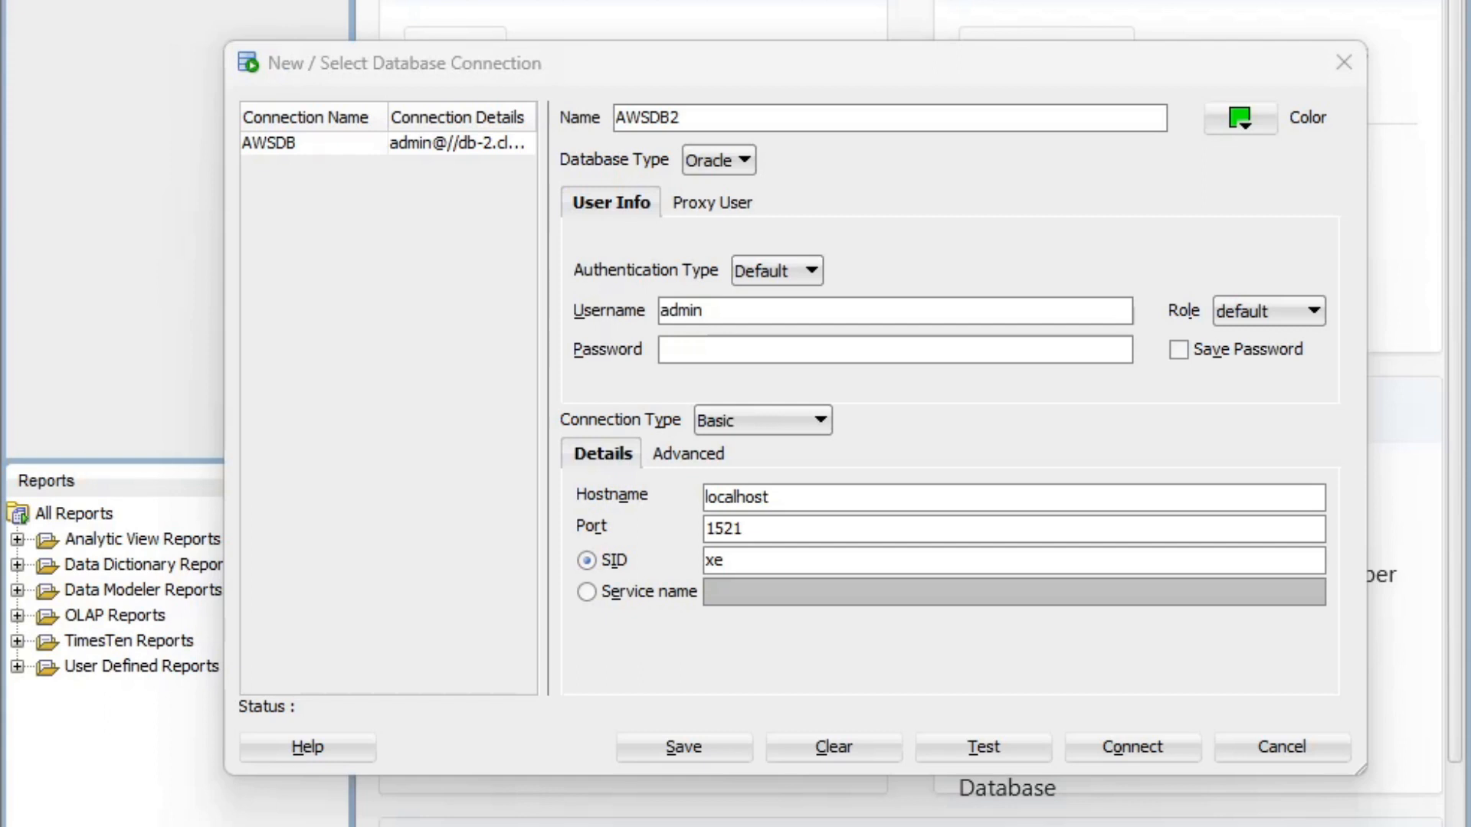
{"action": "left_click", "coordinate": [741, 350]}
{"action": "key", "text": "ctrl+v"}
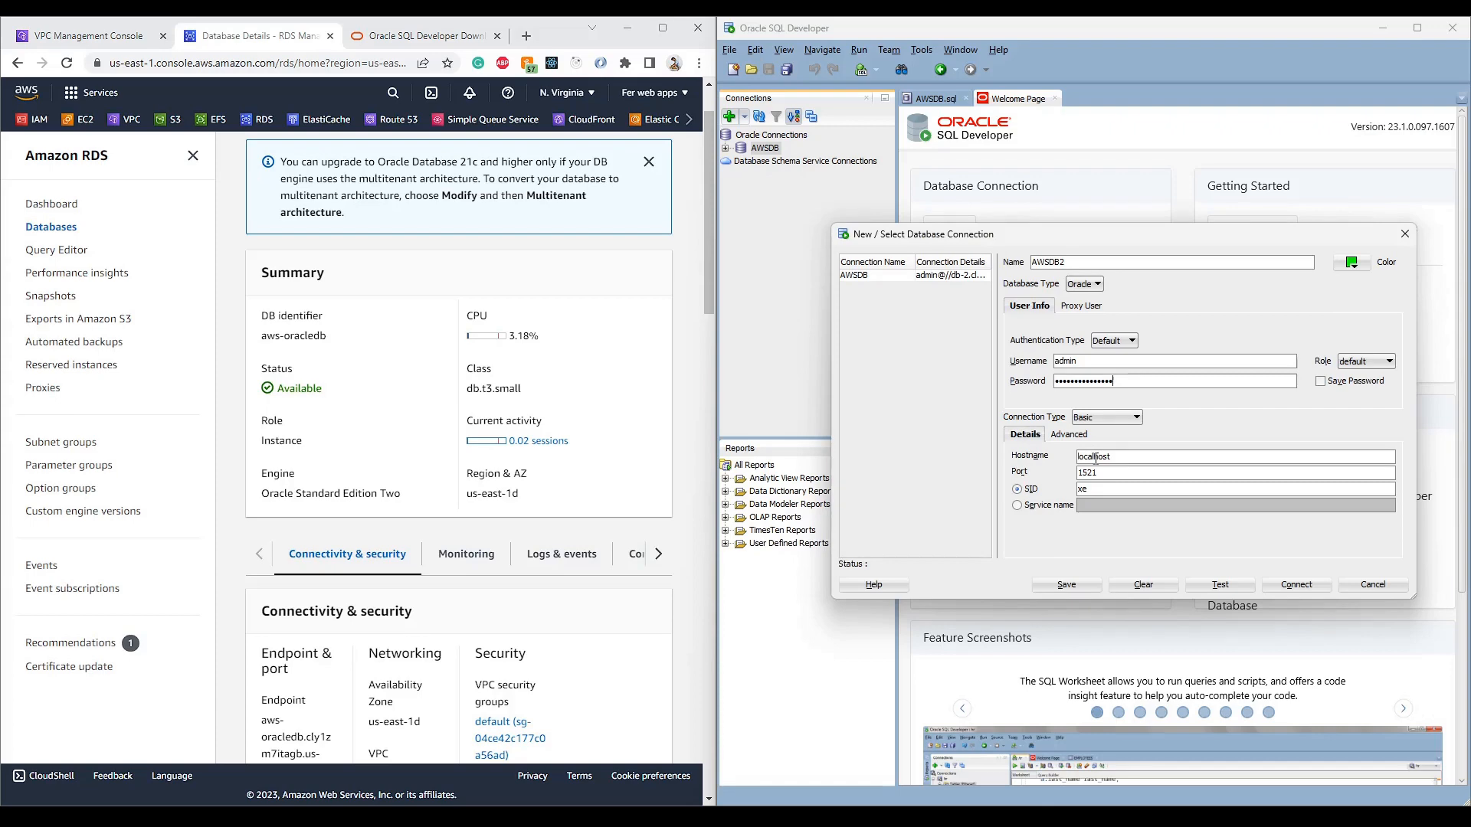
- Replace the localhost hostname with the aws-oracledb RDS endpoint copied from the console
{"action": "double_click", "coordinate": [1095, 458]}
{"action": "scroll", "coordinate": [306, 509], "scroll_direction": "down", "scroll_amount": 4}
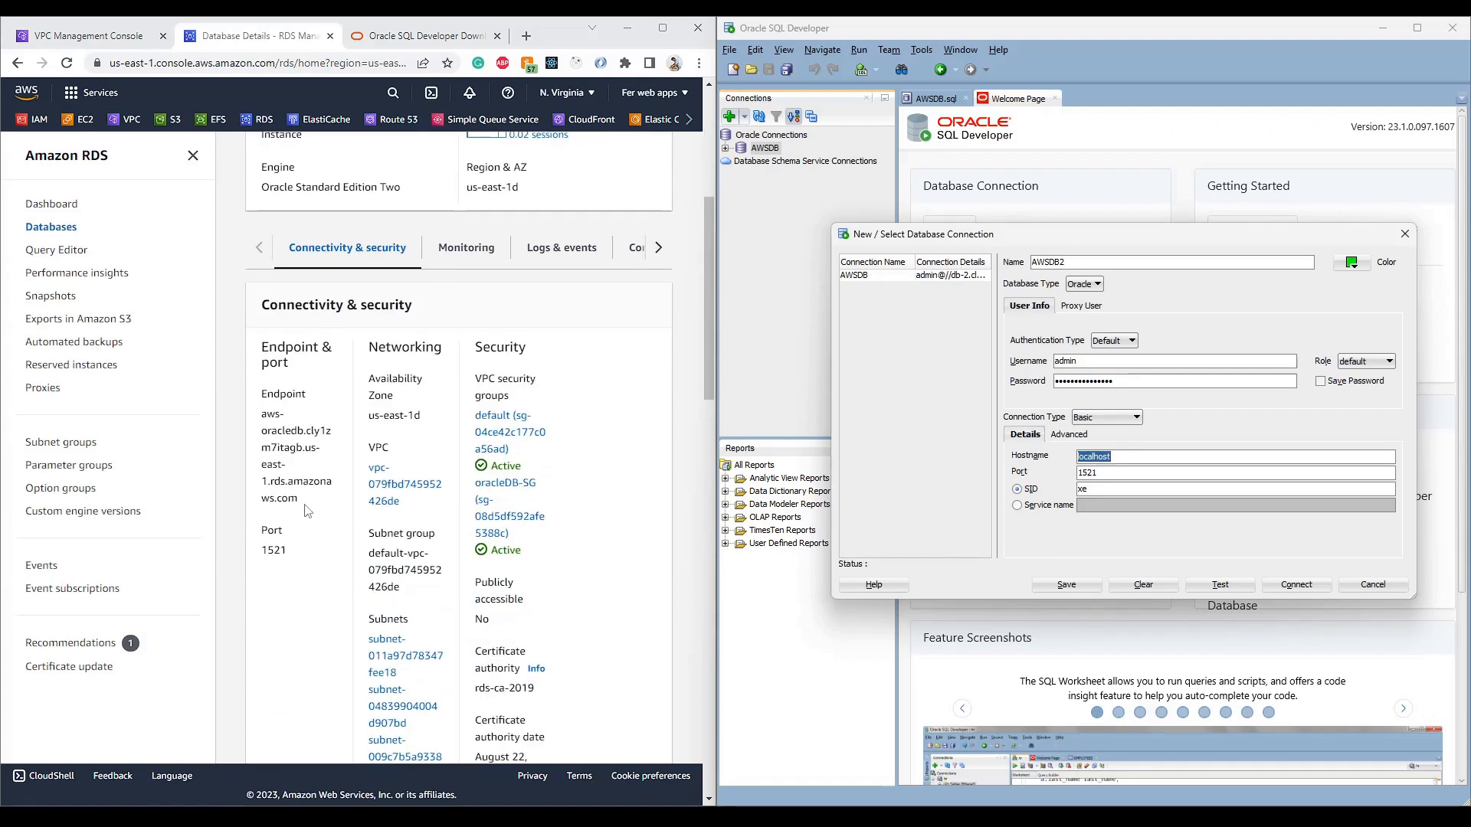
{"action": "left_click_drag", "start_coordinate": [298, 499], "coordinate": [257, 421]}
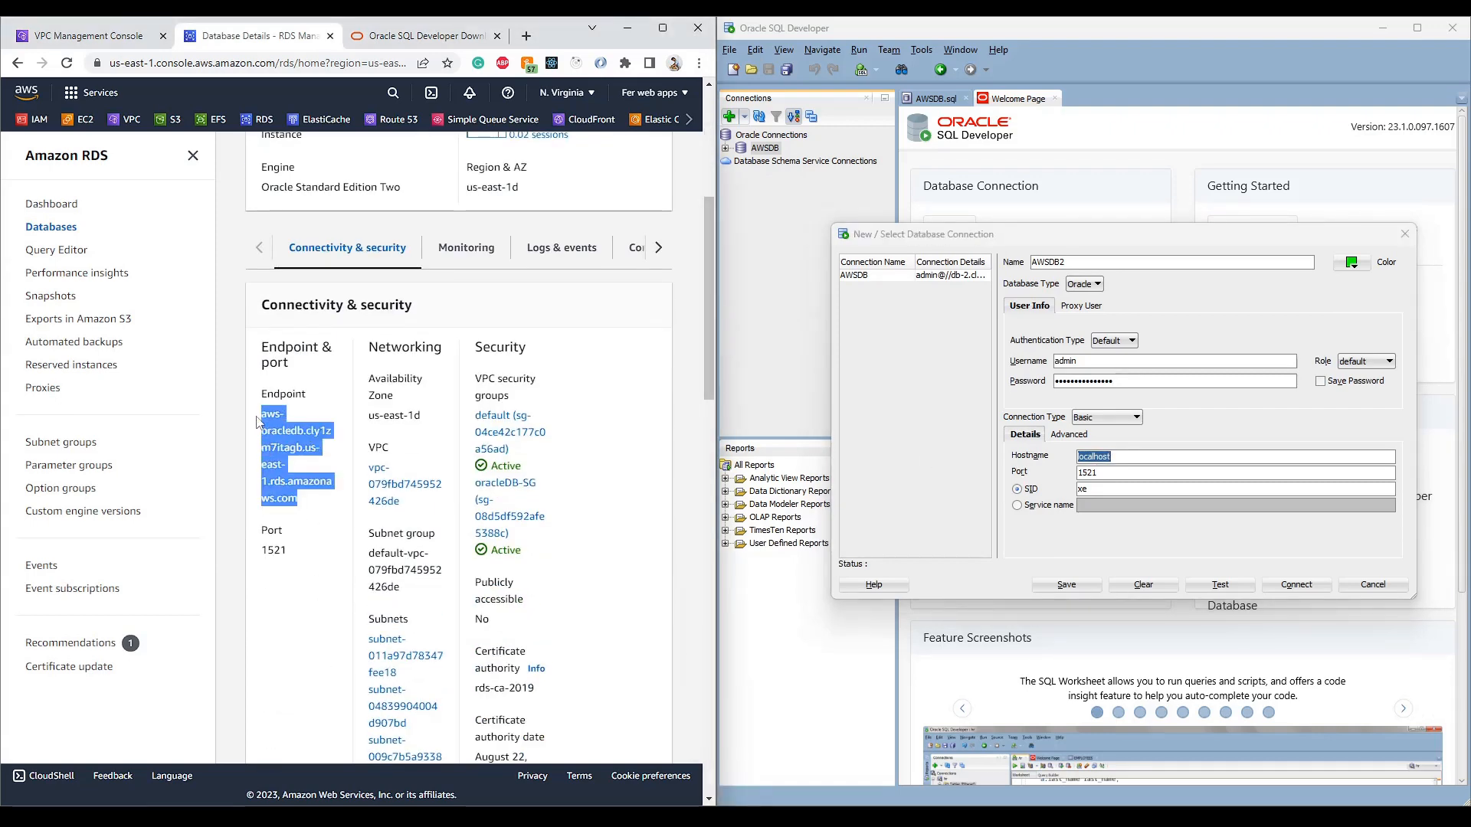
{"action": "key", "text": "ctrl+c"}
{"action": "left_click", "coordinate": [1125, 456]}
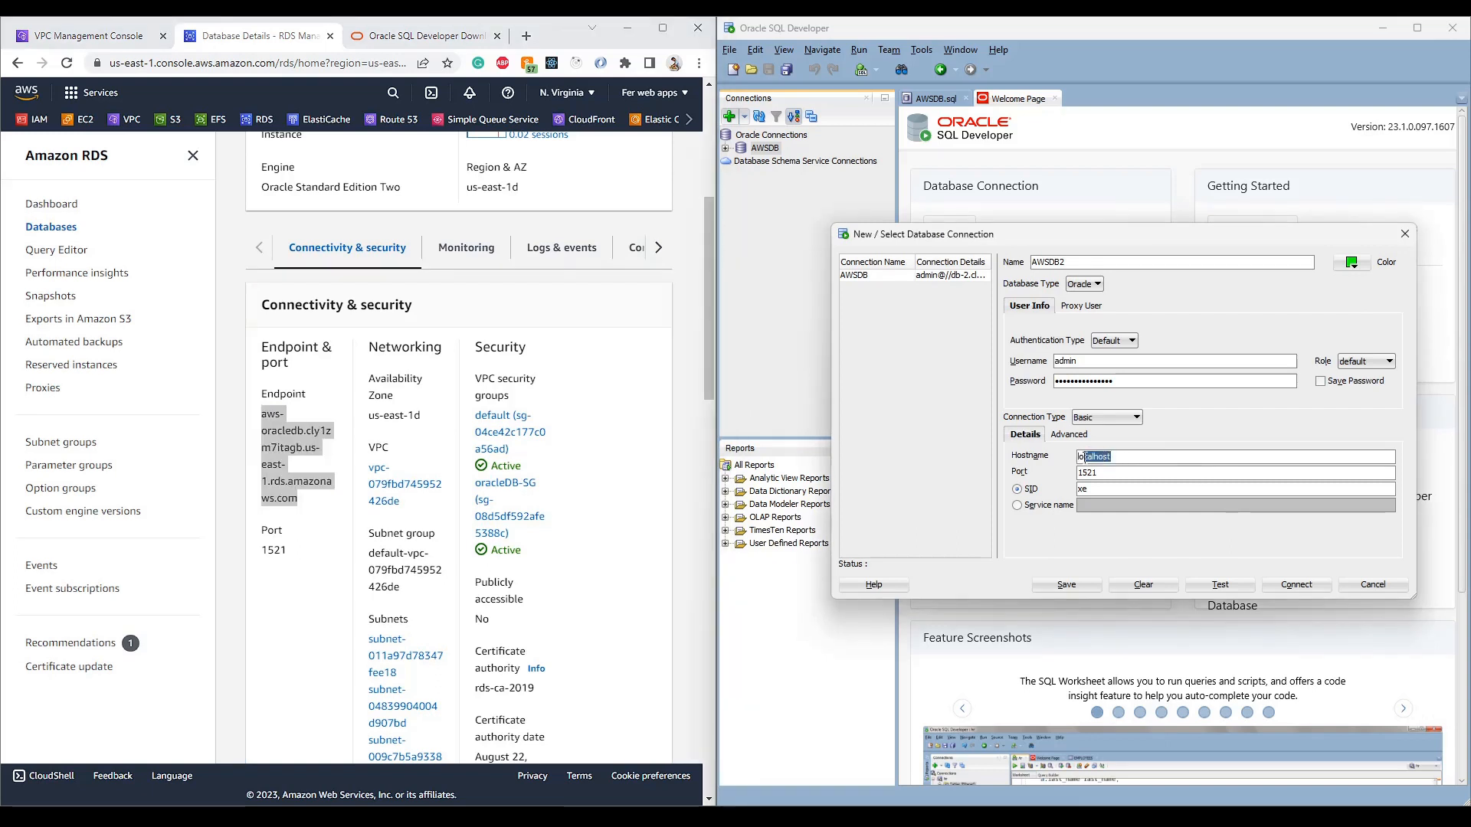
{"action": "left_click_drag", "start_coordinate": [1084, 457], "coordinate": [1067, 463]}
{"action": "key", "text": "ctrl+v"}
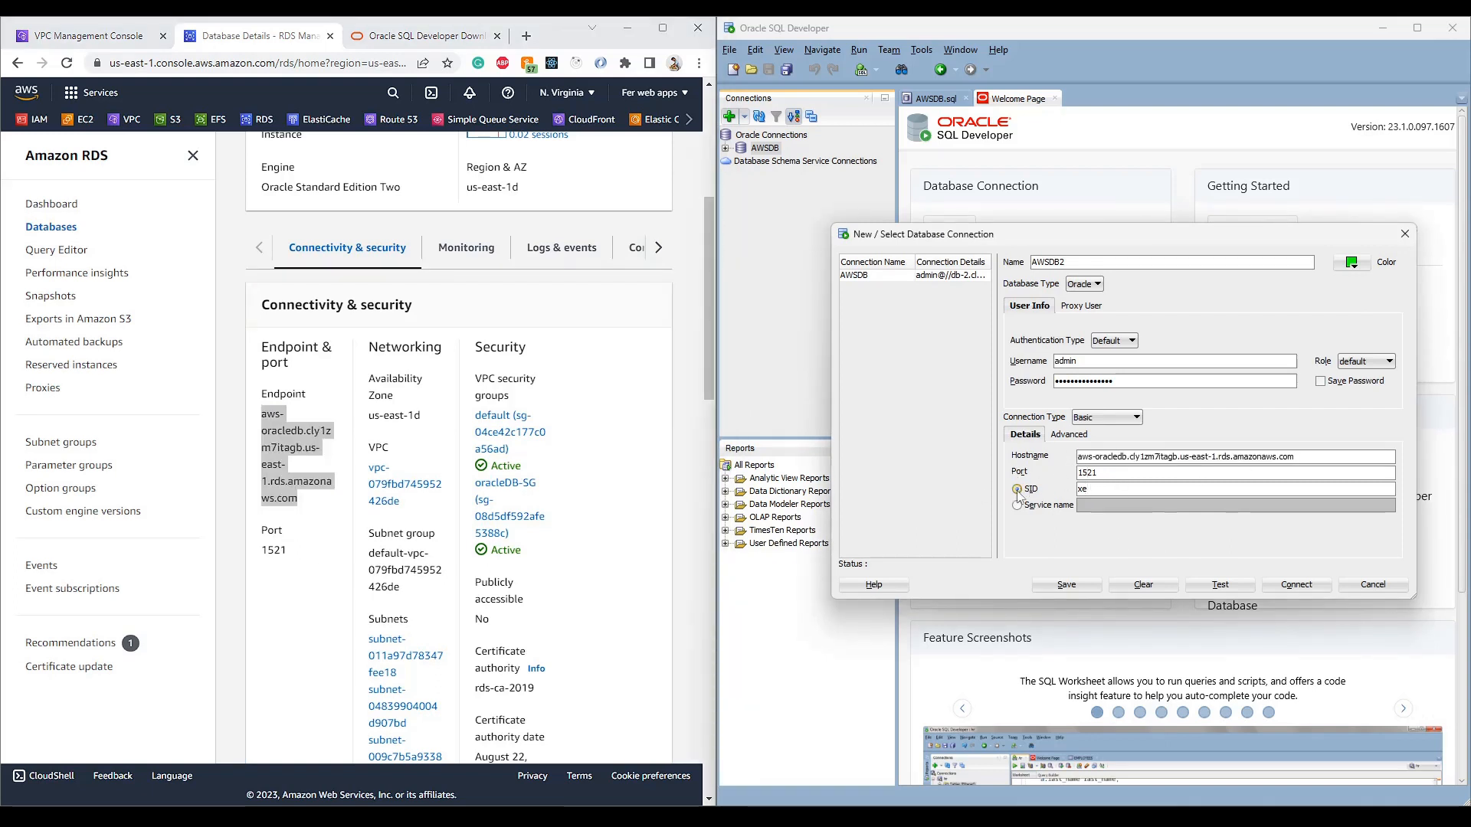
- Look up the DB name ORCL in the RDS configuration details and select the xe SID for replacement
{"action": "left_click", "coordinate": [657, 256]}
{"action": "left_click", "coordinate": [657, 249]}
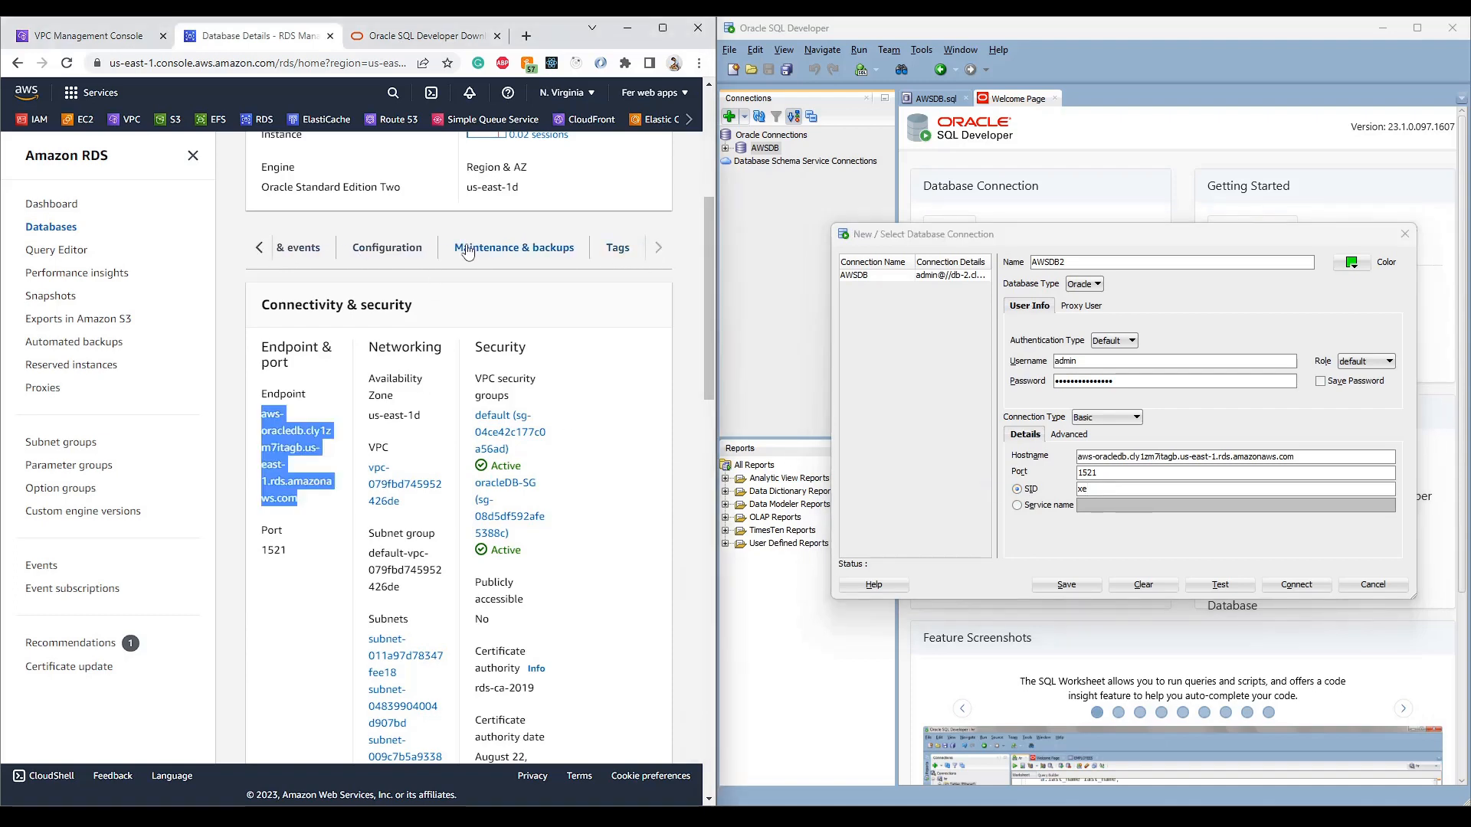
{"action": "left_click", "coordinate": [414, 249]}
{"action": "scroll", "coordinate": [414, 306], "scroll_direction": "down", "scroll_amount": 1}
{"action": "double_click", "coordinate": [274, 474]}
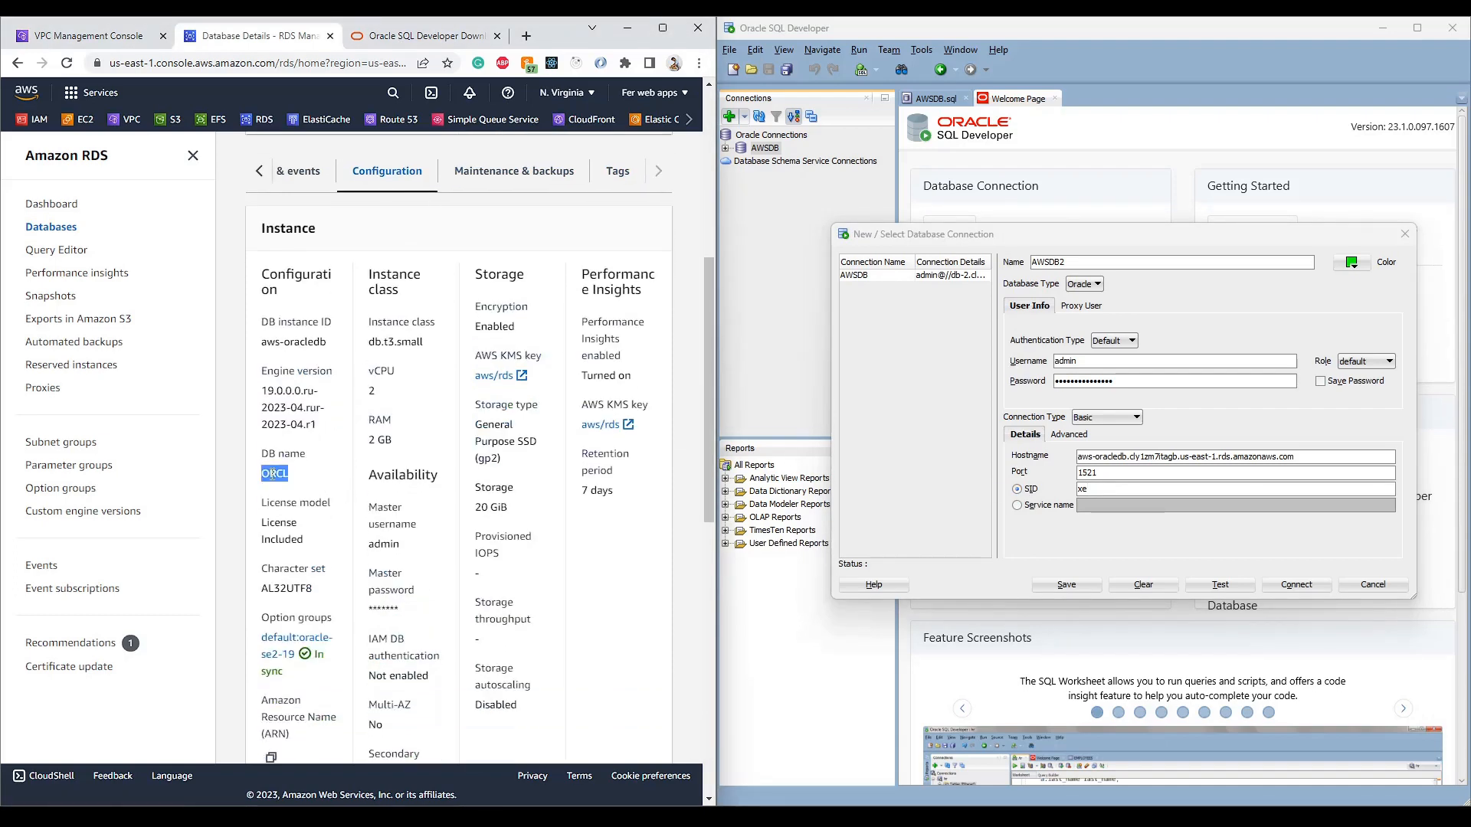
{"action": "scroll", "coordinate": [327, 371], "scroll_direction": "up", "scroll_amount": 6}
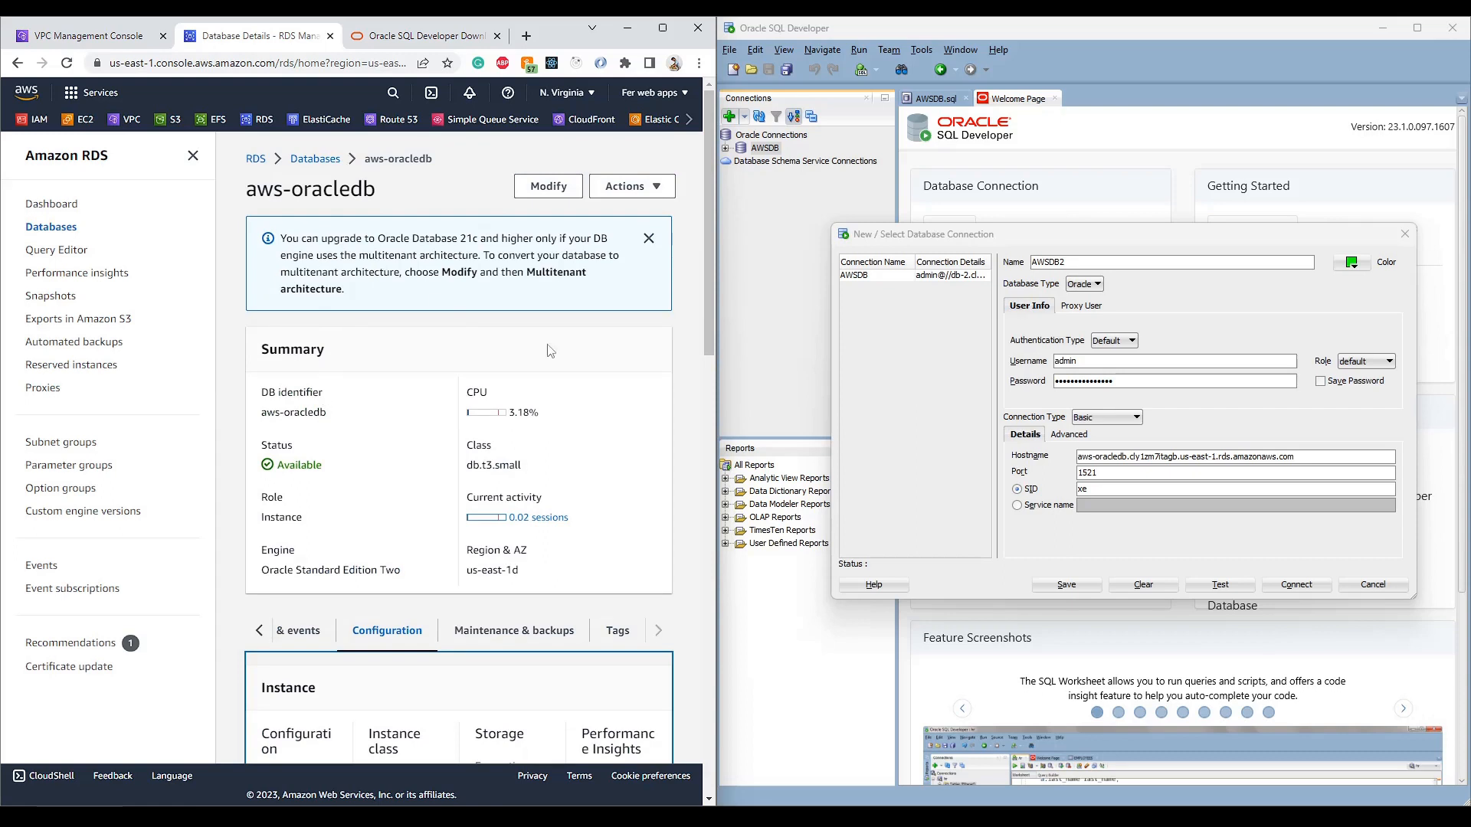
{"action": "double_click", "coordinate": [1082, 488]}
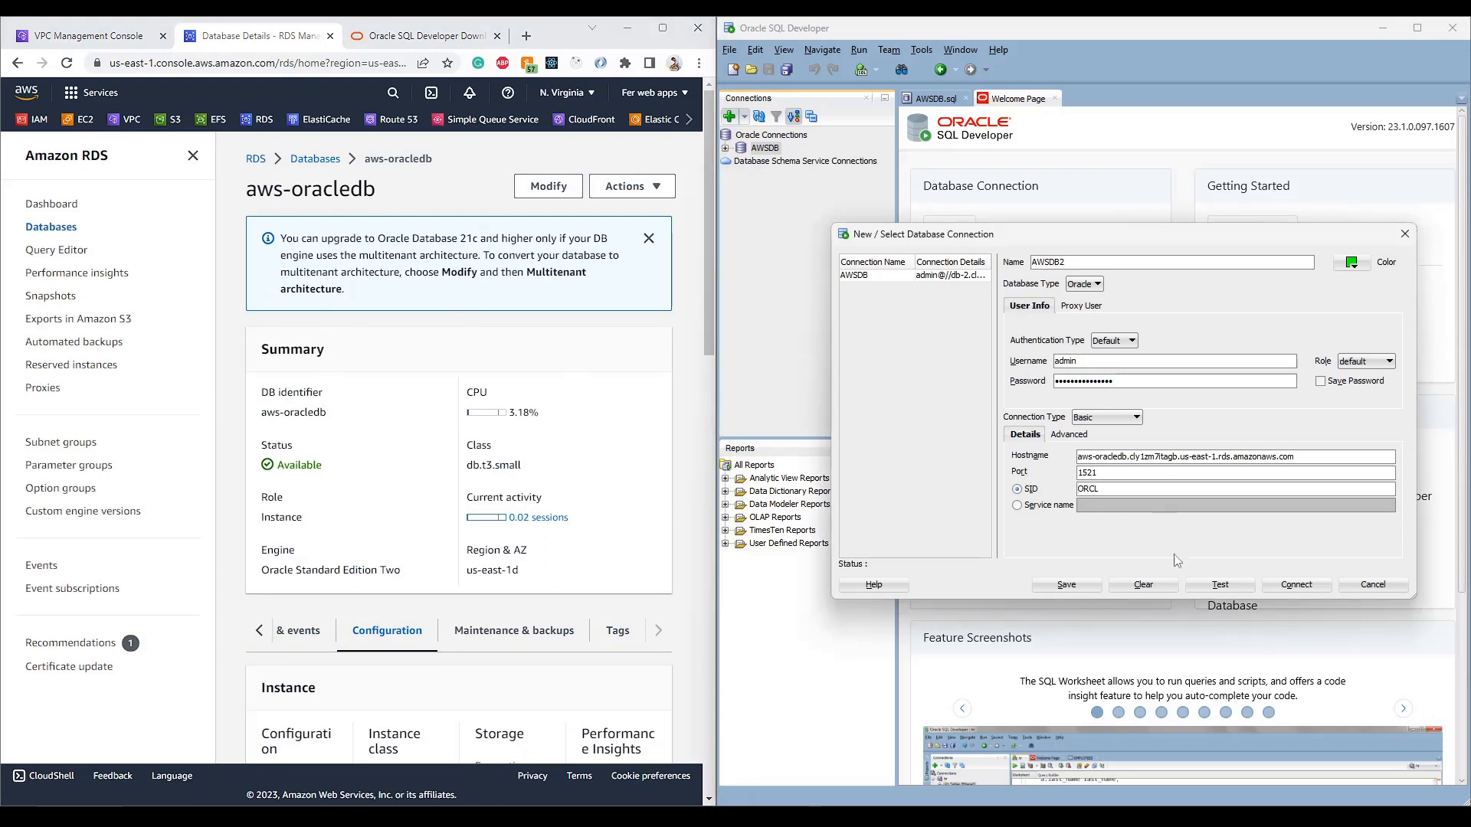
- Test the AWSDB2 connection and confirm under Connectivity & security that aws-oracledb isn't publicly accessible
{"action": "left_click", "coordinate": [1224, 582]}
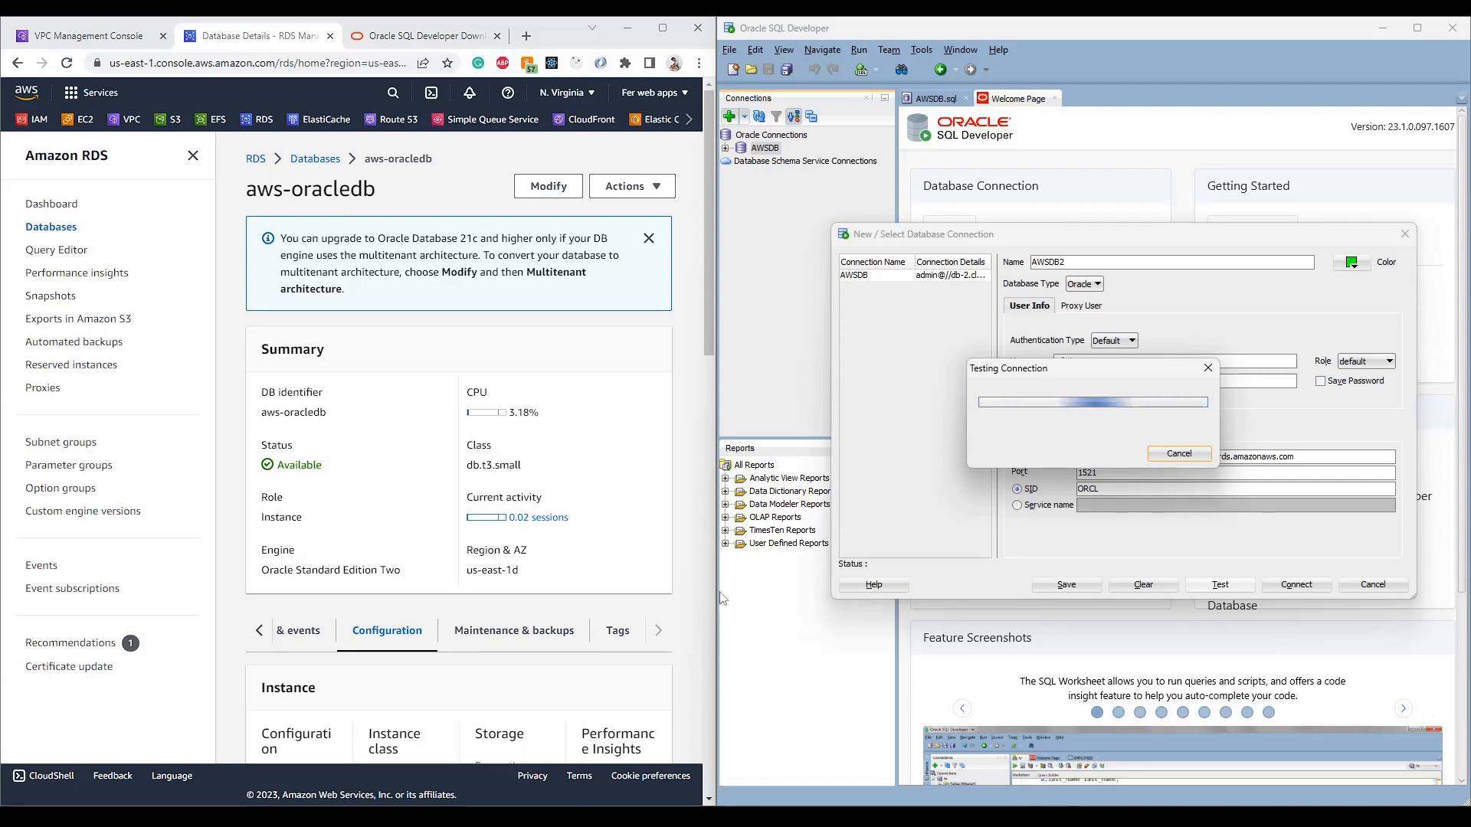
{"action": "left_click", "coordinate": [258, 631]}
{"action": "left_click", "coordinate": [347, 631]}
{"action": "scroll", "coordinate": [458, 502], "scroll_direction": "down", "scroll_amount": 7}
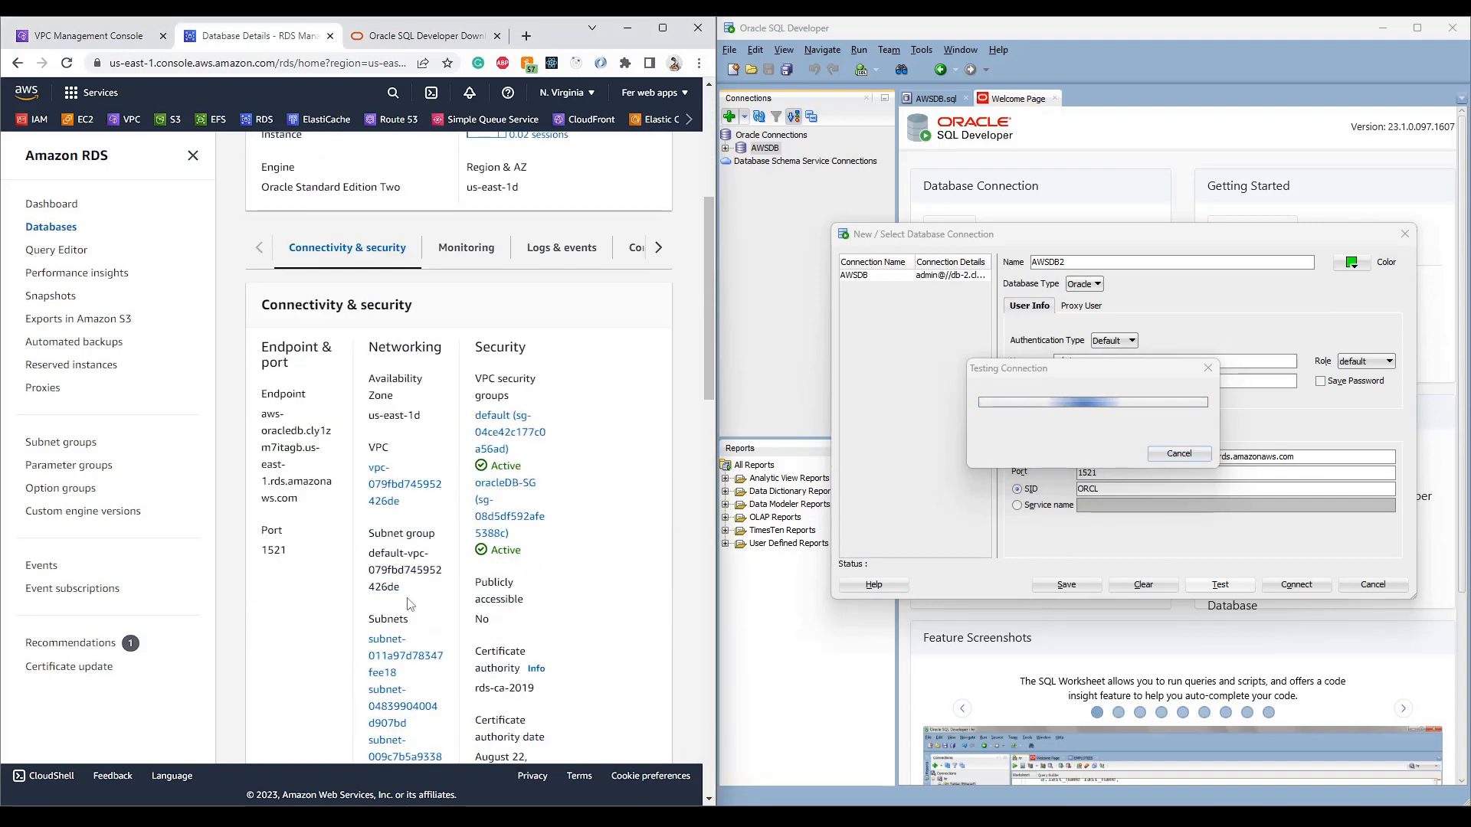
{"action": "left_click_drag", "start_coordinate": [474, 348], "coordinate": [513, 407]}
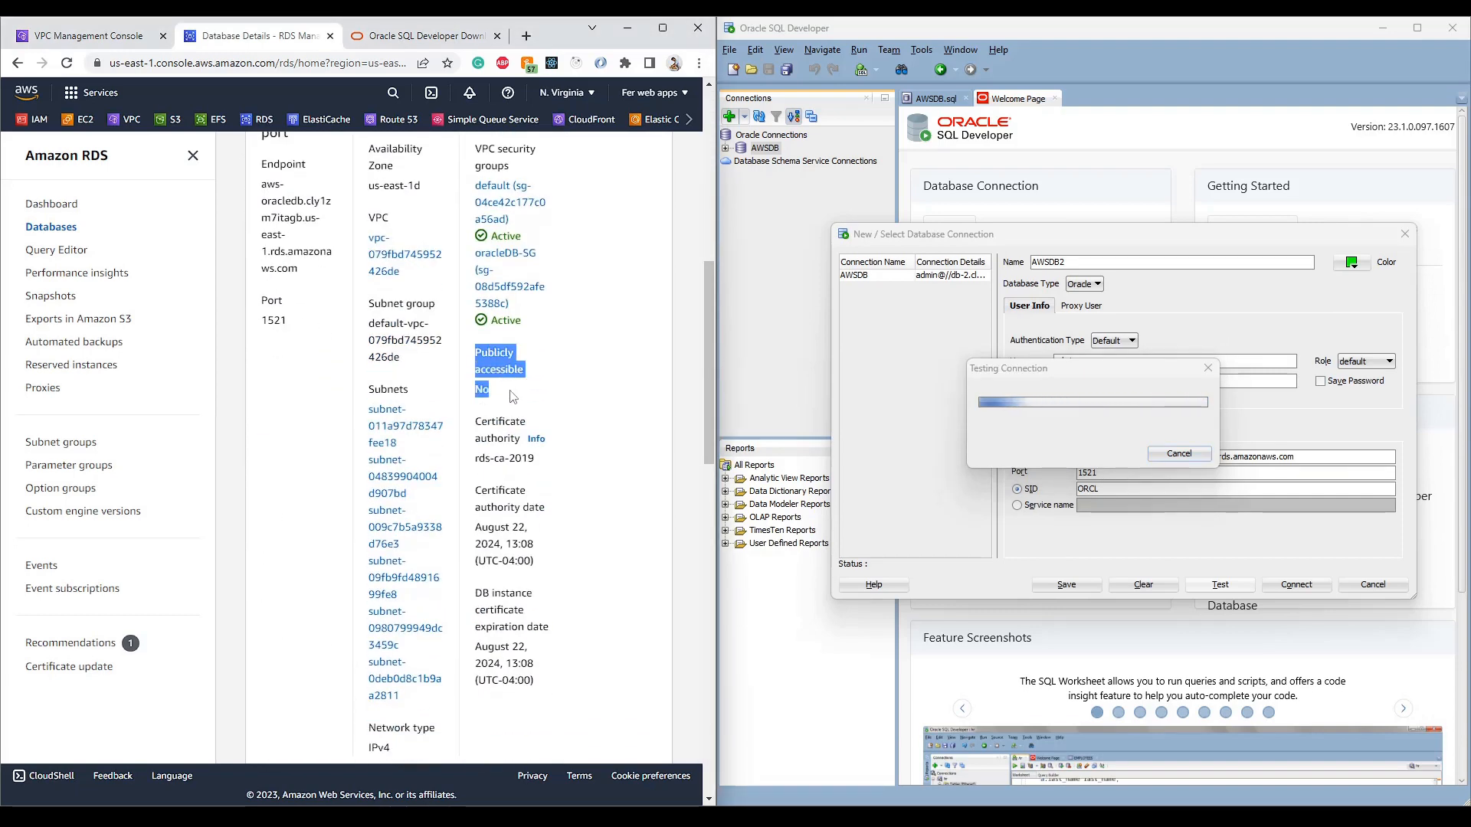
{"action": "scroll", "coordinate": [517, 420], "scroll_direction": "up", "scroll_amount": 10}
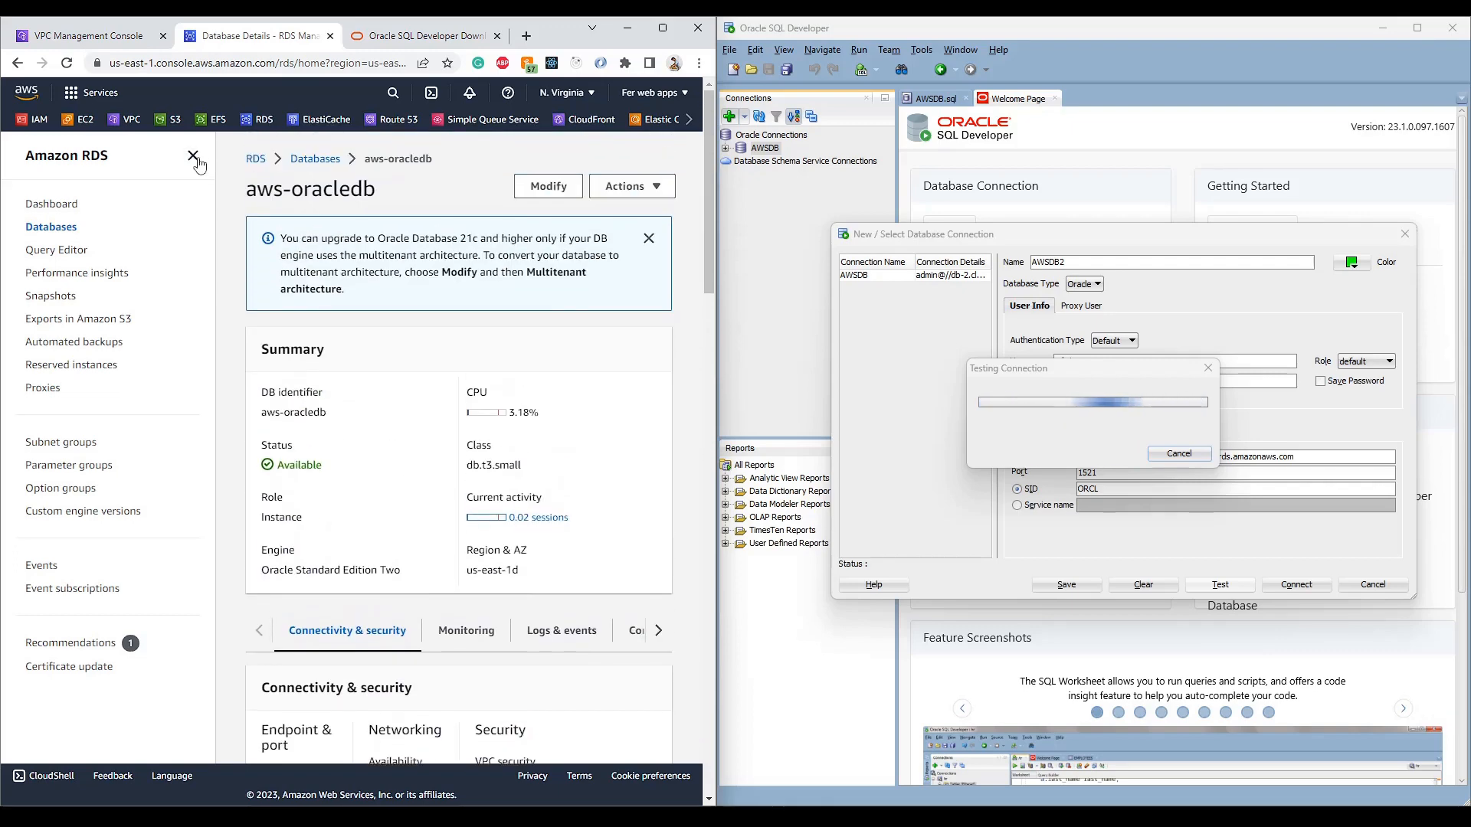
{"action": "left_click", "coordinate": [192, 155]}
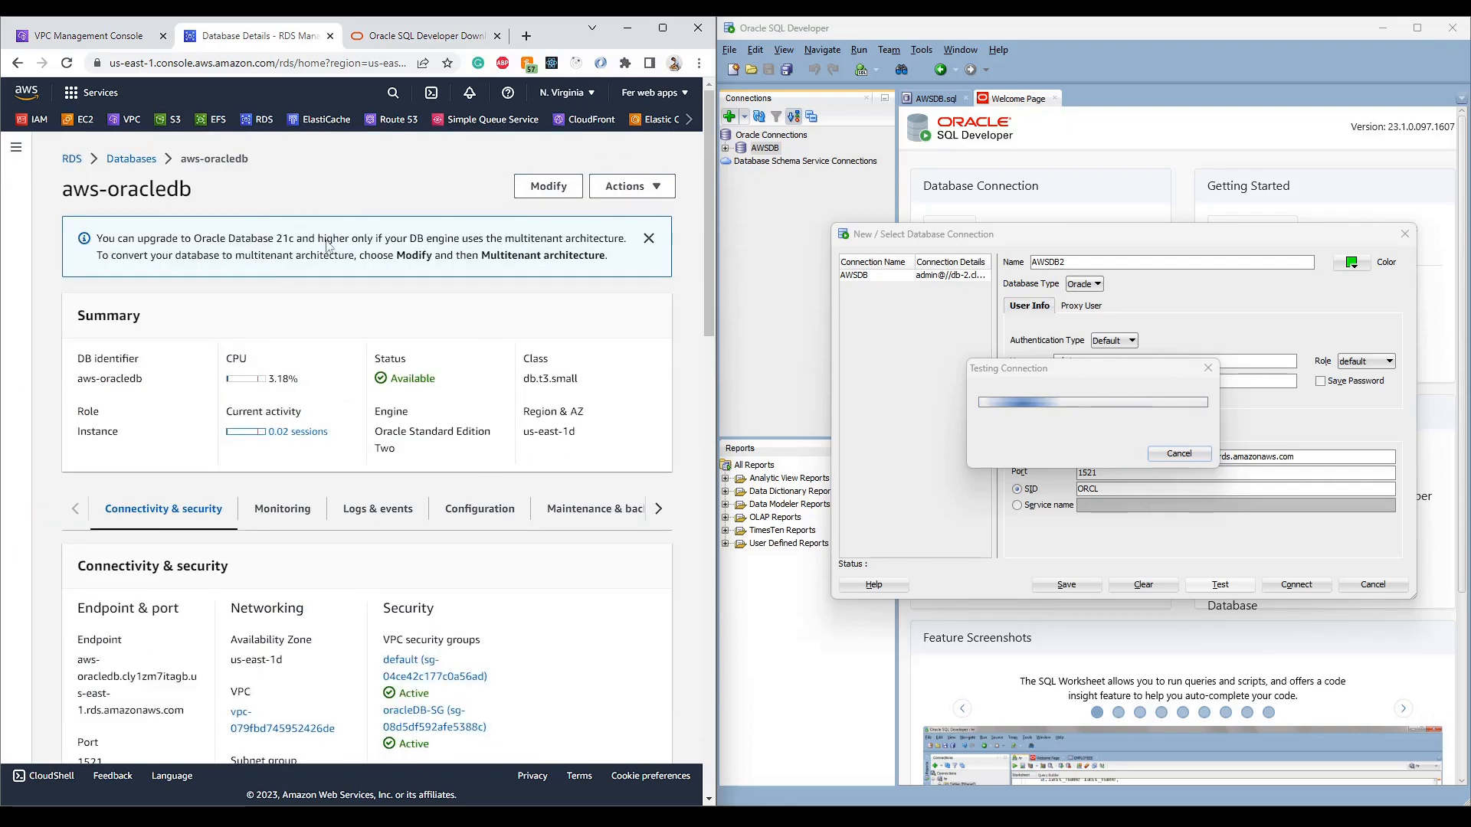
- Modify aws-oracledb to enable Publicly accessible and apply the change
{"action": "left_click", "coordinate": [561, 189]}
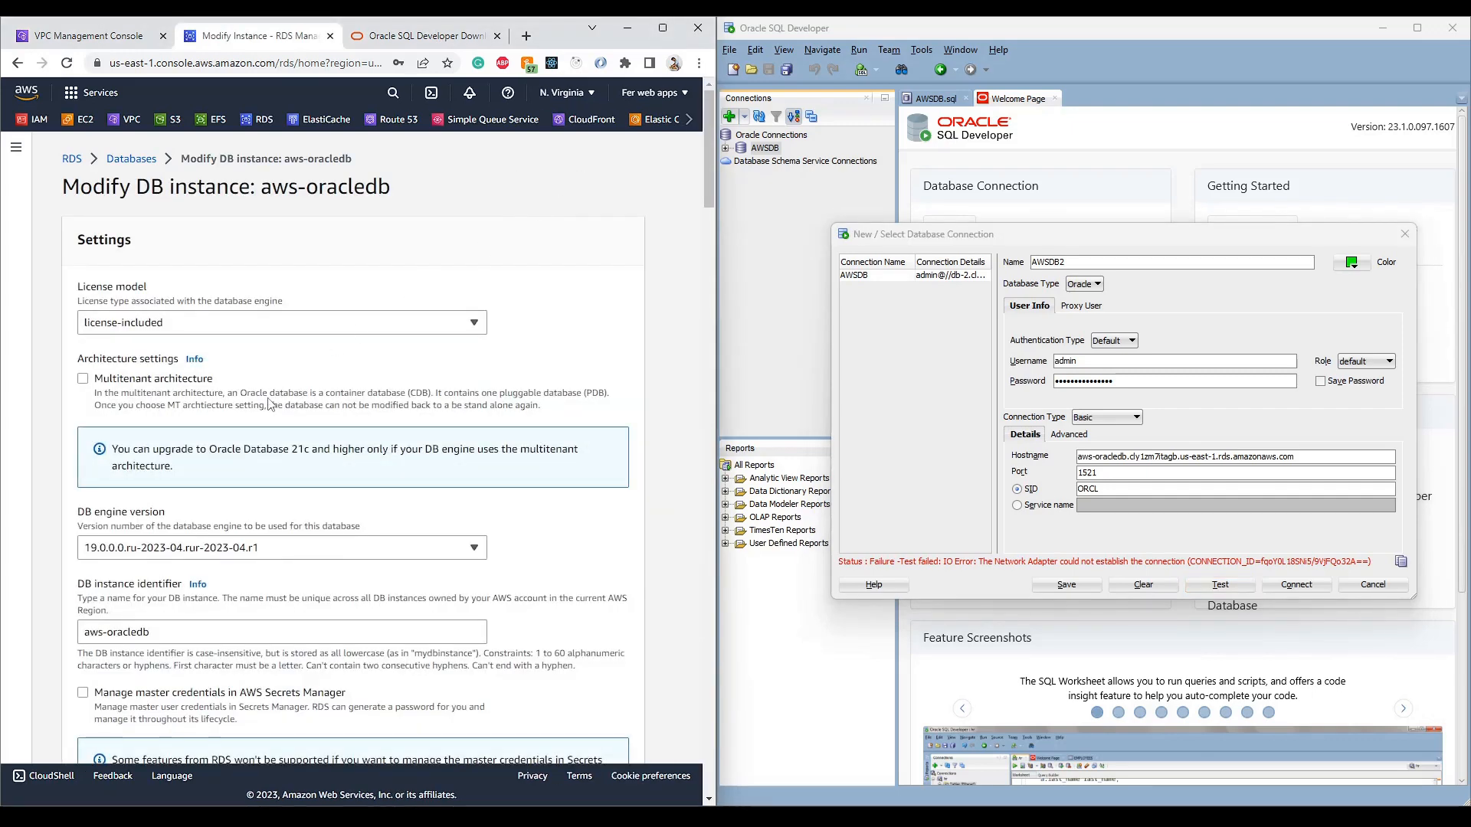
{"action": "scroll", "coordinate": [270, 404], "scroll_direction": "down", "scroll_amount": 2}
{"action": "scroll", "coordinate": [270, 404], "scroll_direction": "down", "scroll_amount": 6}
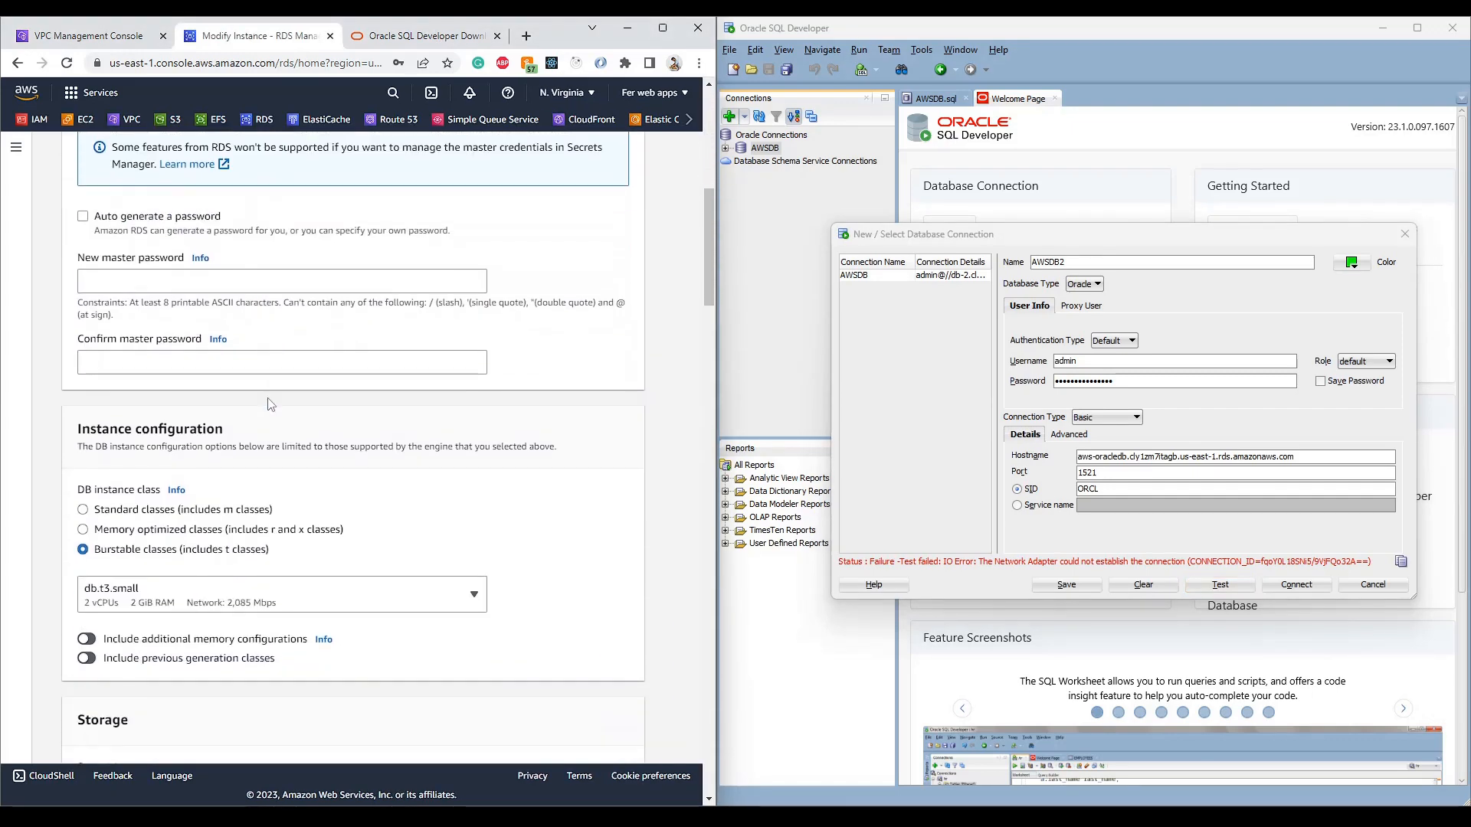
{"action": "scroll", "coordinate": [269, 403], "scroll_direction": "up", "scroll_amount": 6}
{"action": "scroll", "coordinate": [269, 404], "scroll_direction": "down", "scroll_amount": 15}
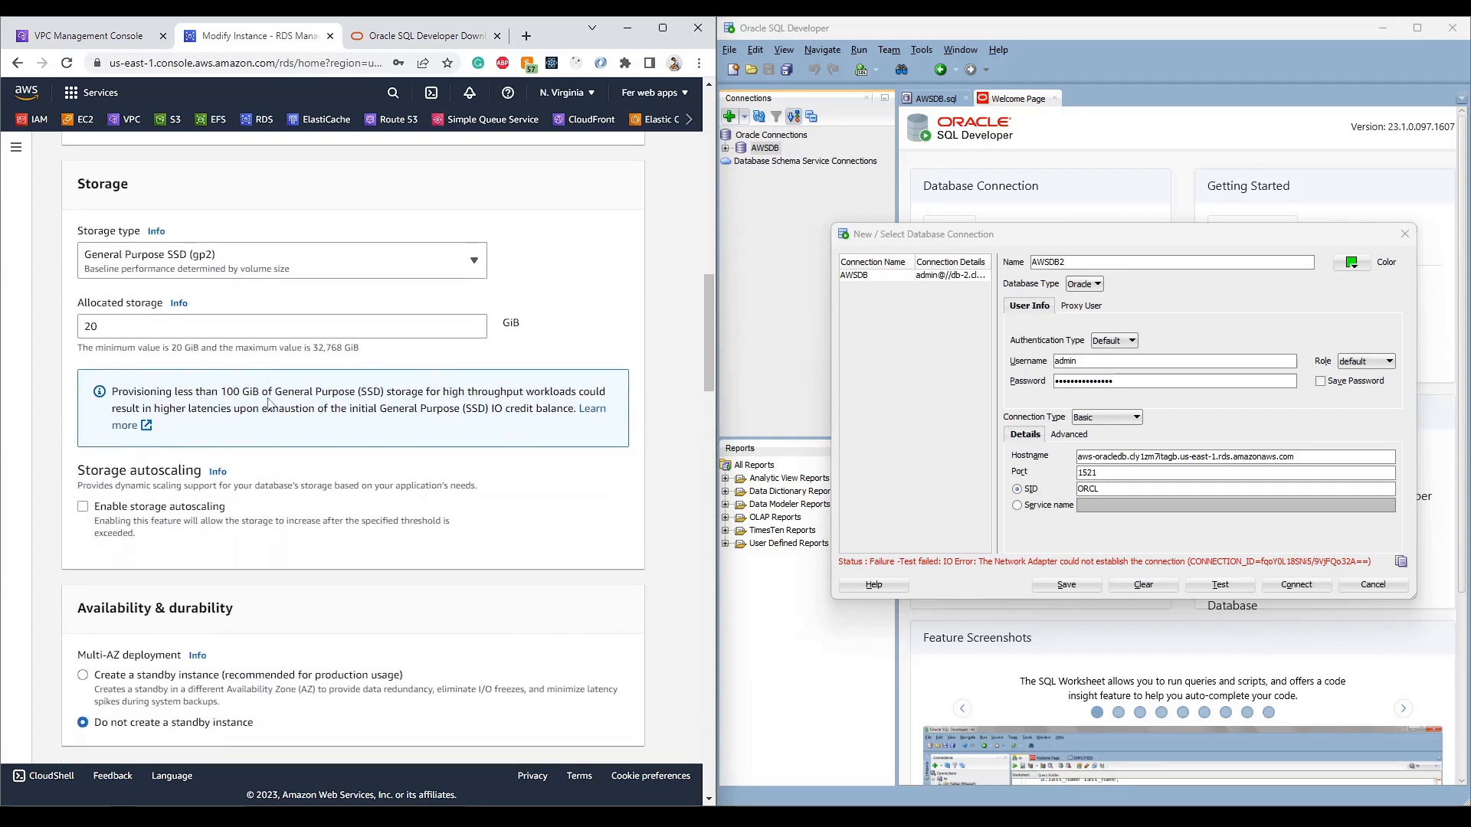
{"action": "scroll", "coordinate": [270, 404], "scroll_direction": "down", "scroll_amount": 4}
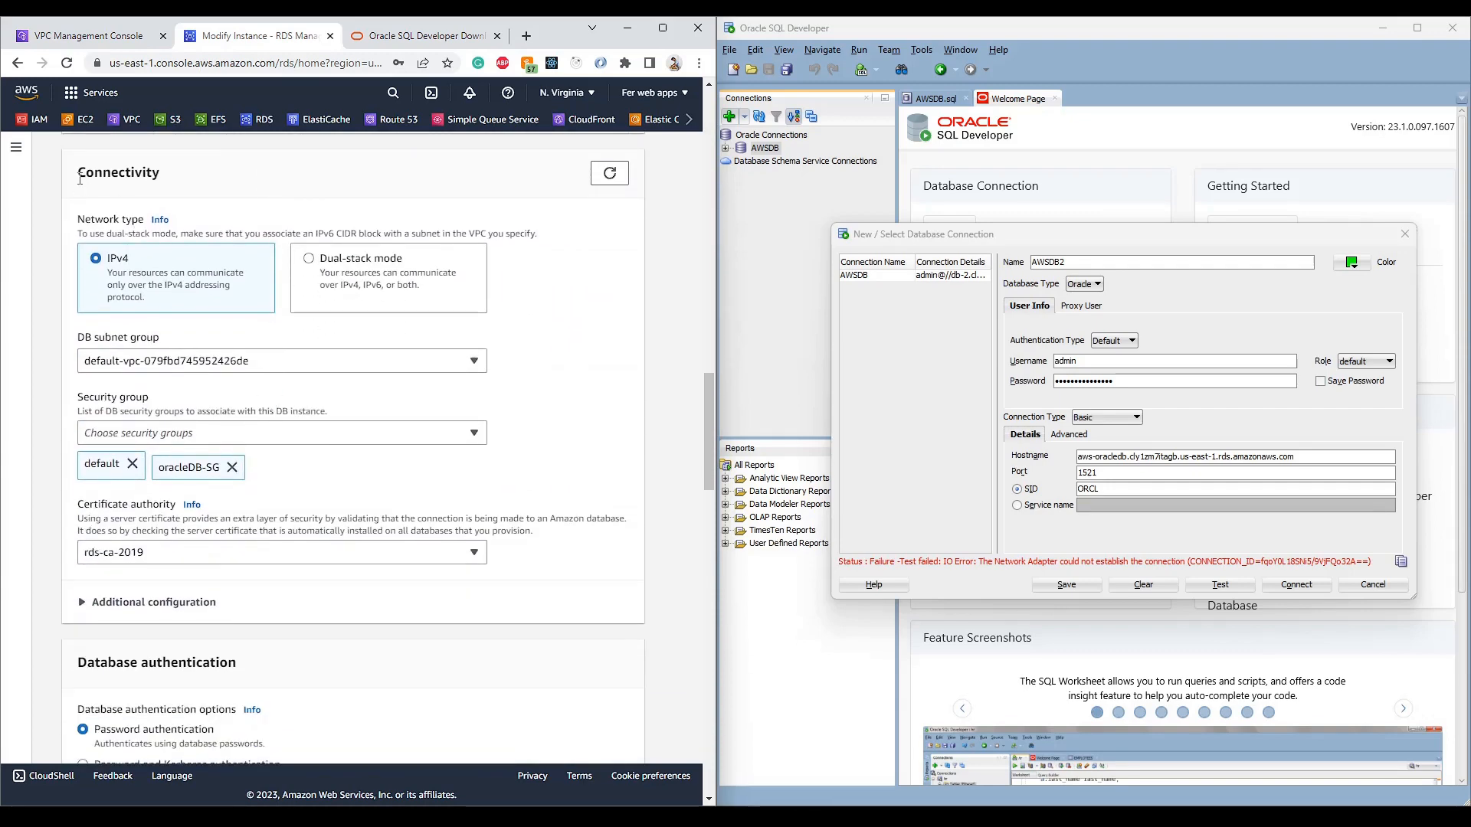
{"action": "left_click_drag", "start_coordinate": [77, 172], "coordinate": [170, 178]}
{"action": "left_click", "coordinate": [95, 603]}
{"action": "scroll", "coordinate": [96, 602], "scroll_direction": "down", "scroll_amount": 2}
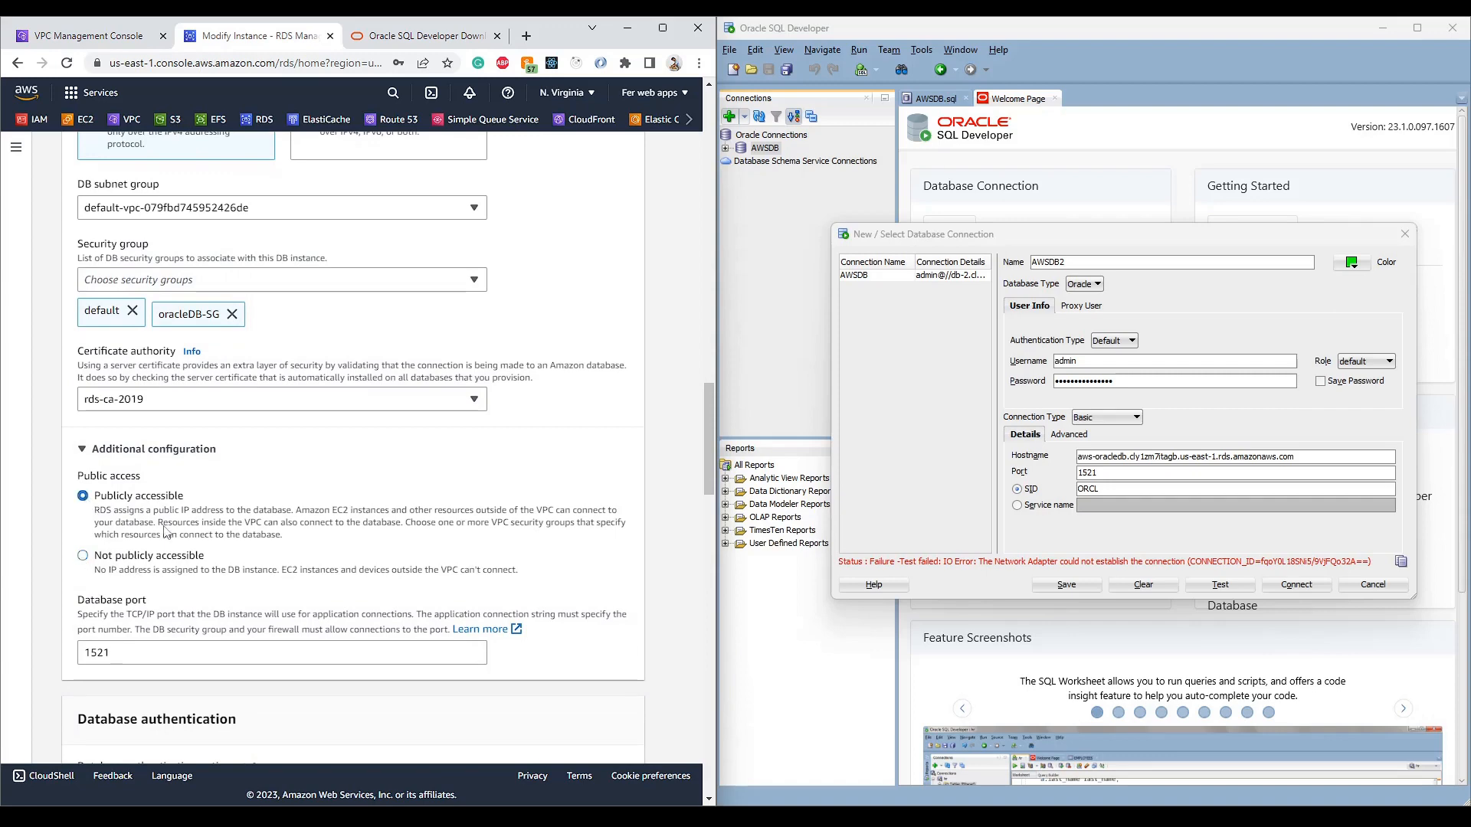
{"action": "scroll", "coordinate": [394, 486], "scroll_direction": "down", "scroll_amount": 15}
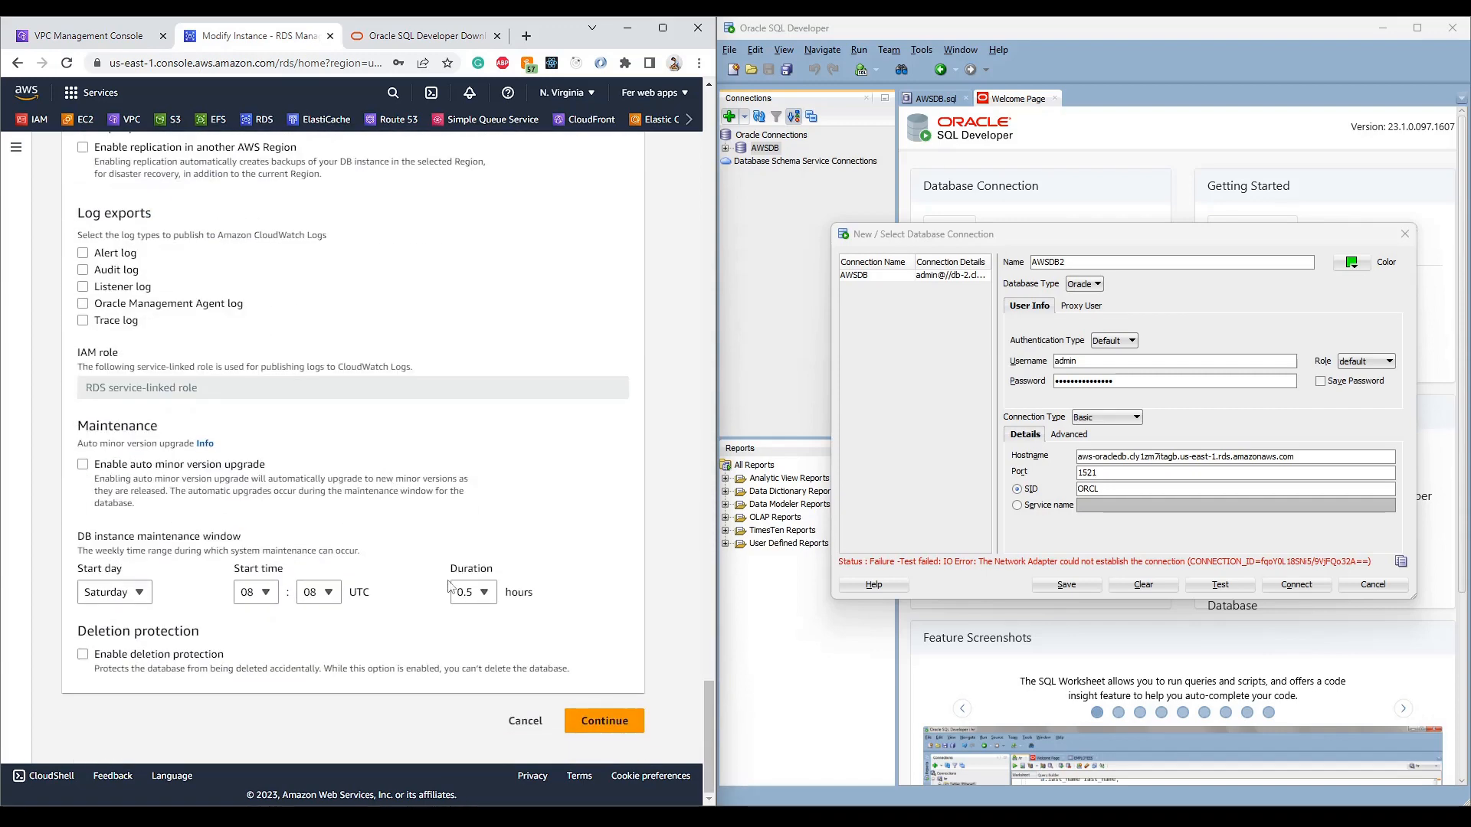
{"action": "left_click", "coordinate": [597, 721]}
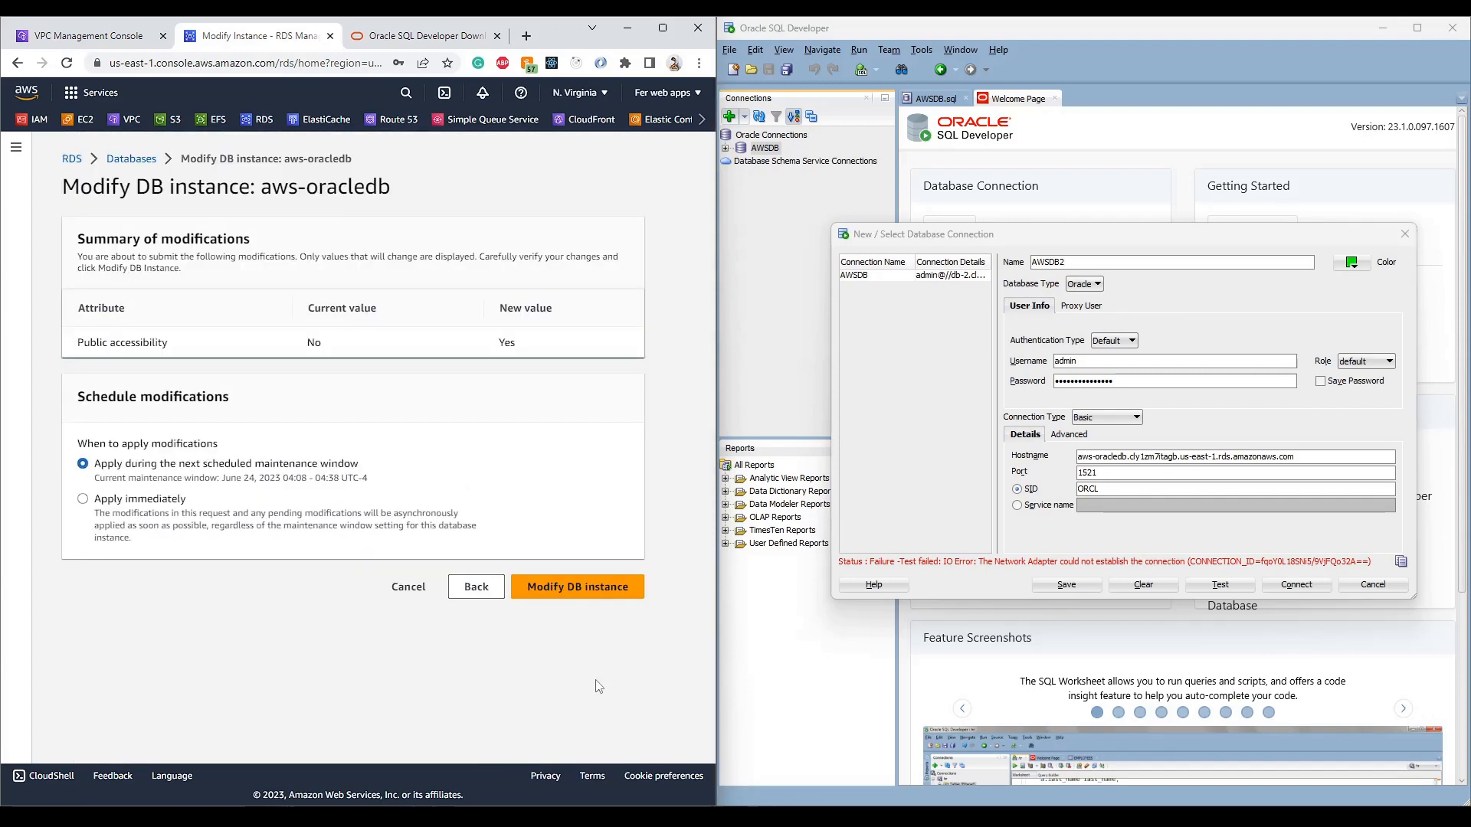
{"action": "left_click", "coordinate": [583, 587]}
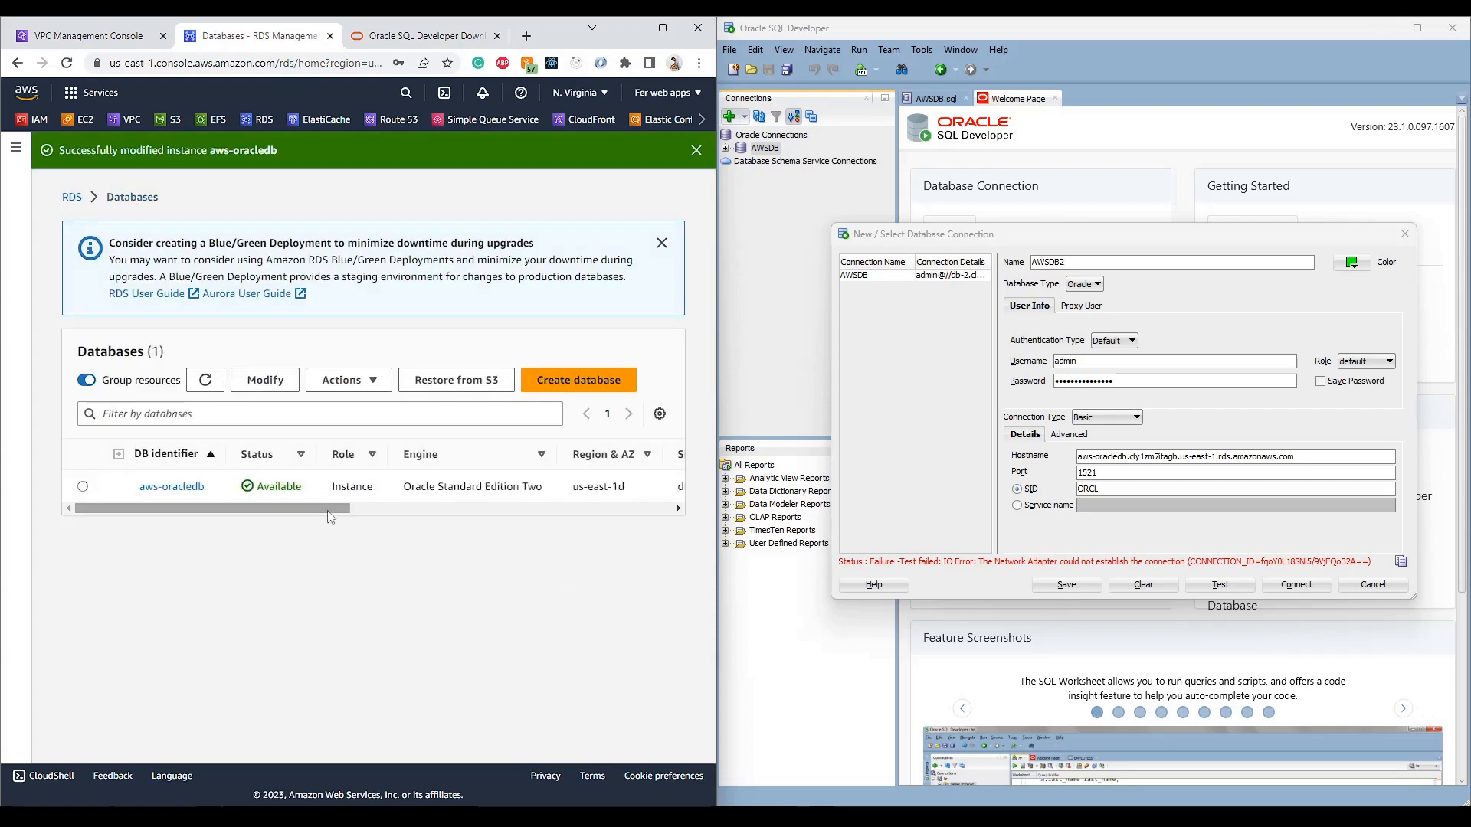
{"action": "left_click_drag", "start_coordinate": [314, 507], "coordinate": [269, 489]}
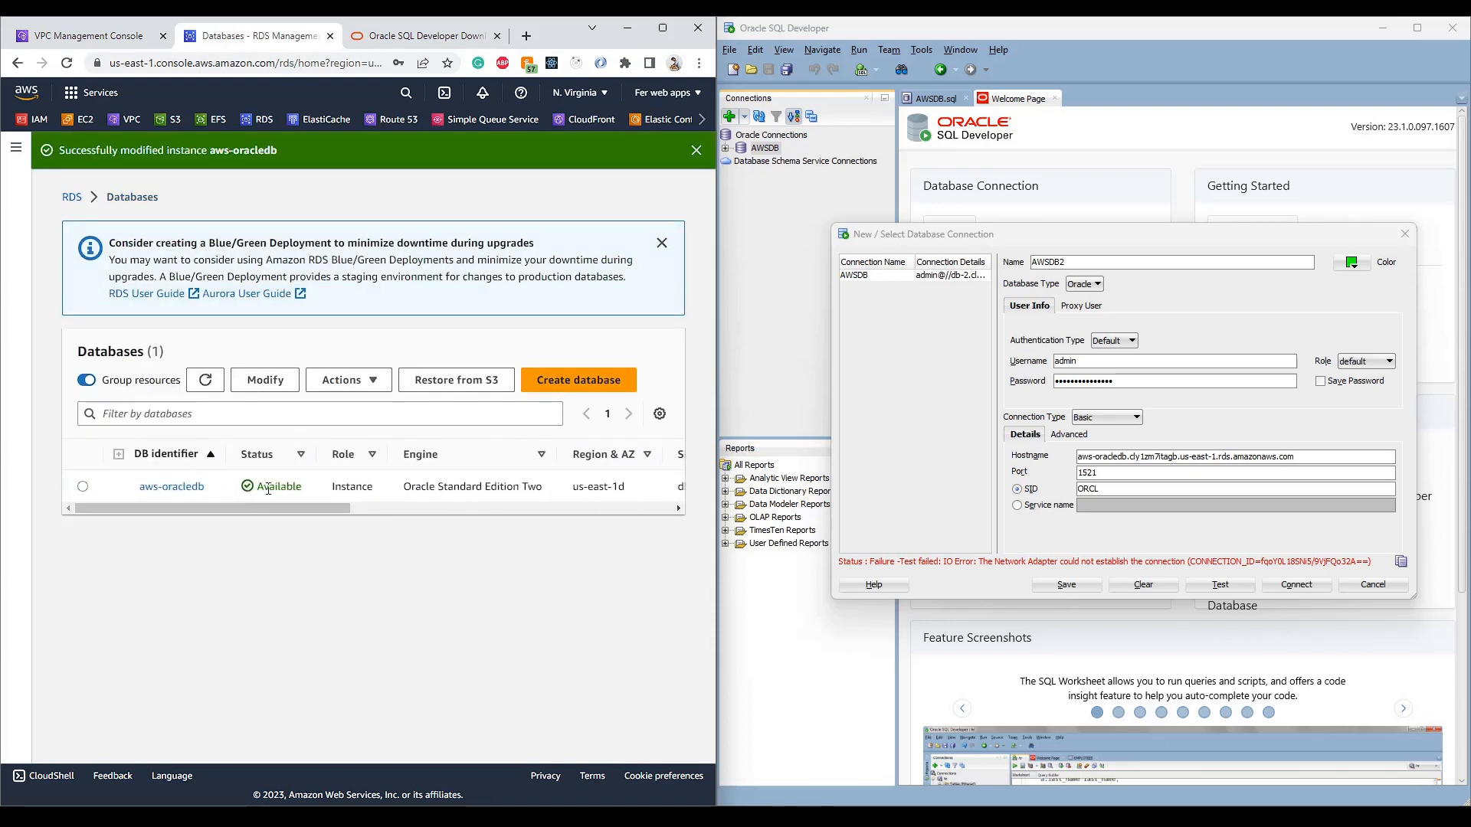
- Refresh the databases list until aws-oracledb goes from Modifying back to Available
{"action": "left_click", "coordinate": [71, 65]}
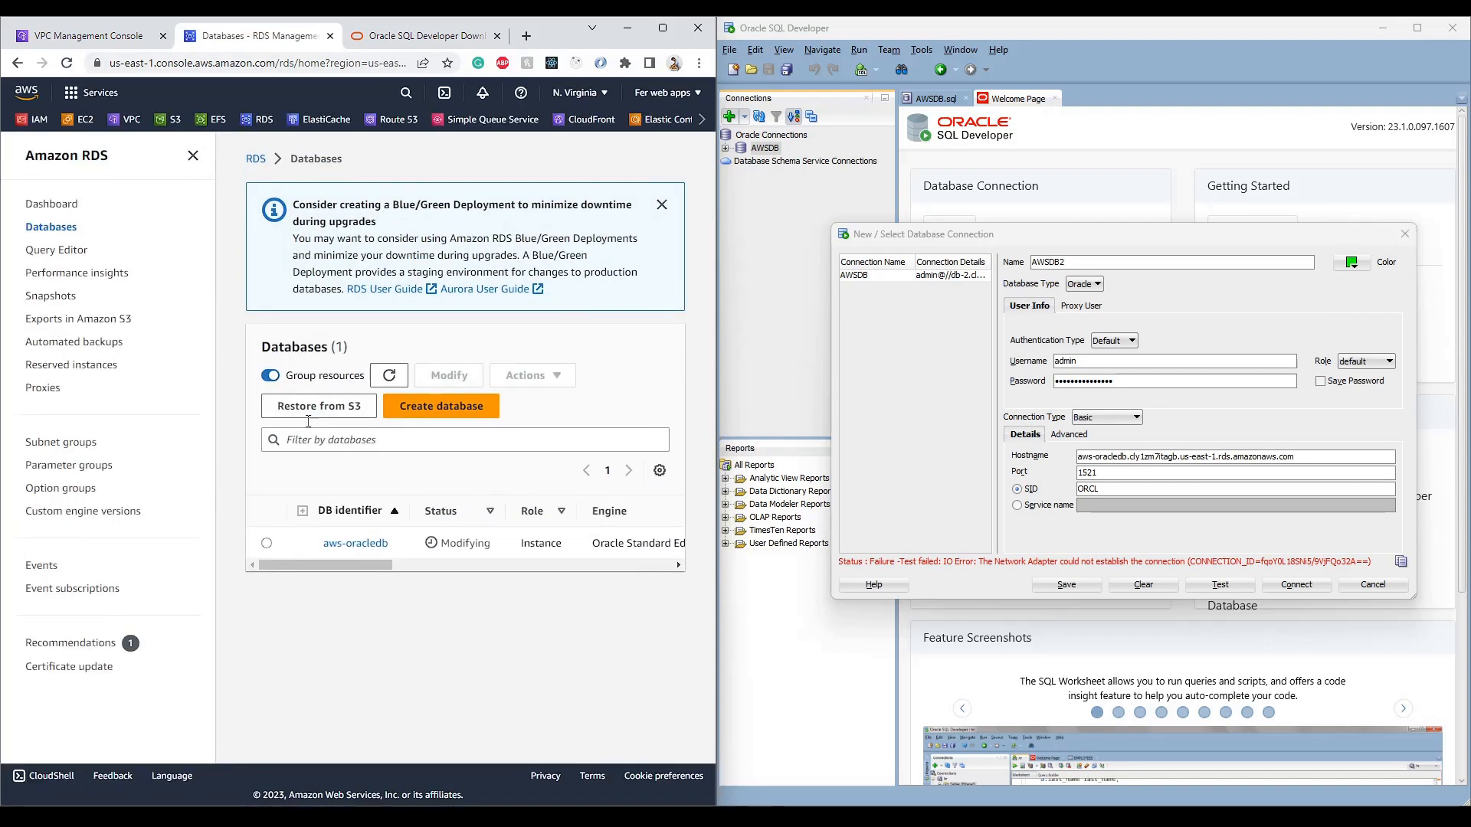
{"action": "left_click", "coordinate": [193, 157]}
{"action": "left_click_drag", "start_coordinate": [268, 448], "coordinate": [306, 450]}
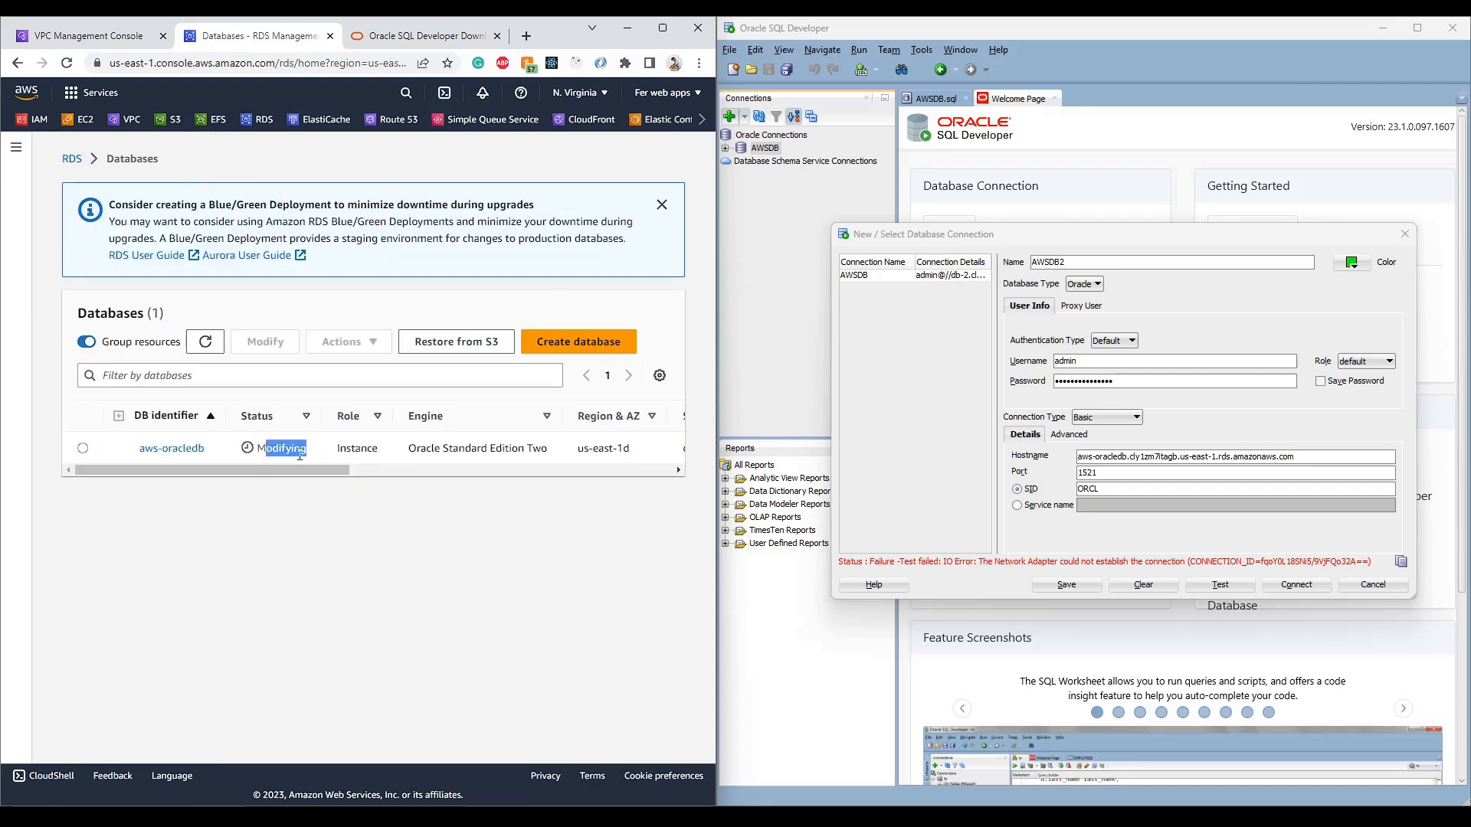
{"action": "left_click", "coordinate": [369, 519]}
{"action": "left_click", "coordinate": [205, 342]}
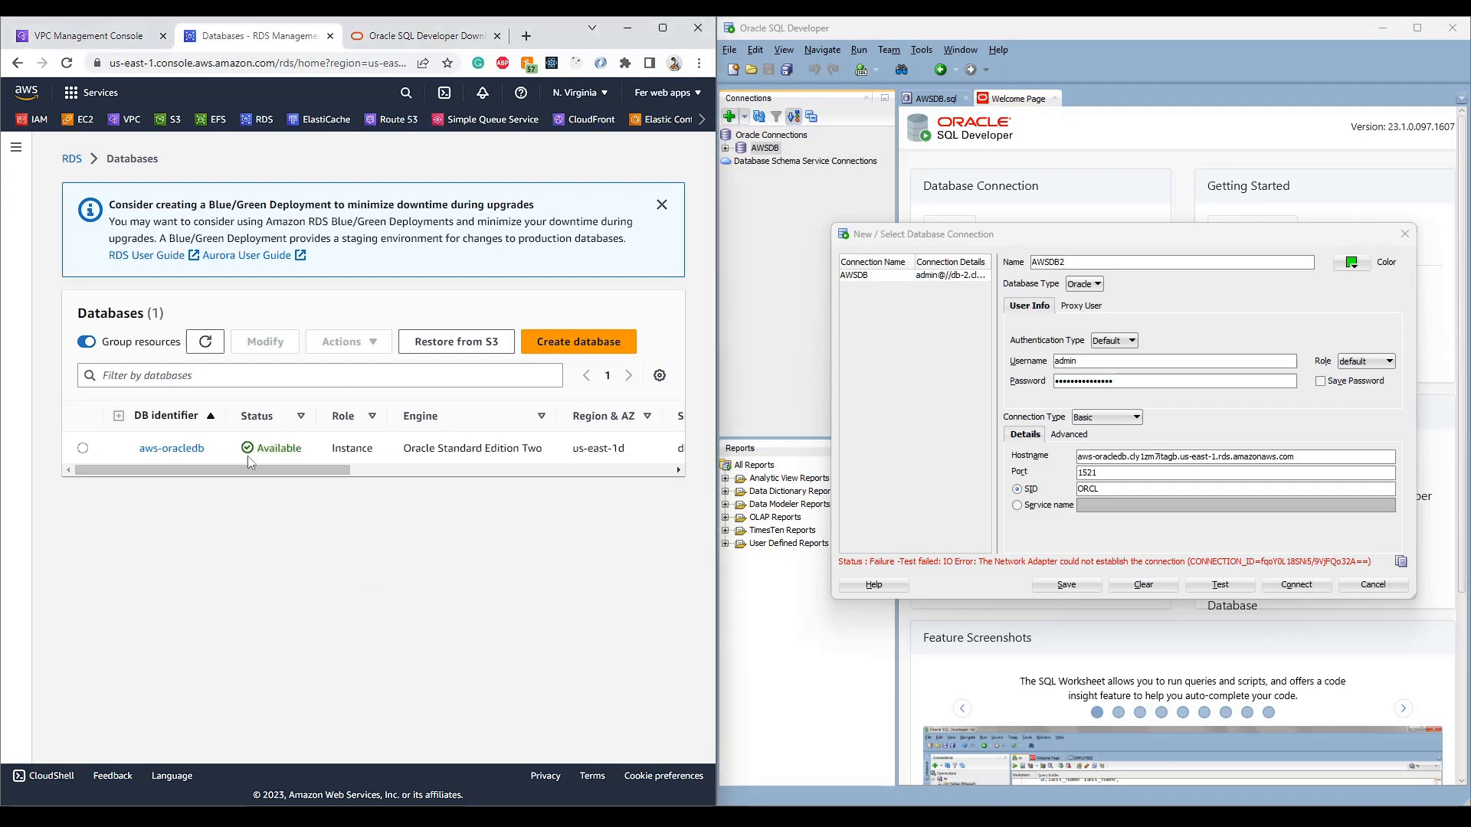
{"action": "left_click_drag", "start_coordinate": [263, 448], "coordinate": [315, 455]}
{"action": "left_click", "coordinate": [252, 400]}
{"action": "left_click", "coordinate": [204, 344]}
{"action": "left_click", "coordinate": [71, 159]}
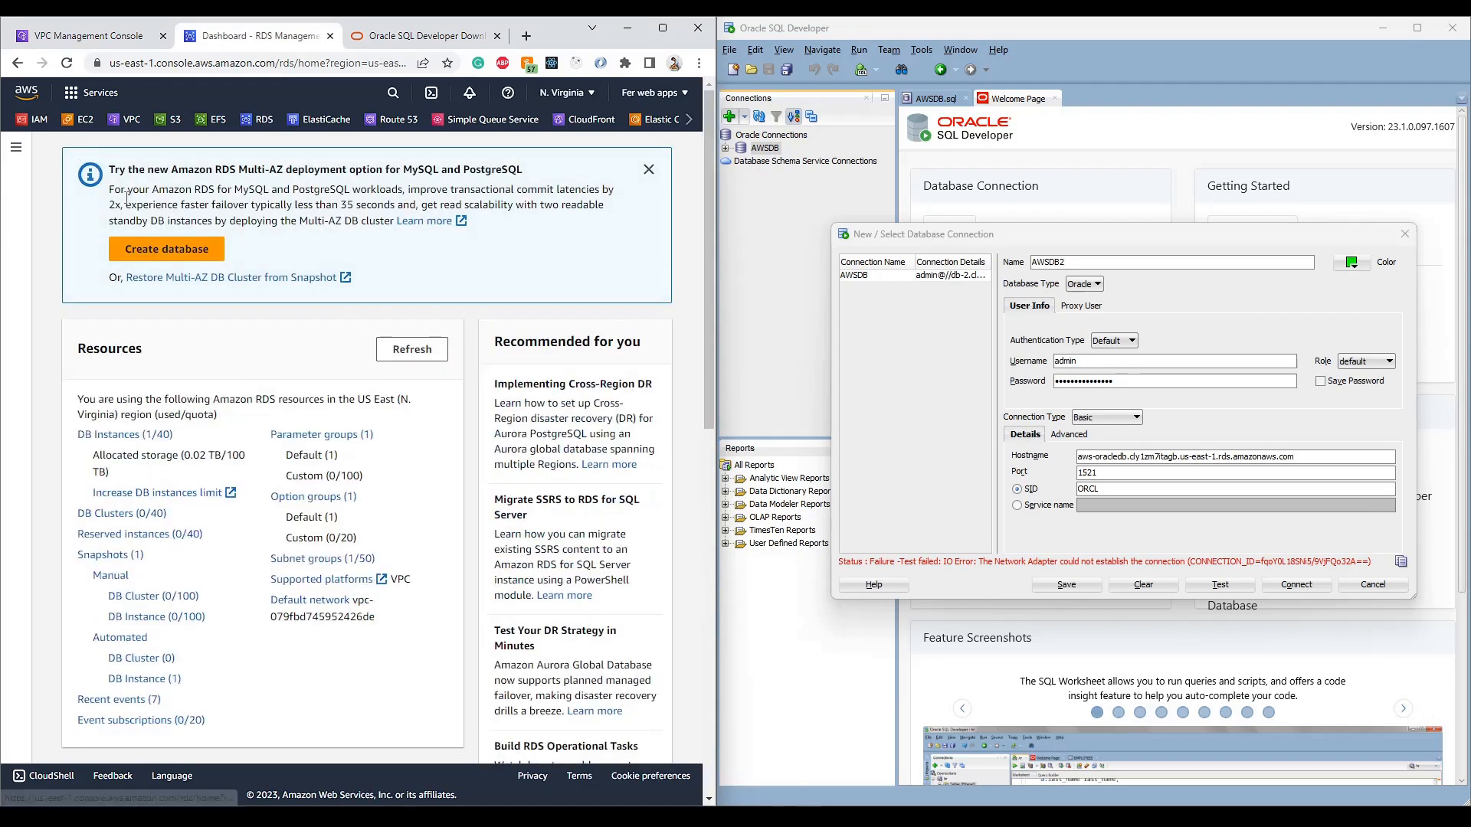
- Retest AWSDB2 successfully, save it with Save Password ticked, and connect to open its worksheet
{"action": "left_click", "coordinate": [124, 435]}
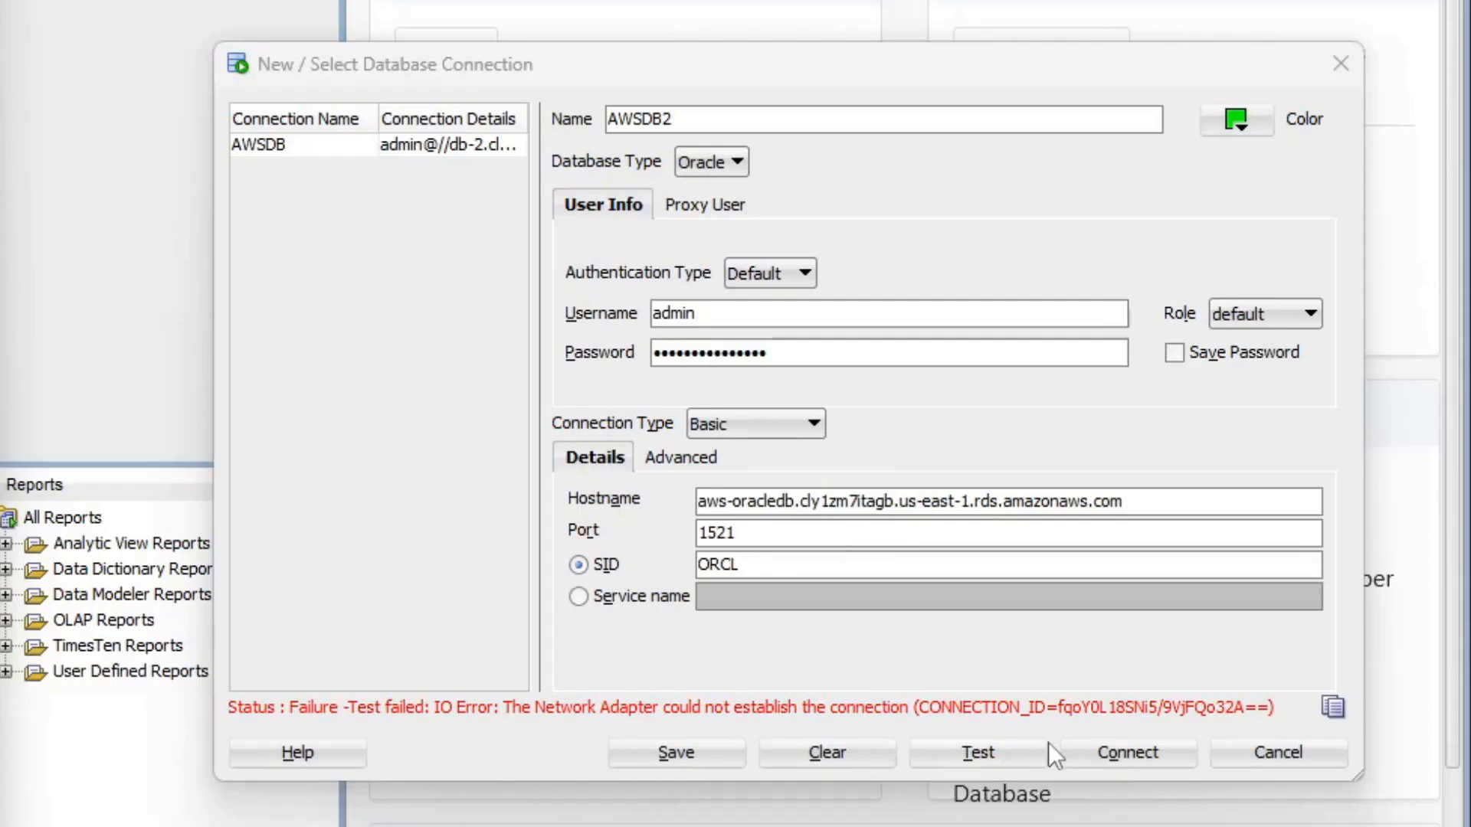
{"action": "left_click", "coordinate": [1222, 586]}
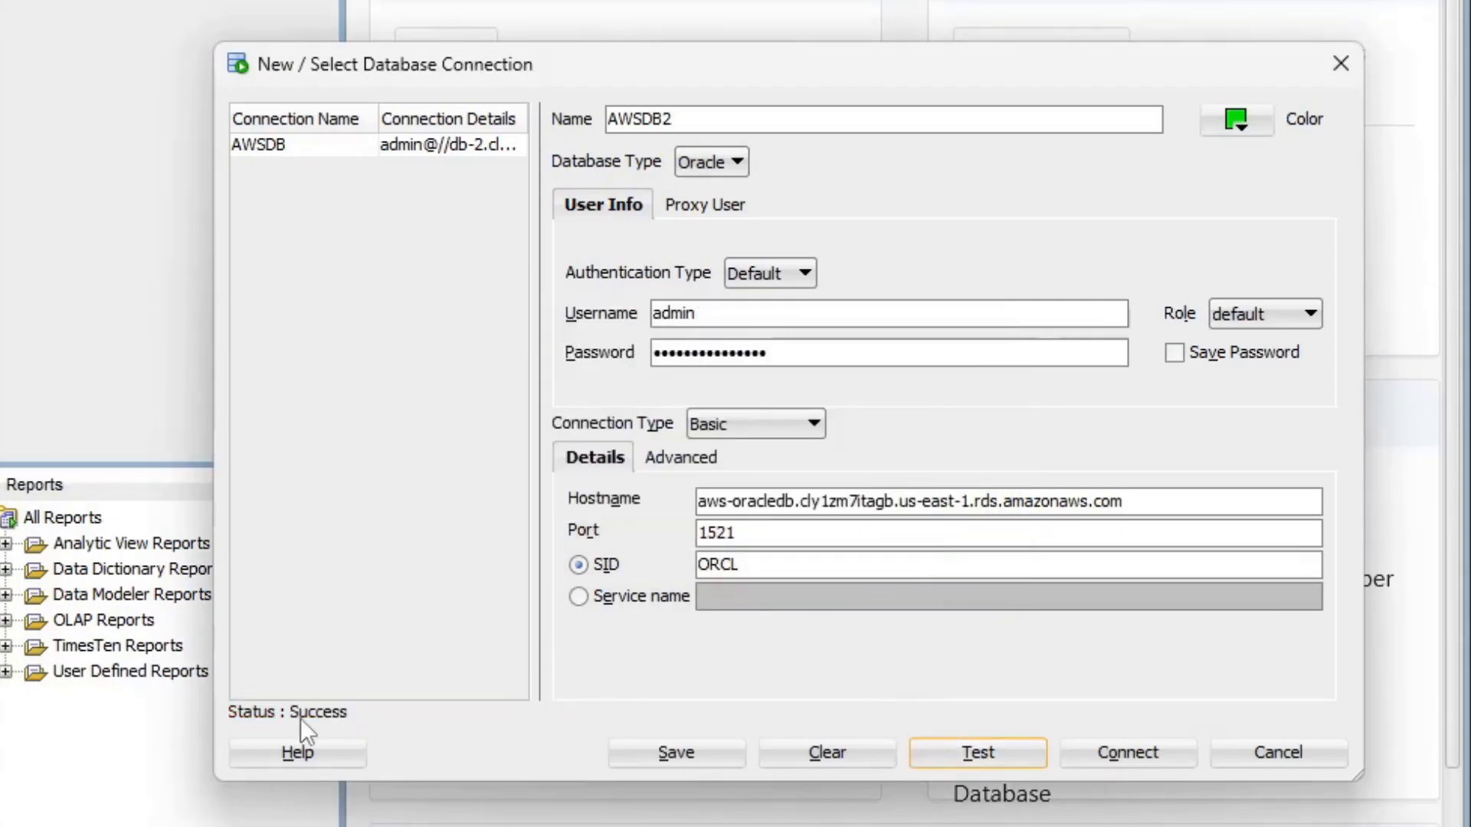
{"action": "left_click", "coordinate": [1174, 354]}
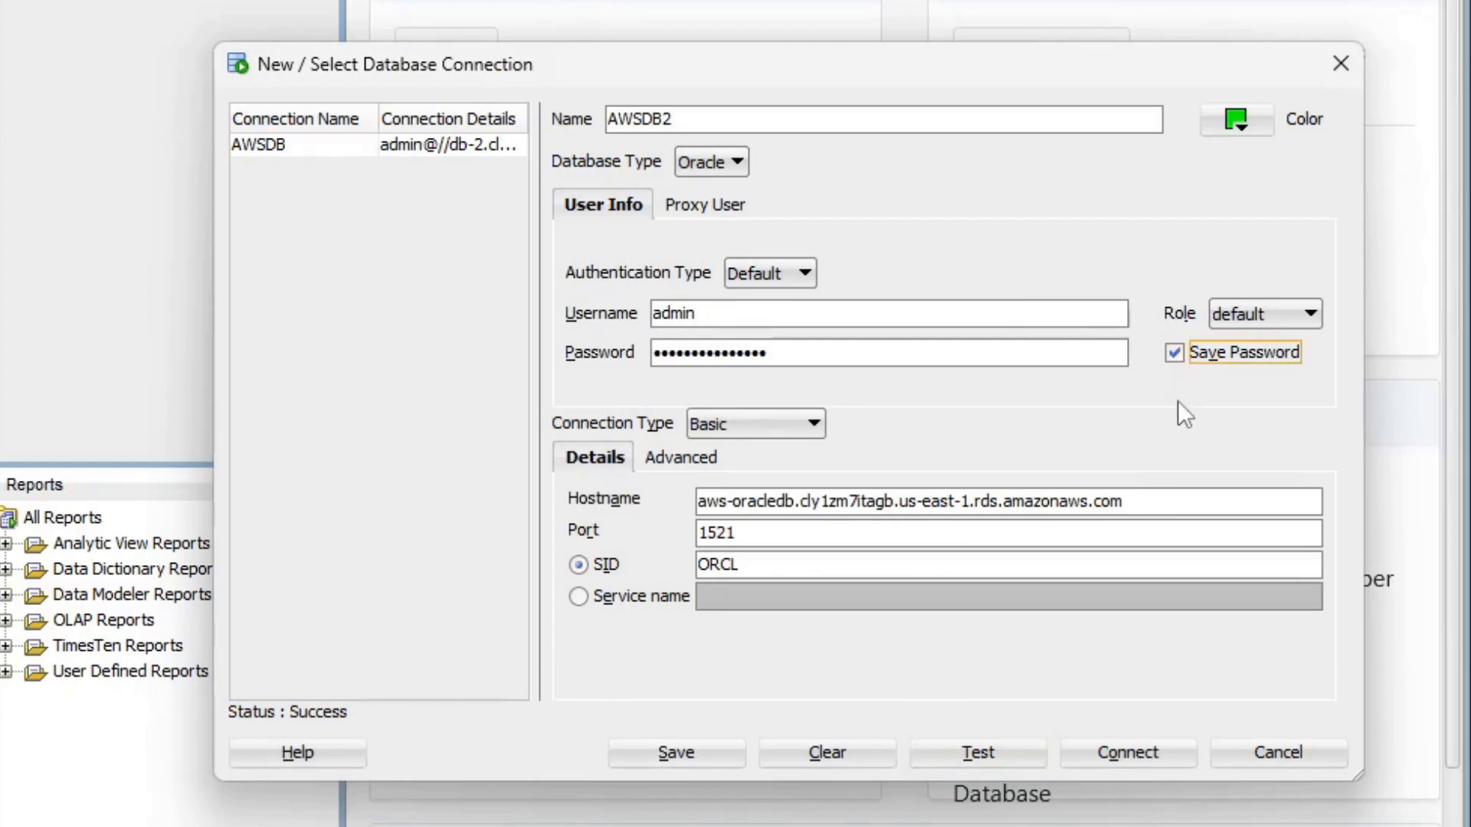
{"action": "left_click", "coordinate": [668, 753]}
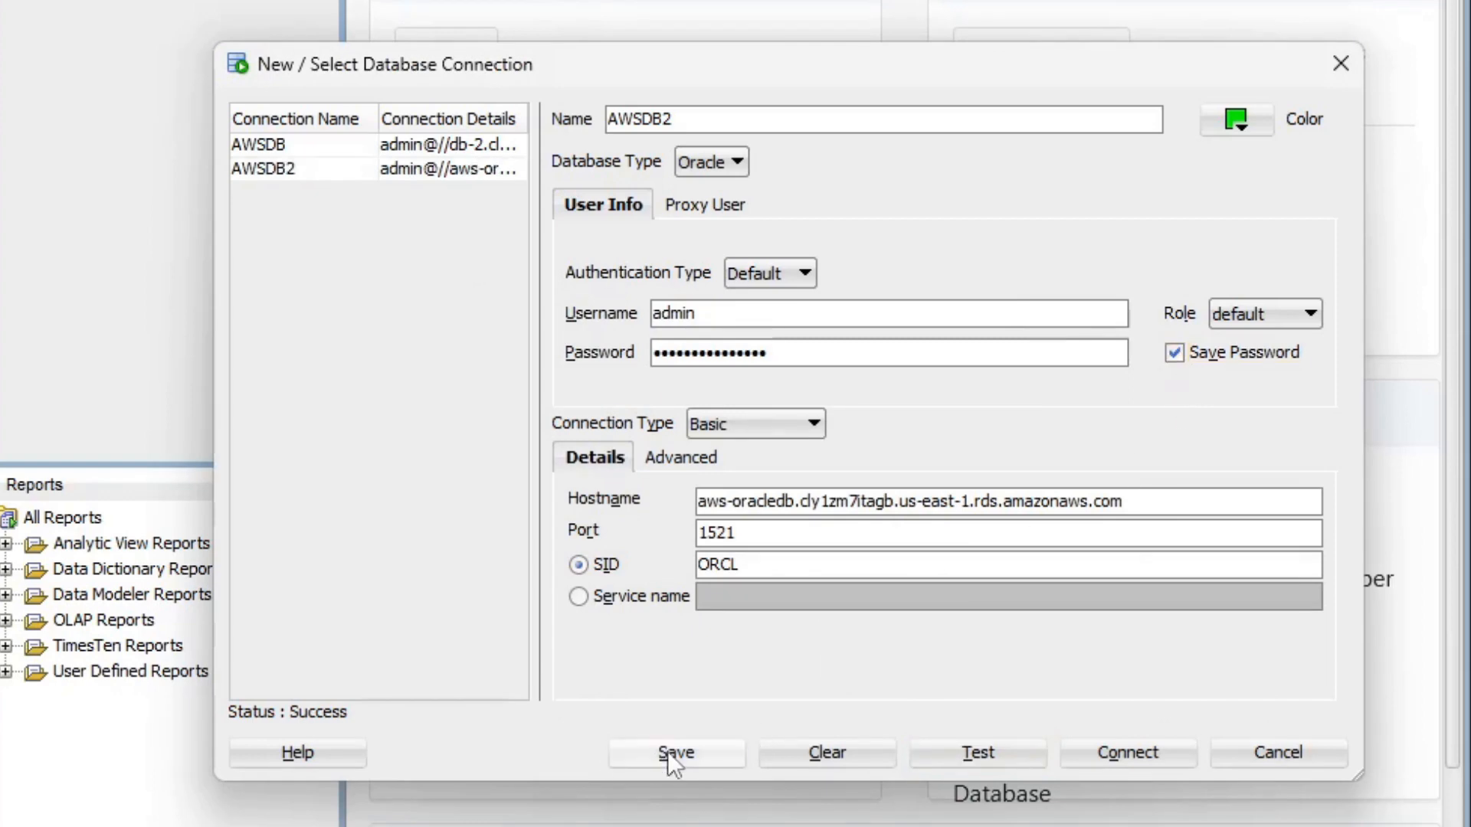
{"action": "left_click", "coordinate": [1106, 759]}
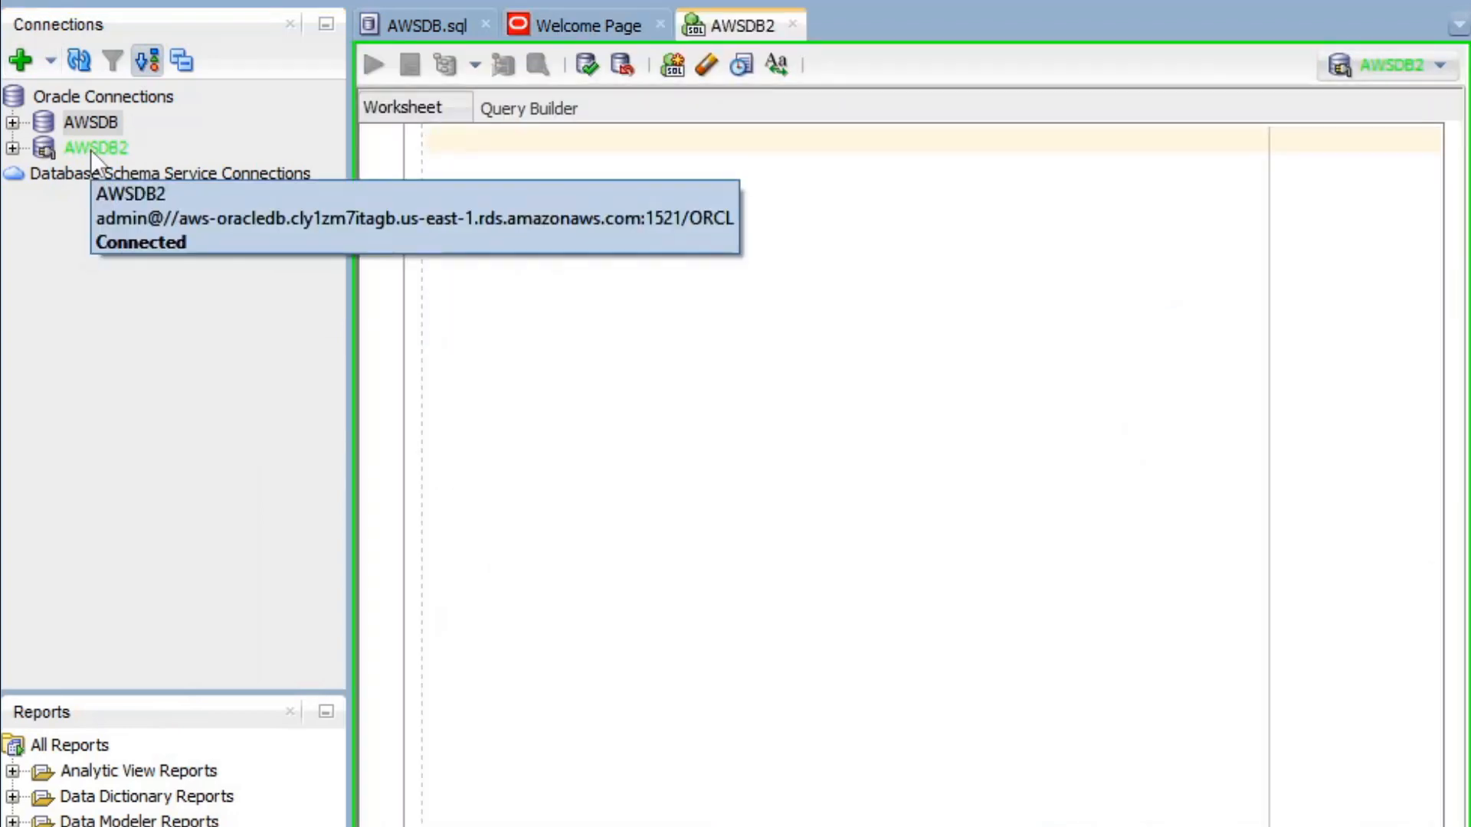
- Check that the schema has no tables, then start CREATE TABLE employees with emp_id NUMBER(5) PRIMARY KEY
{"action": "left_click", "coordinate": [12, 147]}
{"action": "left_click", "coordinate": [42, 177]}
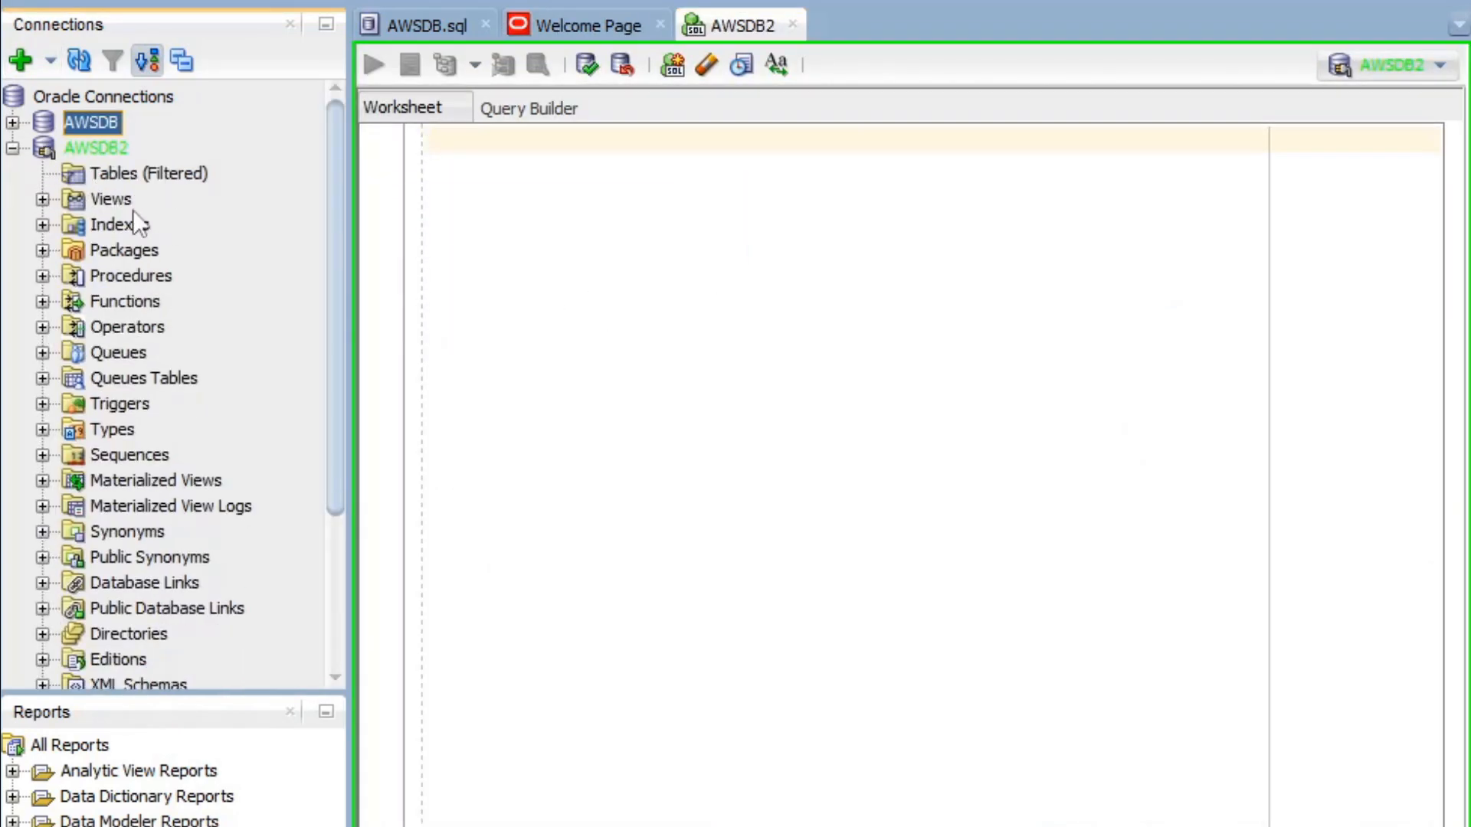
{"action": "left_click", "coordinate": [12, 148]}
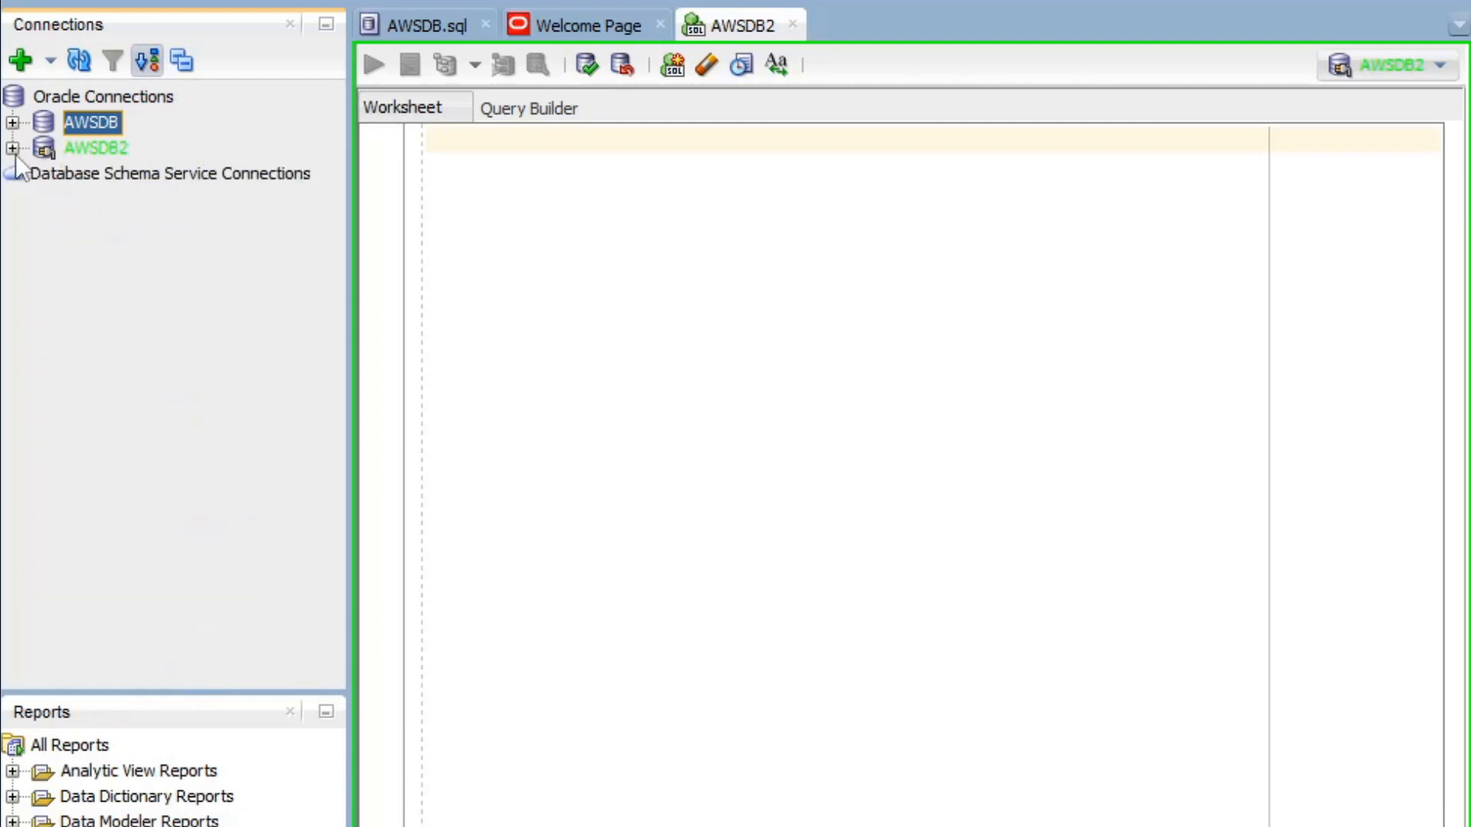
{"action": "left_click", "coordinate": [12, 148]}
{"action": "left_click", "coordinate": [647, 311]}
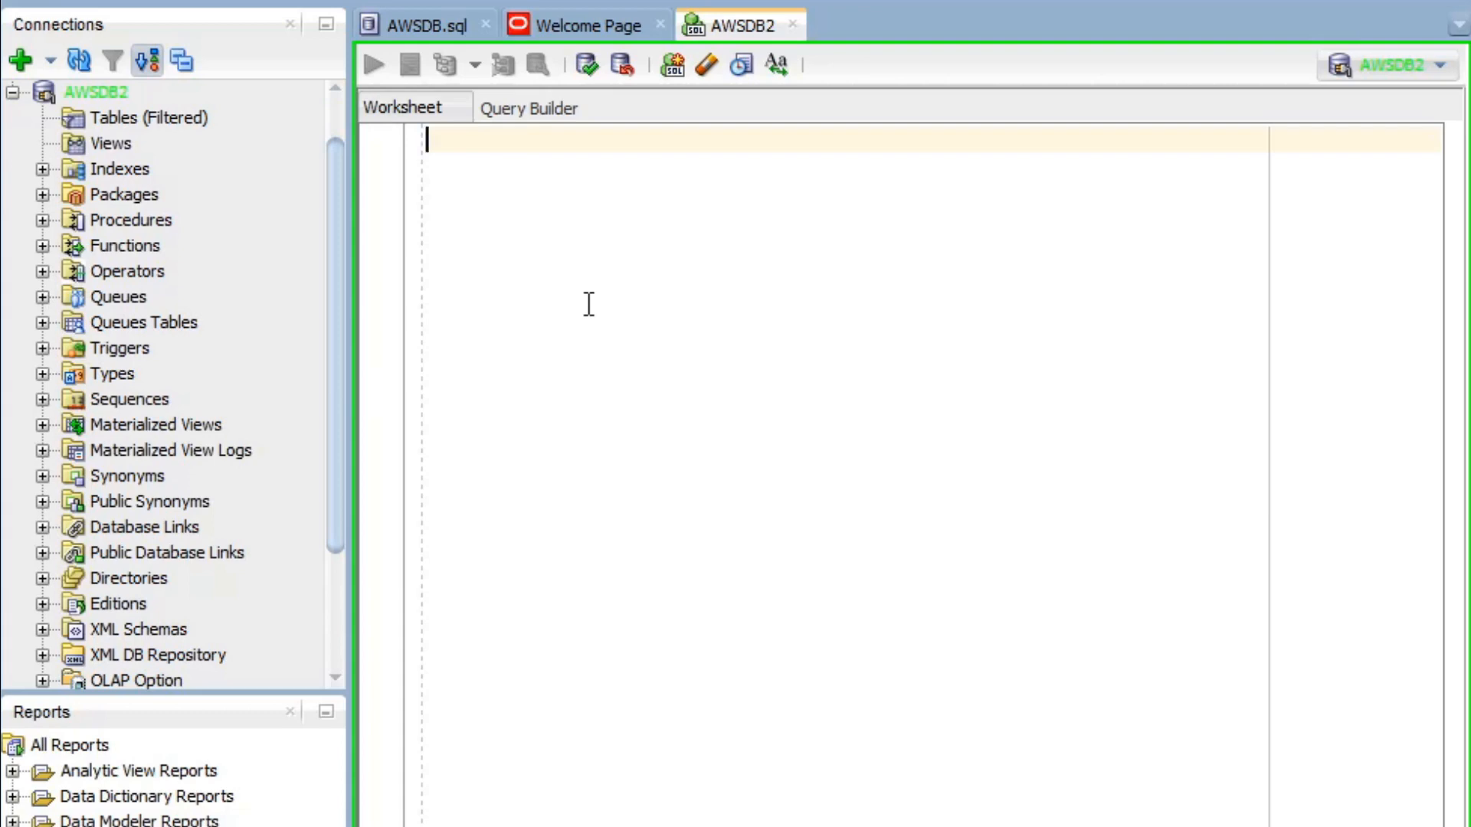
{"action": "type", "text": "CREATE TABLE "}
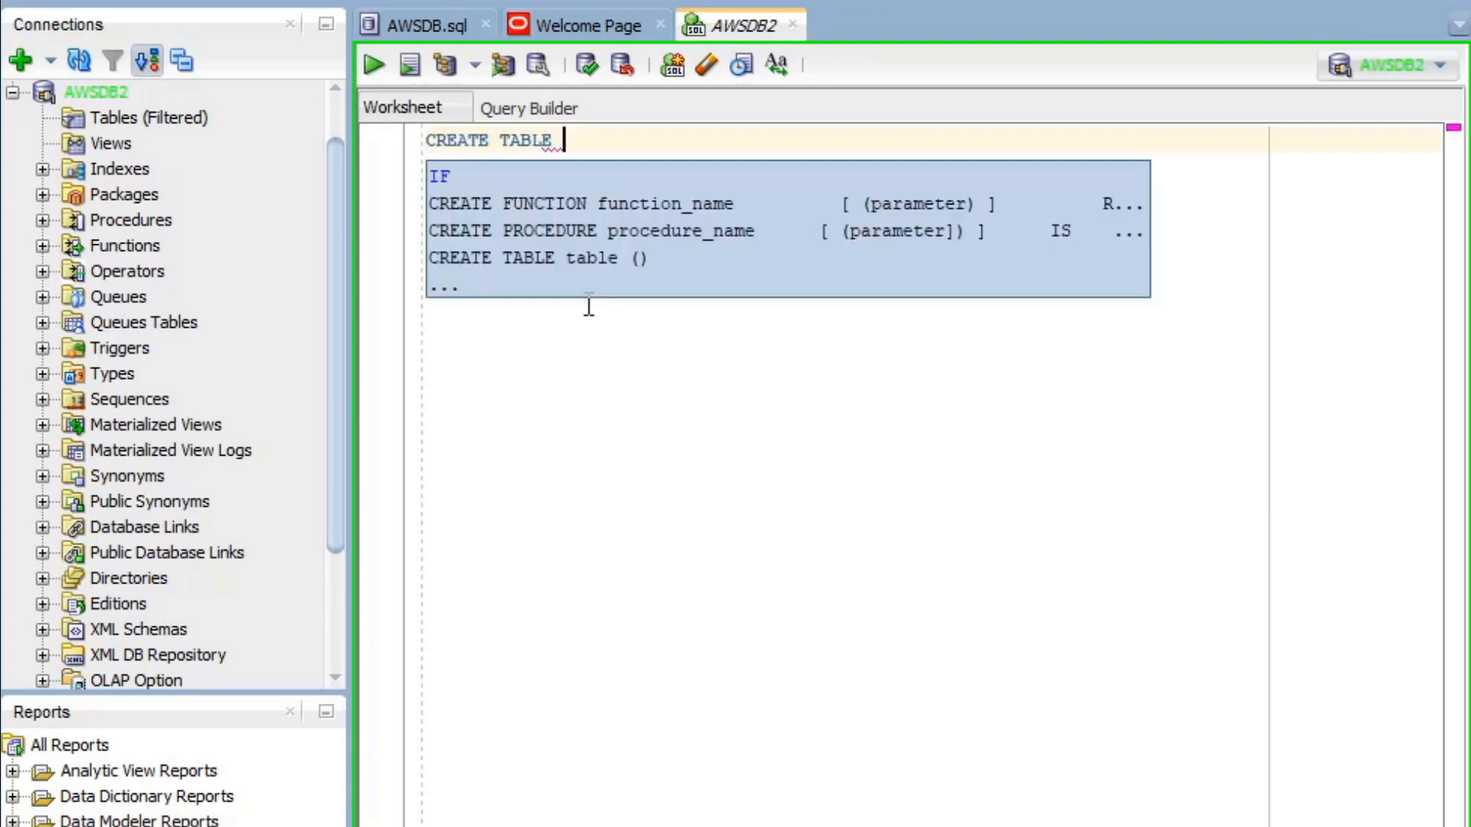
{"action": "type", "text": "employees"}
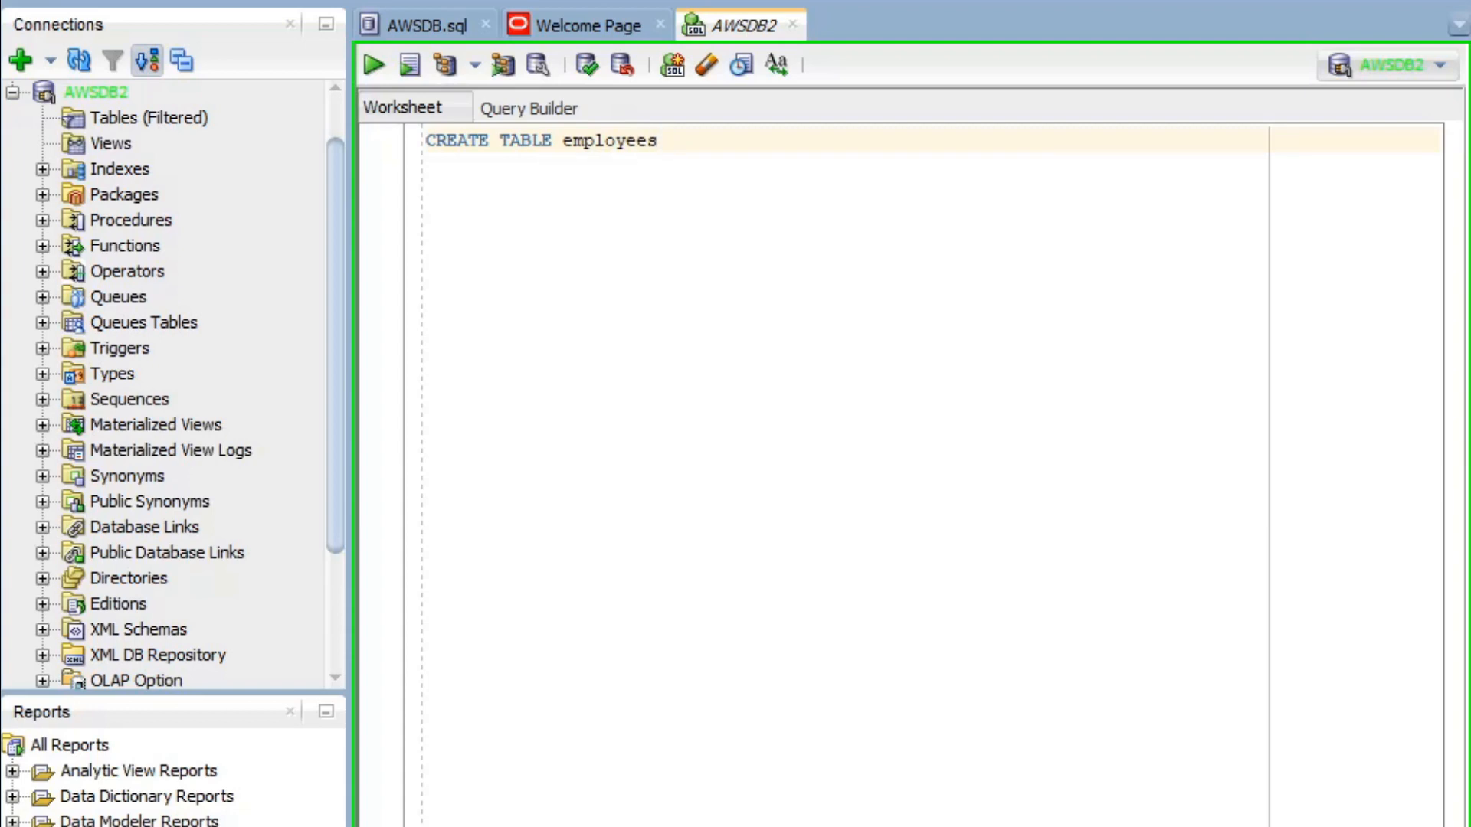
{"action": "type", "text": " ("}
{"action": "key", "text": "Return"}
{"action": "key", "text": "Return"}
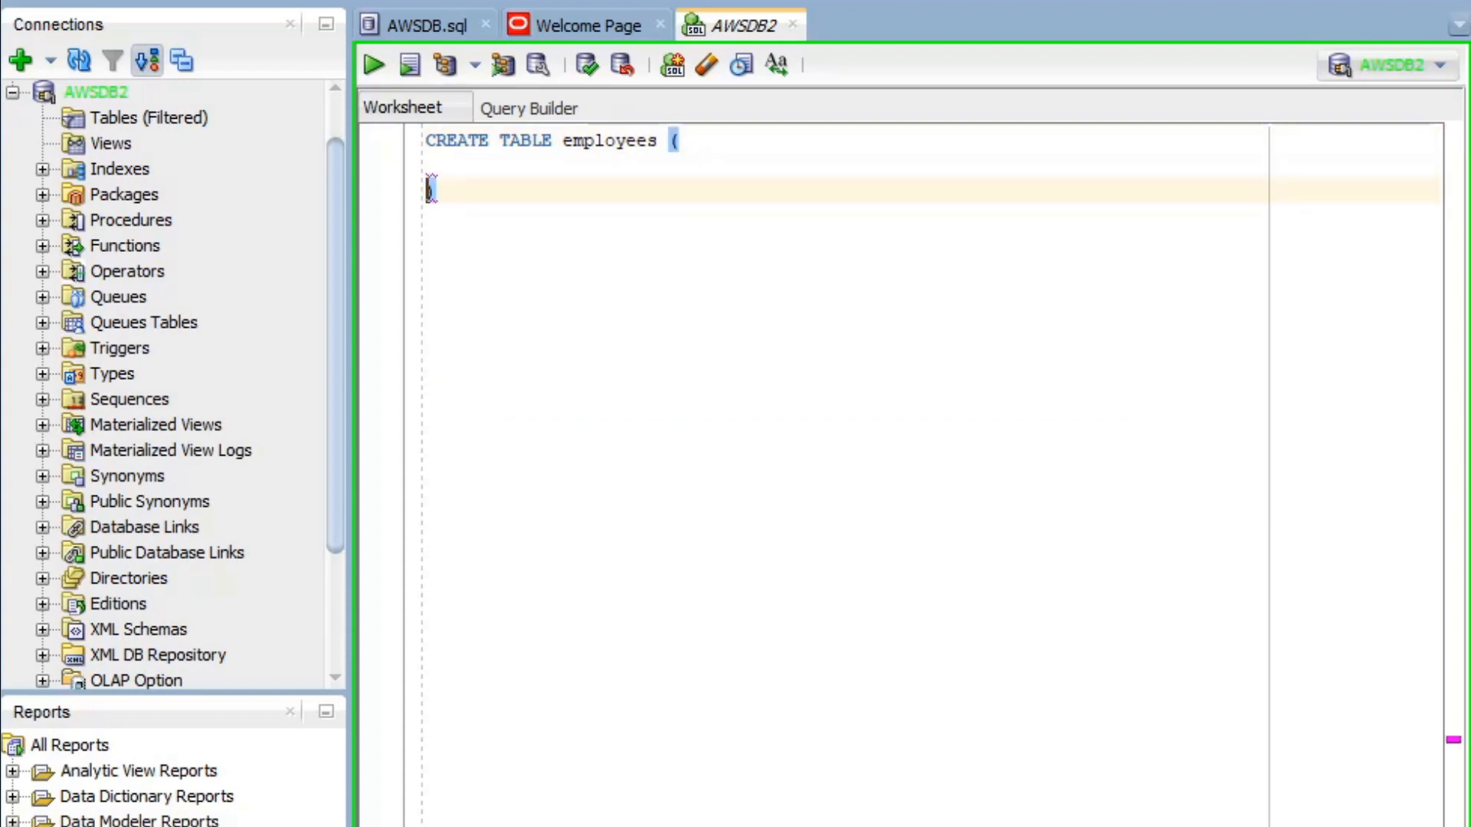
{"action": "key", "text": "Up"}
{"action": "type", "text": "emp_"}
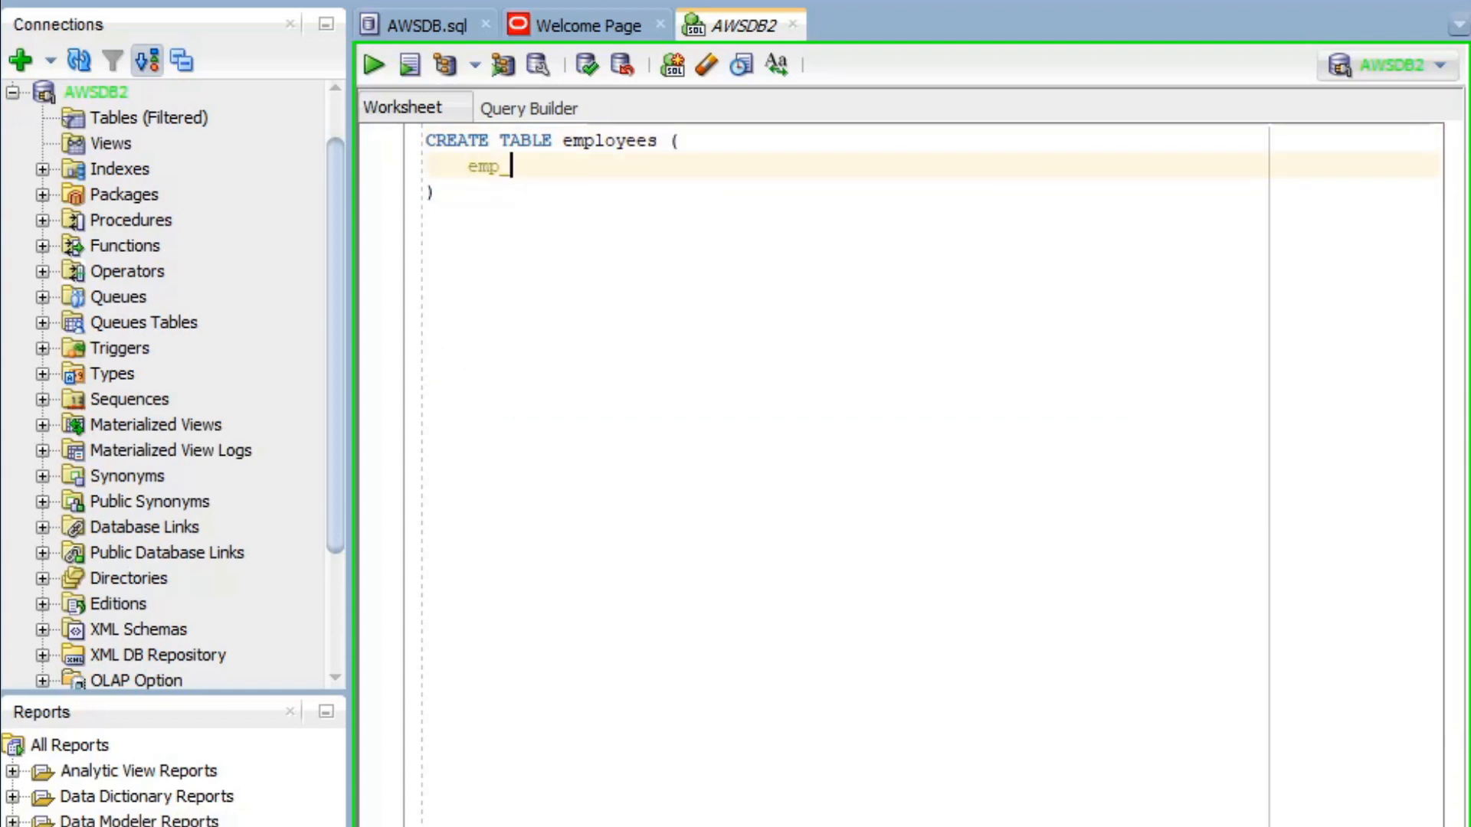
{"action": "type", "text": "id N"}
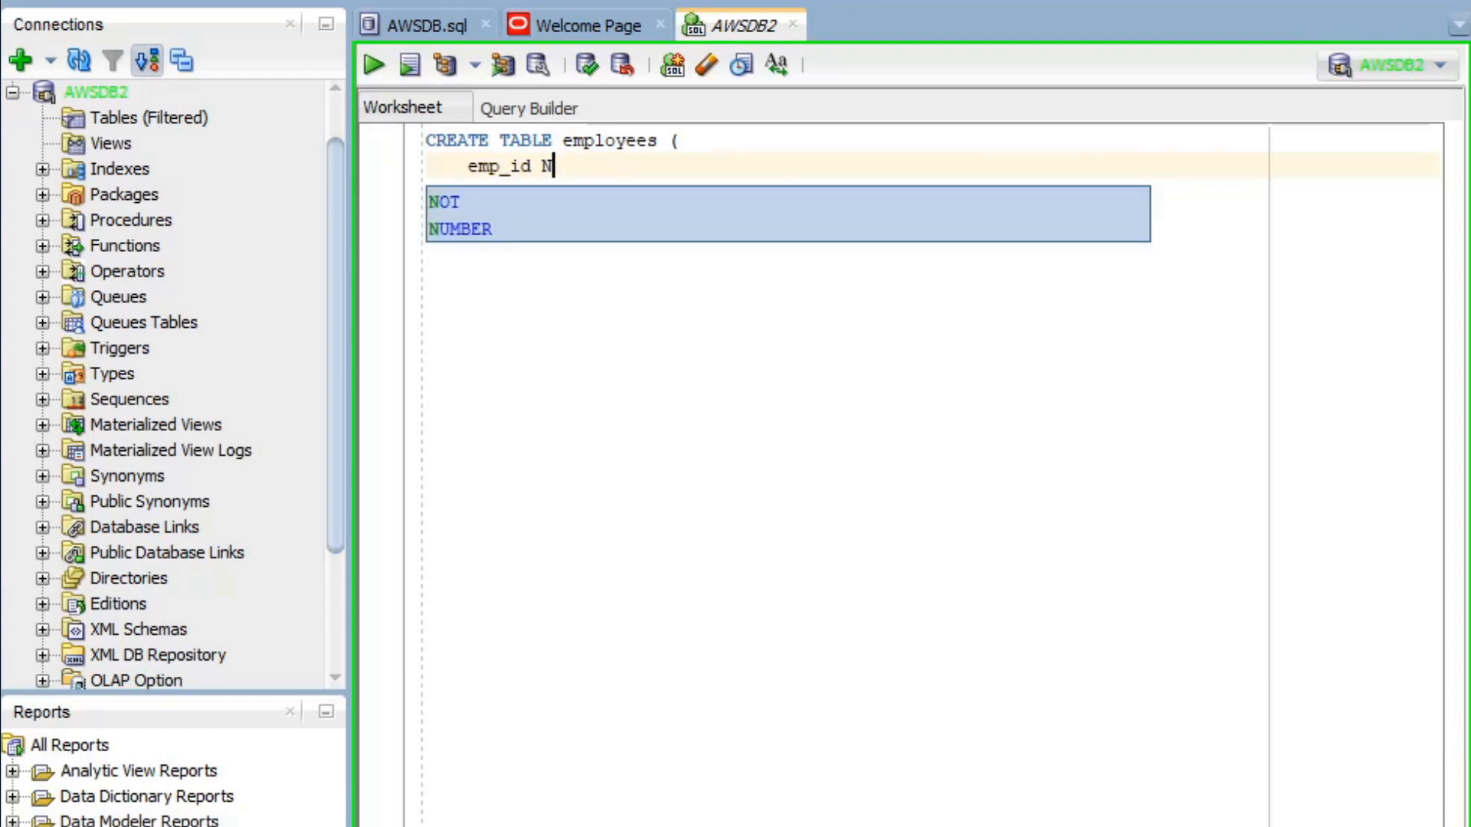
{"action": "key", "text": "Down"}
{"action": "key", "text": "Down"}
{"action": "key", "text": "Return"}
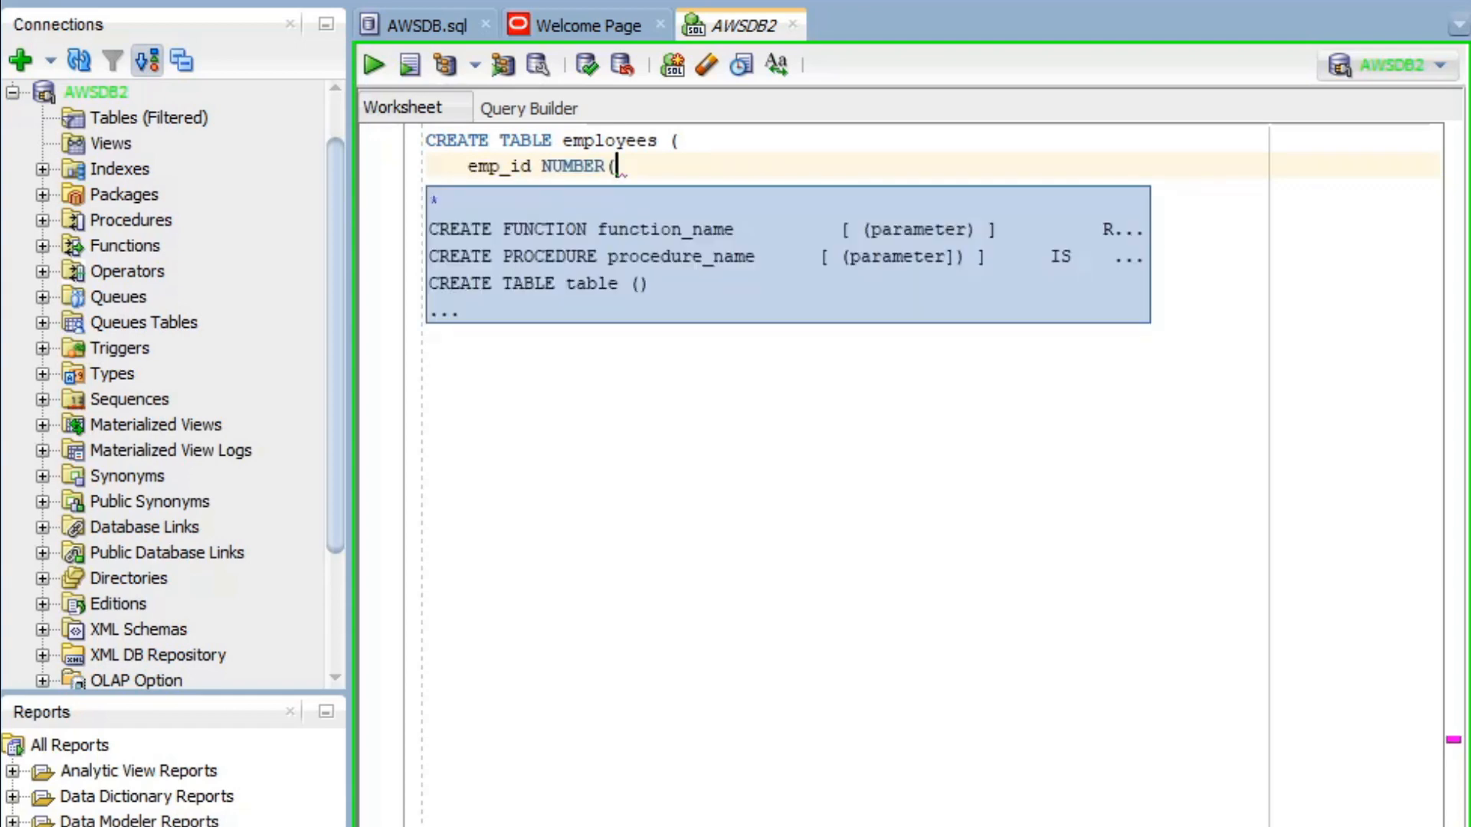
{"action": "type", "text": "(5) PR"}
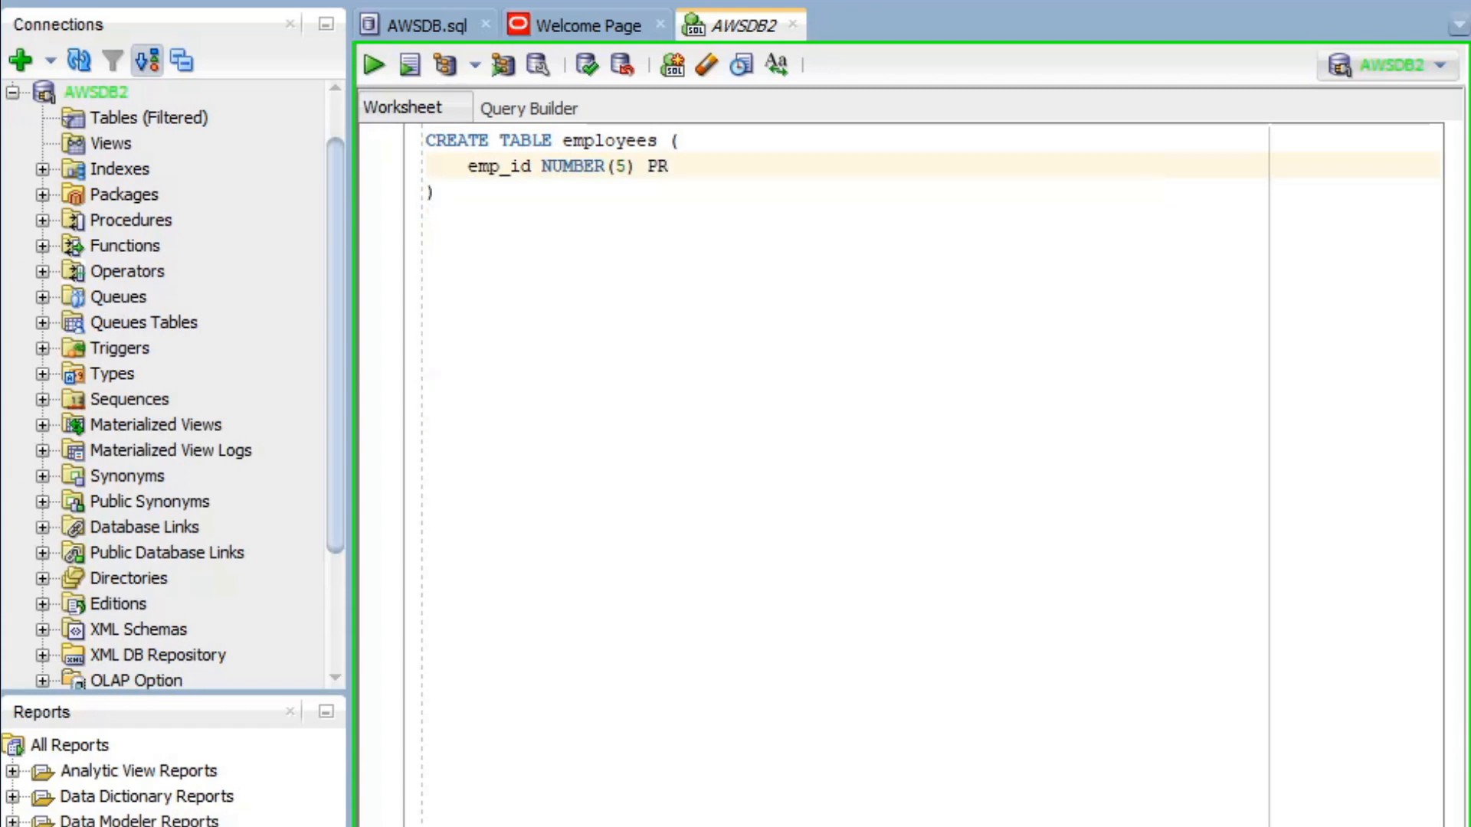
{"action": "type", "text": "IMARY KEY,"}
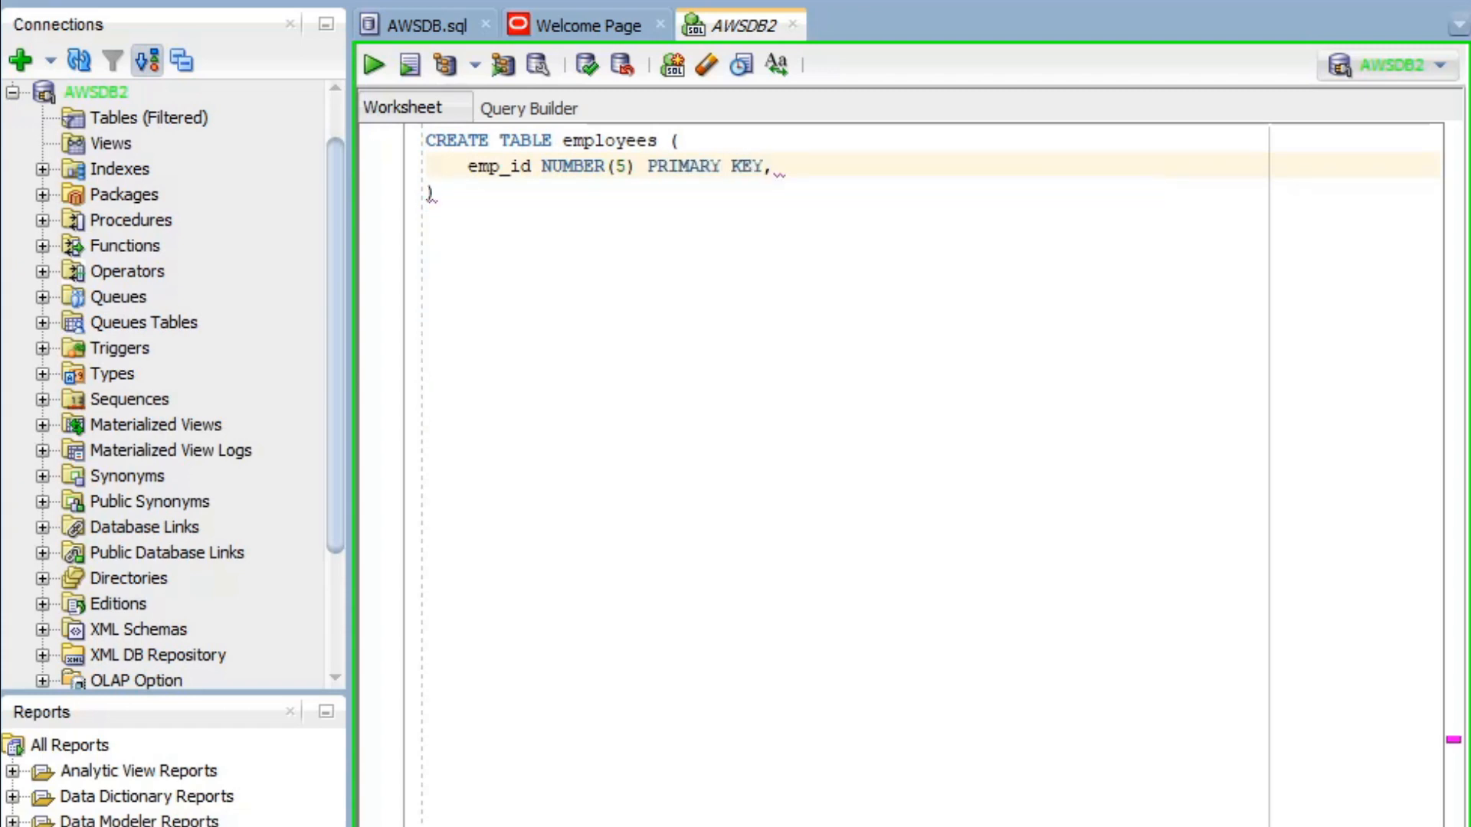
{"action": "key", "text": "Return"}
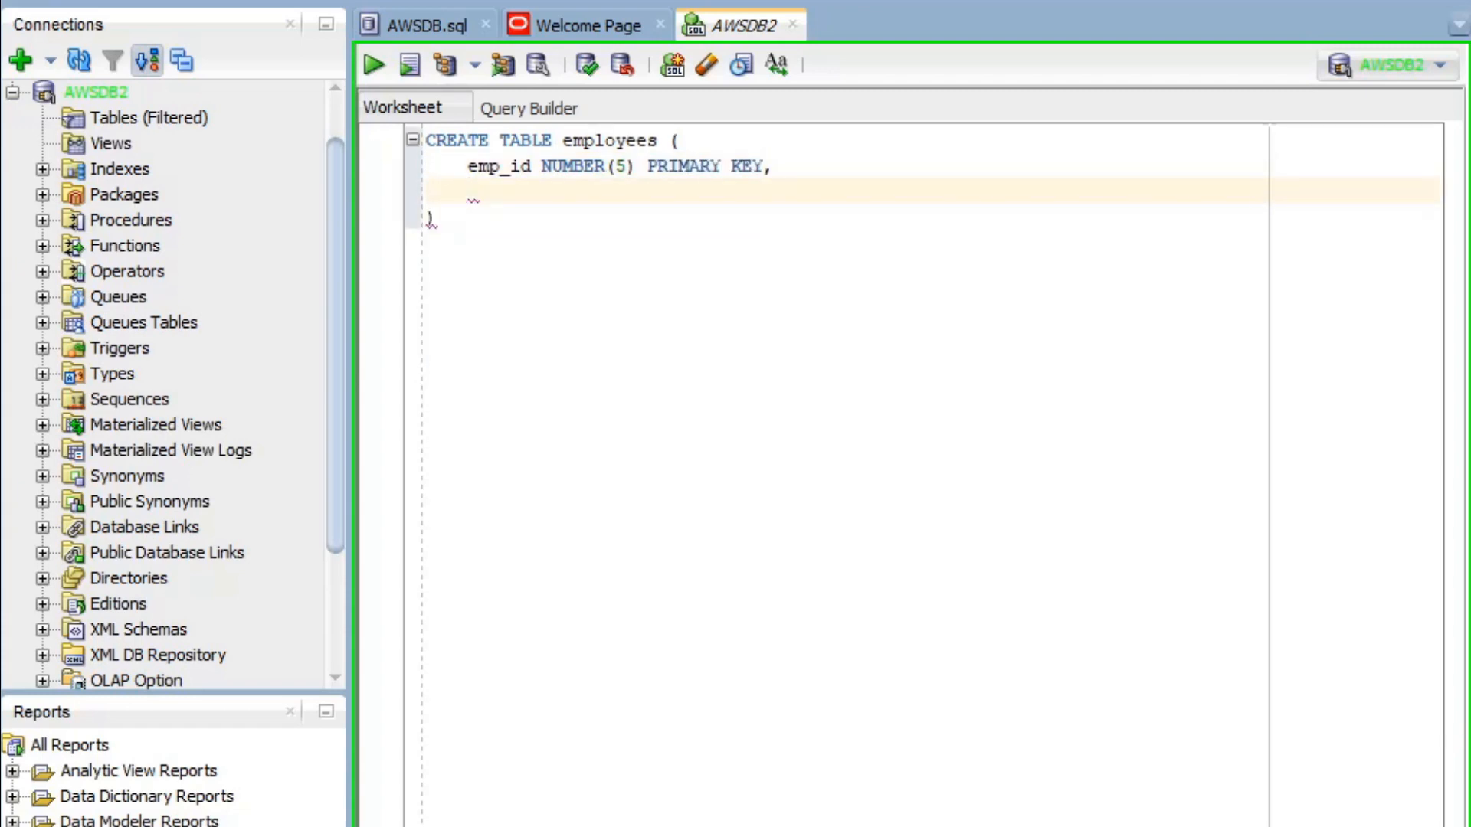
- Add first_name VARCHAR(50) NOT NULL and a duplicated last_name VARCHAR(50) NOT NULL column
{"action": "type", "text": "first_name VAR"}
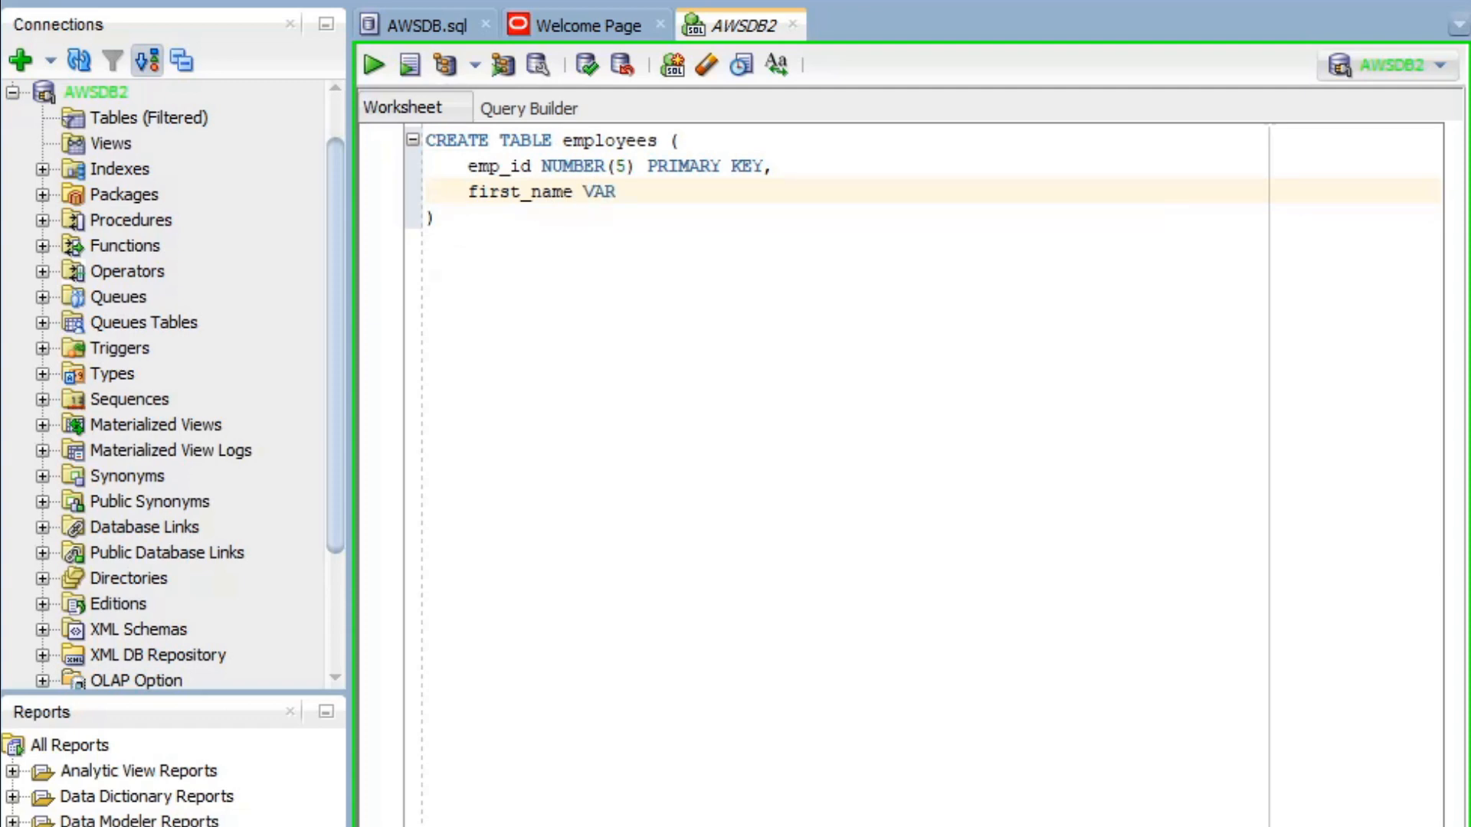
{"action": "type", "text": "CHAR() NOT NULL"}
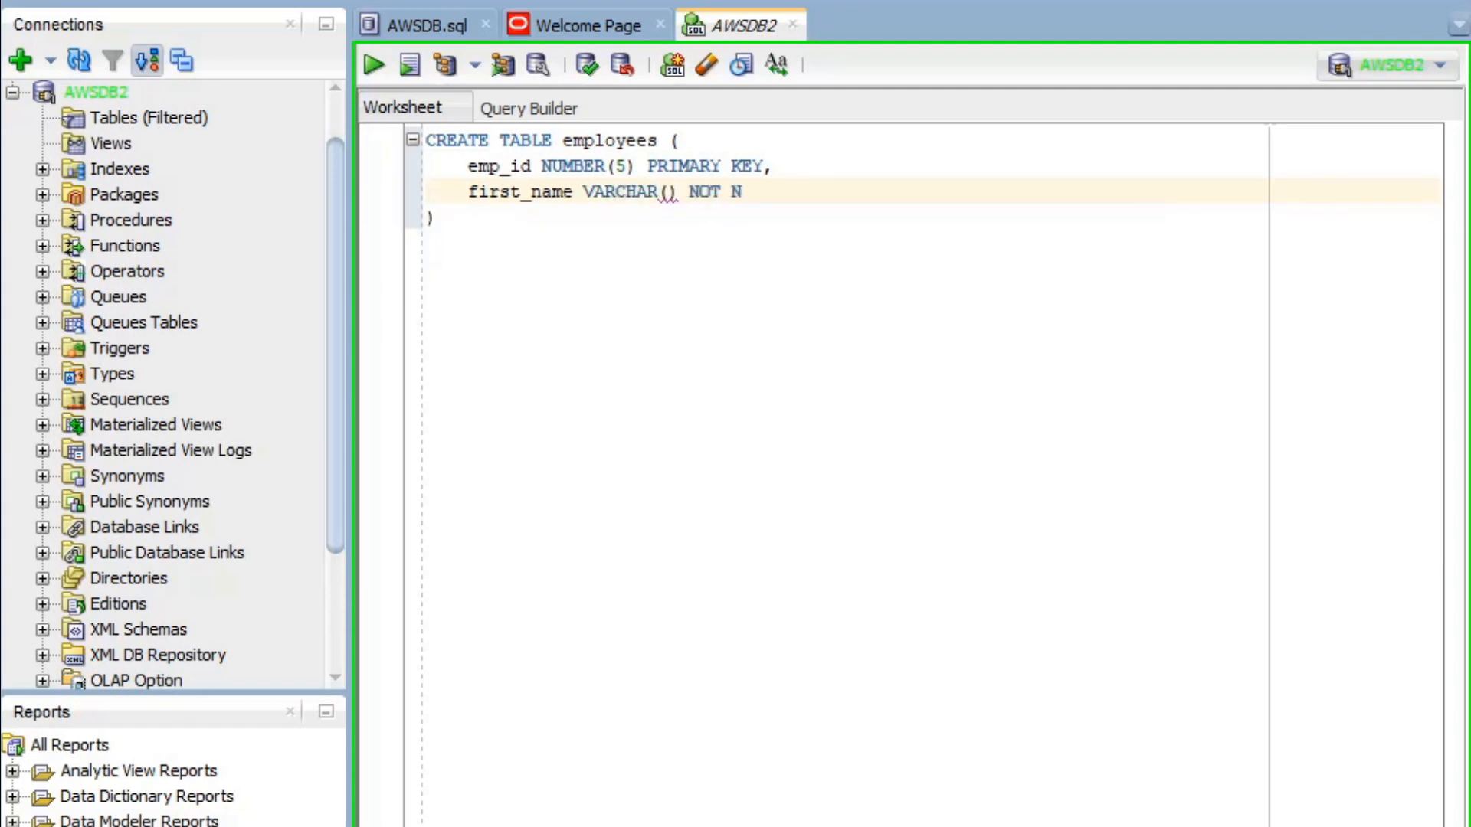
{"action": "key", "text": "Left"}
{"action": "key", "text": "Left"}
{"action": "key", "text": "Left"}
{"action": "key", "text": "Left"}
{"action": "key", "text": "Left"}
{"action": "key", "text": "Left"}
{"action": "key", "text": "Left"}
{"action": "key", "text": "Left"}
{"action": "key", "text": "Left"}
{"action": "key", "text": "Left"}
{"action": "type", "text": "50"}
{"action": "left_click", "coordinate": [786, 192]}
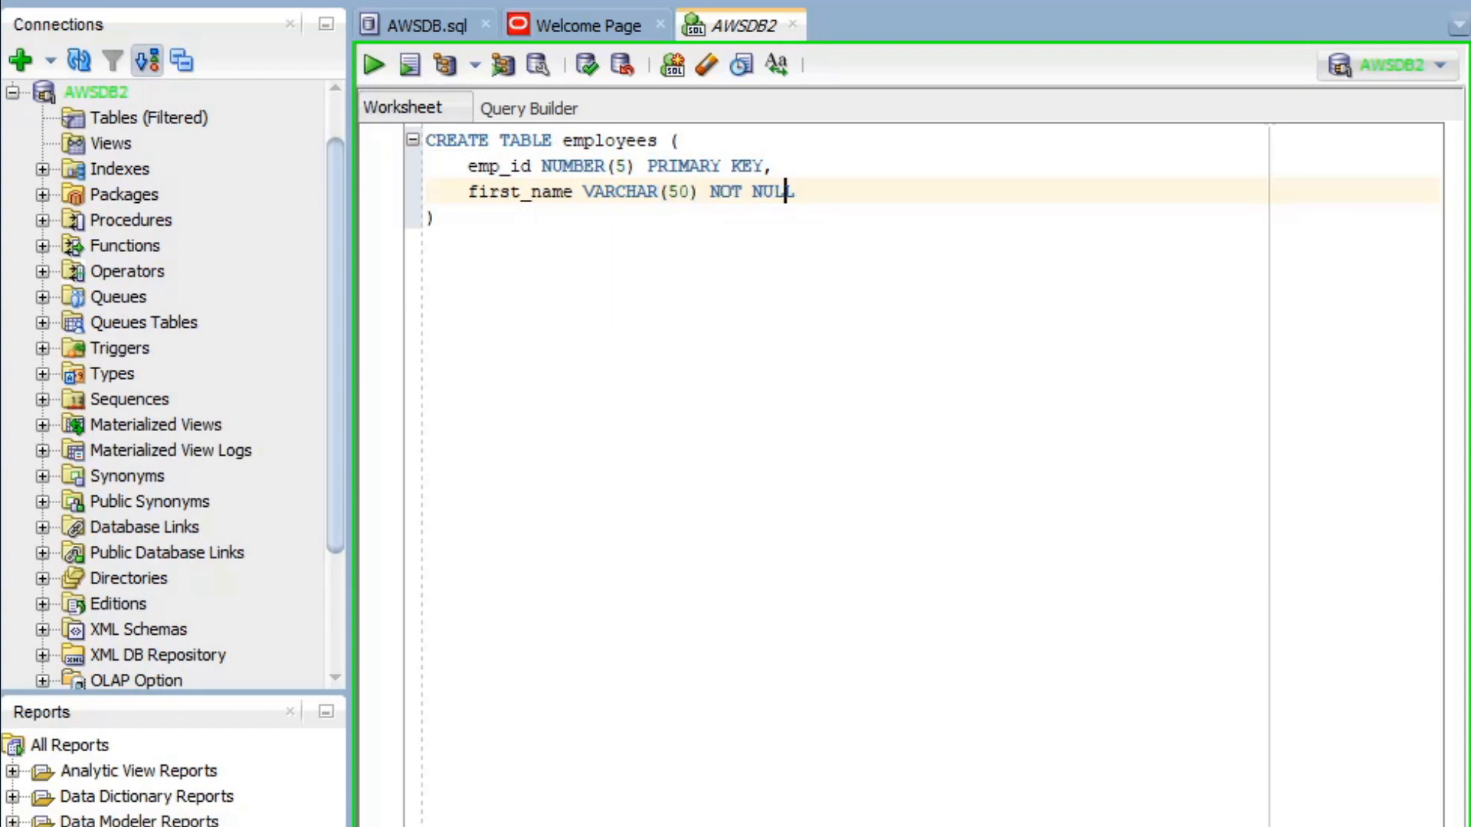
{"action": "type", "text": ","}
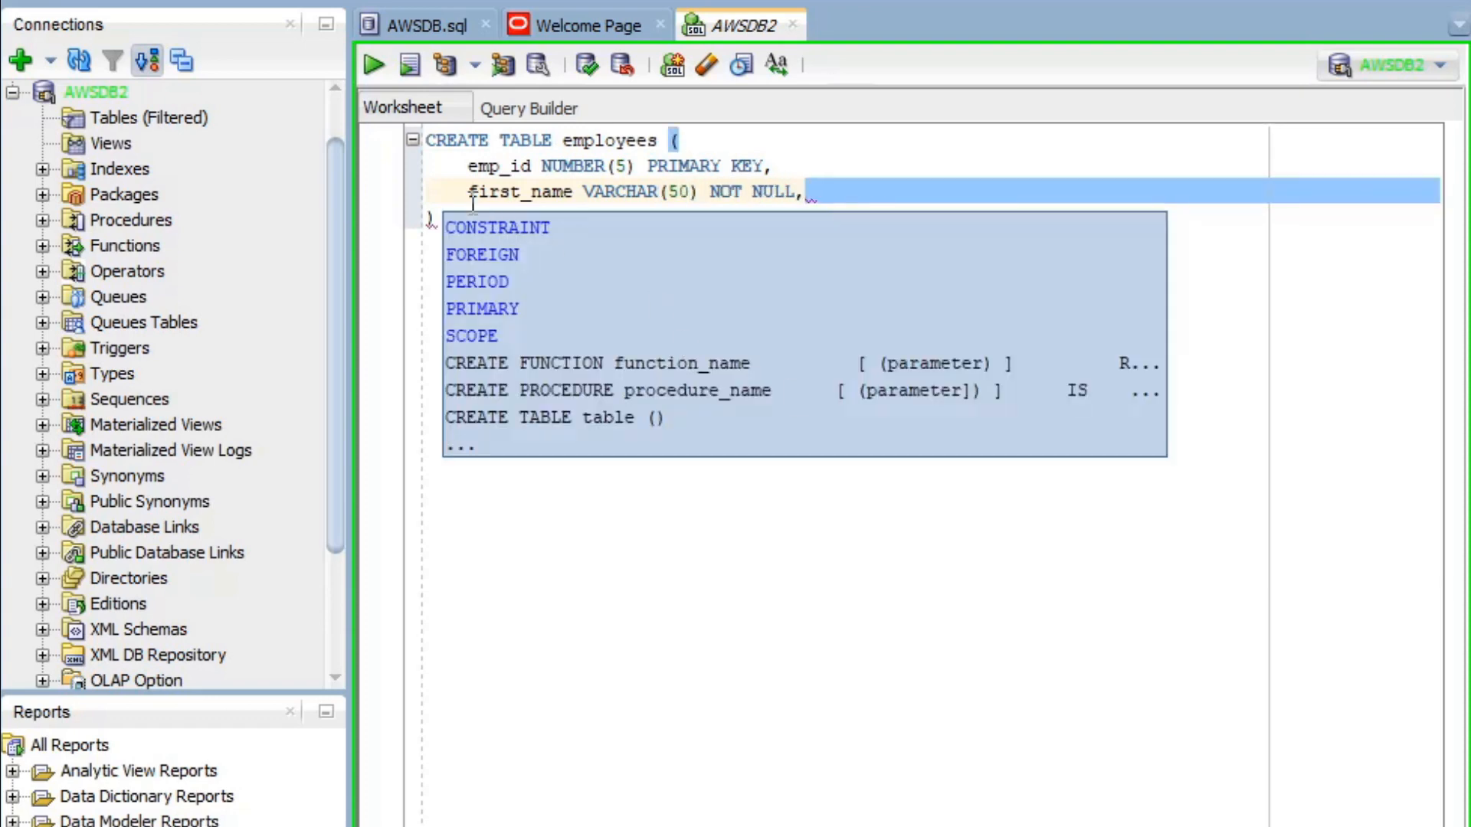
{"action": "left_click_drag", "start_coordinate": [470, 191], "coordinate": [844, 193]}
{"action": "key", "text": "ctrl+c"}
{"action": "left_click", "coordinate": [842, 193]}
{"action": "key", "text": "Return"}
{"action": "key", "text": "ctrl+v"}
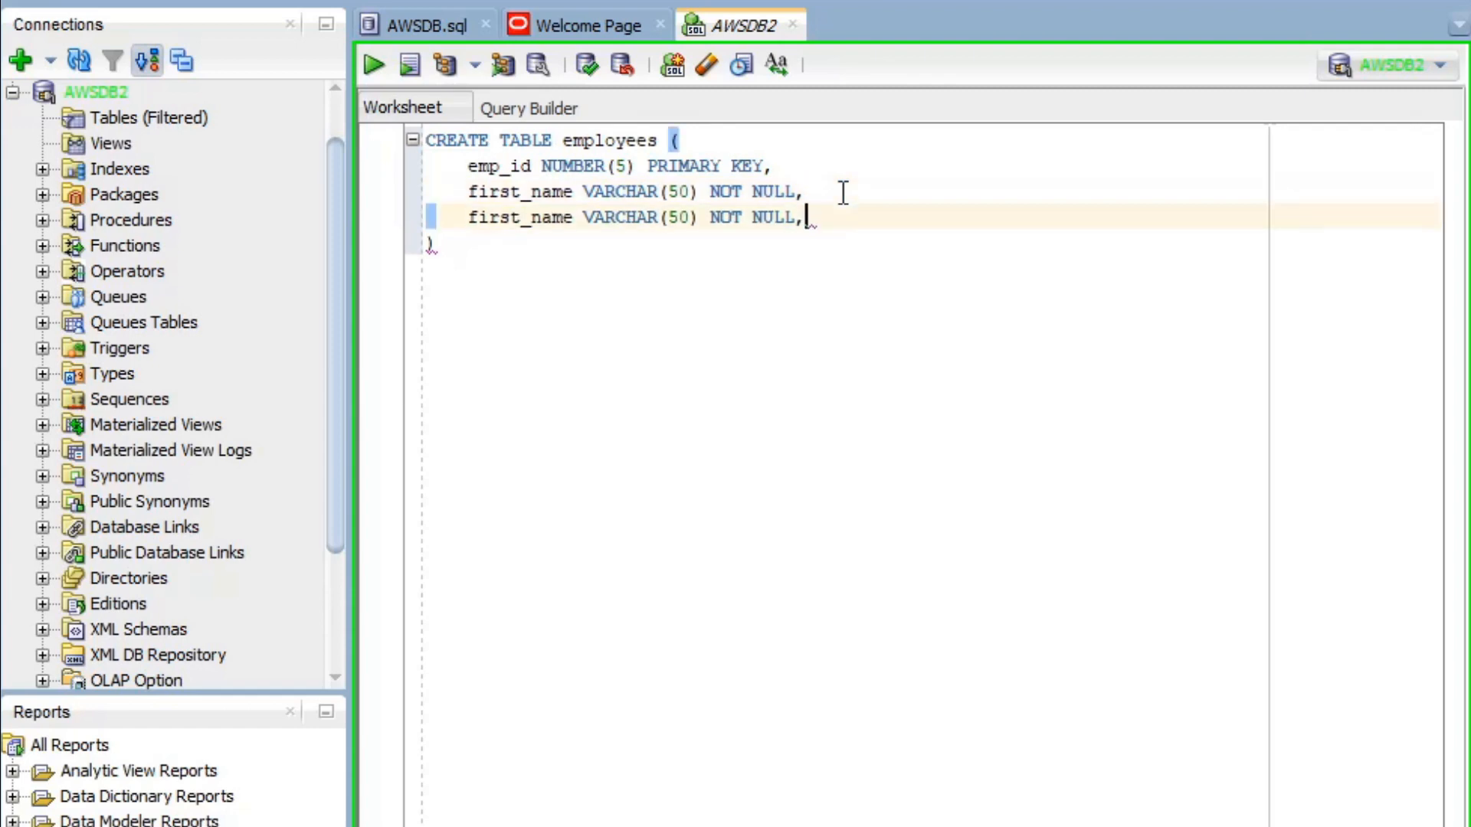
{"action": "left_click_drag", "start_coordinate": [521, 219], "coordinate": [468, 219]}
{"action": "key", "text": "BackSpace"}
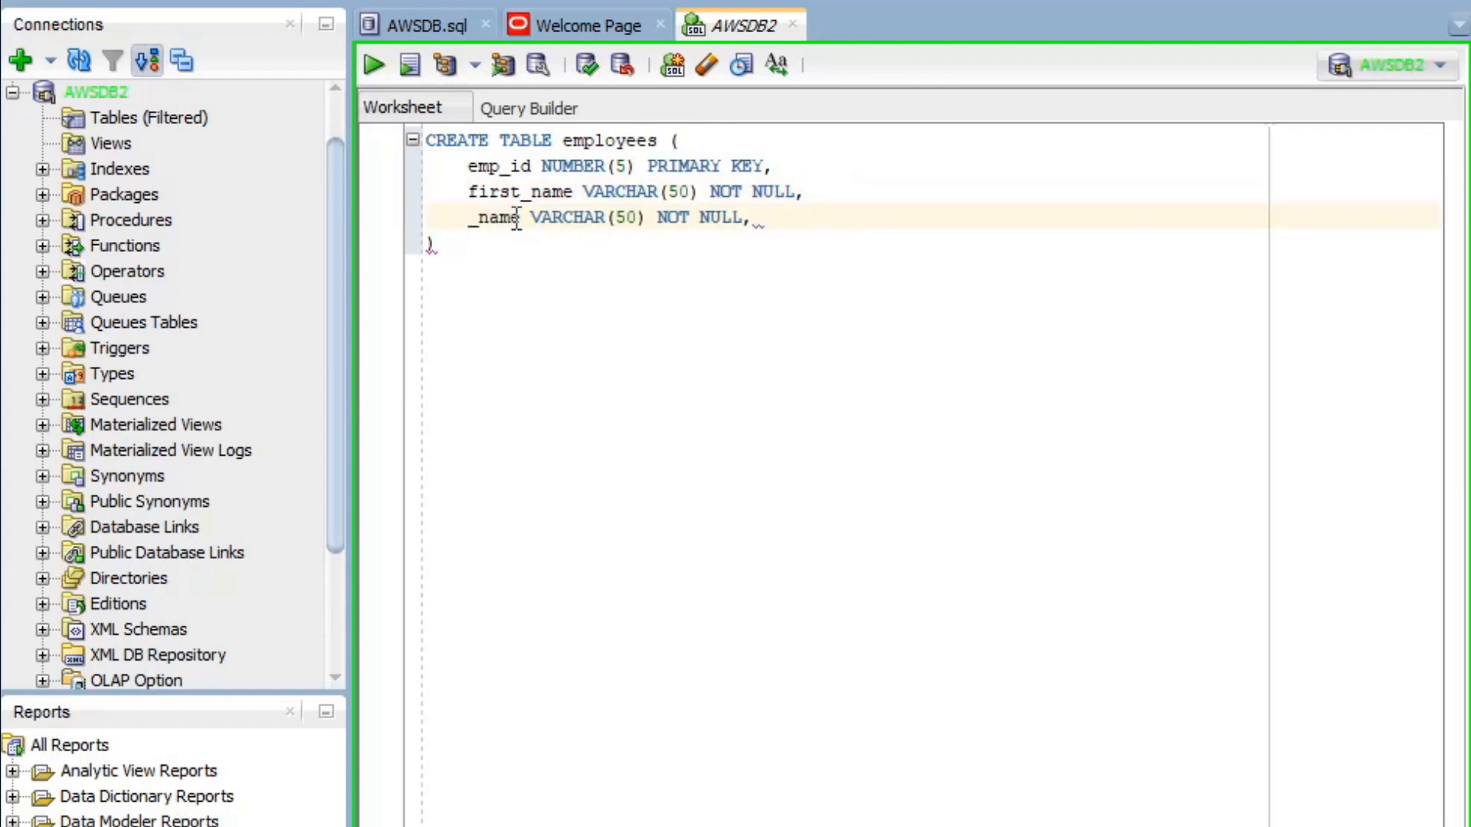
{"action": "type", "text": "last"}
{"action": "left_click", "coordinate": [807, 223]}
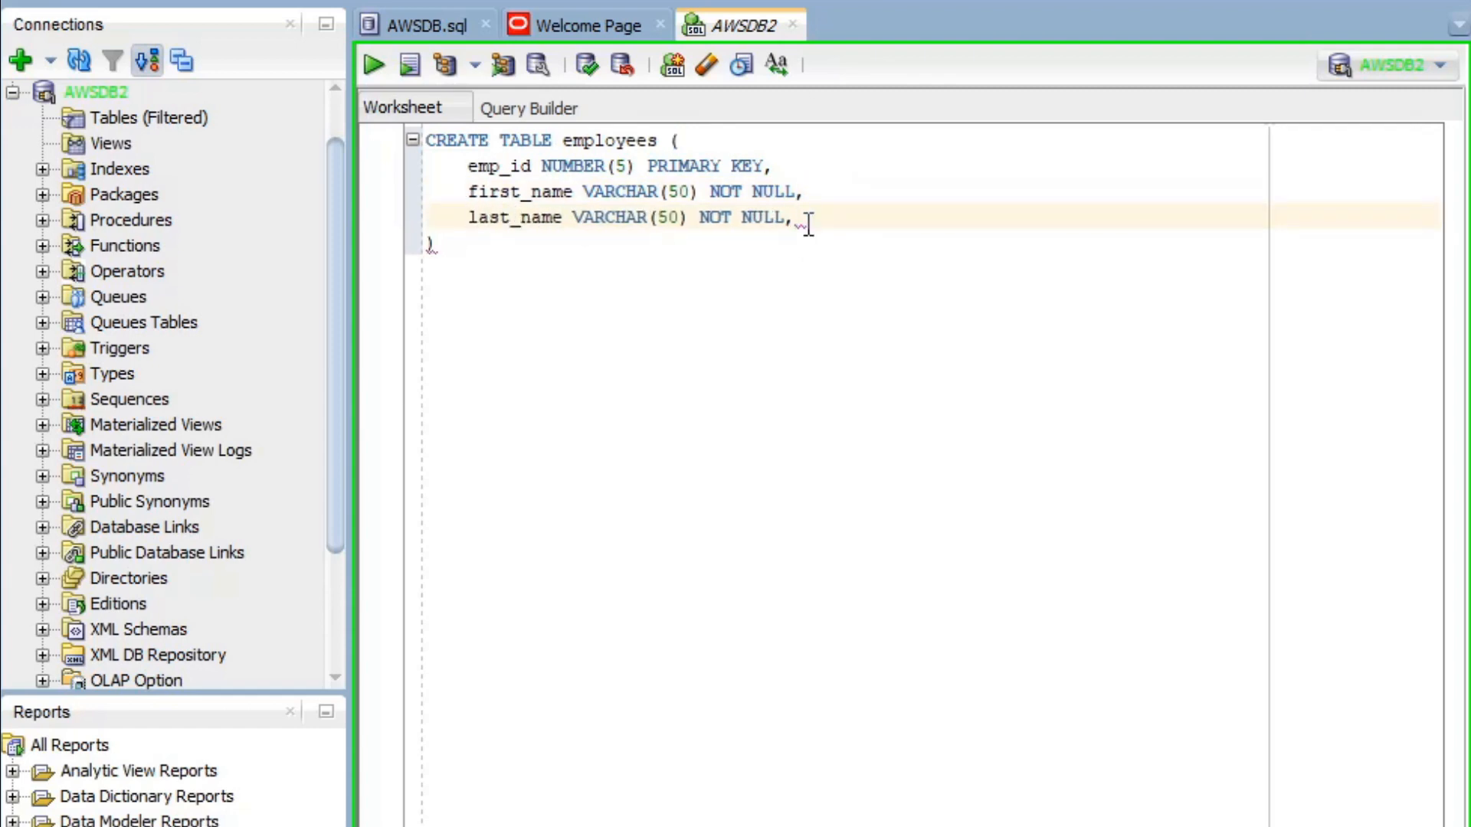
- Add hire_date DATE and departement_id NUMBER(3) columns, then select the whole statement
{"action": "key", "text": "Return"}
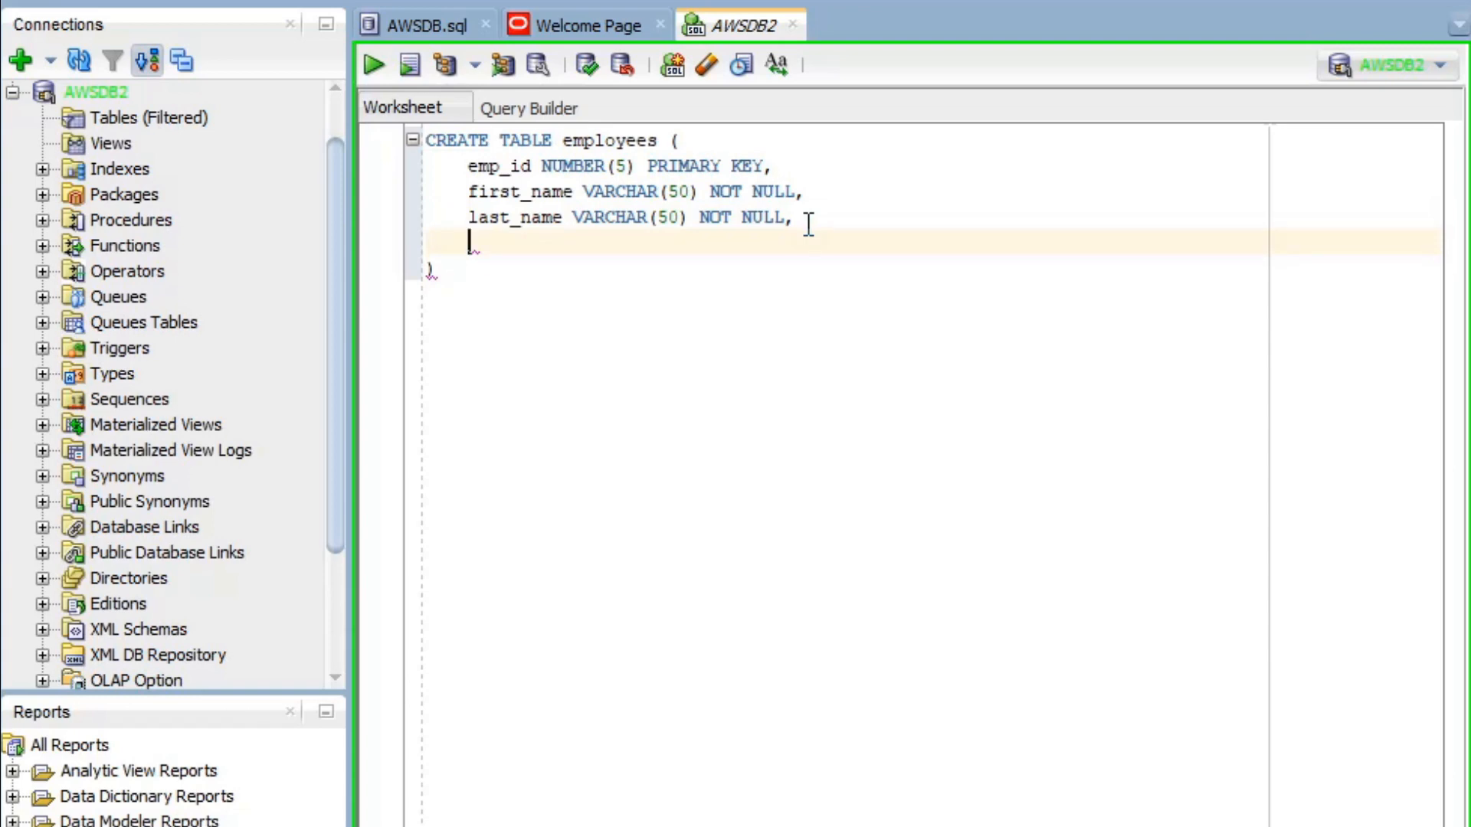
{"action": "type", "text": "hire_date"}
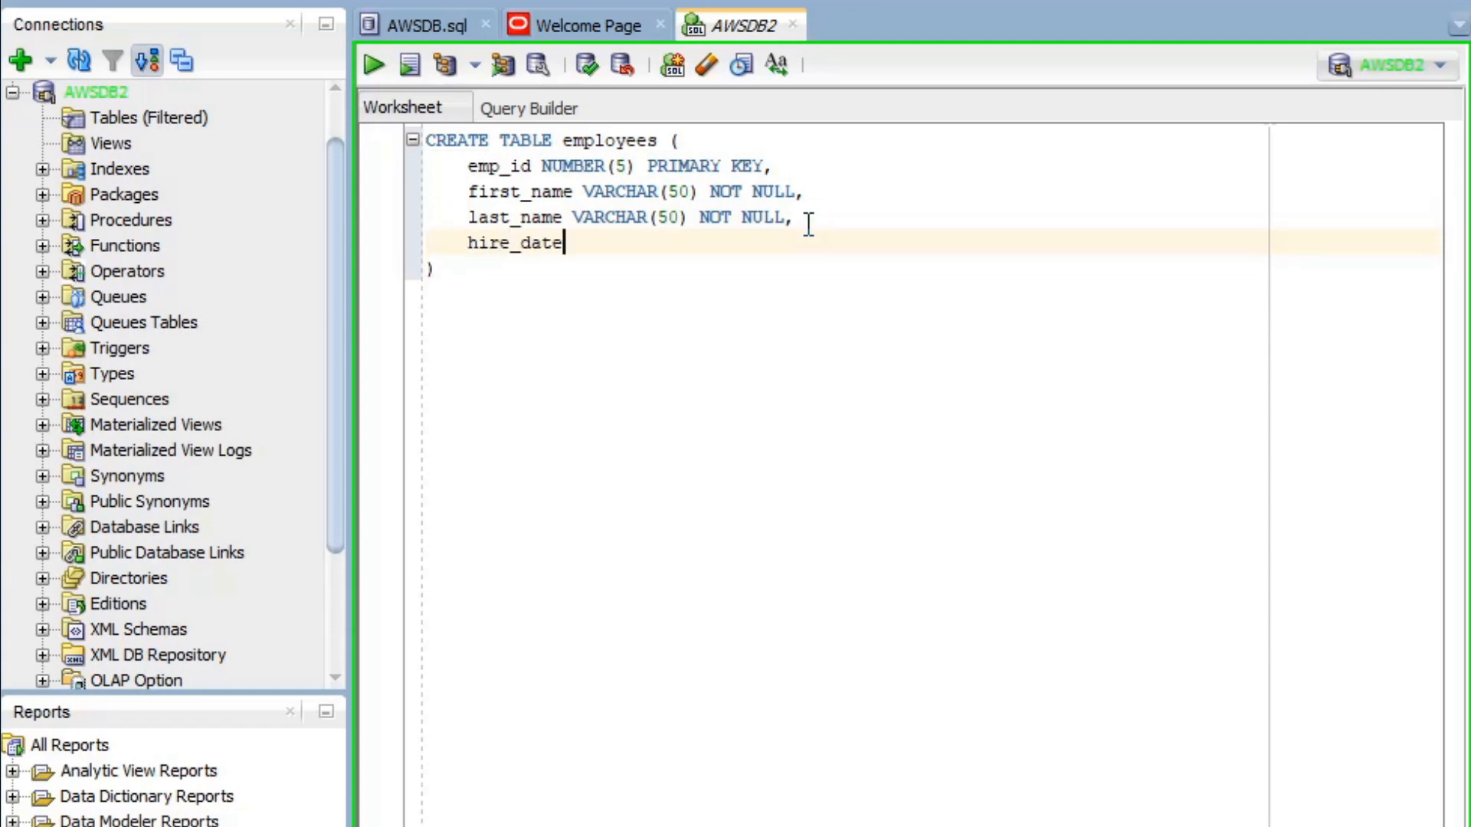
{"action": "type", "text": " DATE,"}
{"action": "key", "text": "Return"}
{"action": "type", "text": "departement"}
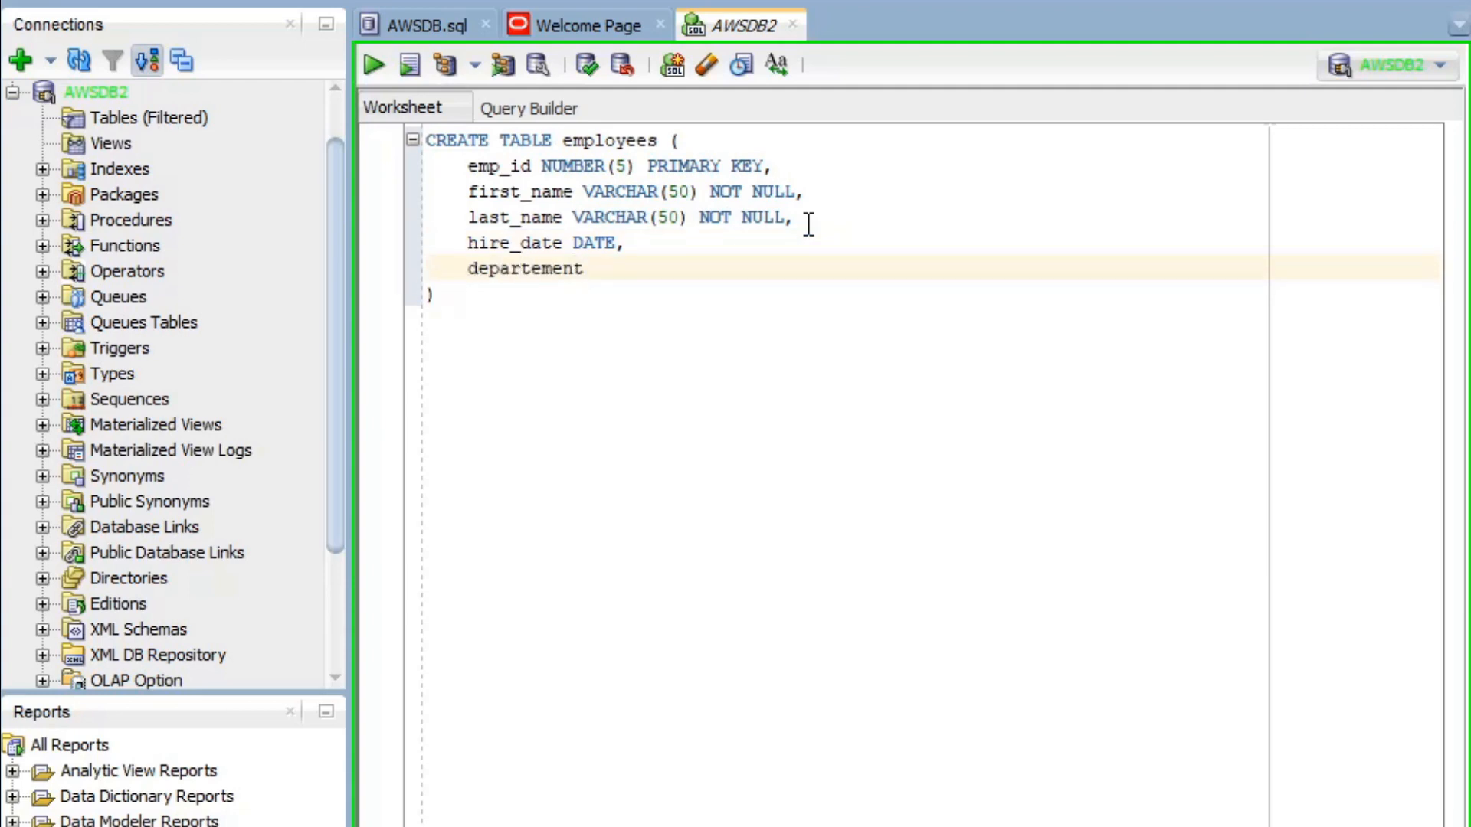
{"action": "type", "text": "_id NUMBER("}
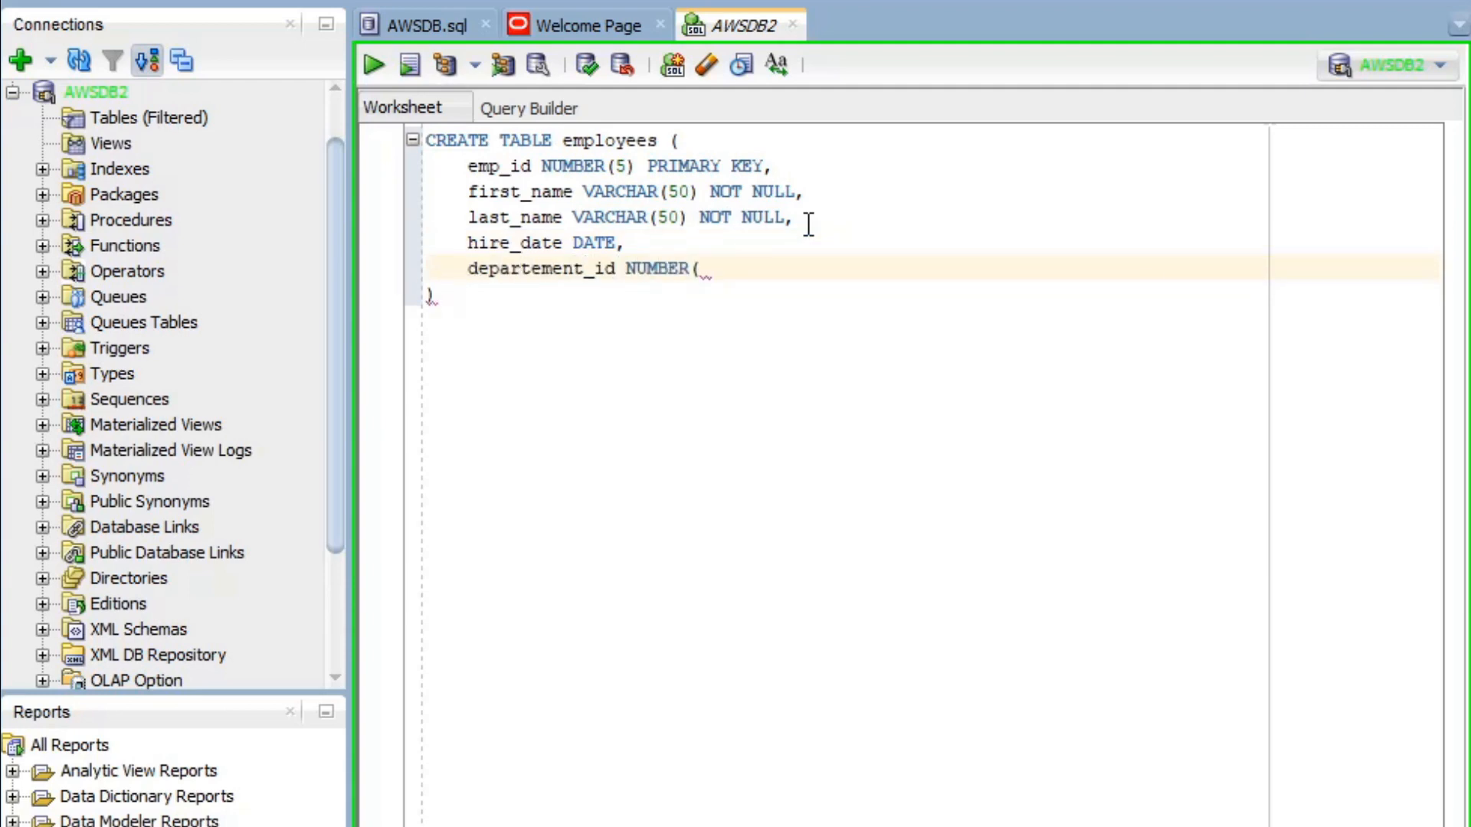
{"action": "type", "text": "3)"}
{"action": "key", "text": "Escape"}
{"action": "key", "text": "ctrl+a"}
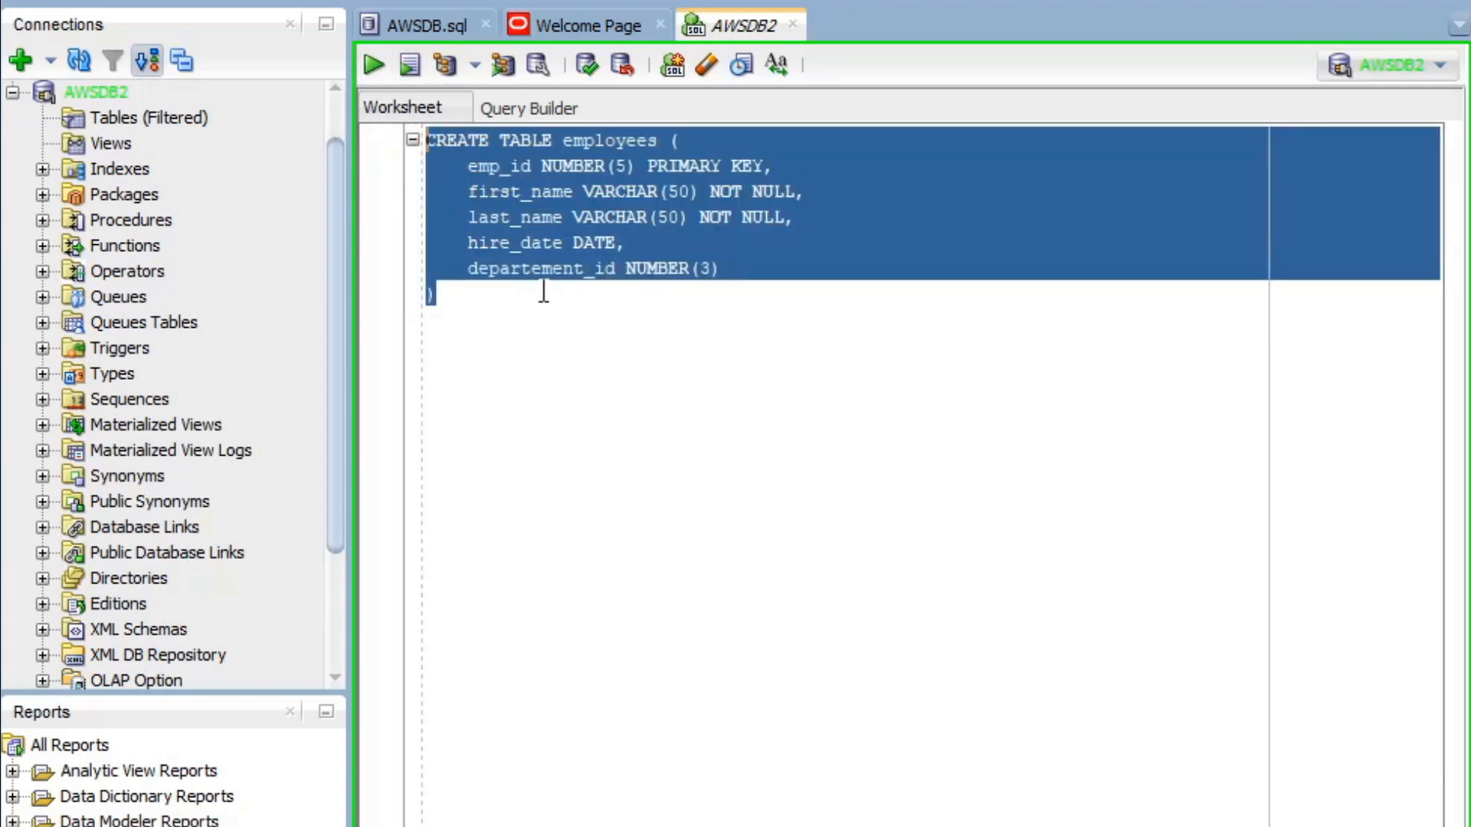
- Run the CREATE TABLE script, refresh Tables, and open the new EMPLOYEES table
{"action": "left_click", "coordinate": [408, 67]}
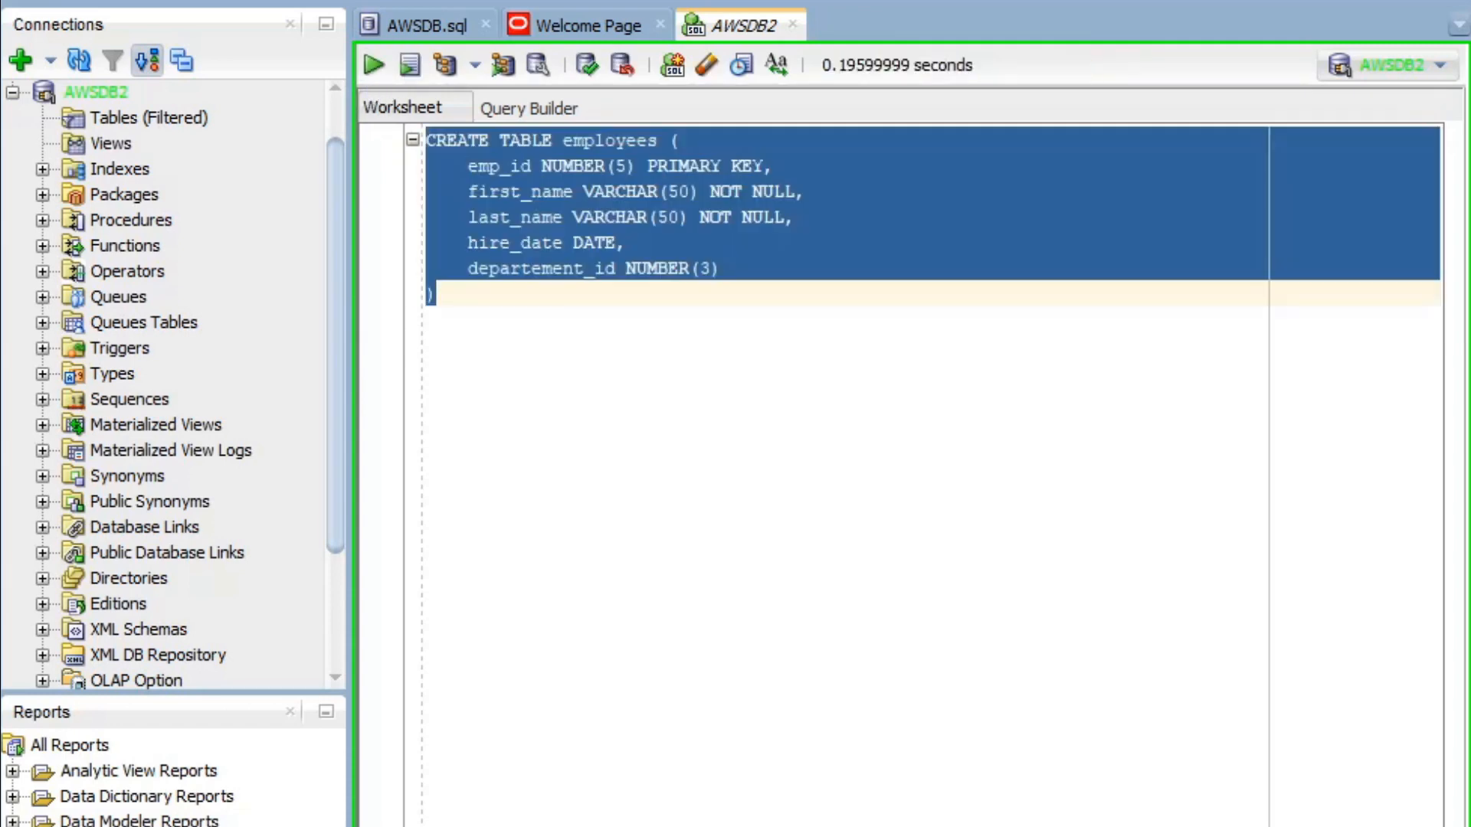
{"action": "left_click", "coordinate": [728, 538]}
{"action": "left_click", "coordinate": [132, 121]}
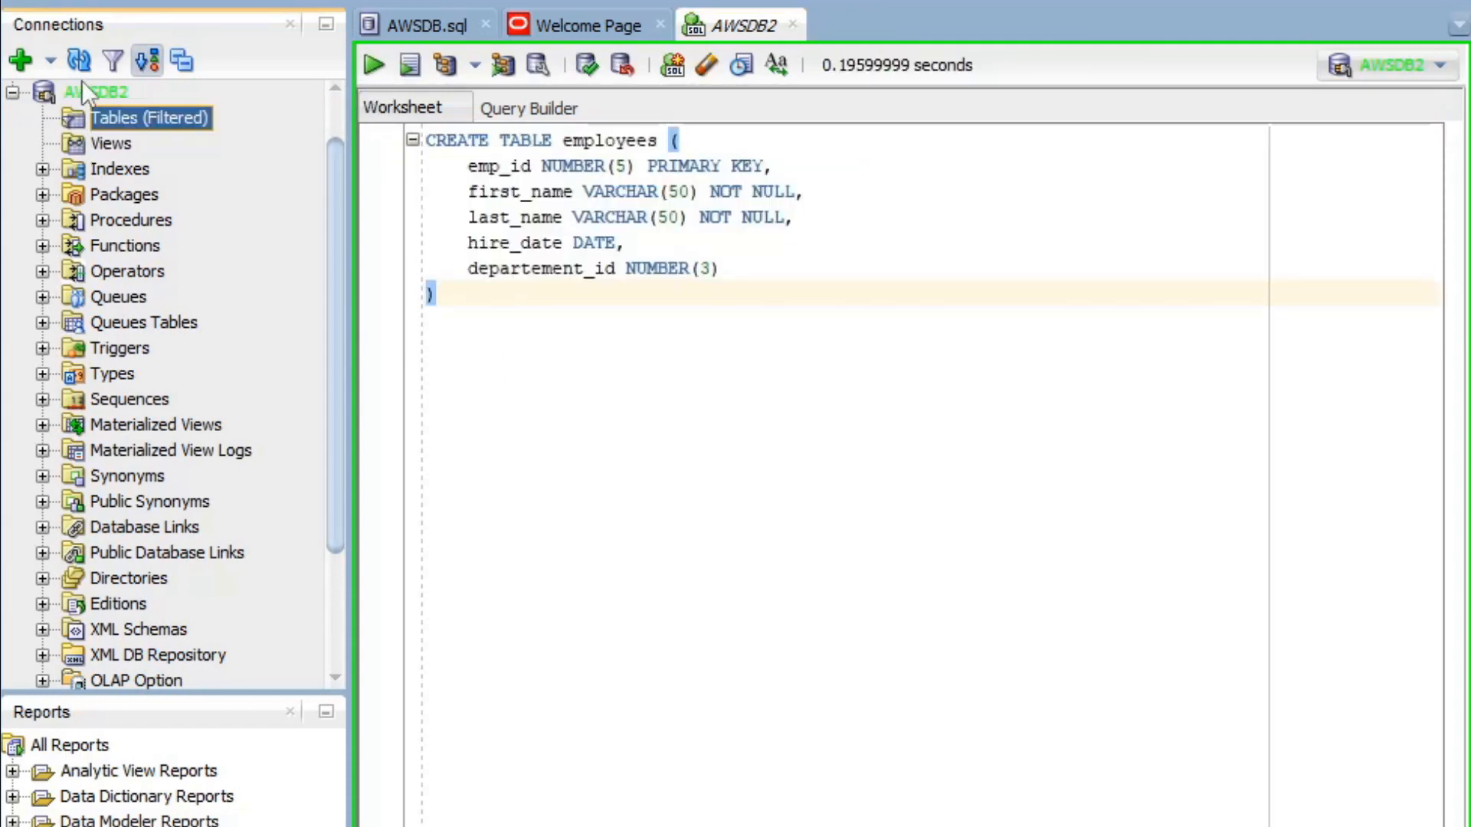
{"action": "left_click", "coordinate": [78, 67]}
{"action": "left_click", "coordinate": [43, 120]}
{"action": "left_click", "coordinate": [172, 143]}
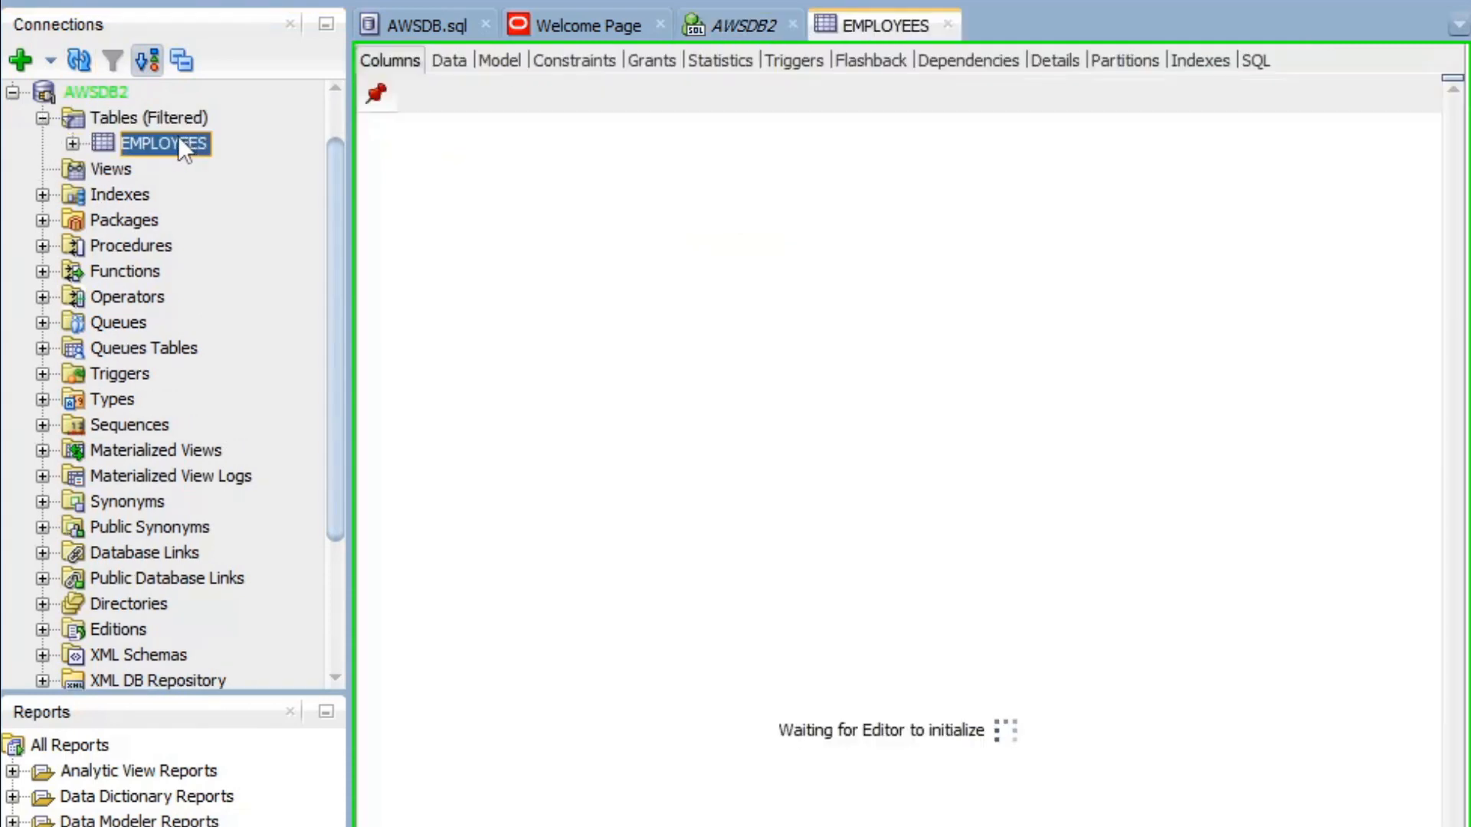
- Close the AWSDB.sql and Welcome Page tabs, review the EMPLOYEES columns, and return to AWSDB2
{"action": "left_click", "coordinate": [485, 25]}
{"action": "left_click", "coordinate": [505, 25]}
{"action": "left_click_drag", "start_coordinate": [1180, 280], "coordinate": [514, 161]}
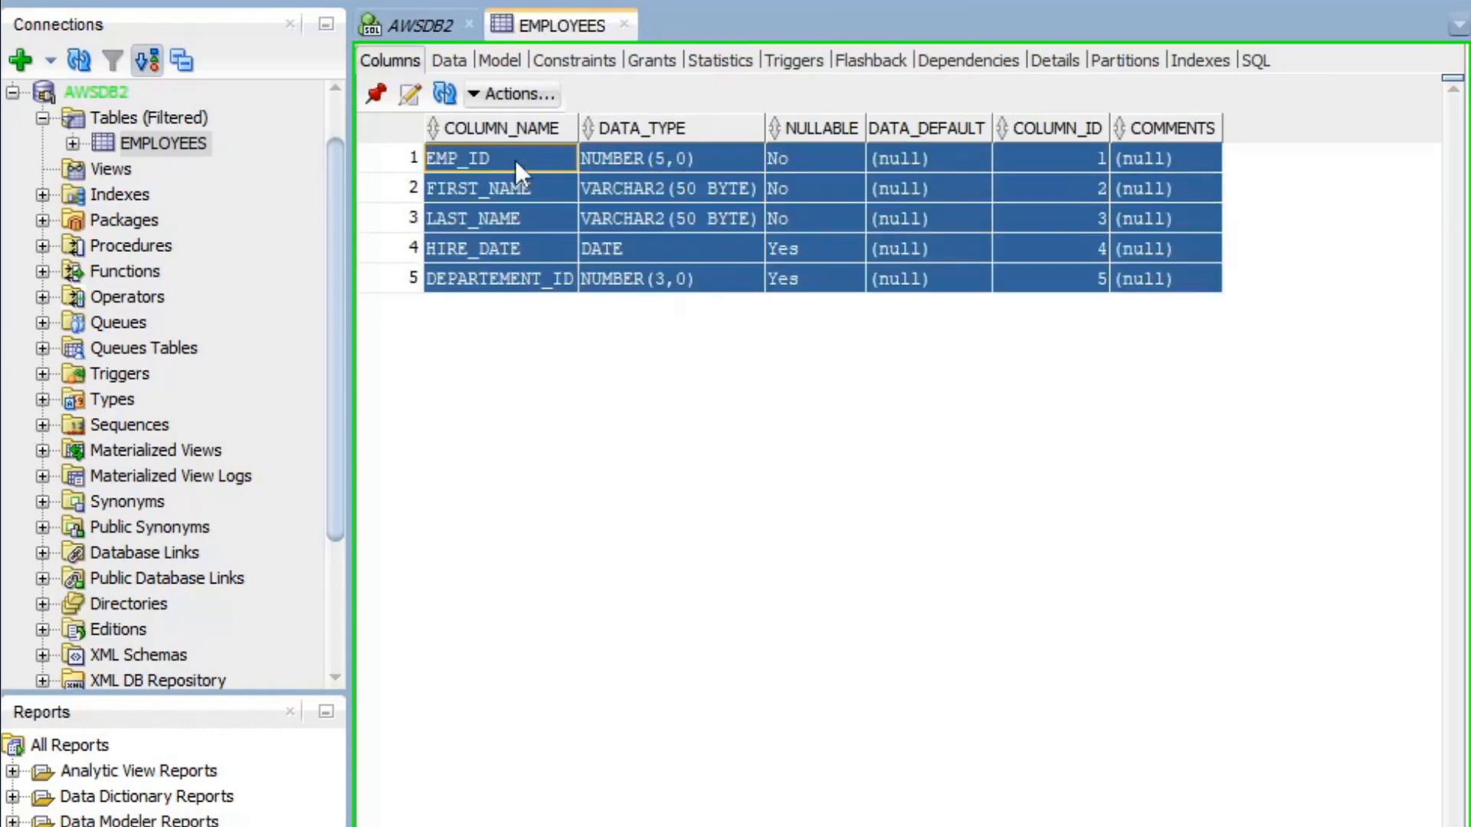
{"action": "left_click", "coordinate": [687, 287]}
{"action": "left_click", "coordinate": [769, 274]}
{"action": "left_click", "coordinate": [407, 28]}
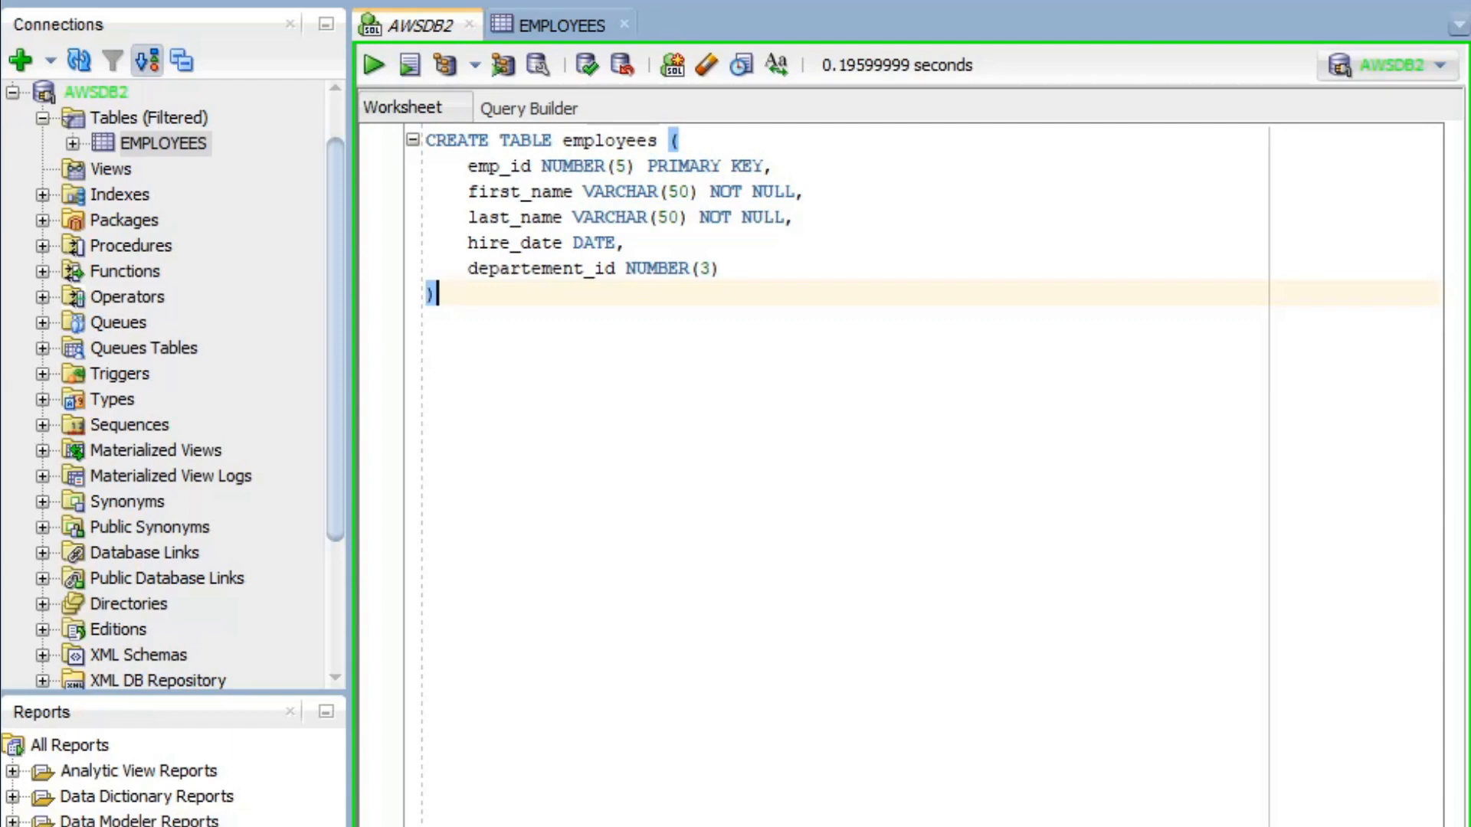
- Below the CREATE TABLE, add the comment '-- get table' and the query 'Select * from employees;'
{"action": "key", "text": "Return"}
{"action": "key", "text": "Return"}
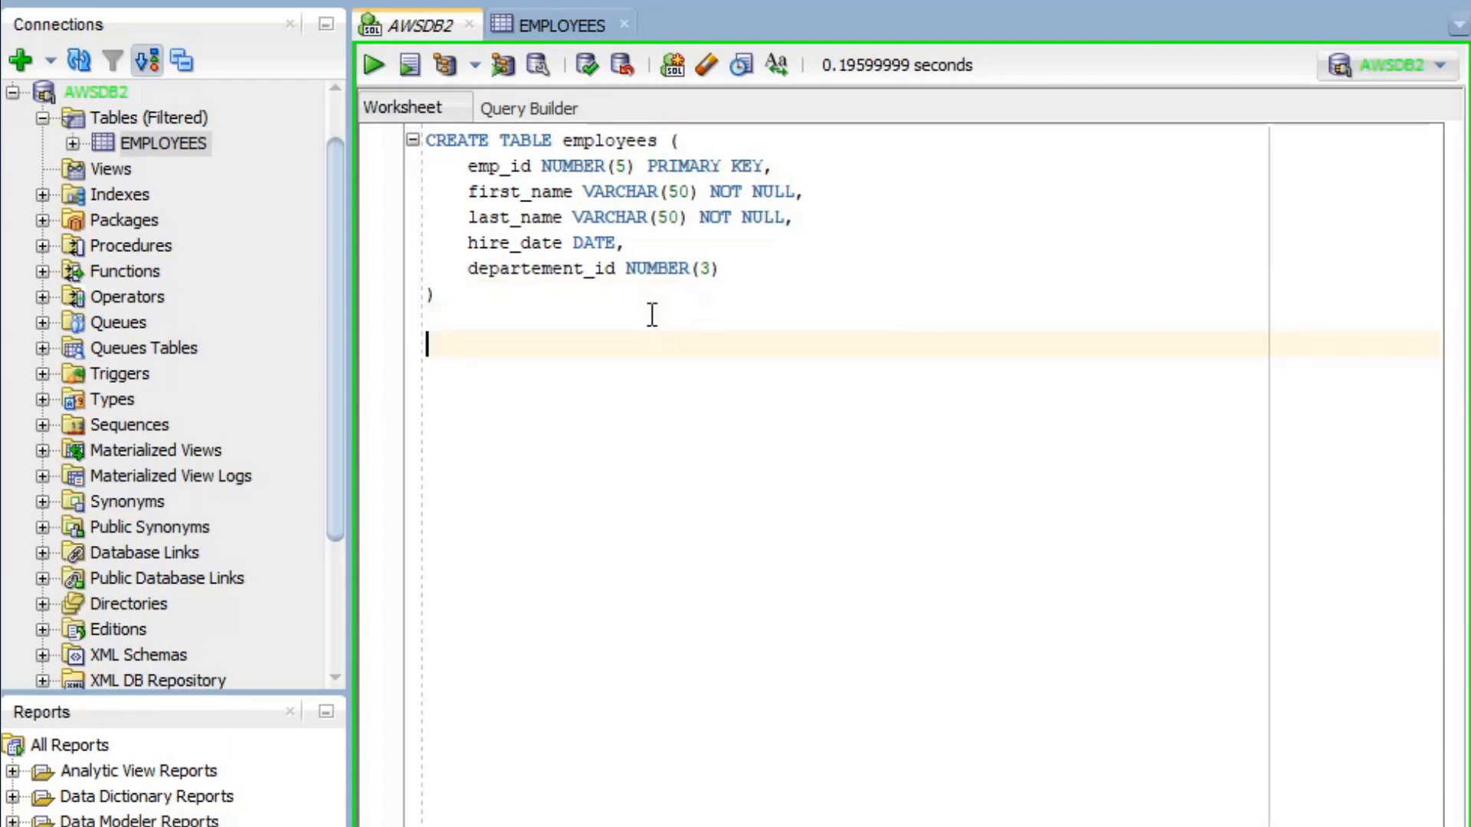
{"action": "type", "text": "-- get table"}
{"action": "key", "text": "Return"}
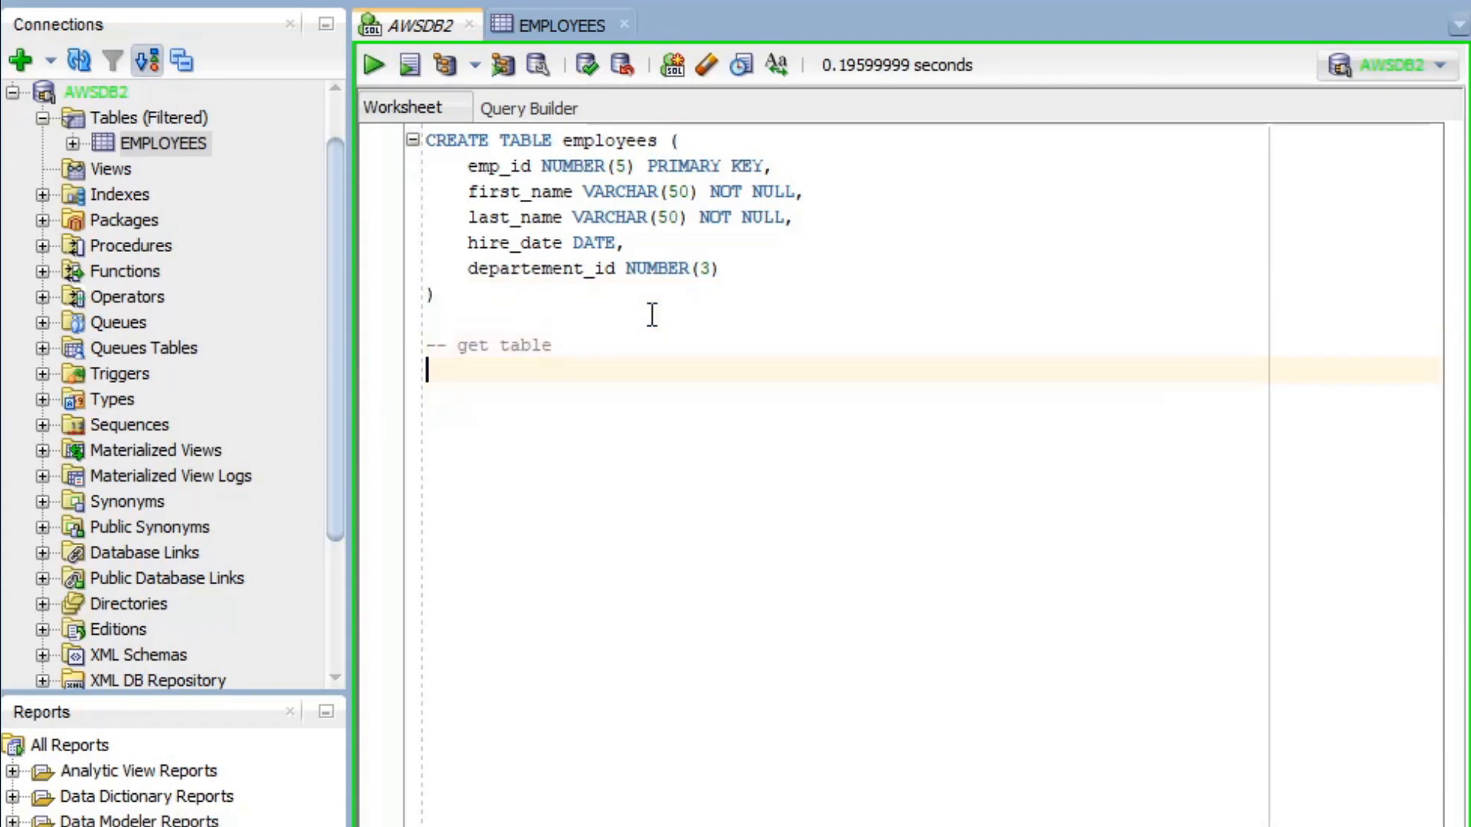
{"action": "type", "text": "Sle"}
{"action": "key", "text": "BackSpace"}
{"action": "key", "text": "BackSpace"}
{"action": "type", "text": "el"}
{"action": "key", "text": "BackSpace"}
{"action": "type", "text": "lect "}
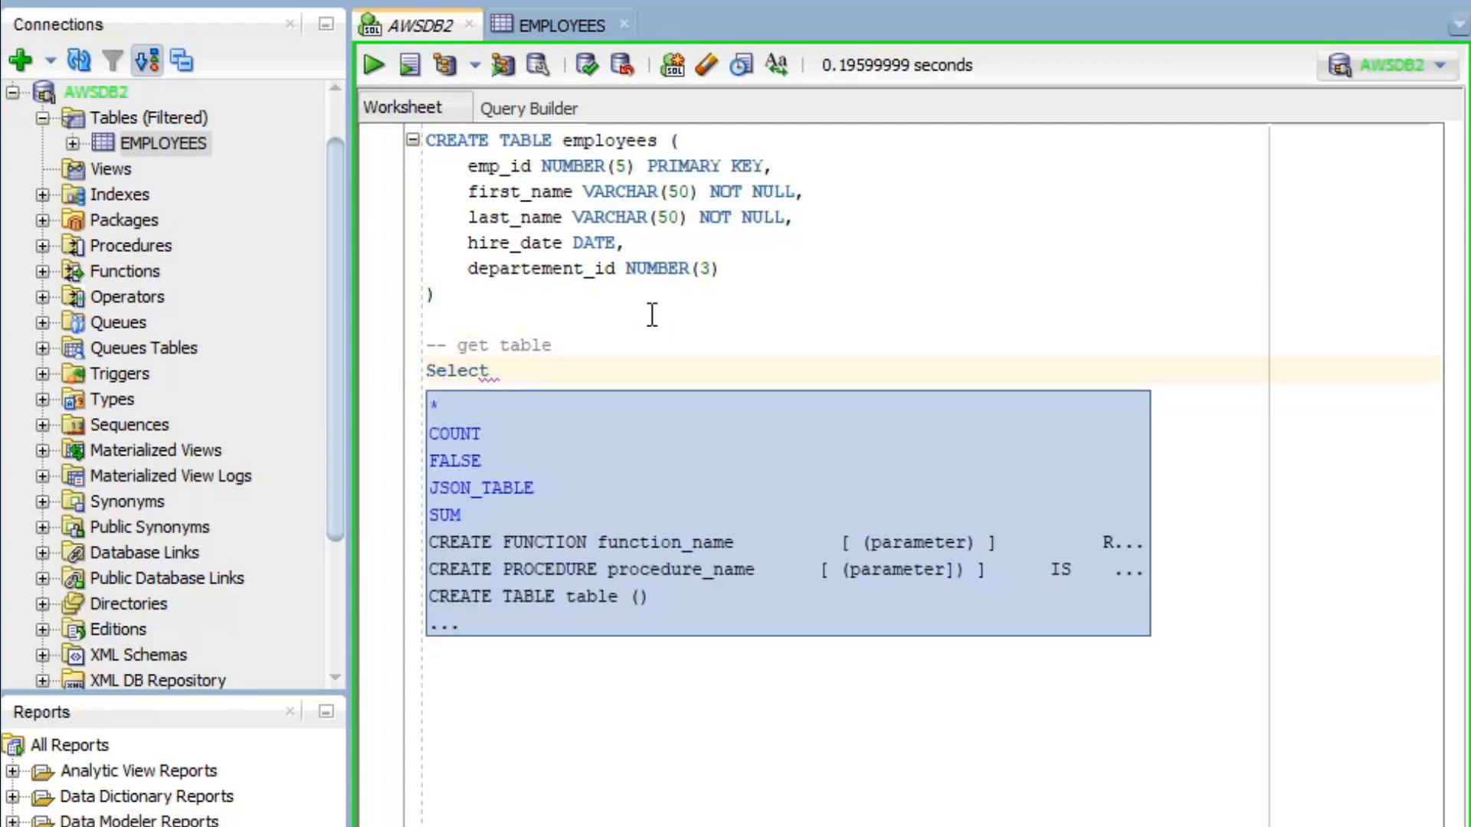
{"action": "type", "text": "* from"}
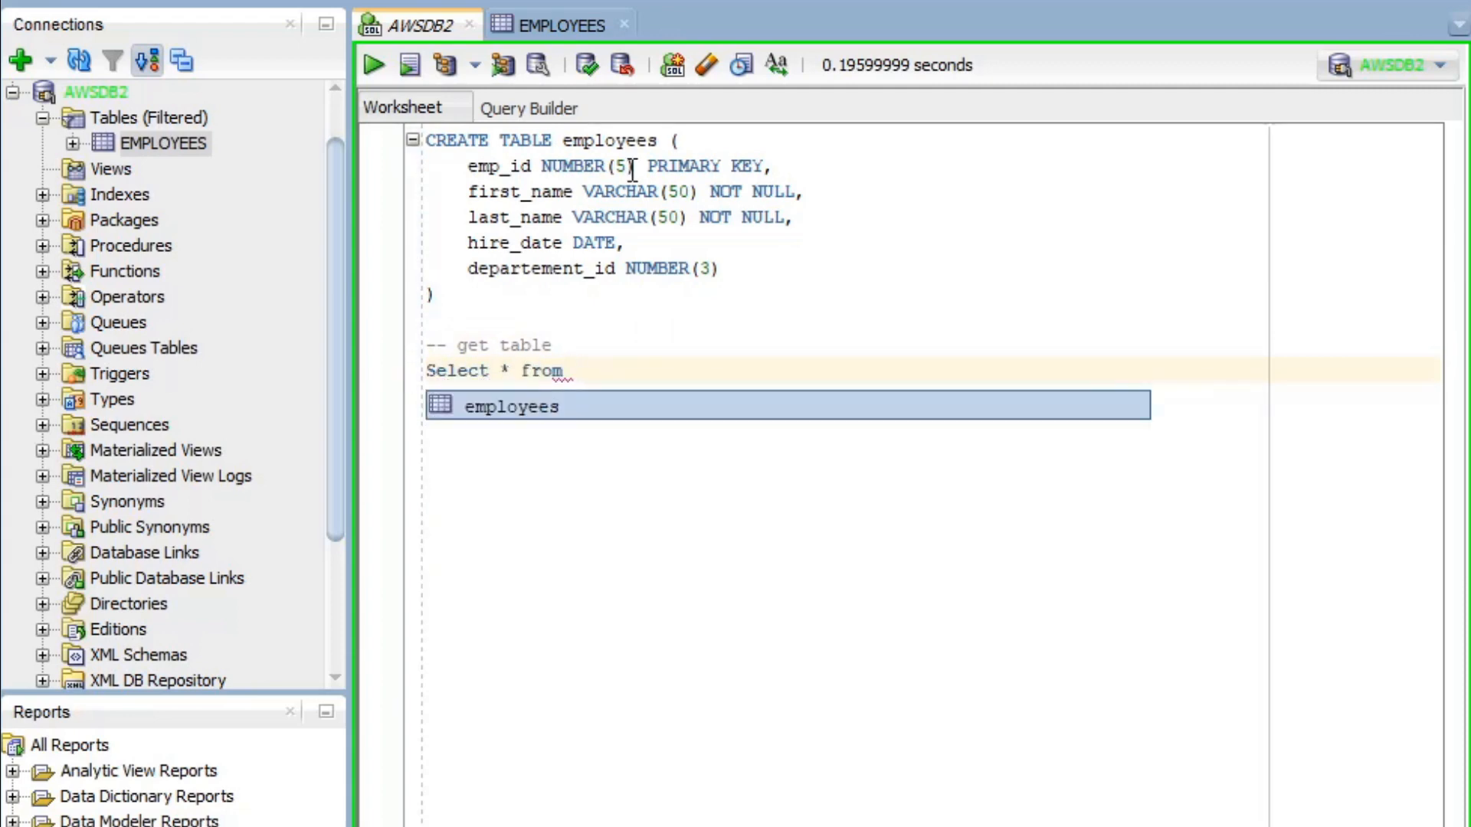
{"action": "double_click", "coordinate": [610, 144]}
{"action": "key", "text": "ctrl+c"}
{"action": "left_click", "coordinate": [591, 377]}
{"action": "key", "text": "ctrl+v"}
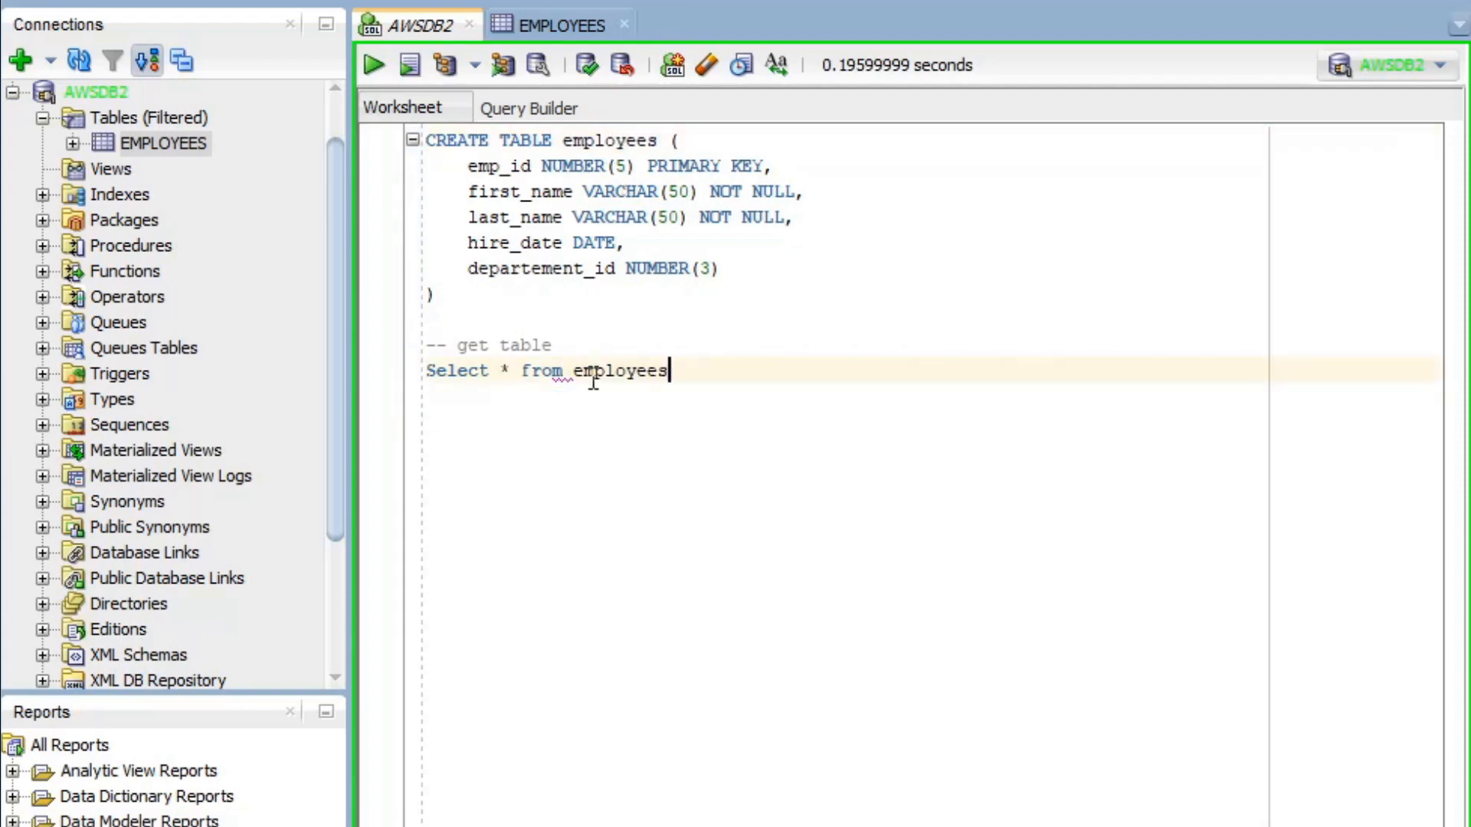
{"action": "type", "text": "'"}
{"action": "key", "text": "BackSpace"}
{"action": "type", "text": ";"}
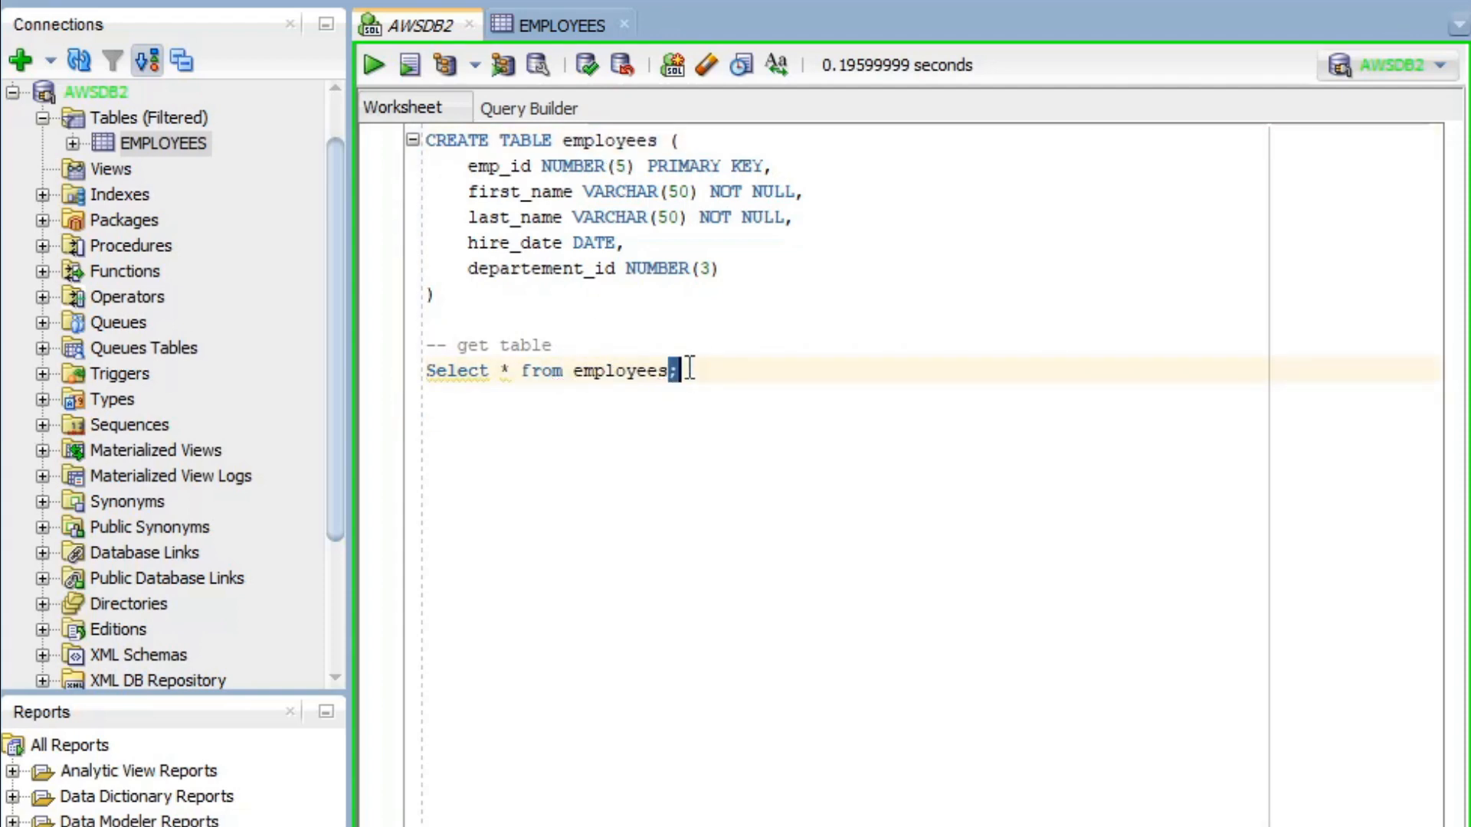
- Run the Select * from employees query, which returns 0 rows
{"action": "key", "text": "shift+Home"}
{"action": "key", "text": "ctrl+Return"}
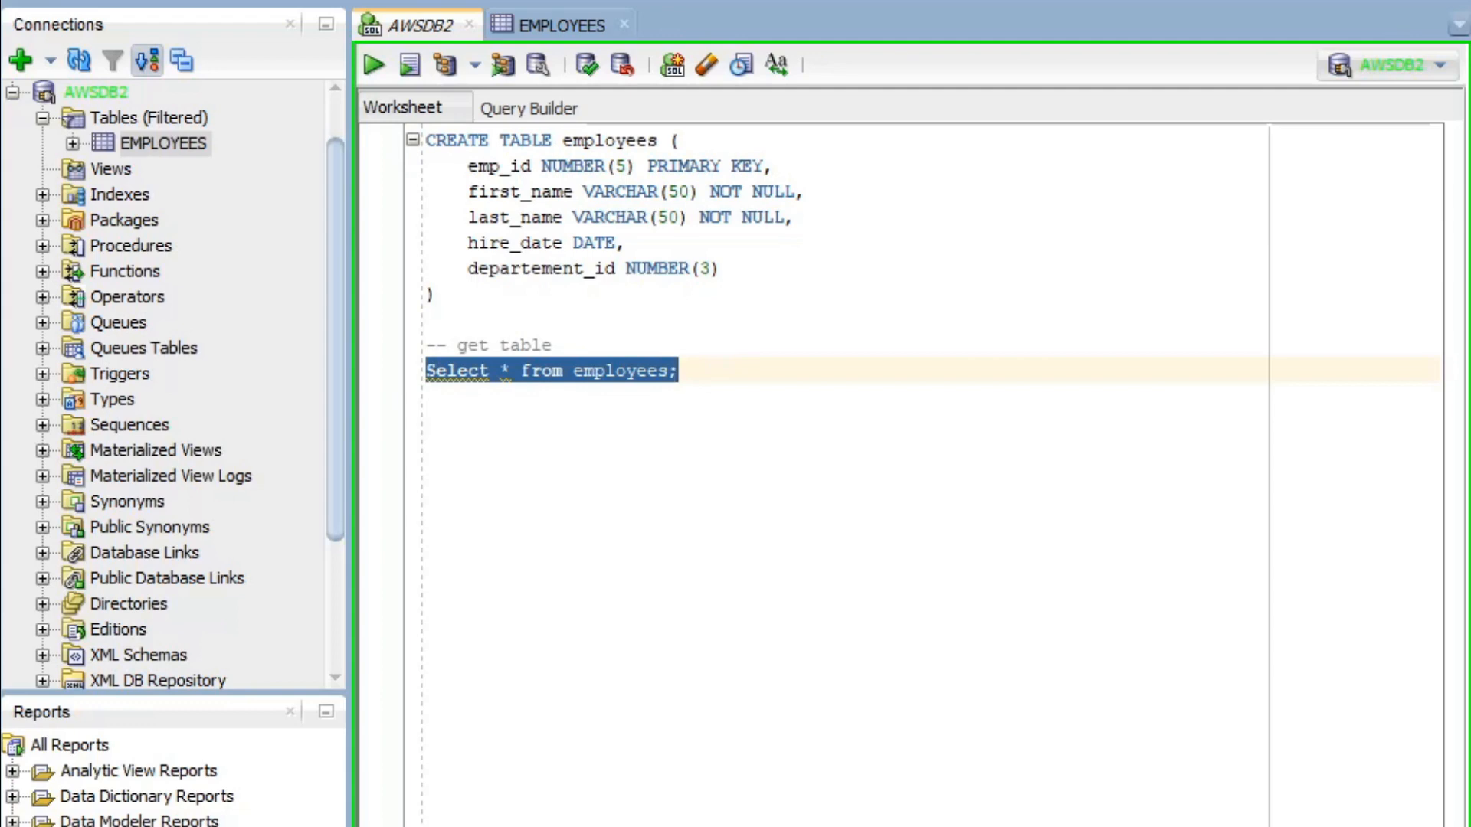
{"action": "left_click", "coordinate": [657, 414]}
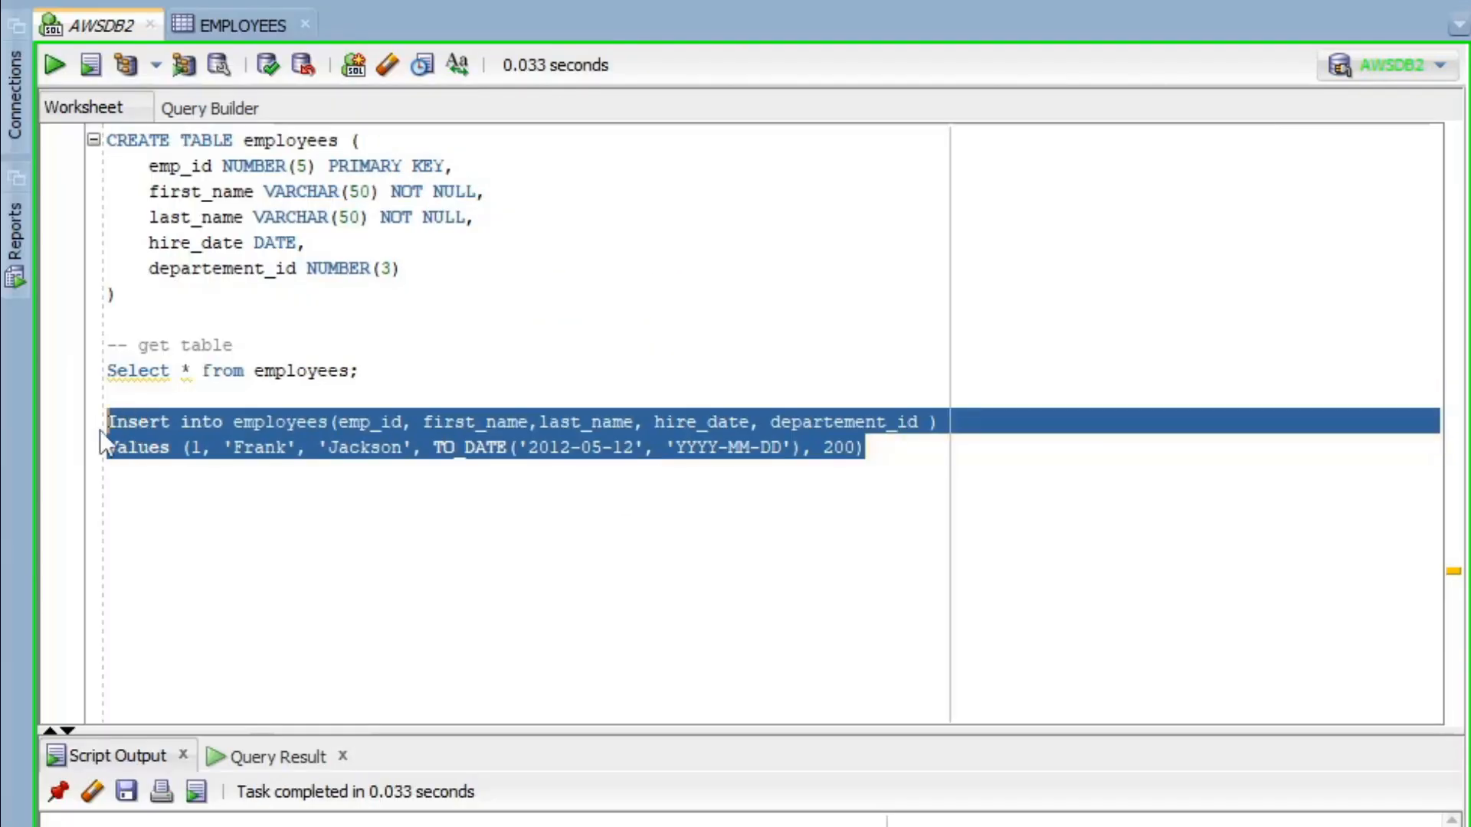
- Paste a copy of the INSERT below and end the first INSERT with a semicolon
{"action": "left_click", "coordinate": [150, 482]}
{"action": "key", "text": "Return"}
{"action": "key", "text": "Return"}
{"action": "key", "text": "ctrl+v"}
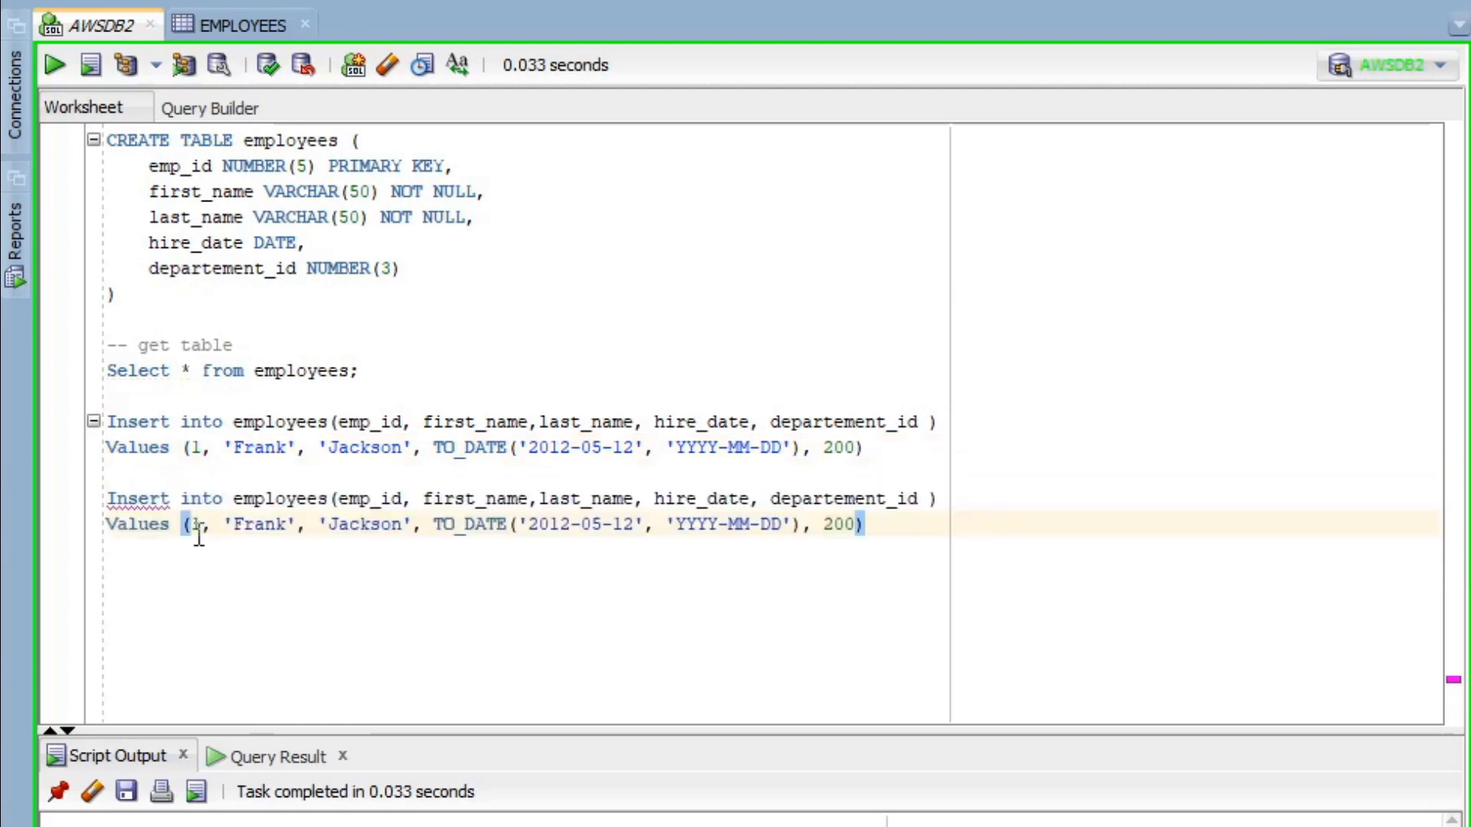
{"action": "left_click", "coordinate": [864, 447]}
{"action": "type", "text": ";"}
{"action": "left_click", "coordinate": [203, 526]}
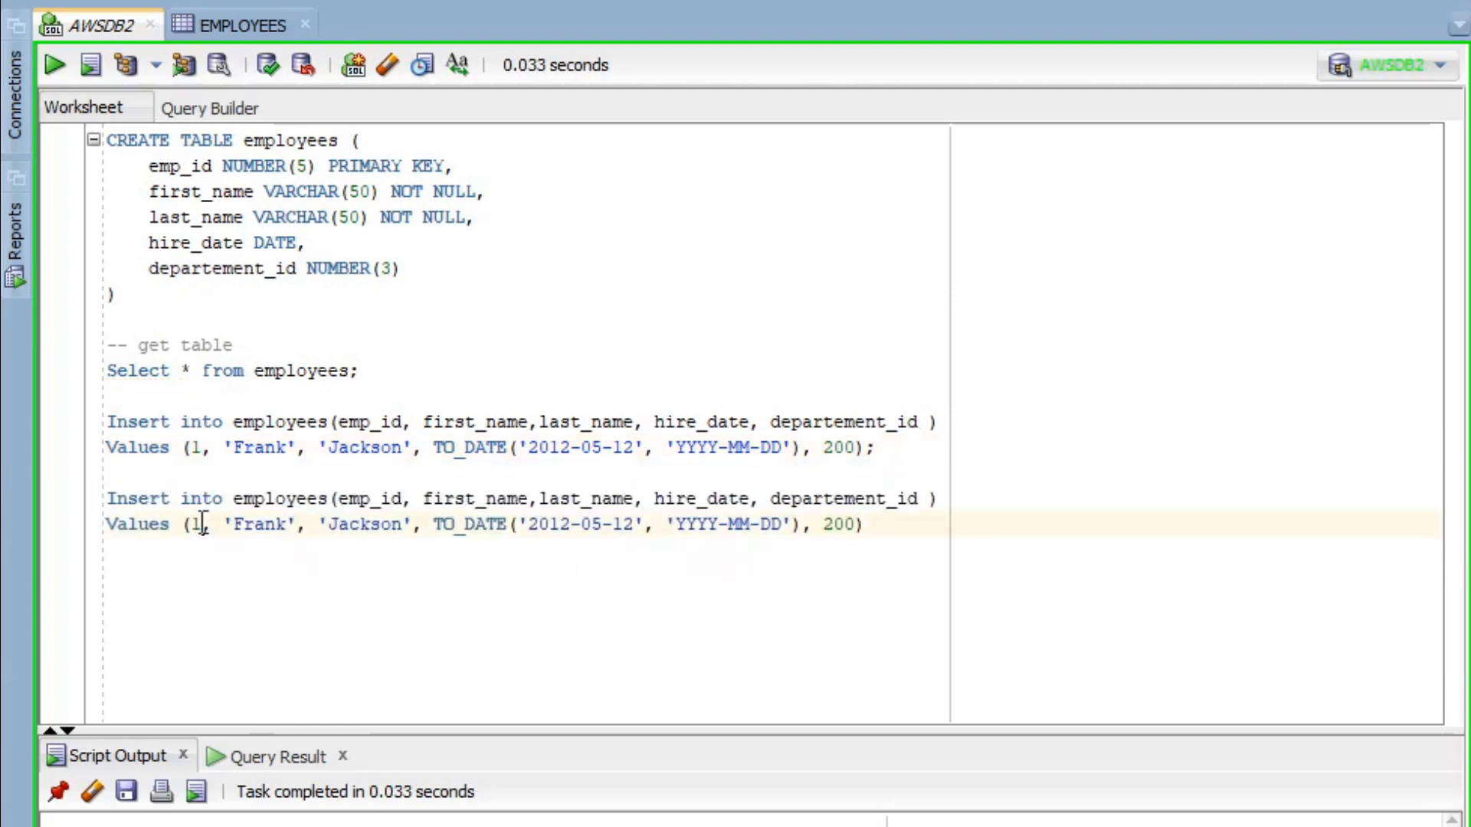
{"action": "double_click", "coordinate": [283, 522]}
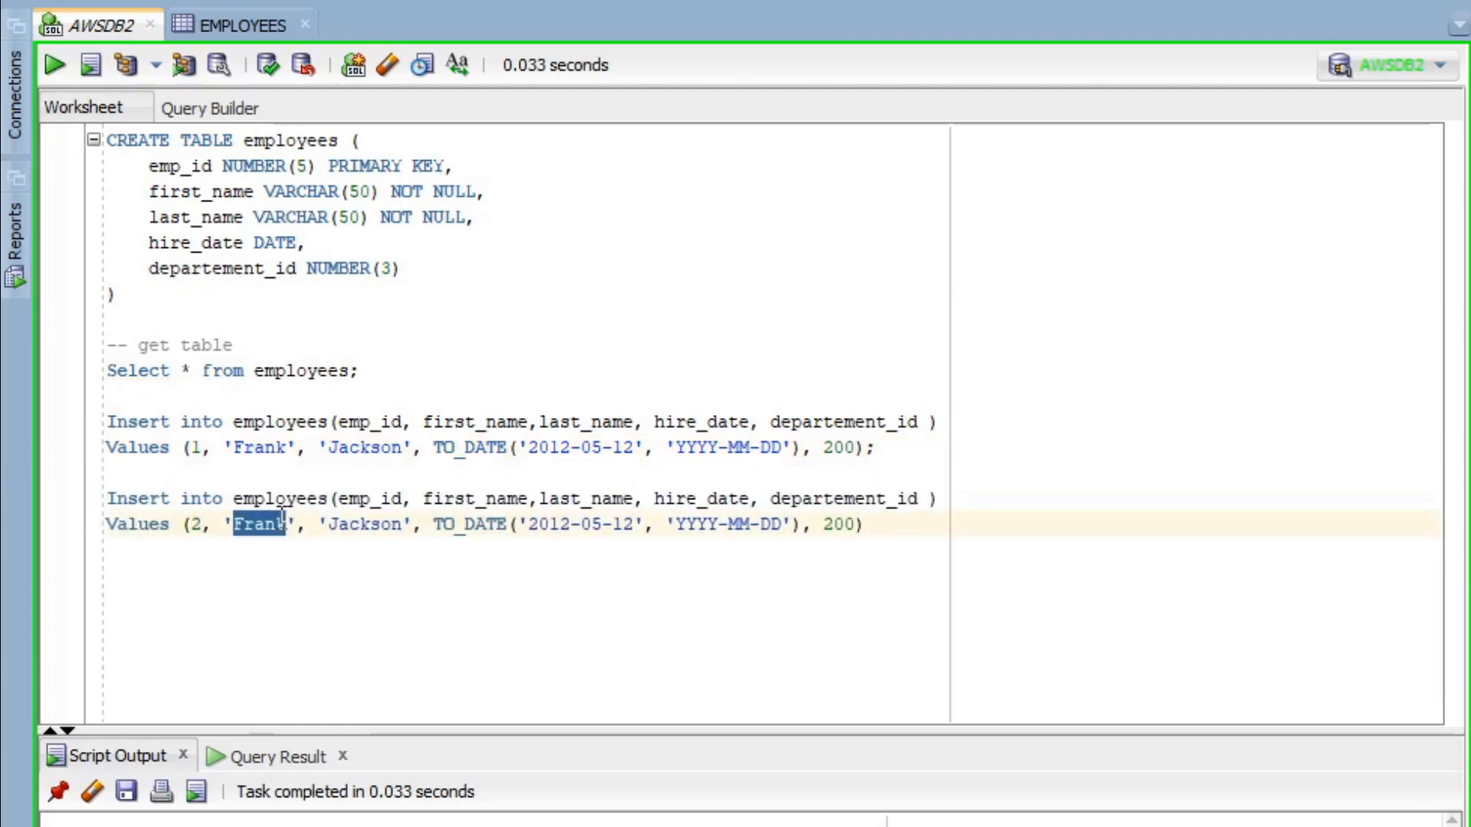
{"action": "type", "text": "Tom"}
{"action": "double_click", "coordinate": [363, 524]}
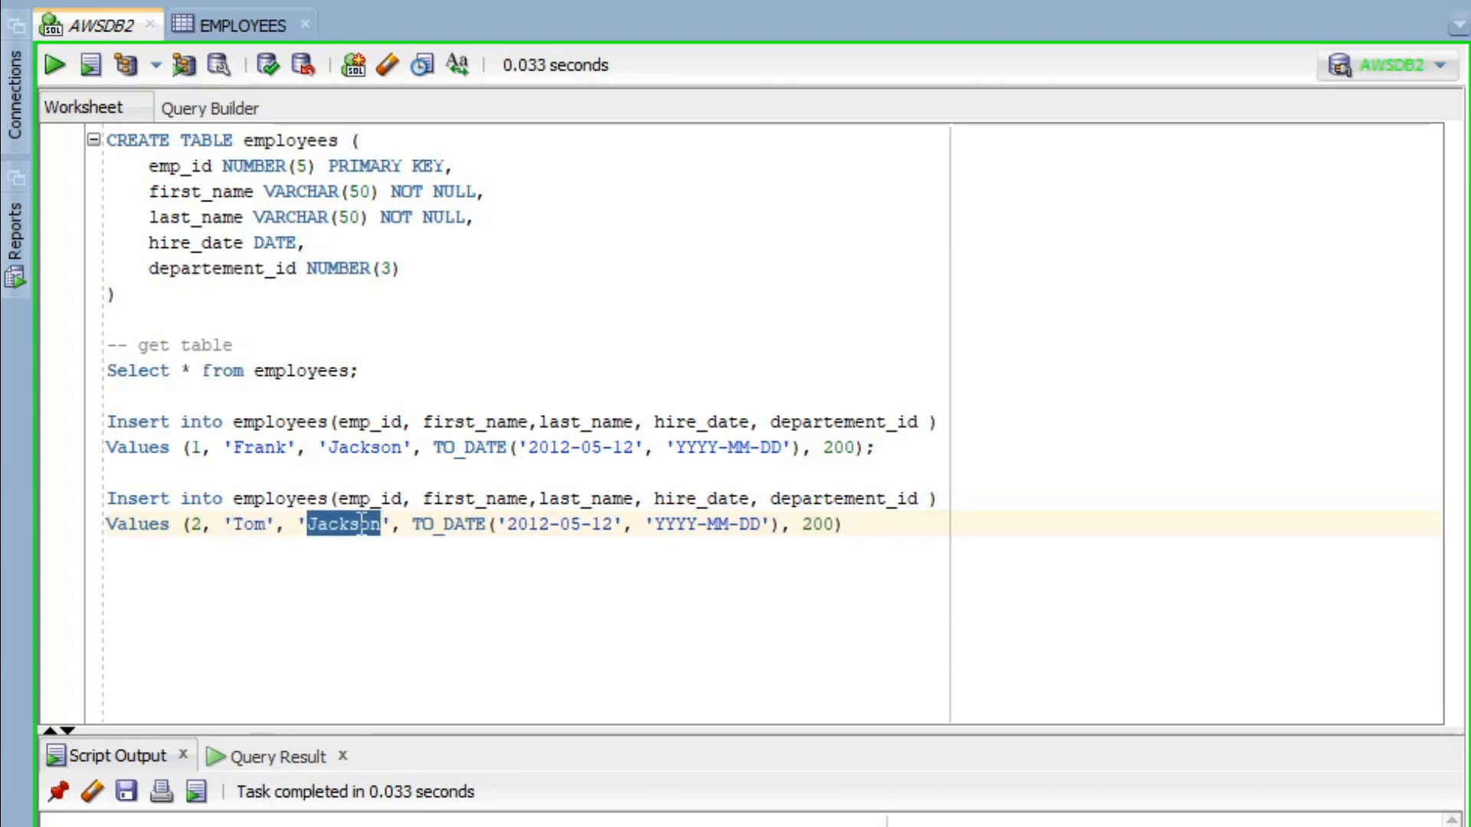
{"action": "type", "text": "Jerry"}
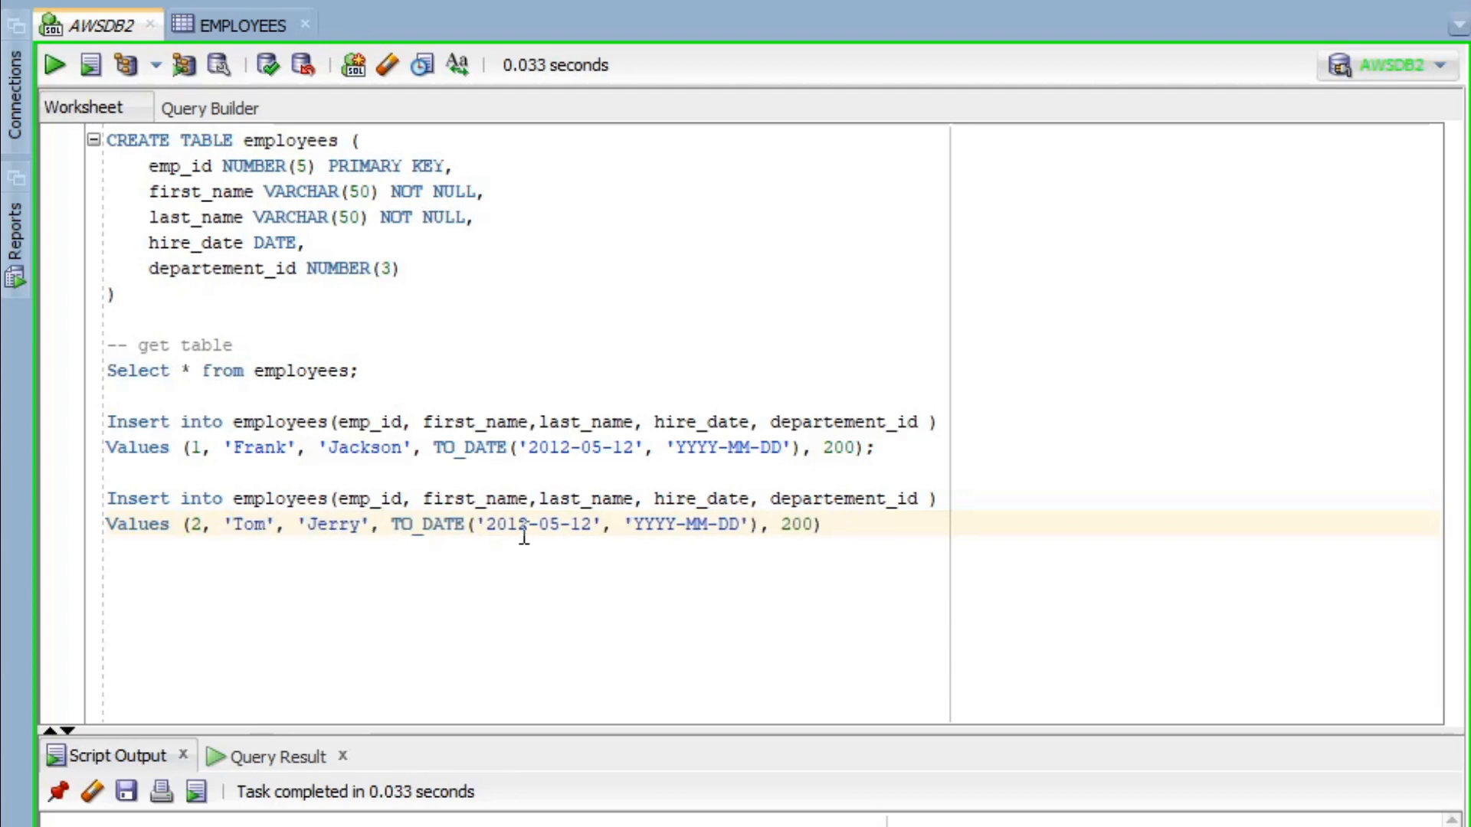
- Change the copy's hire date to 2002-07-10 and its department to 500
{"action": "left_click", "coordinate": [519, 524]}
{"action": "key", "text": "BackSpace"}
{"action": "type", "text": "0"}
{"action": "left_click", "coordinate": [559, 524]}
{"action": "key", "text": "BackSpace"}
{"action": "type", "text": "7"}
{"action": "left_click", "coordinate": [591, 524]}
{"action": "type", "text": "0"}
{"action": "left_click", "coordinate": [791, 524]}
{"action": "key", "text": "BackSpace"}
{"action": "type", "text": "5"}
- Run the second INSERT and check the new row in the EMPLOYEES data
{"action": "left_click_drag", "start_coordinate": [848, 521], "coordinate": [22, 499]}
{"action": "left_click", "coordinate": [54, 64]}
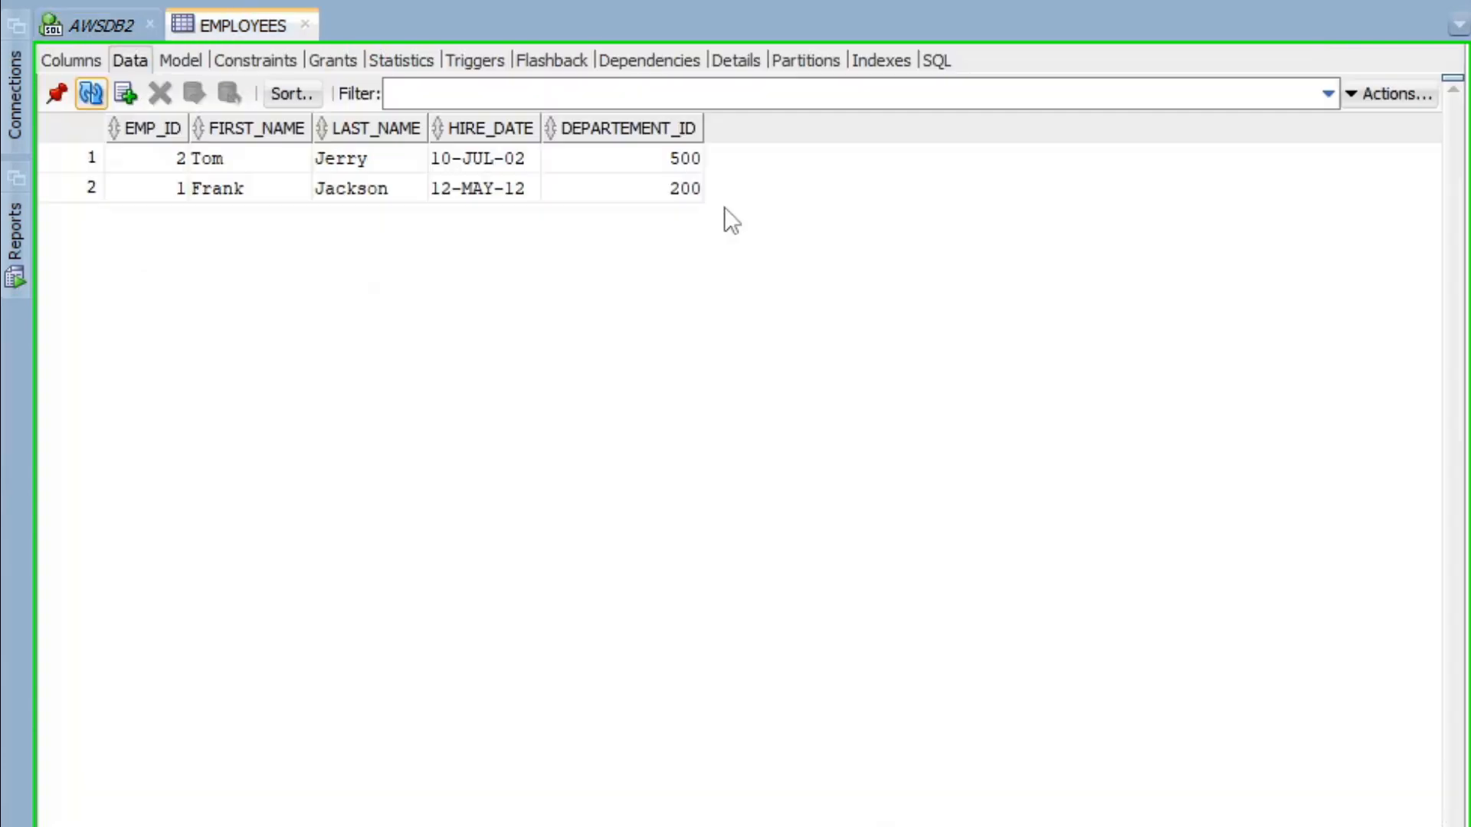
{"action": "left_click", "coordinate": [213, 184]}
{"action": "left_click", "coordinate": [213, 154], "text": "shift"}
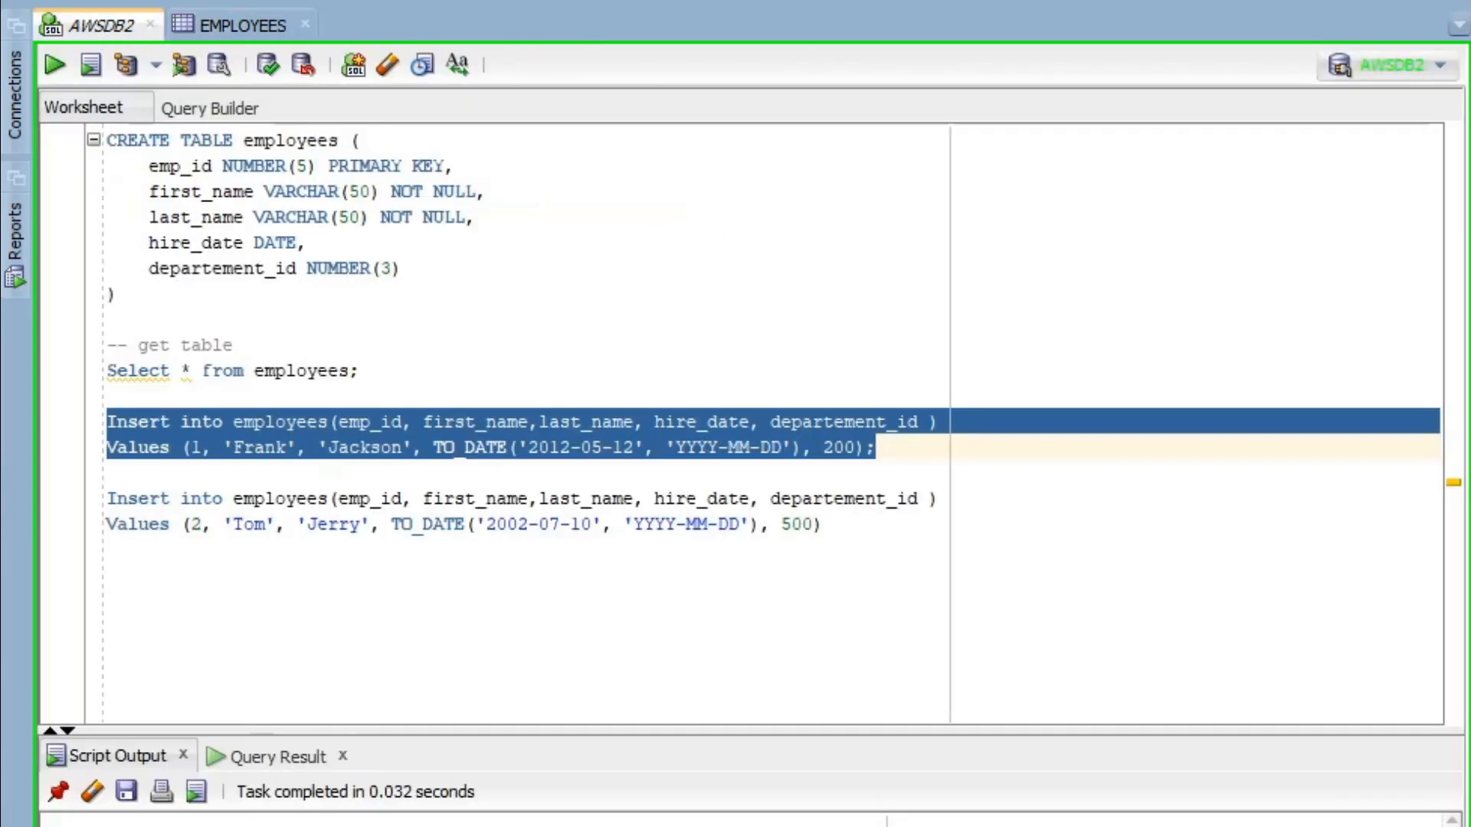
{"action": "left_click", "coordinate": [502, 594]}
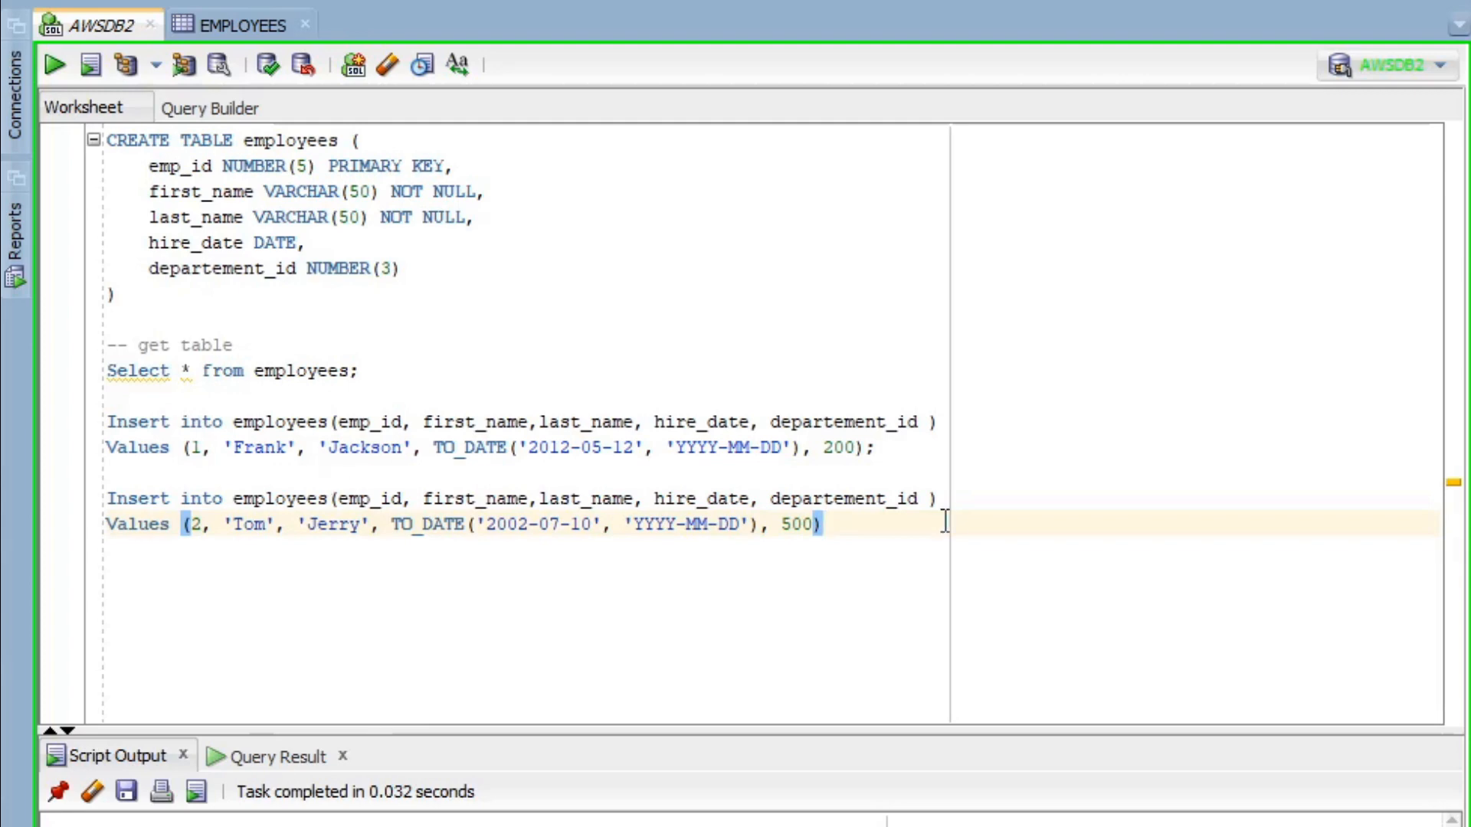
{"action": "key", "text": "Return"}
{"action": "key", "text": "Return"}
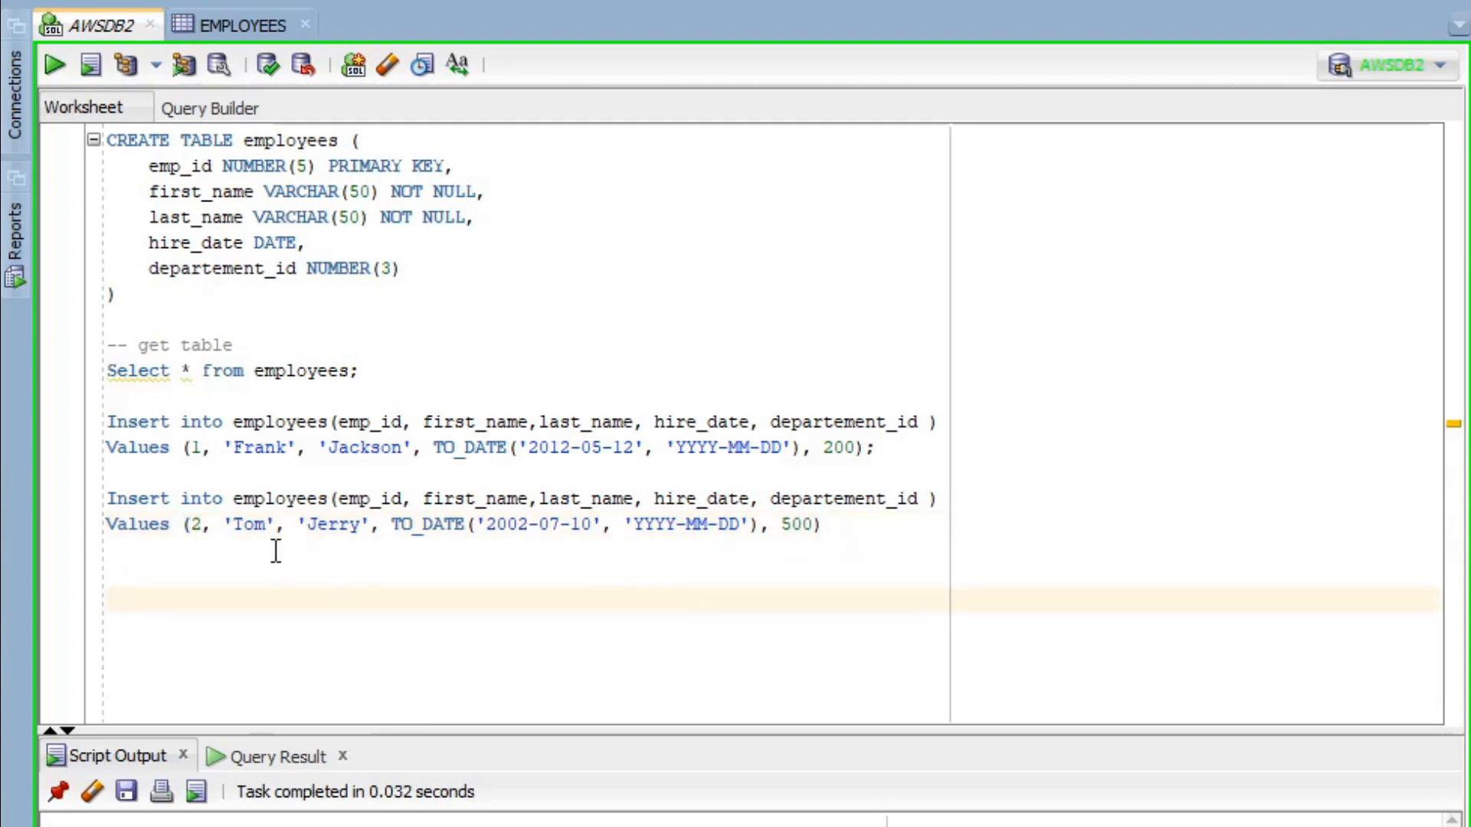
- Add an 'update' comment line, then begin the statement with Update employees set
{"action": "type", "text": "update"}
{"action": "key", "text": "ctrl+slash"}
{"action": "key", "text": "Return"}
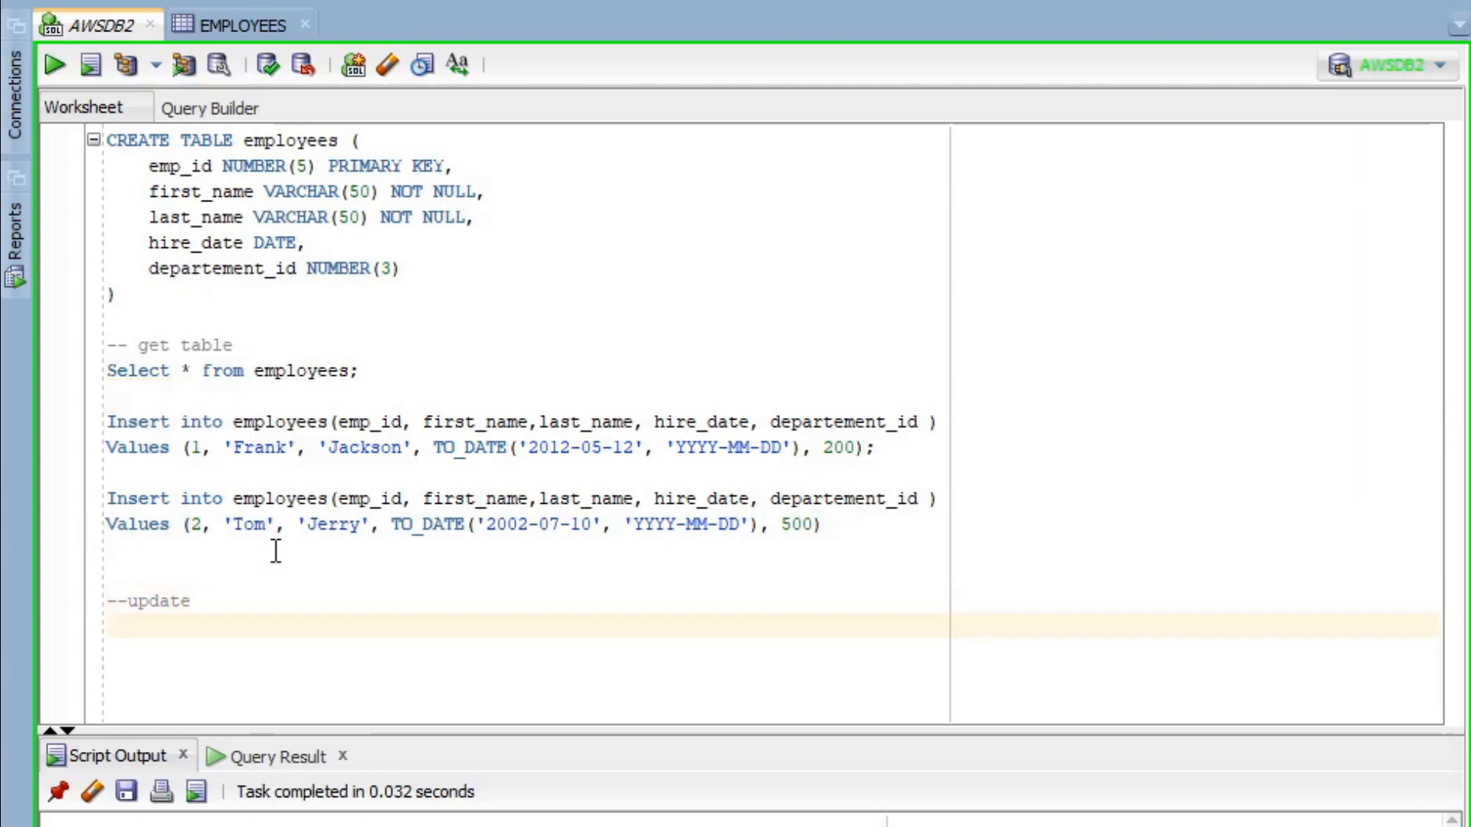
{"action": "type", "text": "Update "}
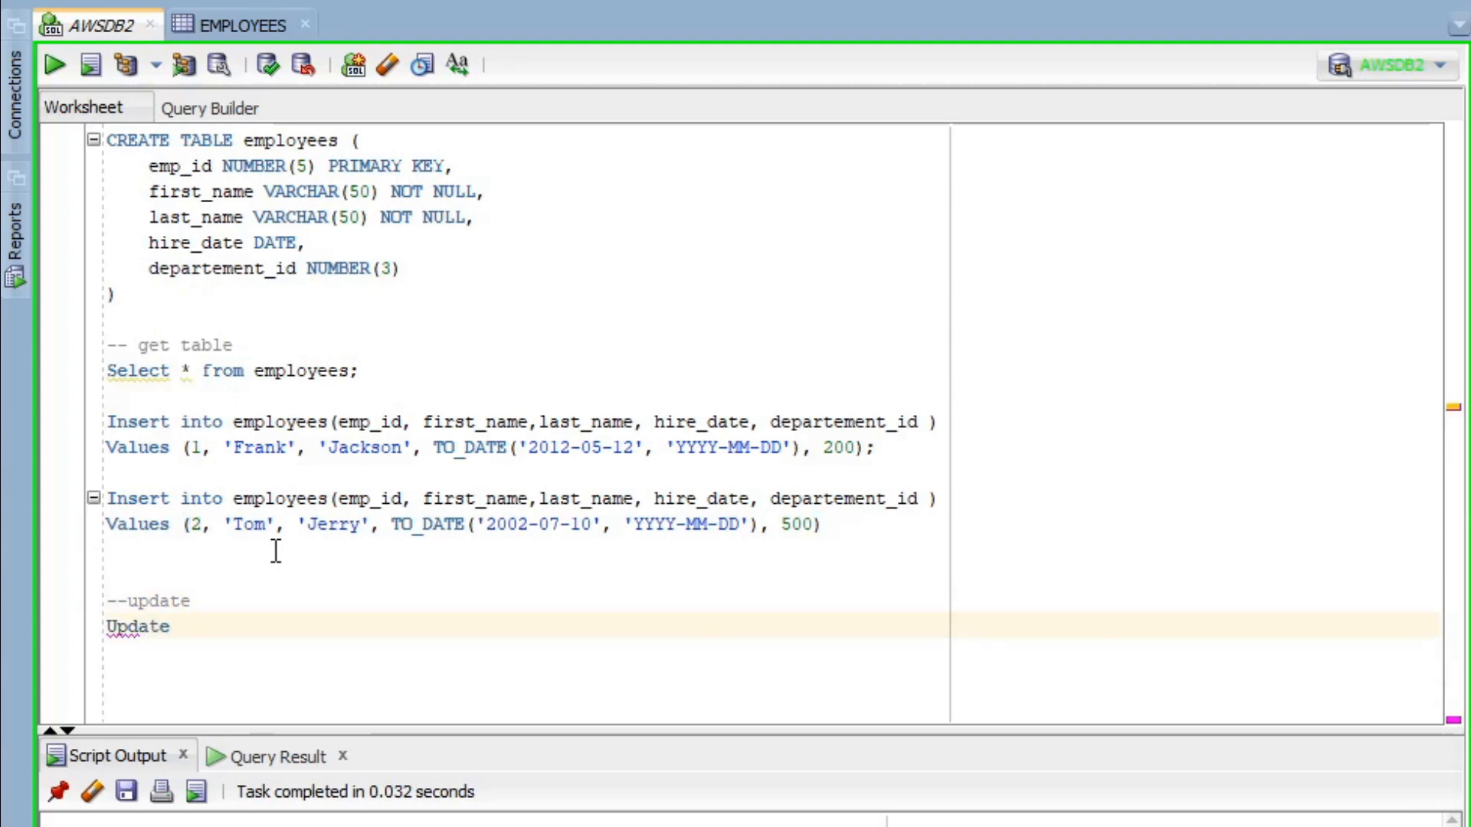
{"action": "type", "text": "employee"}
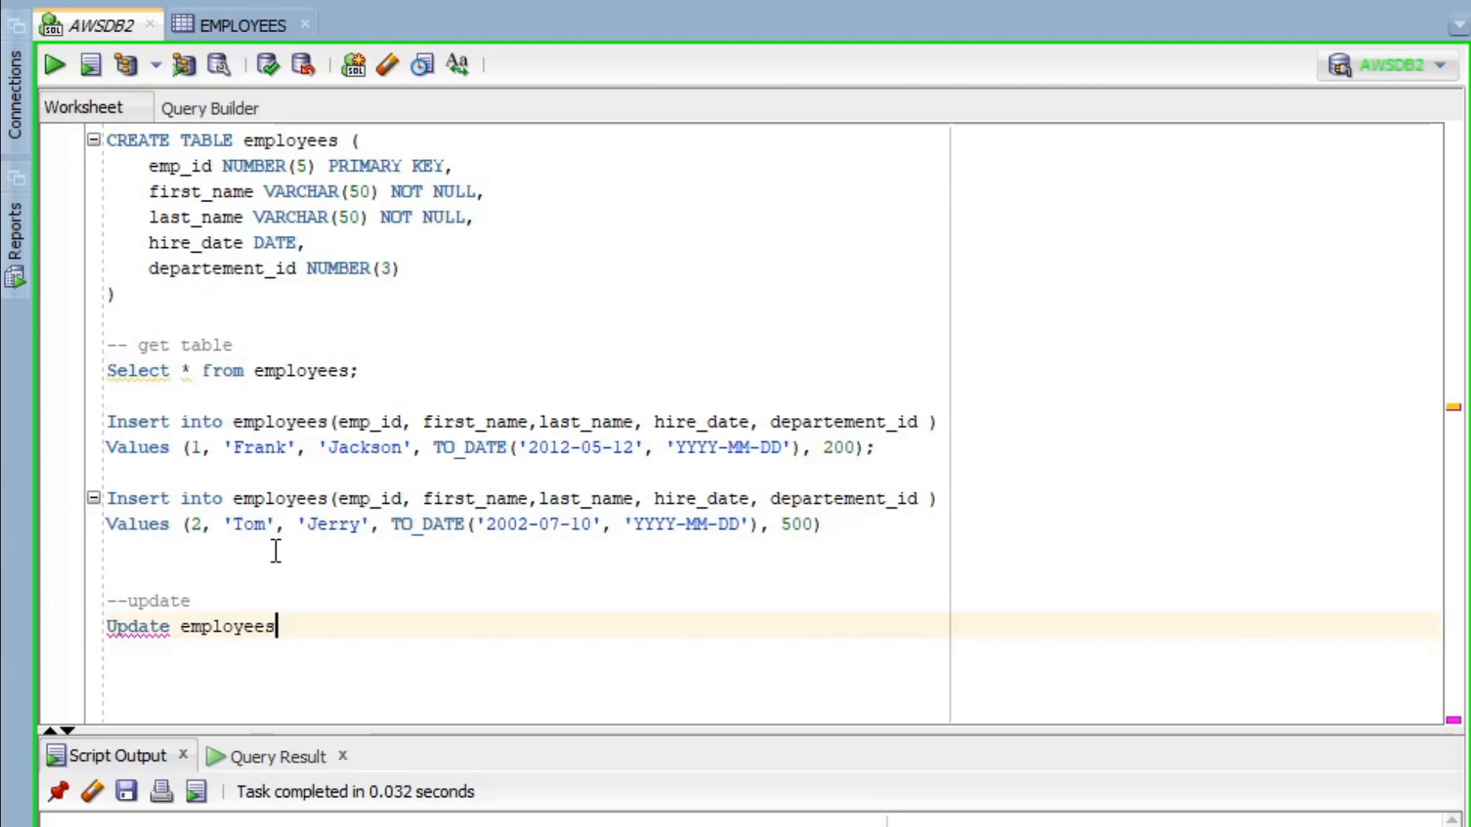
{"action": "type", "text": "s"}
{"action": "key", "text": "Return"}
{"action": "type", "text": "set"}
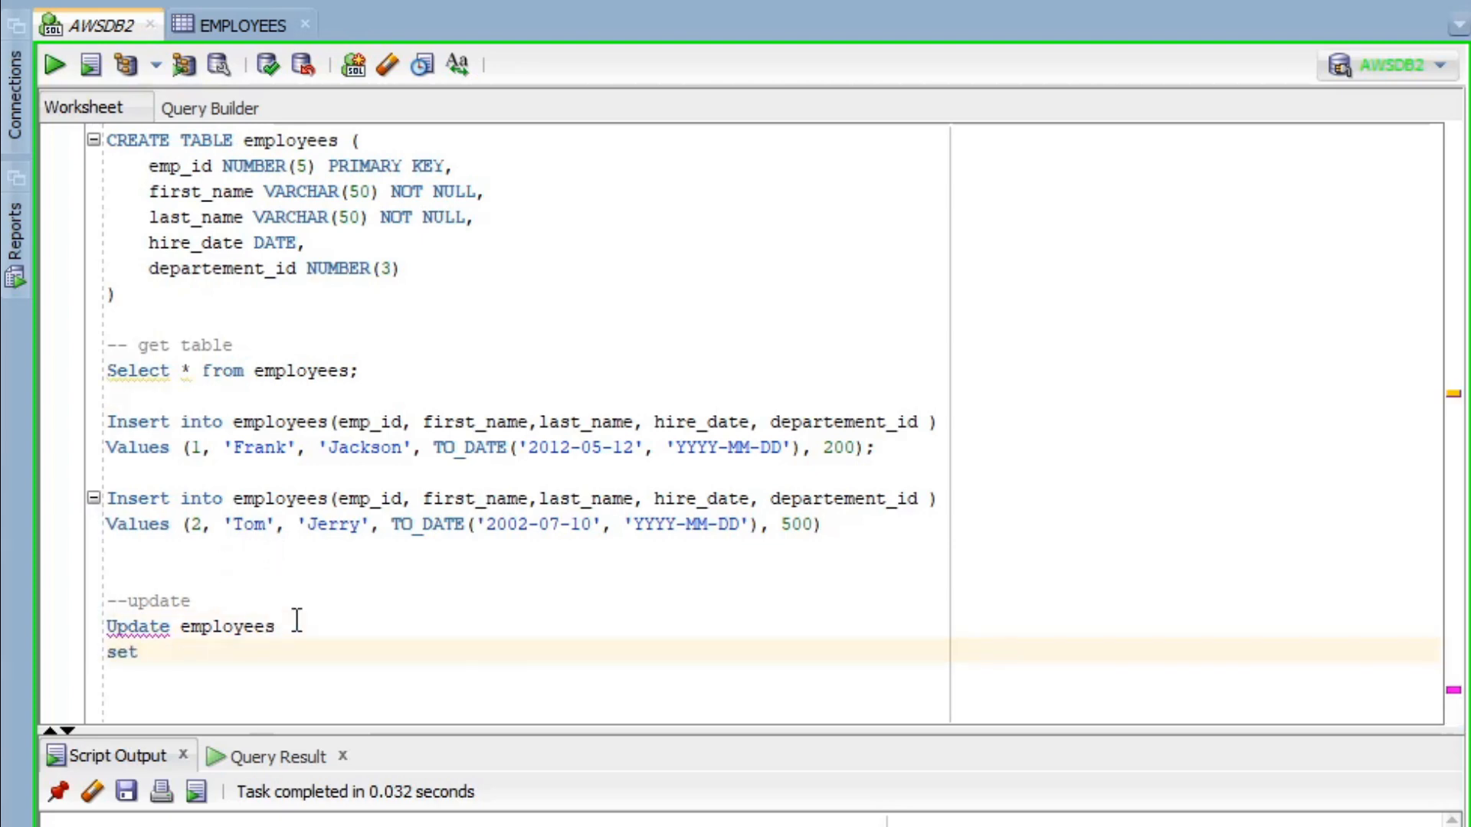
- Complete the SET clause as departement_id = 345, copying the column name from the table definition
{"action": "double_click", "coordinate": [226, 272]}
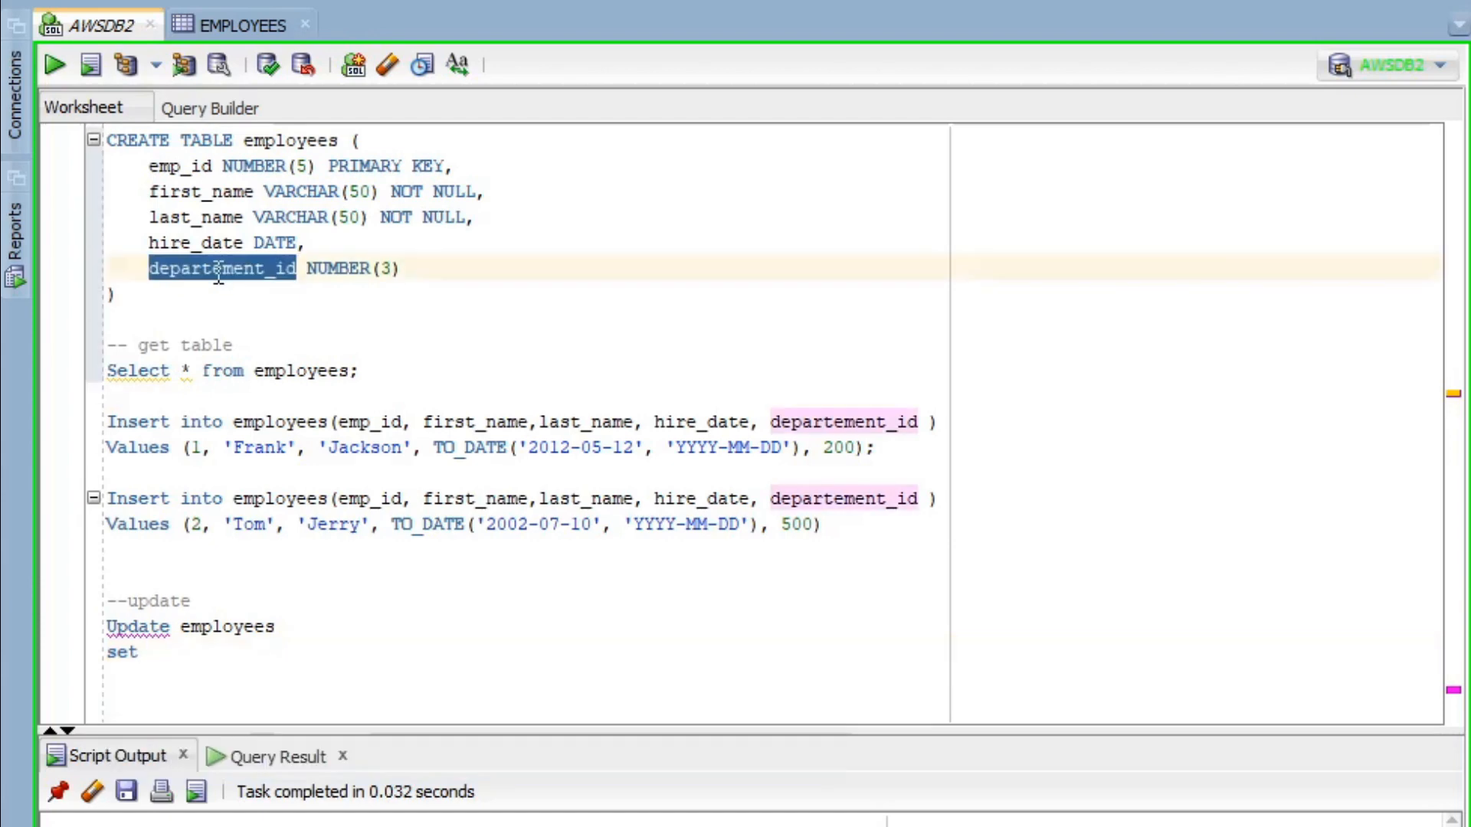
{"action": "key", "text": "ctrl+z"}
{"action": "key", "text": "ctrl+c"}
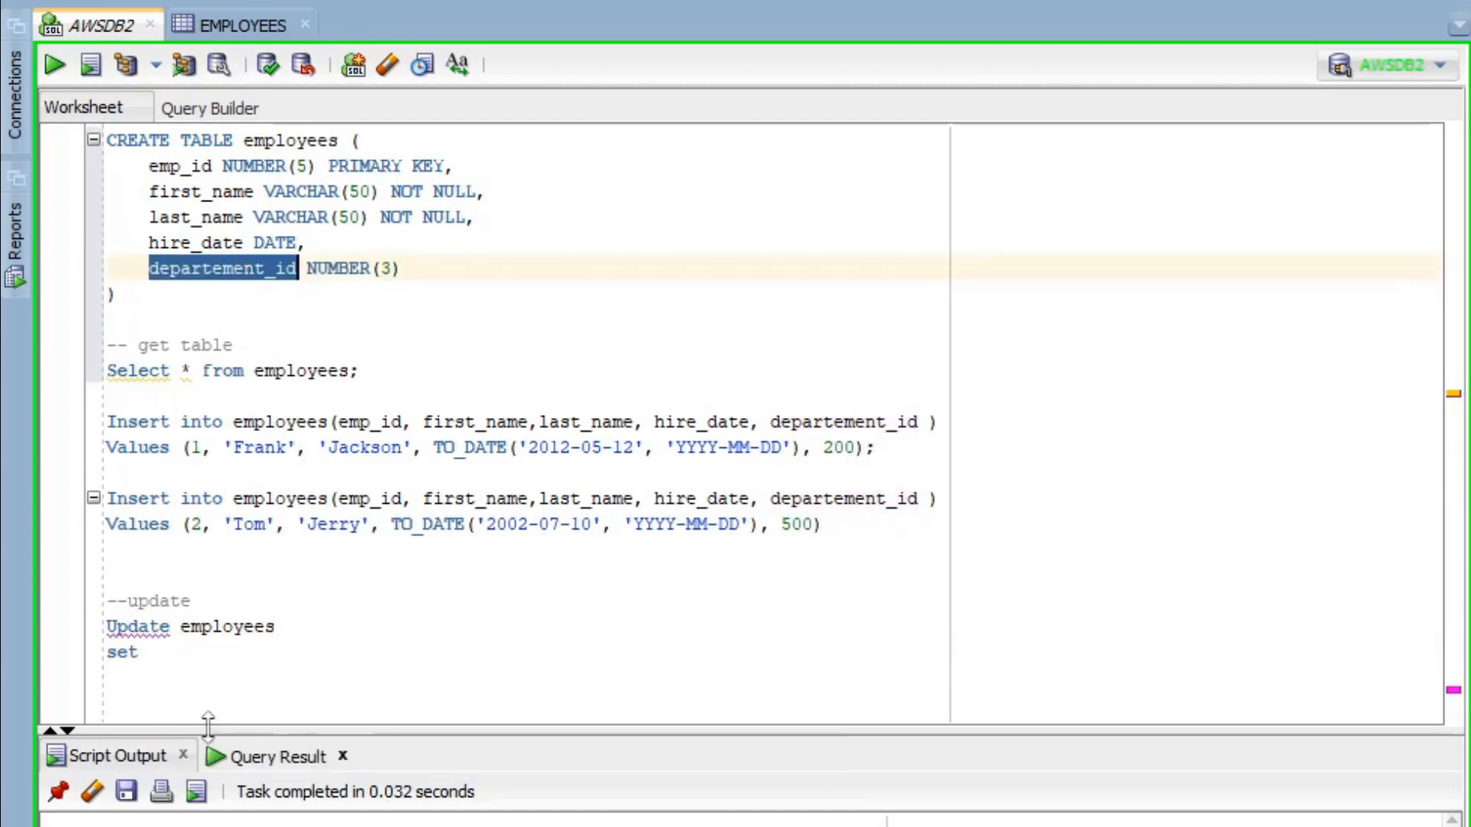
{"action": "left_click", "coordinate": [294, 664]}
{"action": "key", "text": "ctrl+v"}
{"action": "type", "text": "="}
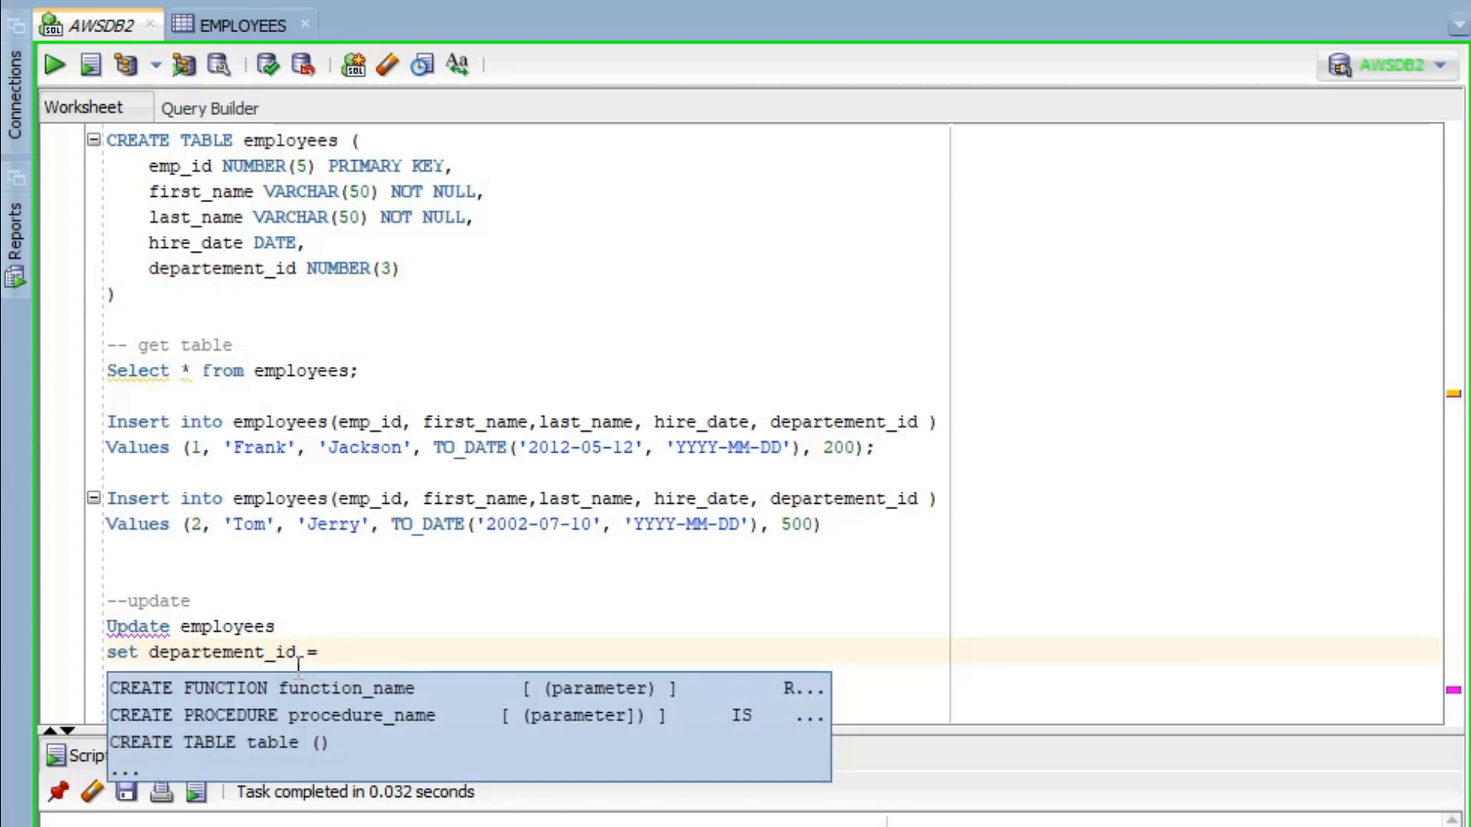
{"action": "type", "text": " 345"}
- Add the condition where emp_id = 1 to the UPDATE
{"action": "key", "text": "Return"}
{"action": "type", "text": "wehr"}
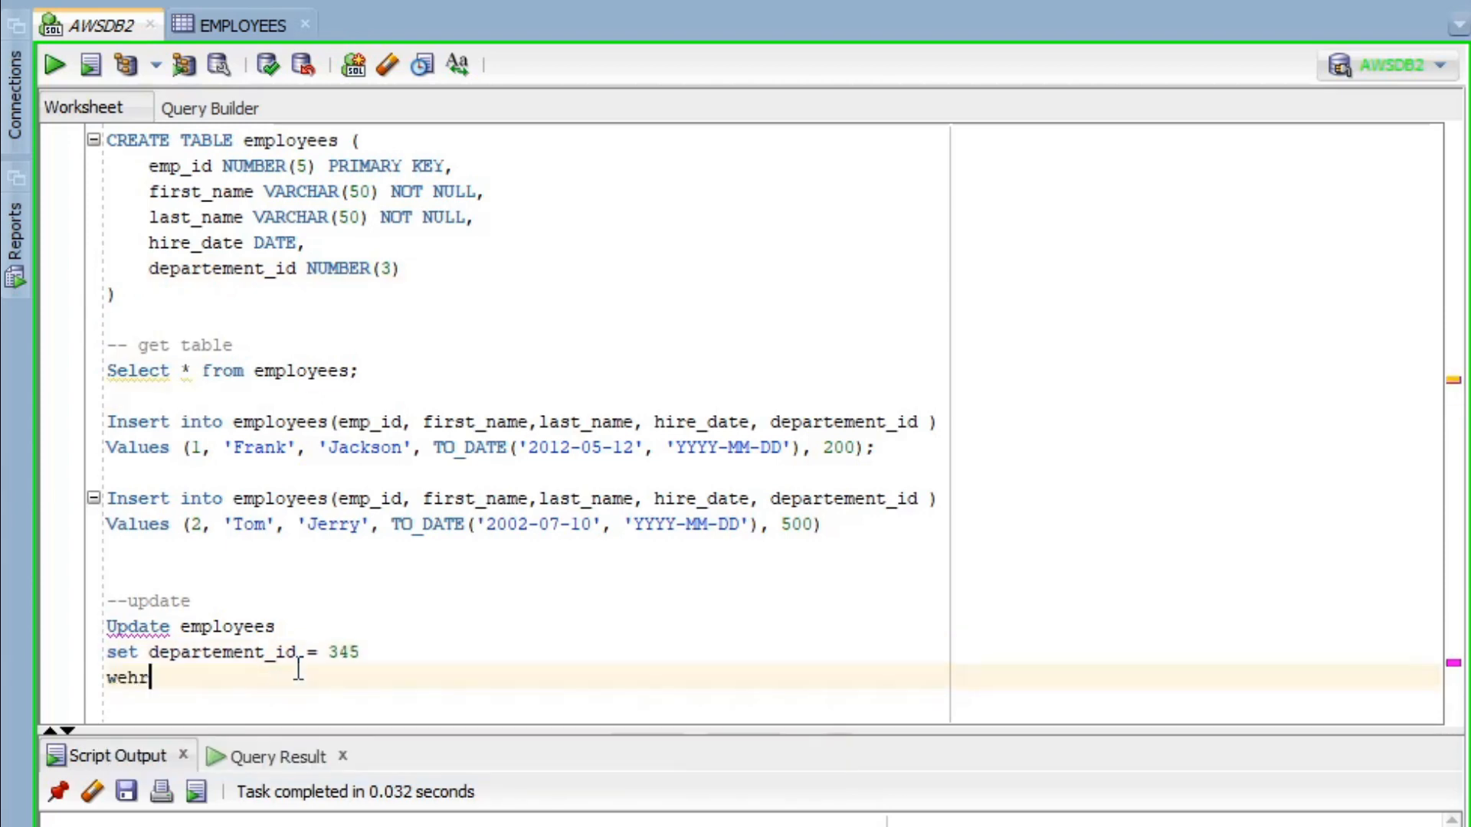
{"action": "key", "text": "BackSpace"}
{"action": "key", "text": "BackSpace"}
{"action": "key", "text": "BackSpace"}
{"action": "type", "text": "here"}
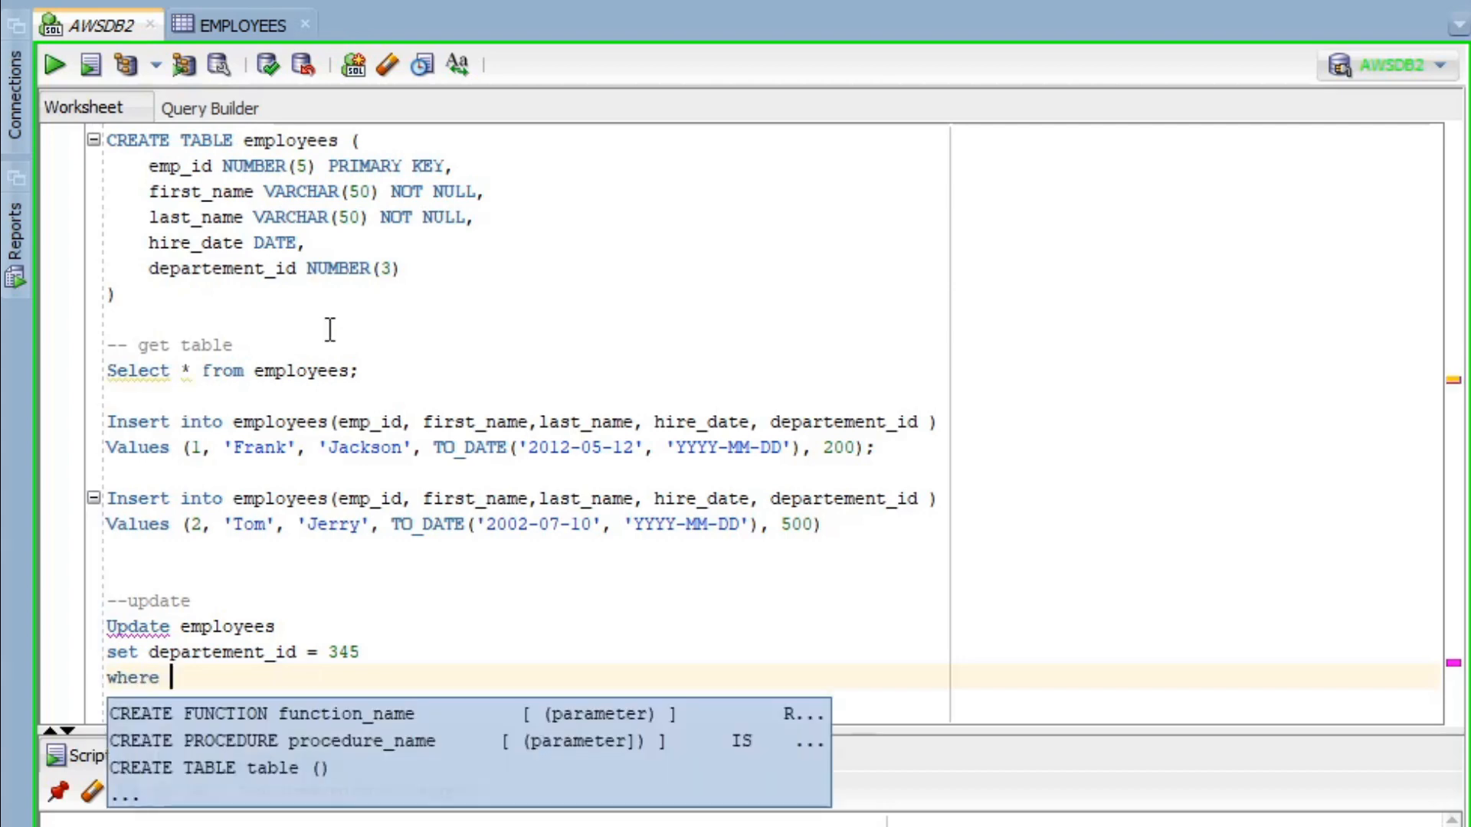
{"action": "double_click", "coordinate": [174, 172]}
{"action": "key", "text": "ctrl+c"}
{"action": "left_click", "coordinate": [230, 688]}
{"action": "key", "text": "ctrl+v"}
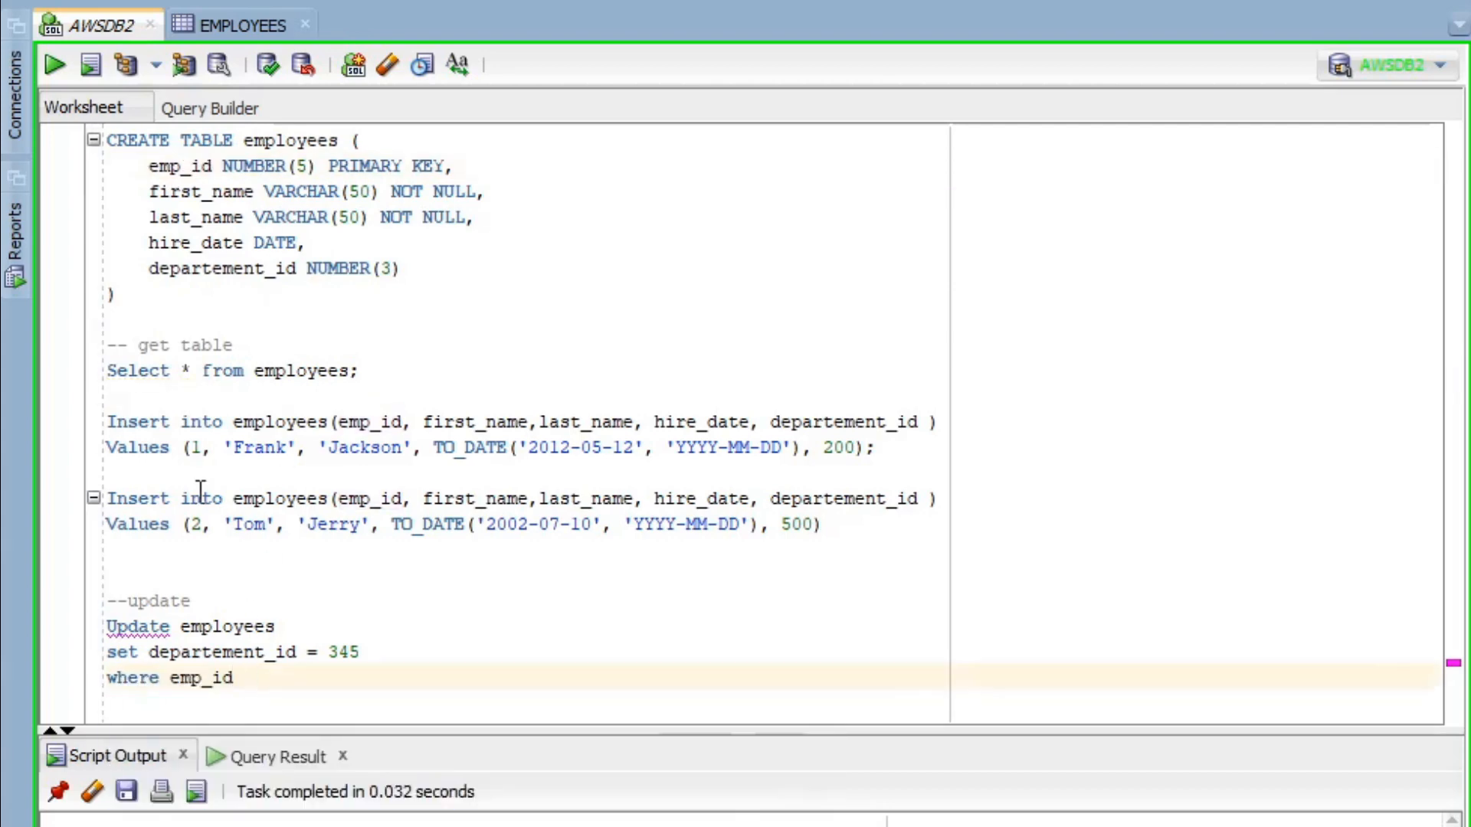
{"action": "left_click", "coordinate": [191, 449]}
{"action": "left_click", "coordinate": [259, 681]}
{"action": "type", "text": "= 1"}
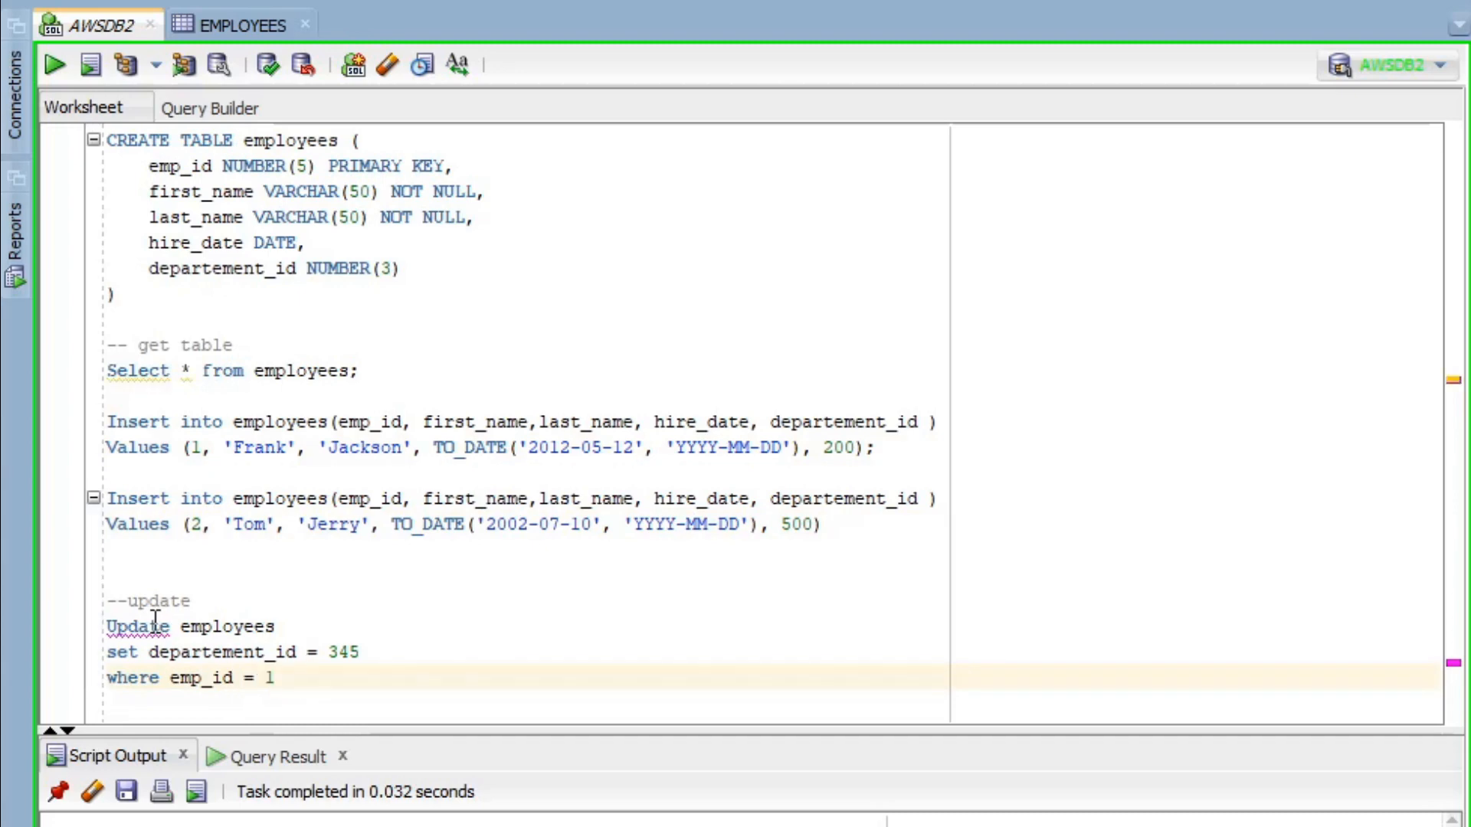
- End the second INSERT with a semicolon and check Frank's current department value, 200
{"action": "left_click", "coordinate": [873, 525]}
{"action": "type", "text": ";"}
{"action": "left_click", "coordinate": [309, 680]}
{"action": "left_click_drag", "start_coordinate": [309, 679], "coordinate": [96, 640]}
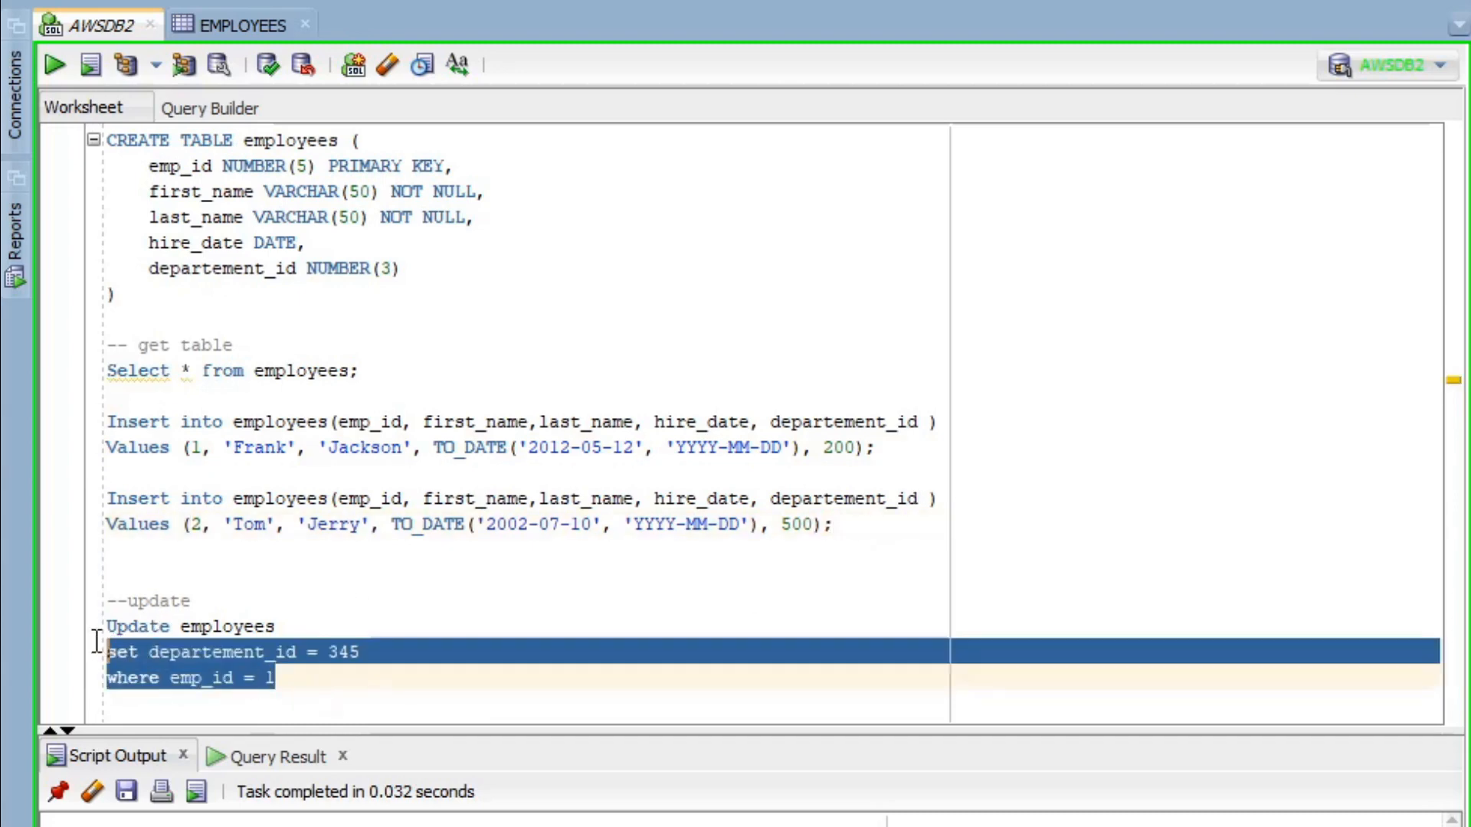
{"action": "left_click", "coordinate": [230, 675]}
{"action": "left_click", "coordinate": [818, 448]}
{"action": "left_click", "coordinate": [222, 26]}
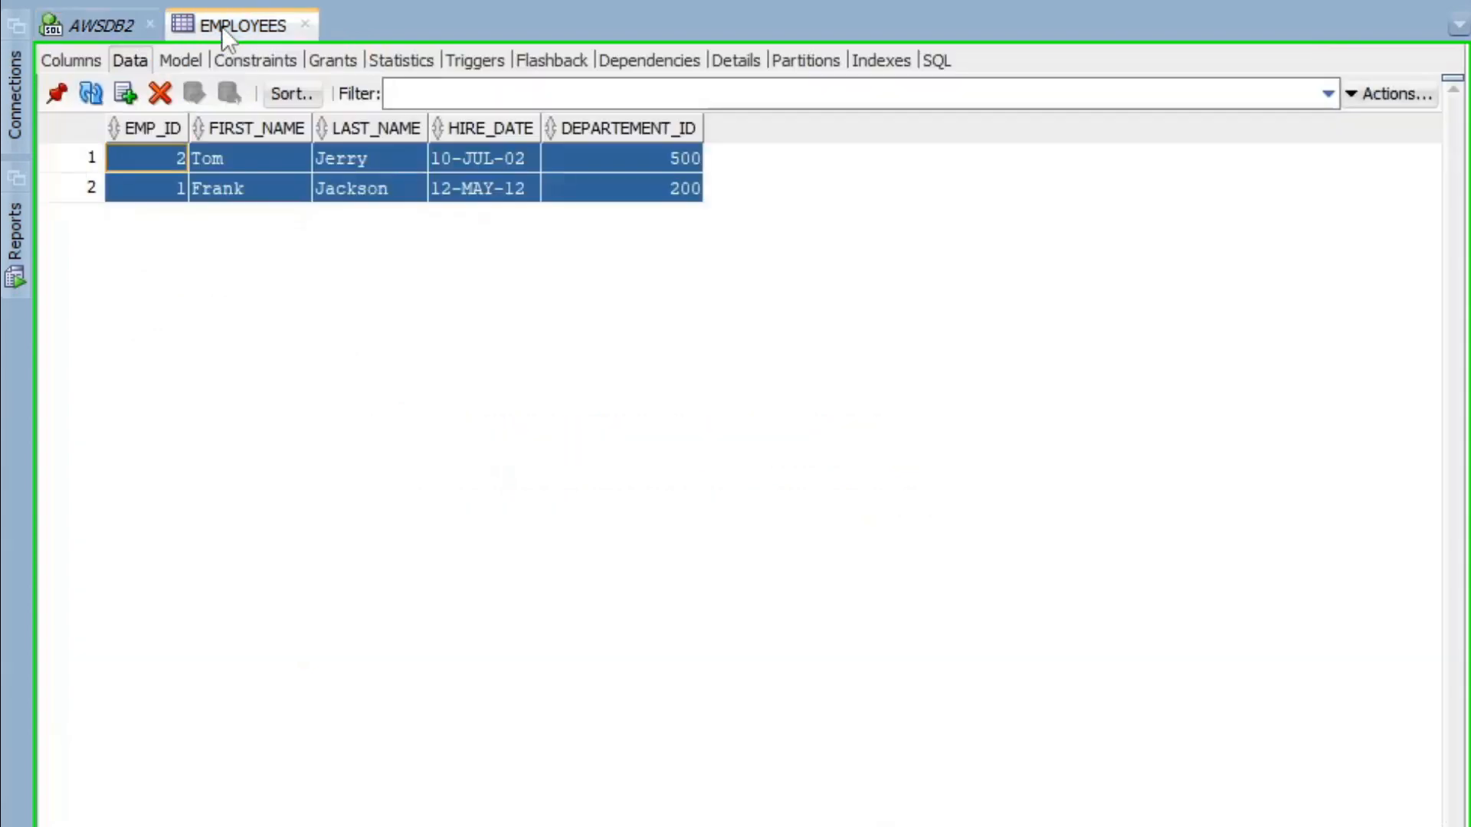
{"action": "left_click", "coordinate": [218, 188]}
{"action": "left_click", "coordinate": [672, 189]}
{"action": "left_click", "coordinate": [83, 27]}
- Run the UPDATE and reload the EMPLOYEES data so it shows department 345
{"action": "left_click_drag", "start_coordinate": [285, 679], "coordinate": [67, 629]}
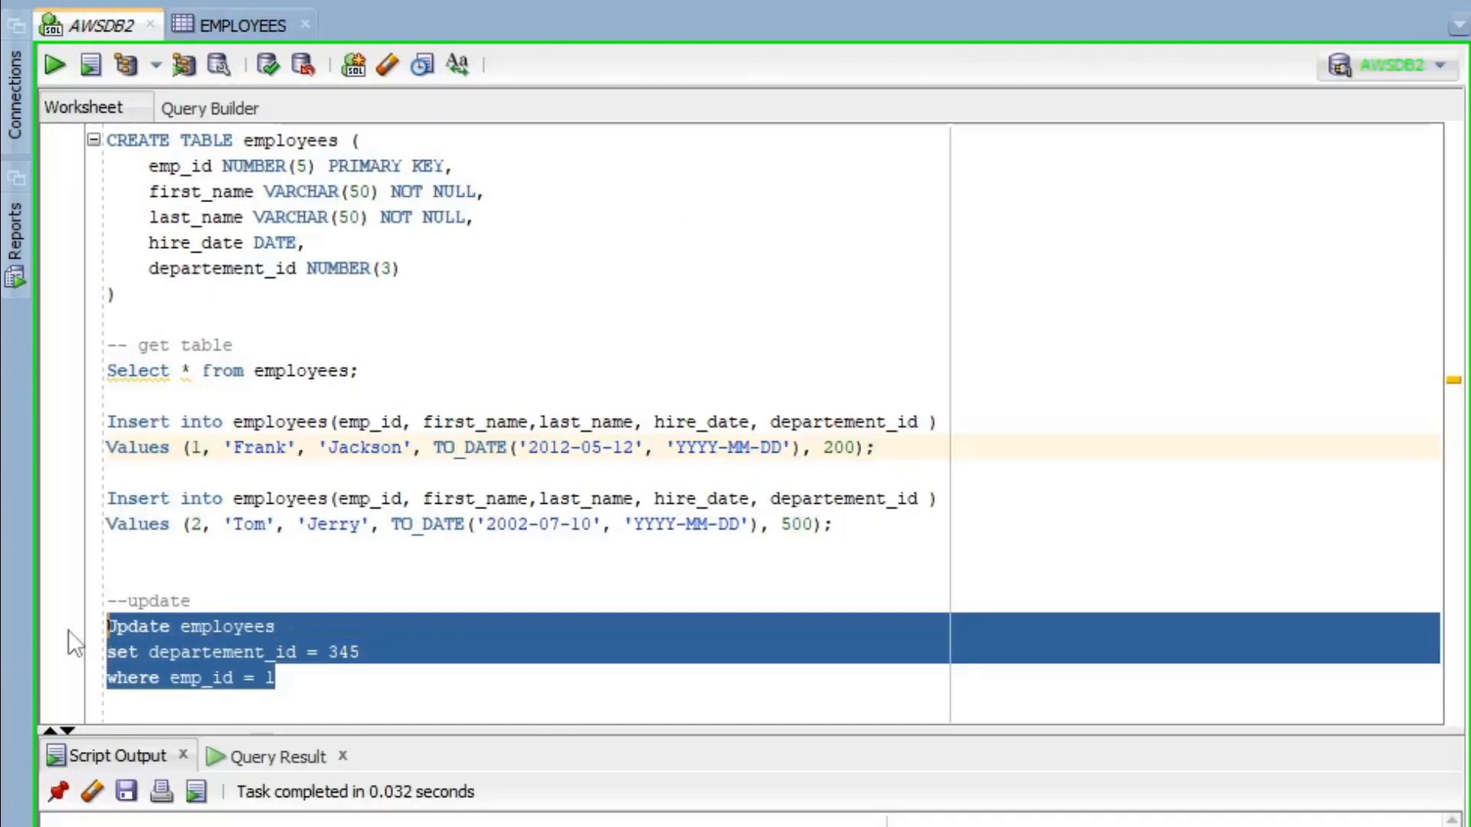
{"action": "left_click", "coordinate": [49, 64]}
{"action": "left_click", "coordinate": [232, 29]}
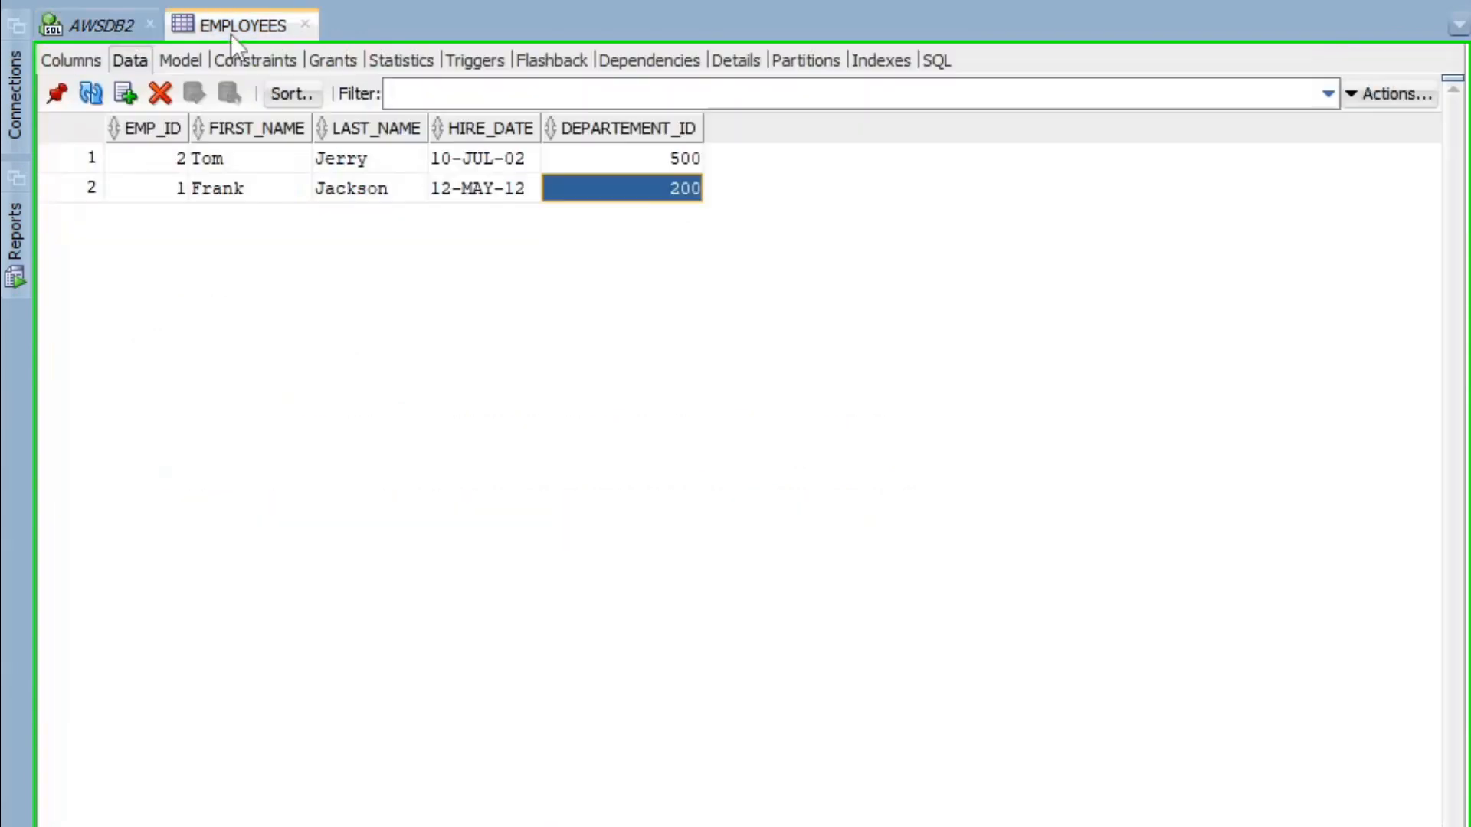
{"action": "left_click", "coordinate": [90, 94]}
{"action": "left_click", "coordinate": [86, 26]}
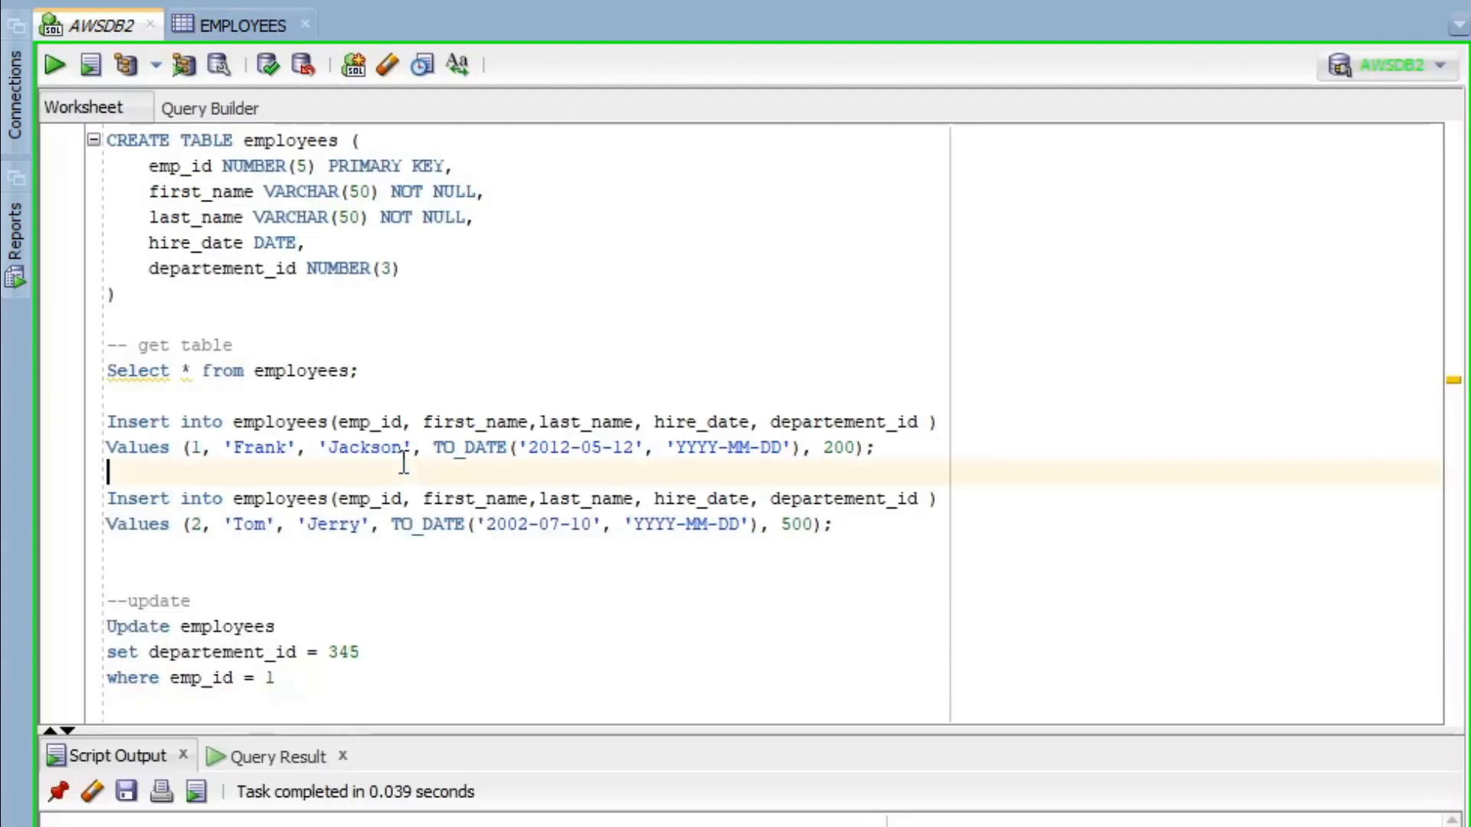
{"action": "left_click", "coordinate": [371, 699]}
{"action": "key", "text": "Return"}
{"action": "key", "text": "Return"}
{"action": "key", "text": "Return"}
{"action": "key", "text": "Return"}
{"action": "key", "text": "Return"}
{"action": "key", "text": "Return"}
{"action": "key", "text": "Return"}
{"action": "key", "text": "Return"}
{"action": "key", "text": "Return"}
{"action": "key", "text": "Return"}
{"action": "key", "text": "Return"}
{"action": "key", "text": "Return"}
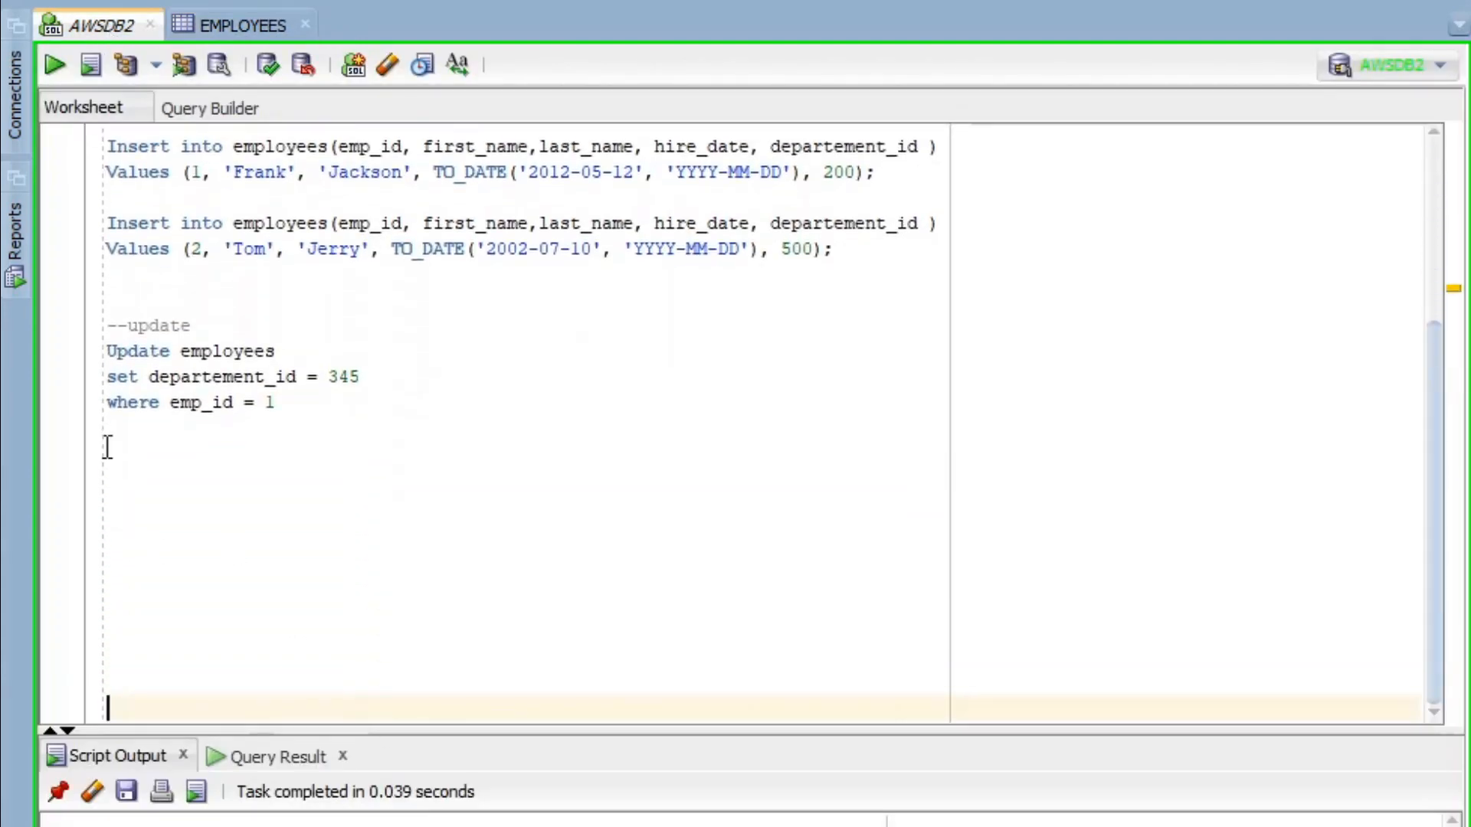
- Run select * from employees to list all employees
{"action": "left_click", "coordinate": [148, 459]}
{"action": "key", "text": "Return"}
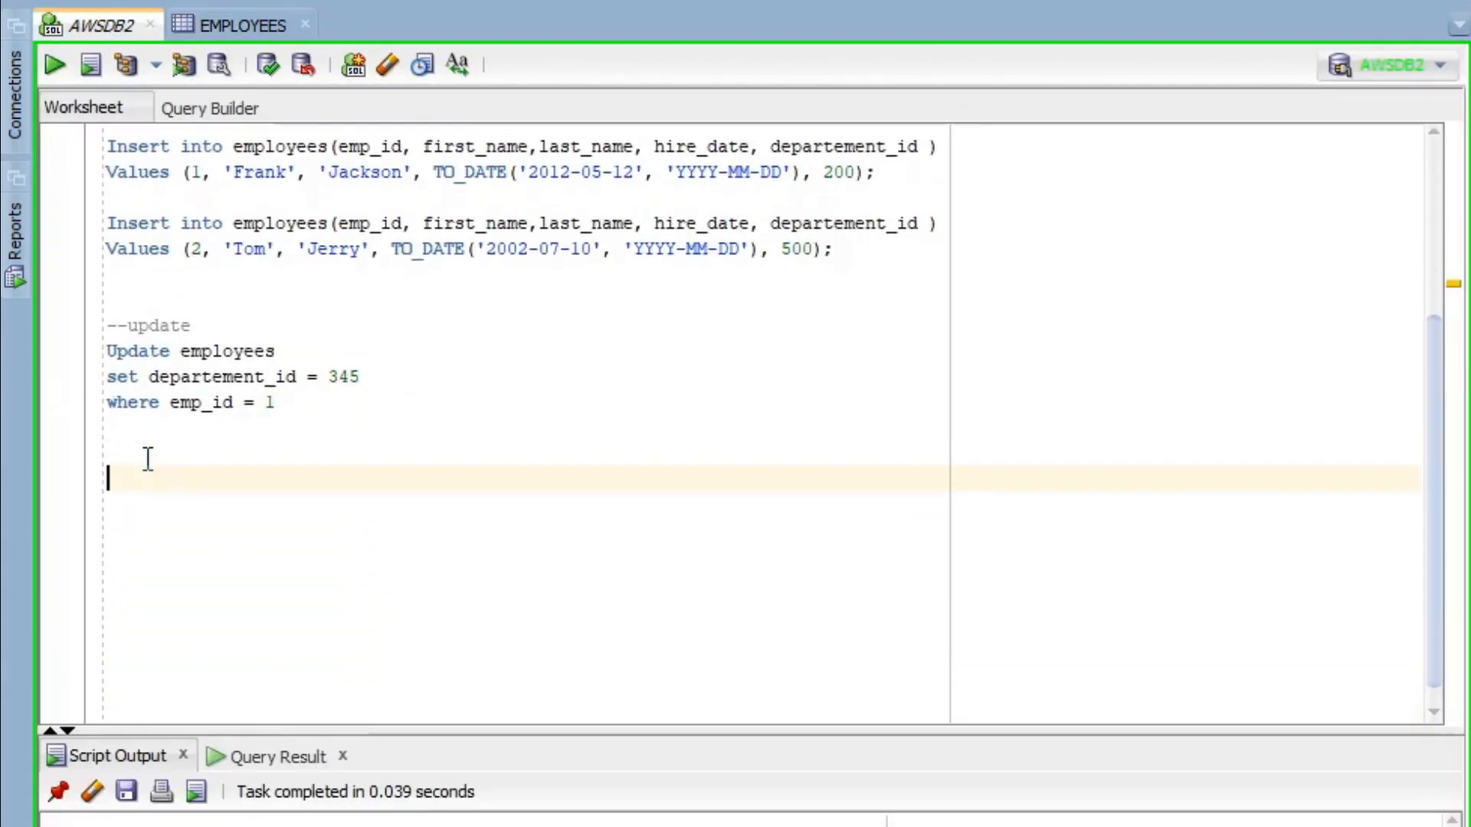
{"action": "type", "text": "select *"}
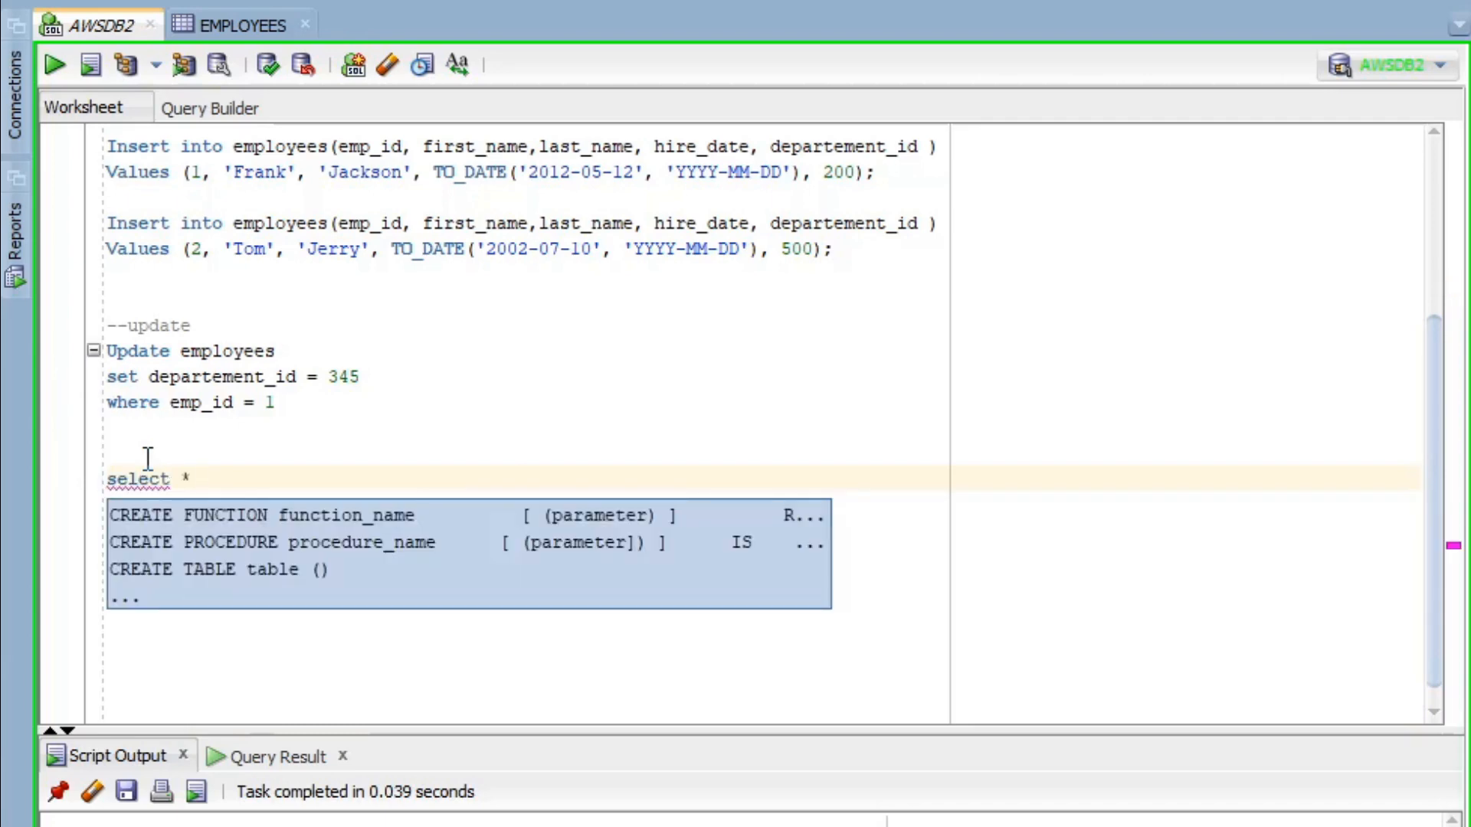
{"action": "type", "text": " from e"}
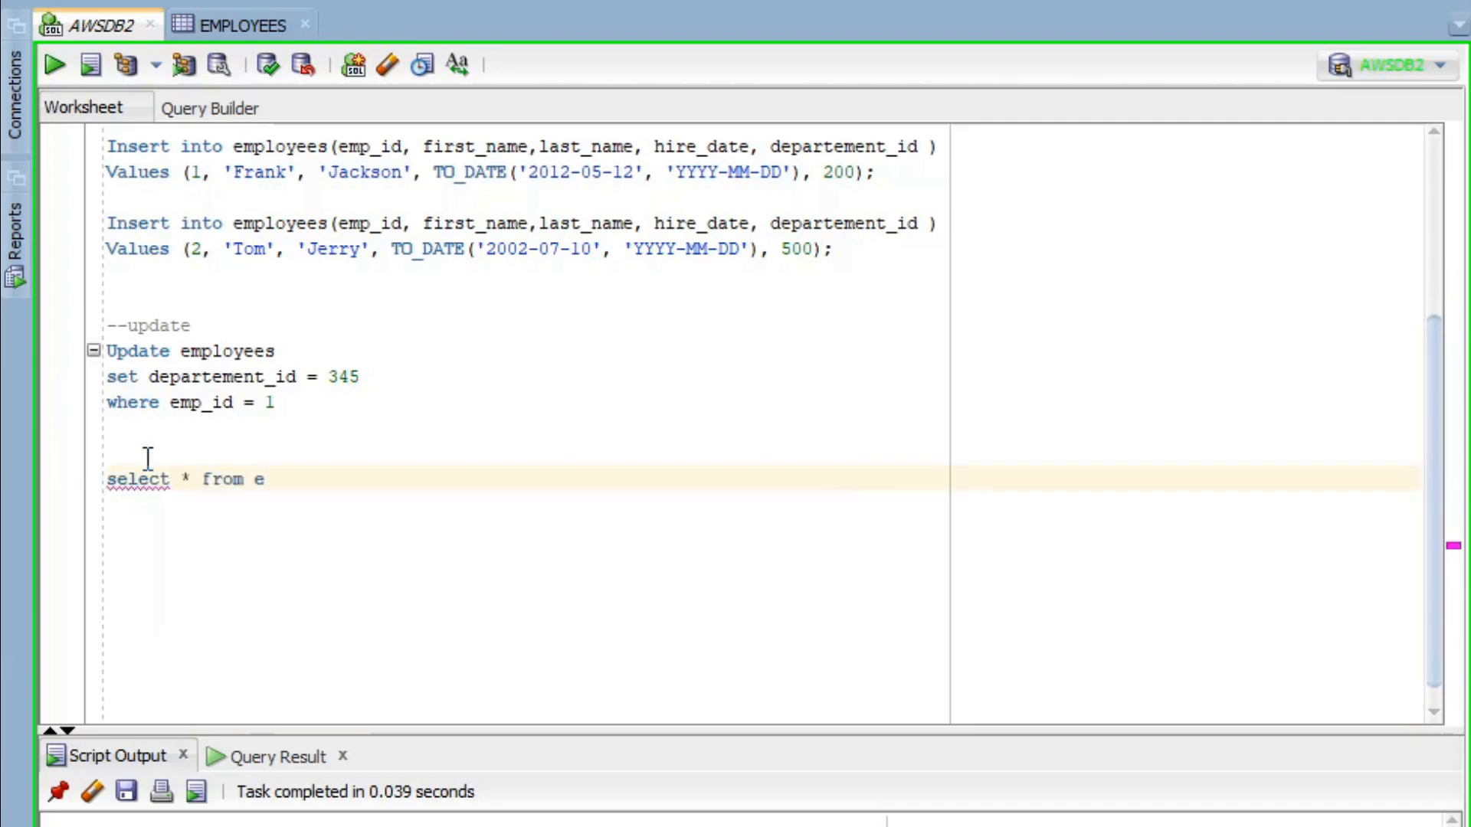
{"action": "type", "text": "mployees"}
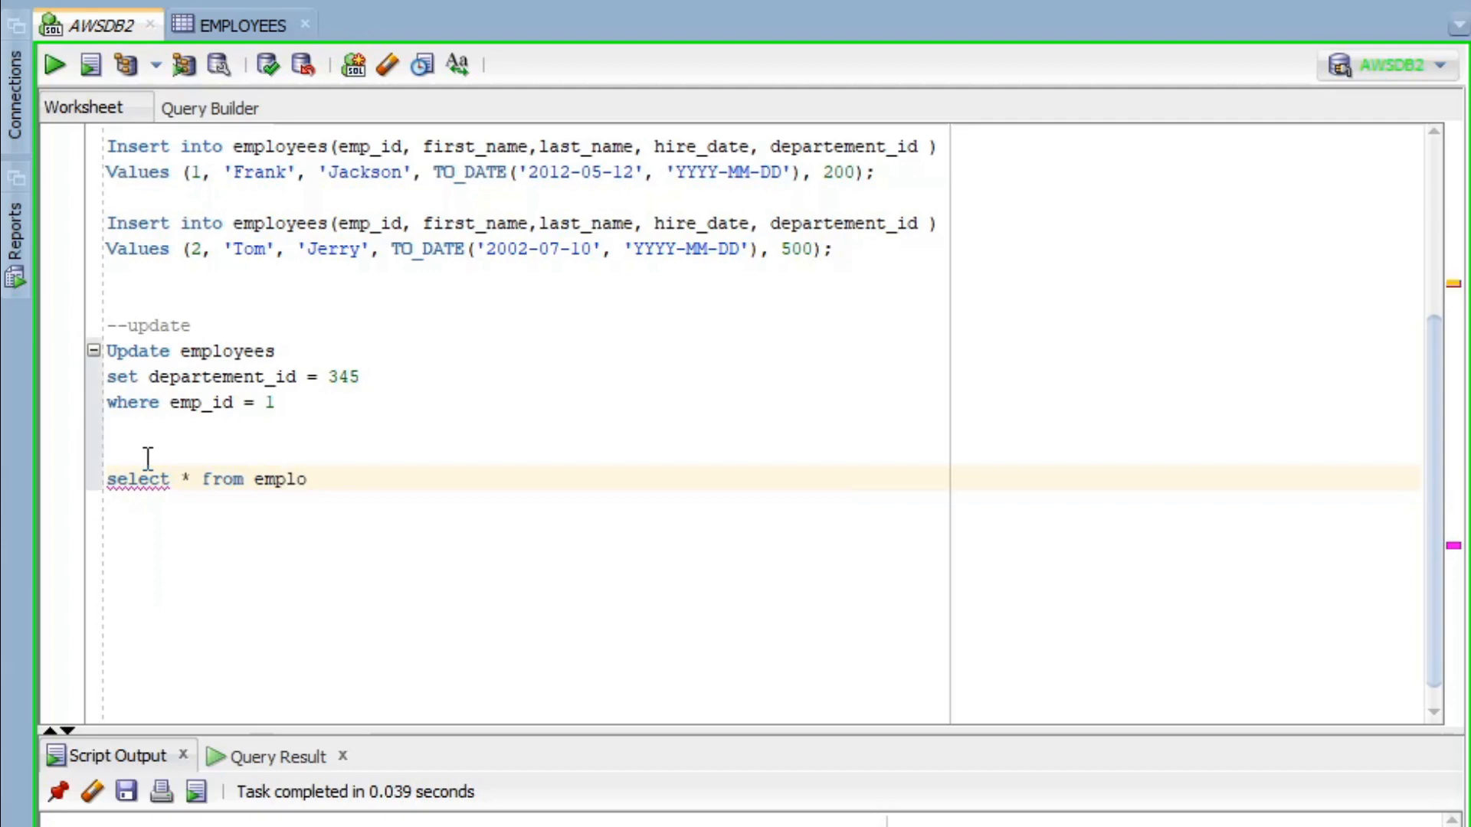
{"action": "key", "text": "BackSpace"}
{"action": "key", "text": "BackSpace"}
{"action": "type", "text": "es"}
{"action": "triple_click", "coordinate": [328, 479]}
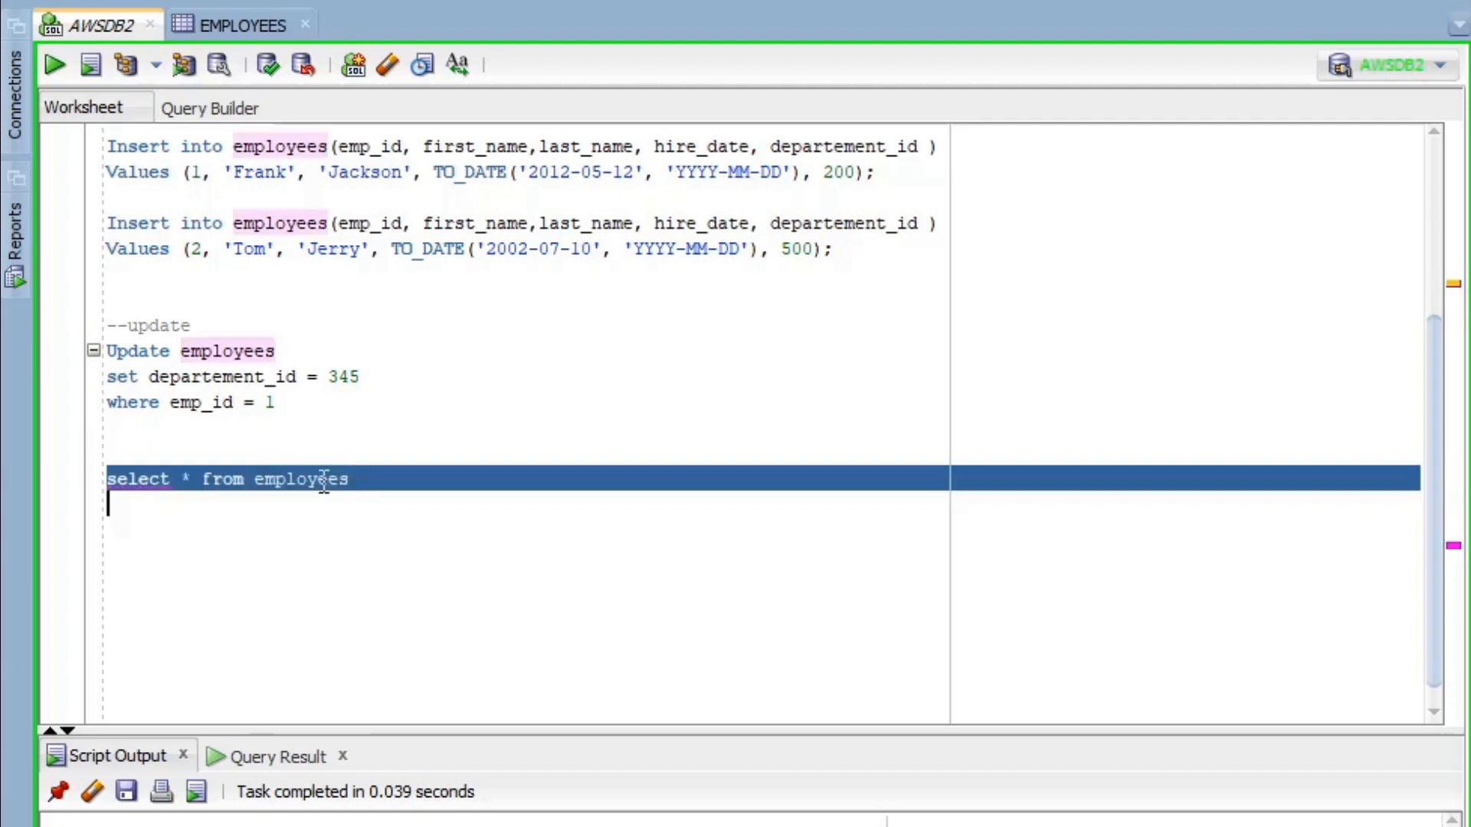
{"action": "key", "text": "ctrl+Return"}
- Start a second query, select * from employees where, below the first
{"action": "left_click", "coordinate": [292, 414]}
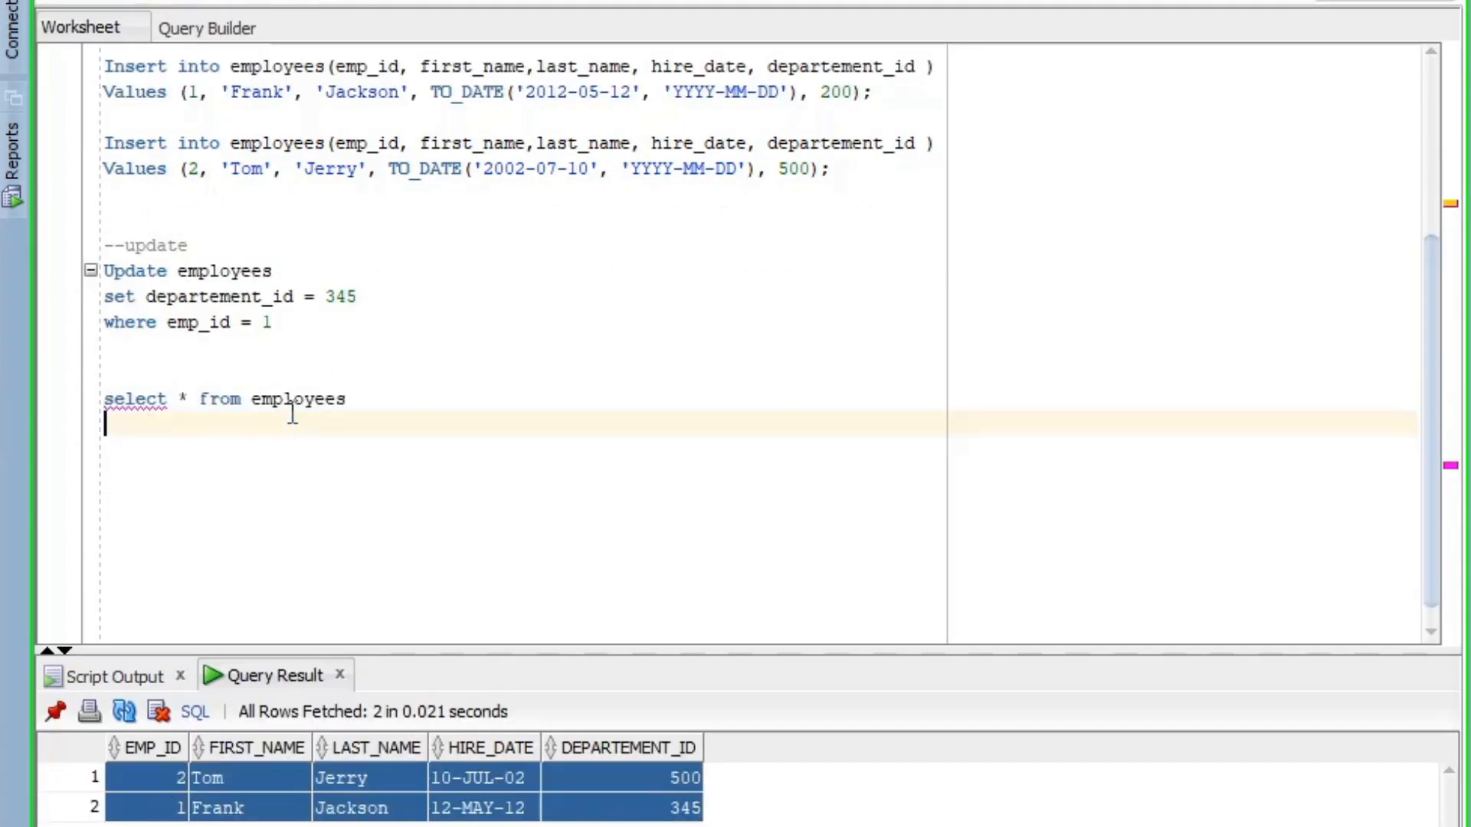
{"action": "key", "text": "Return"}
{"action": "key", "text": "Return"}
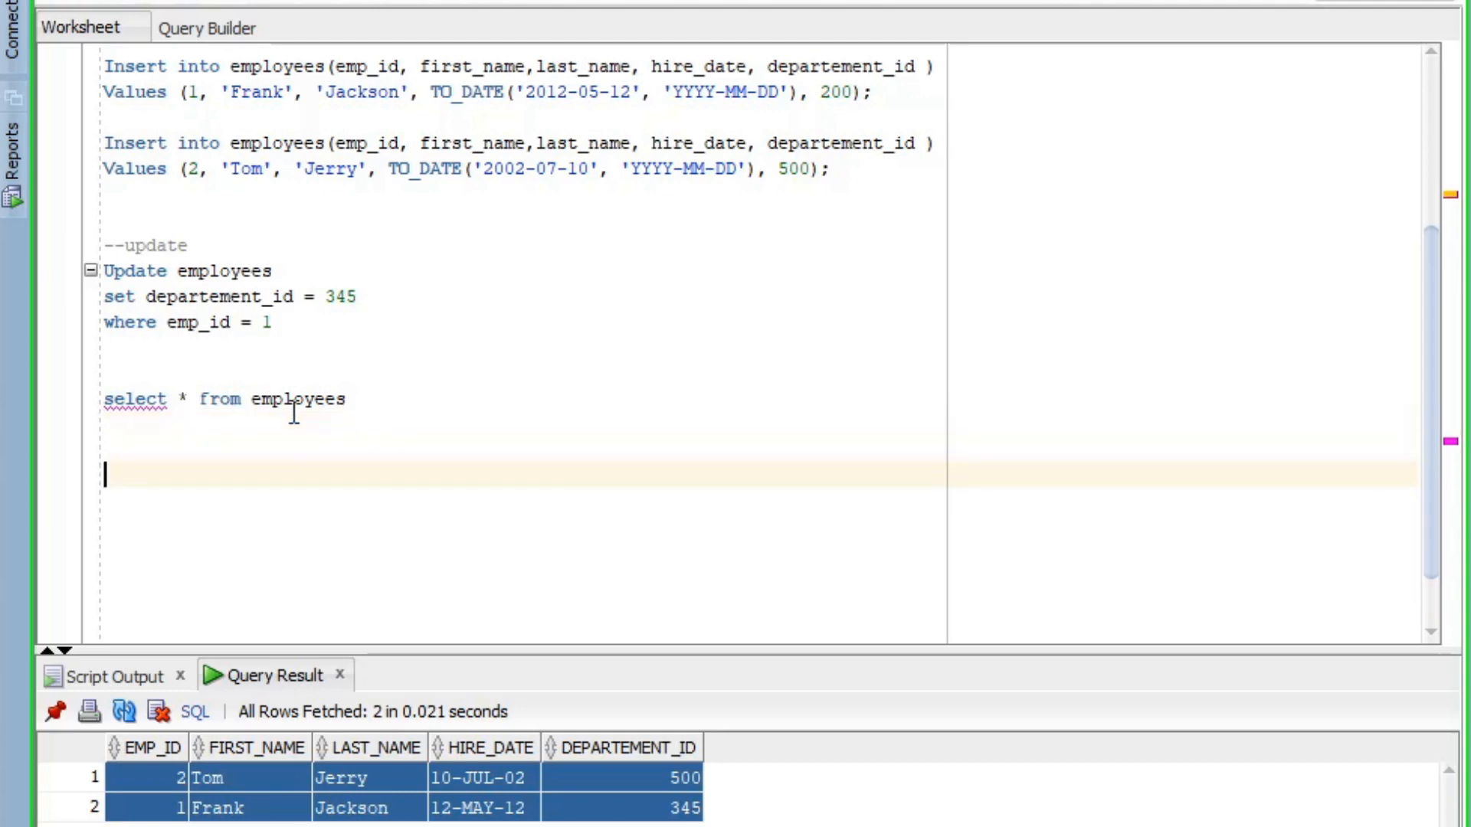
{"action": "type", "text": "select * from"}
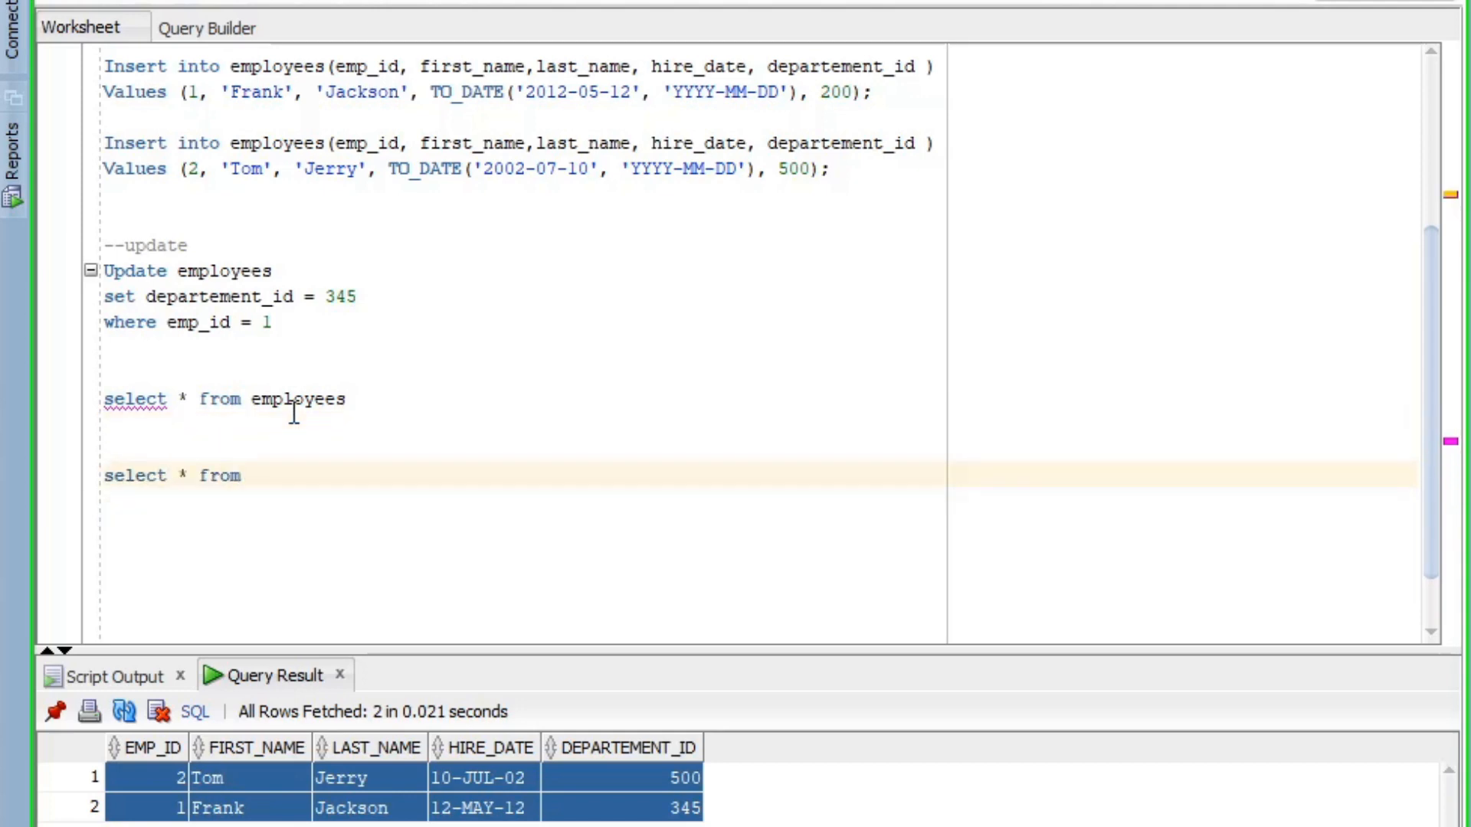
{"action": "type", "text": " employees"}
{"action": "key", "text": "Return"}
{"action": "type", "text": "where"}
{"action": "key", "text": "BackSpace"}
{"action": "key", "text": "BackSpace"}
{"action": "type", "text": "rere"}
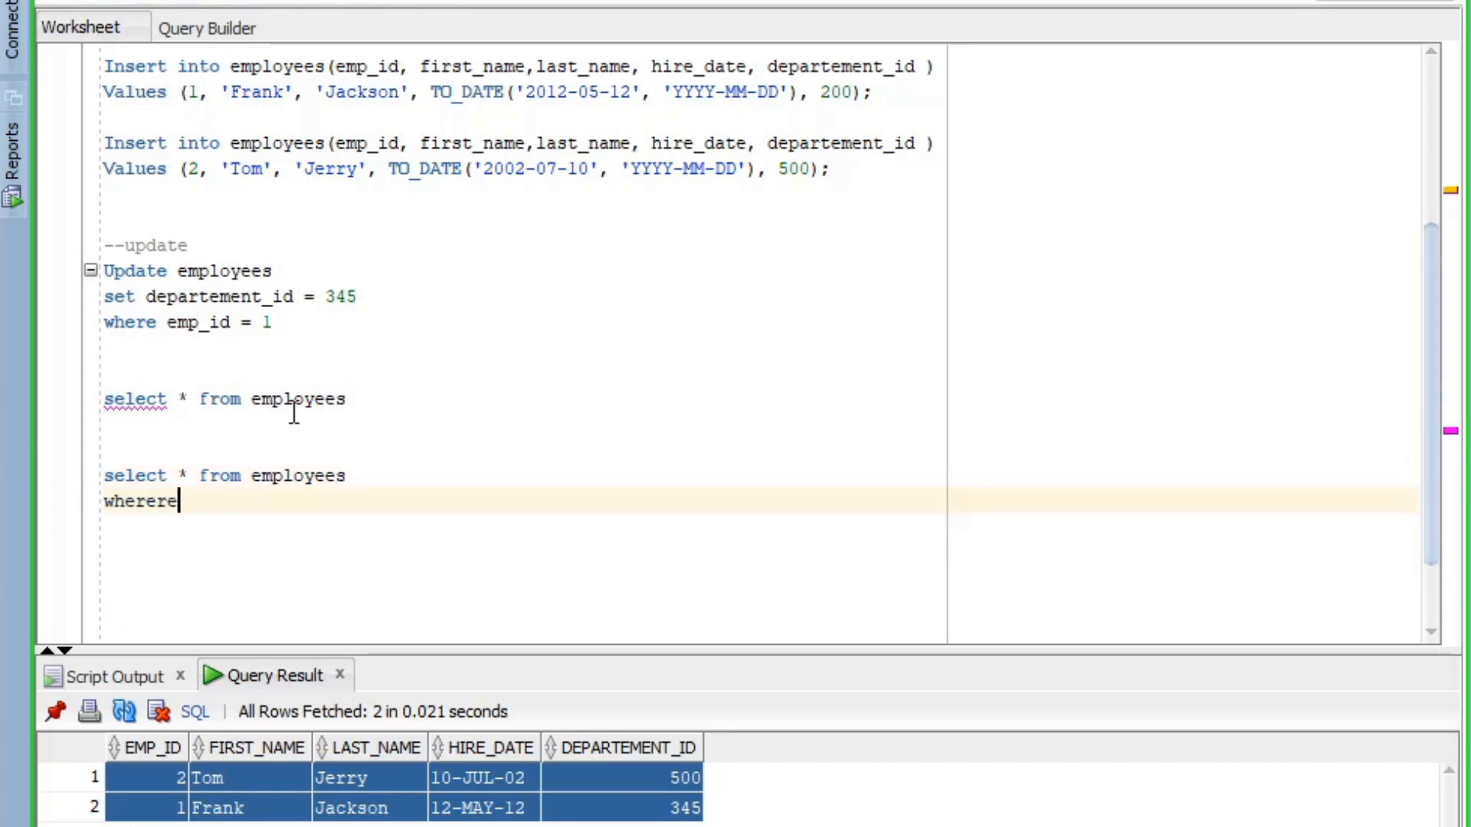
{"action": "key", "text": "BackSpace"}
{"action": "key", "text": "BackSpace"}
{"action": "type", "text": "depa"}
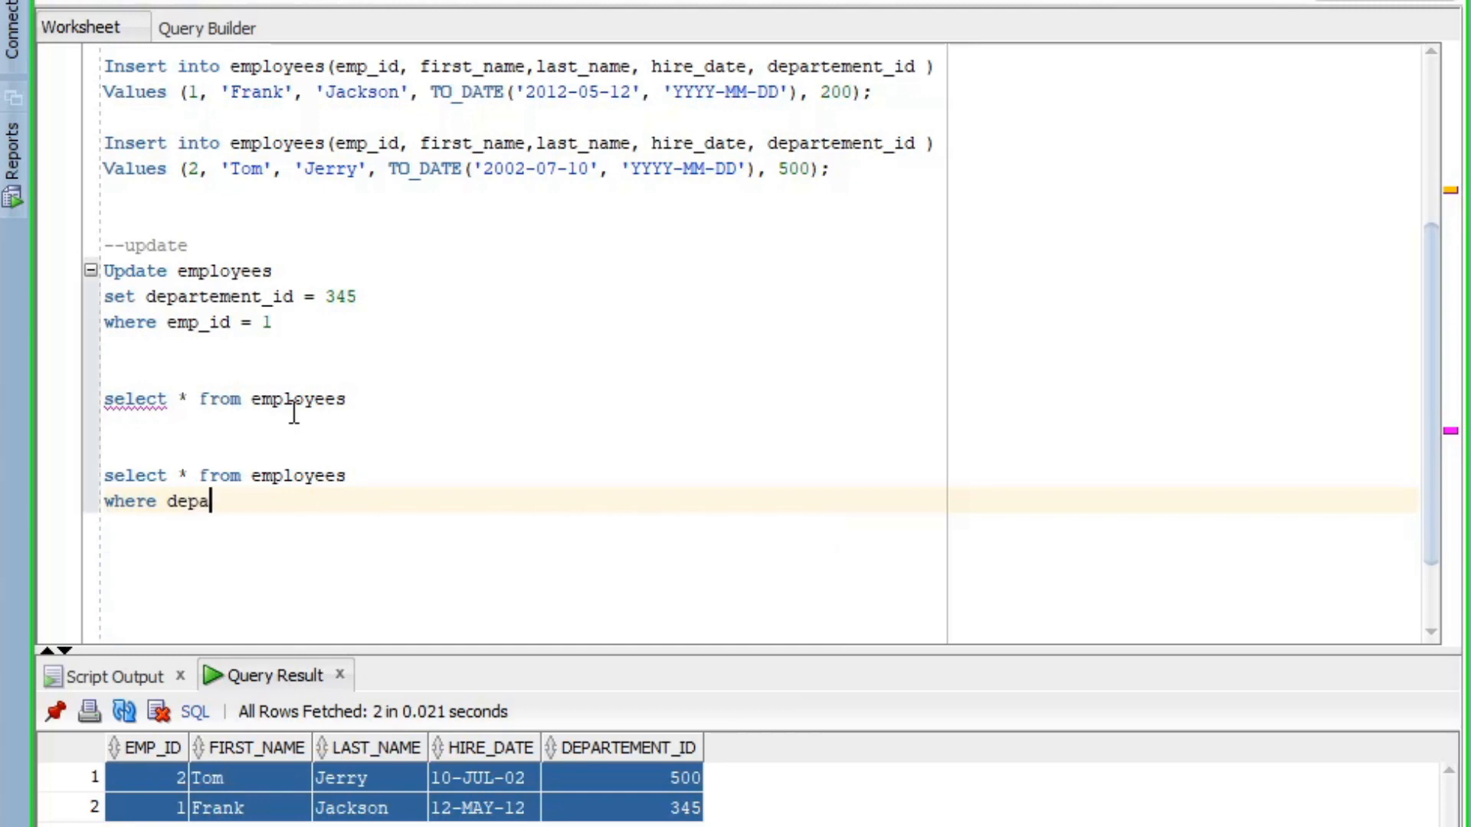
- Complete the filter as departement_id = 10 and run the query
{"action": "double_click", "coordinate": [245, 297]}
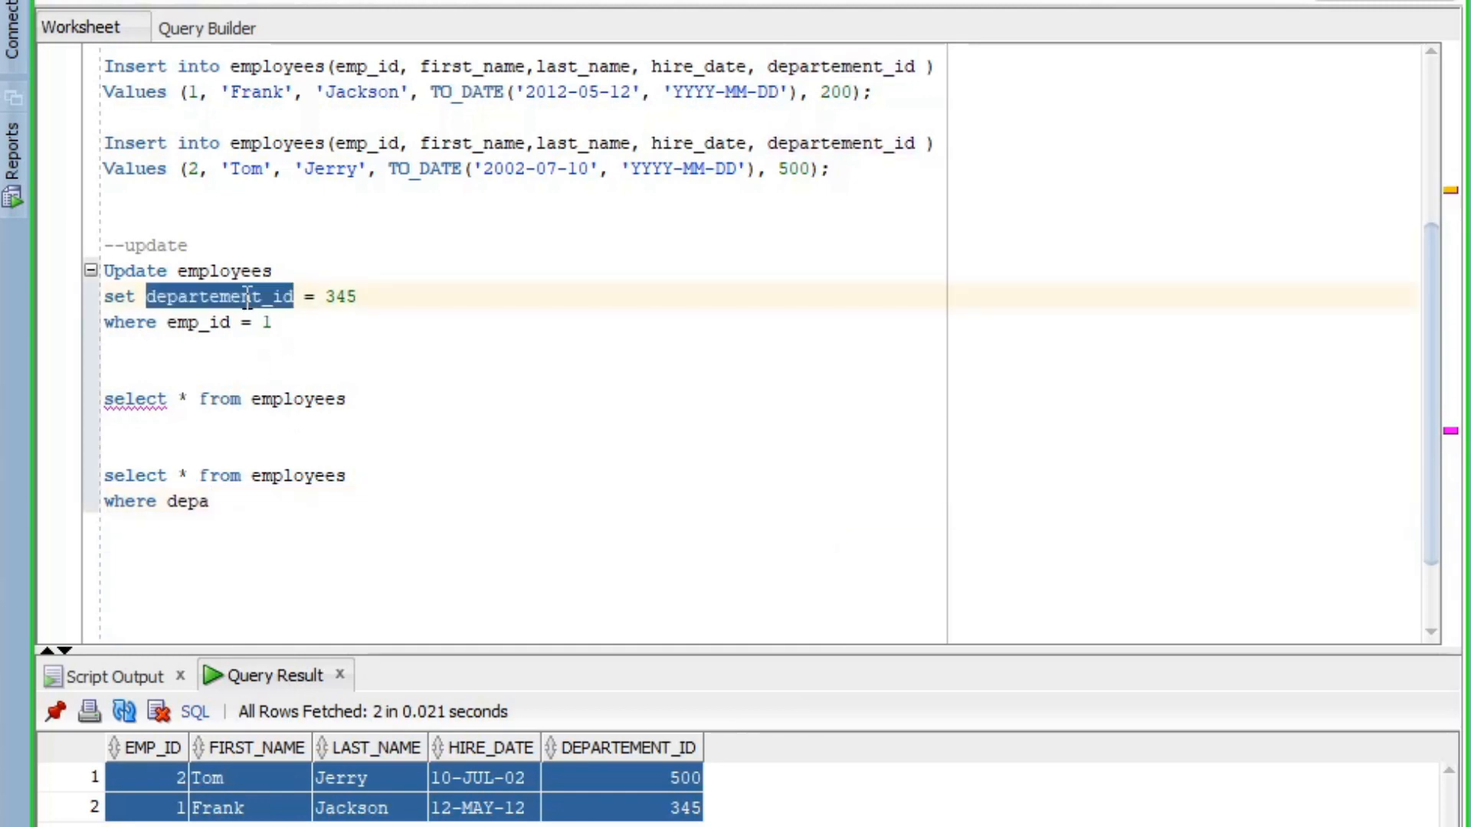
{"action": "key", "text": "ctrl+c"}
{"action": "double_click", "coordinate": [187, 501]}
{"action": "key", "text": "ctrl+v"}
{"action": "type", "text": "= "}
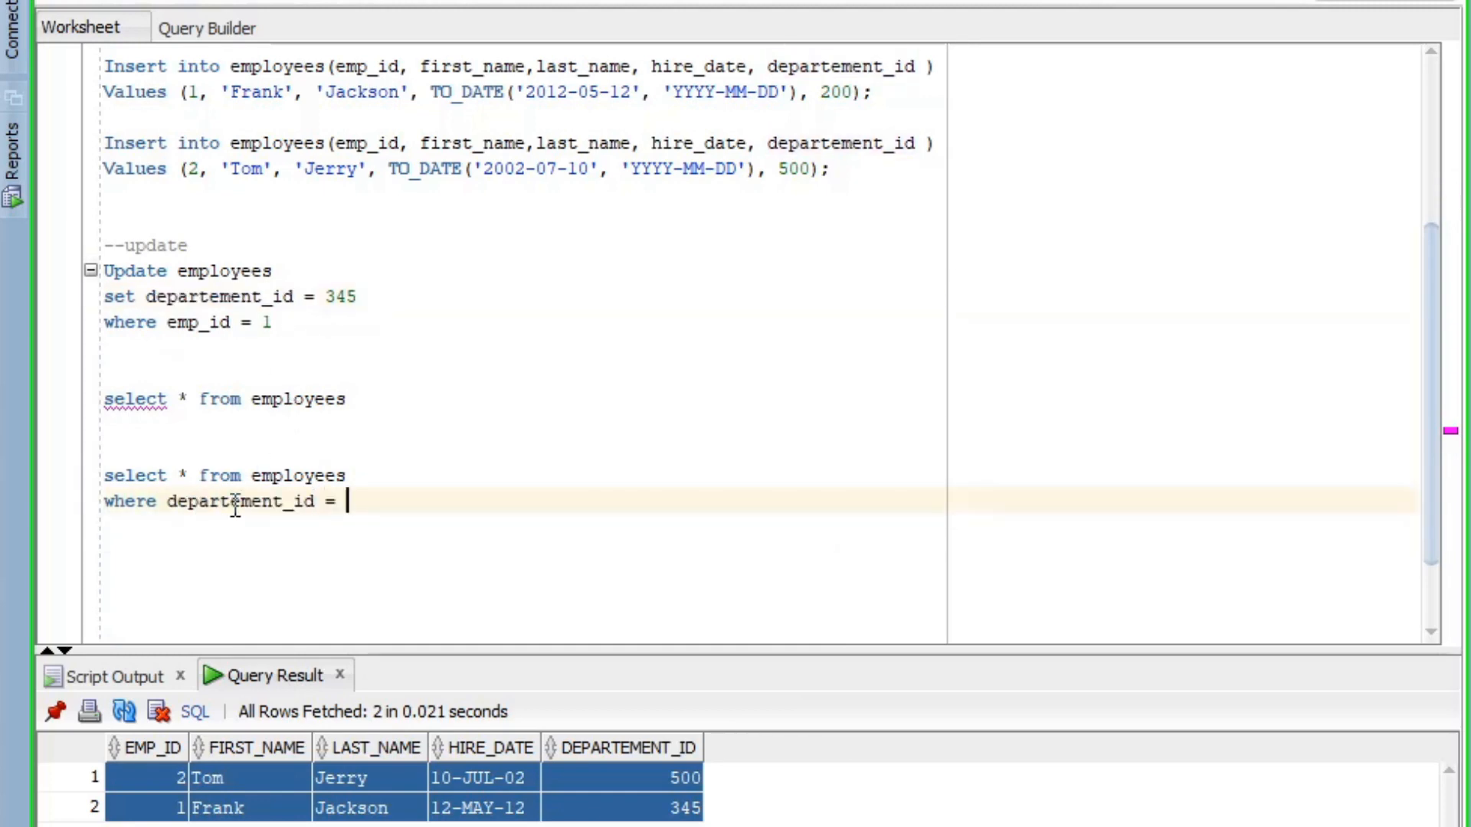
{"action": "type", "text": "105"}
{"action": "key", "text": "ctrl+Return"}
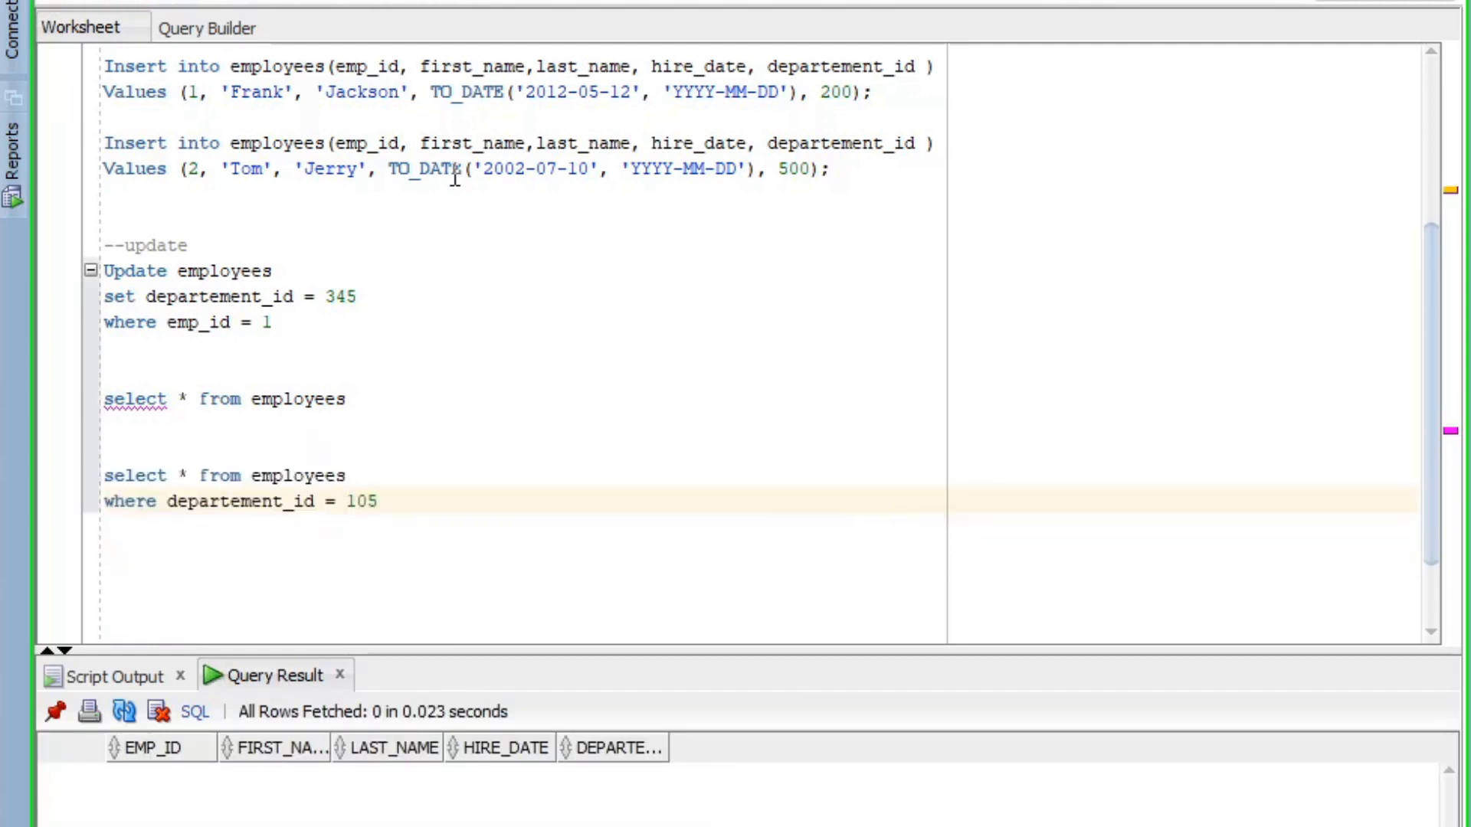
- Change the filter value to 500 and rerun, returning a single row
{"action": "left_click", "coordinate": [811, 168]}
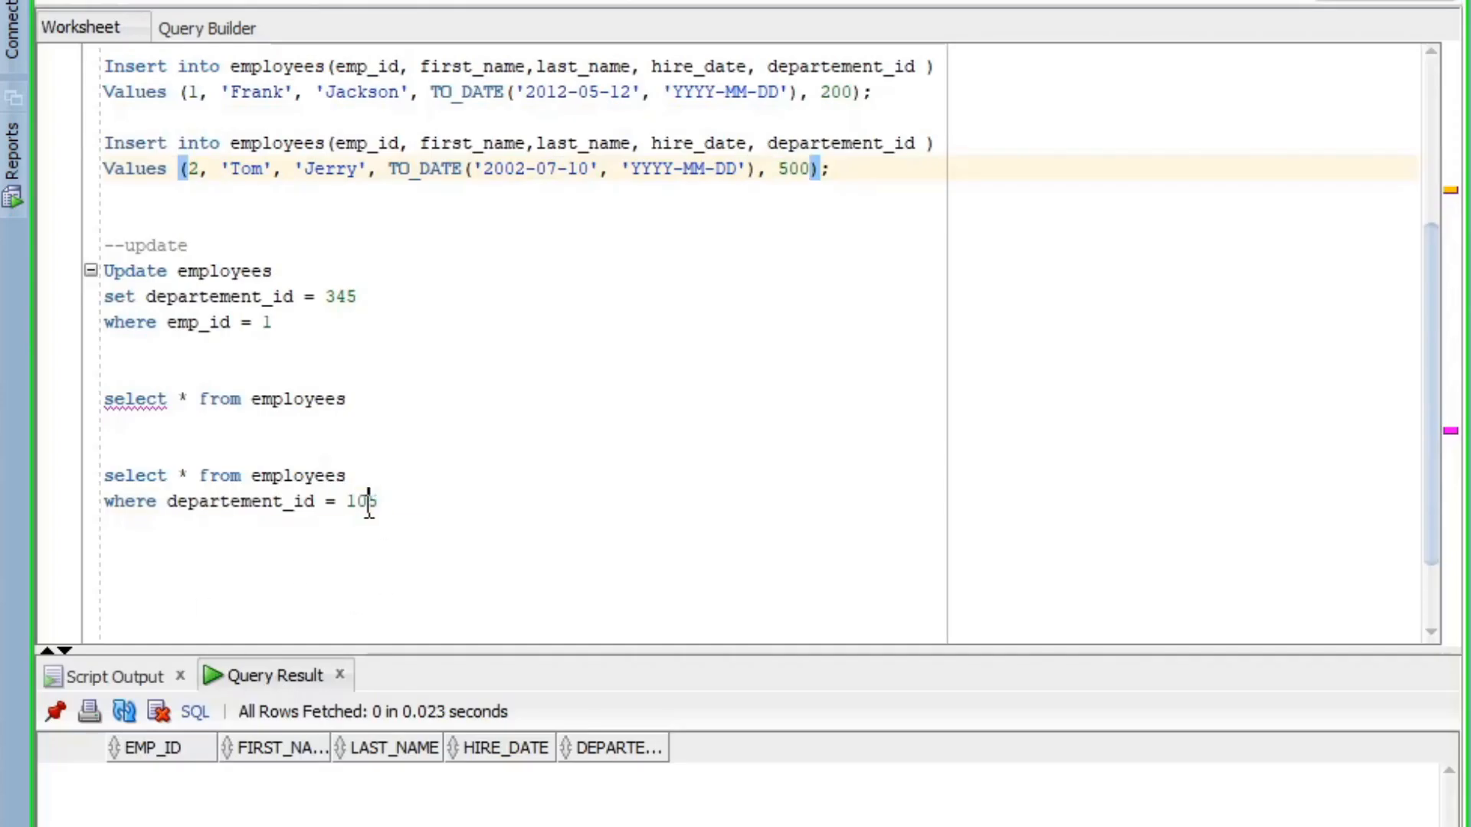
{"action": "double_click", "coordinate": [361, 501]}
{"action": "type", "text": "500"}
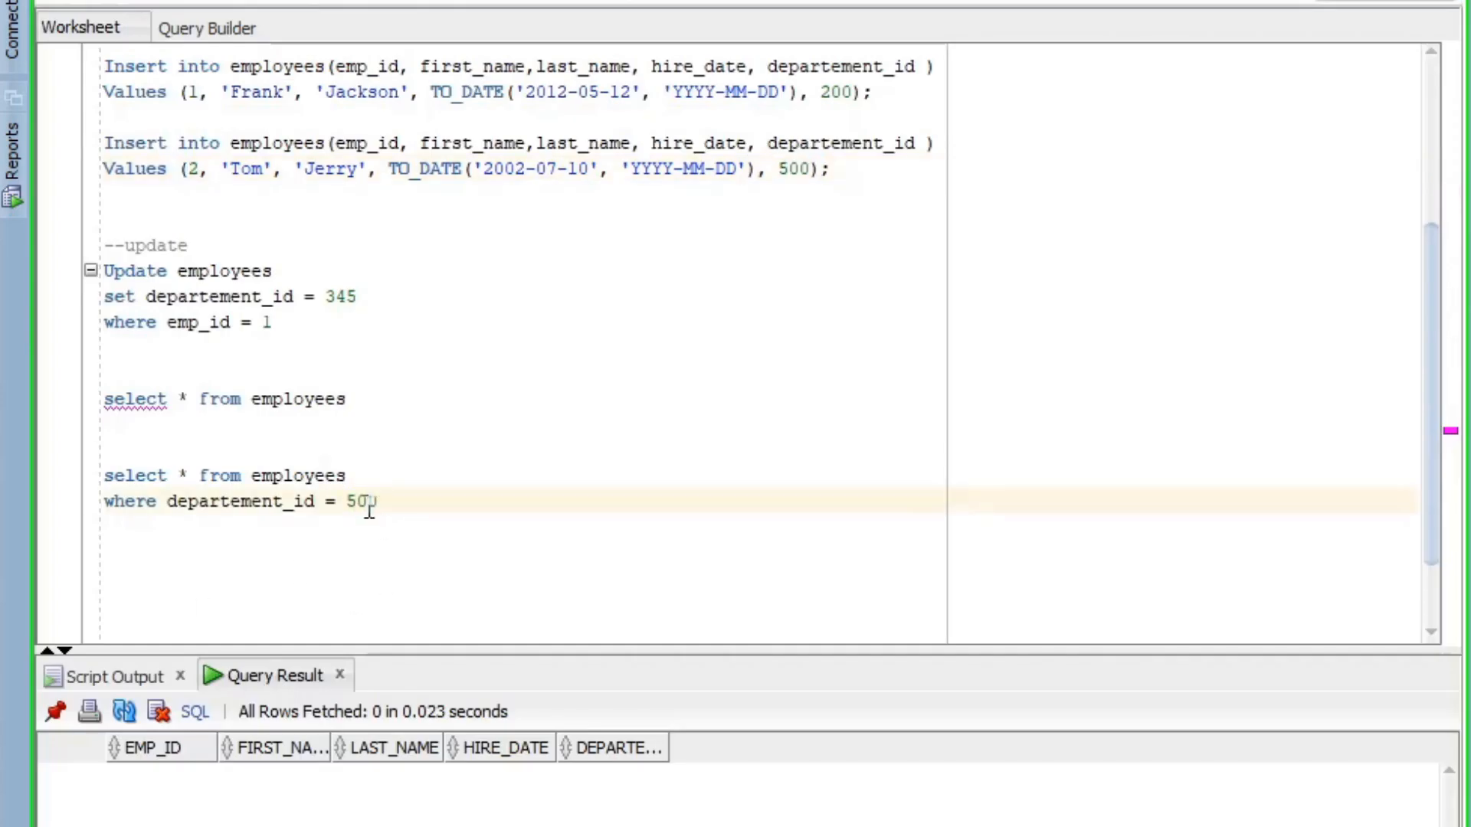
{"action": "key", "text": "ctrl+Return"}
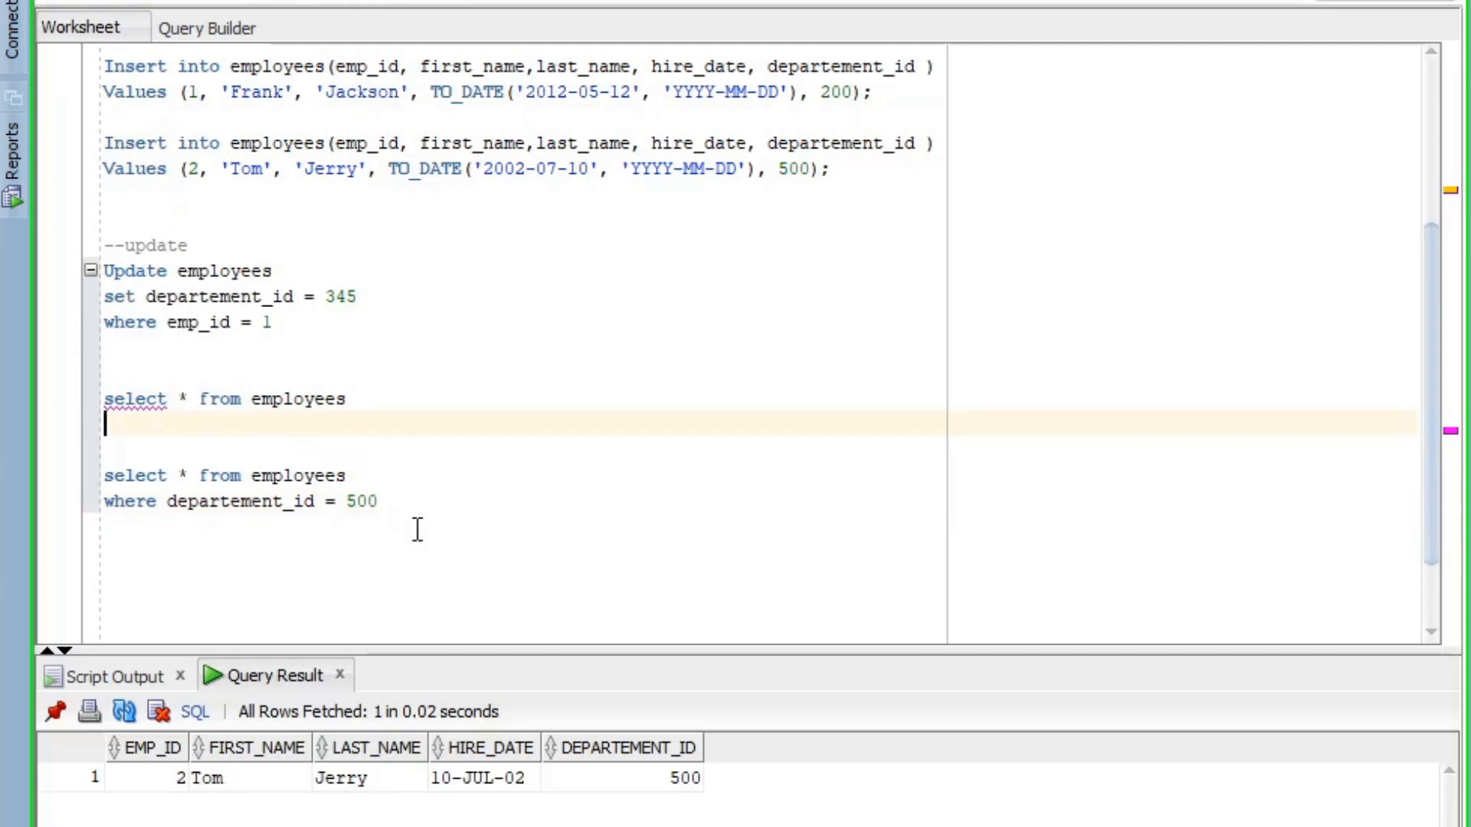
{"action": "scroll", "coordinate": [418, 528], "scroll_direction": "down", "scroll_amount": 1}
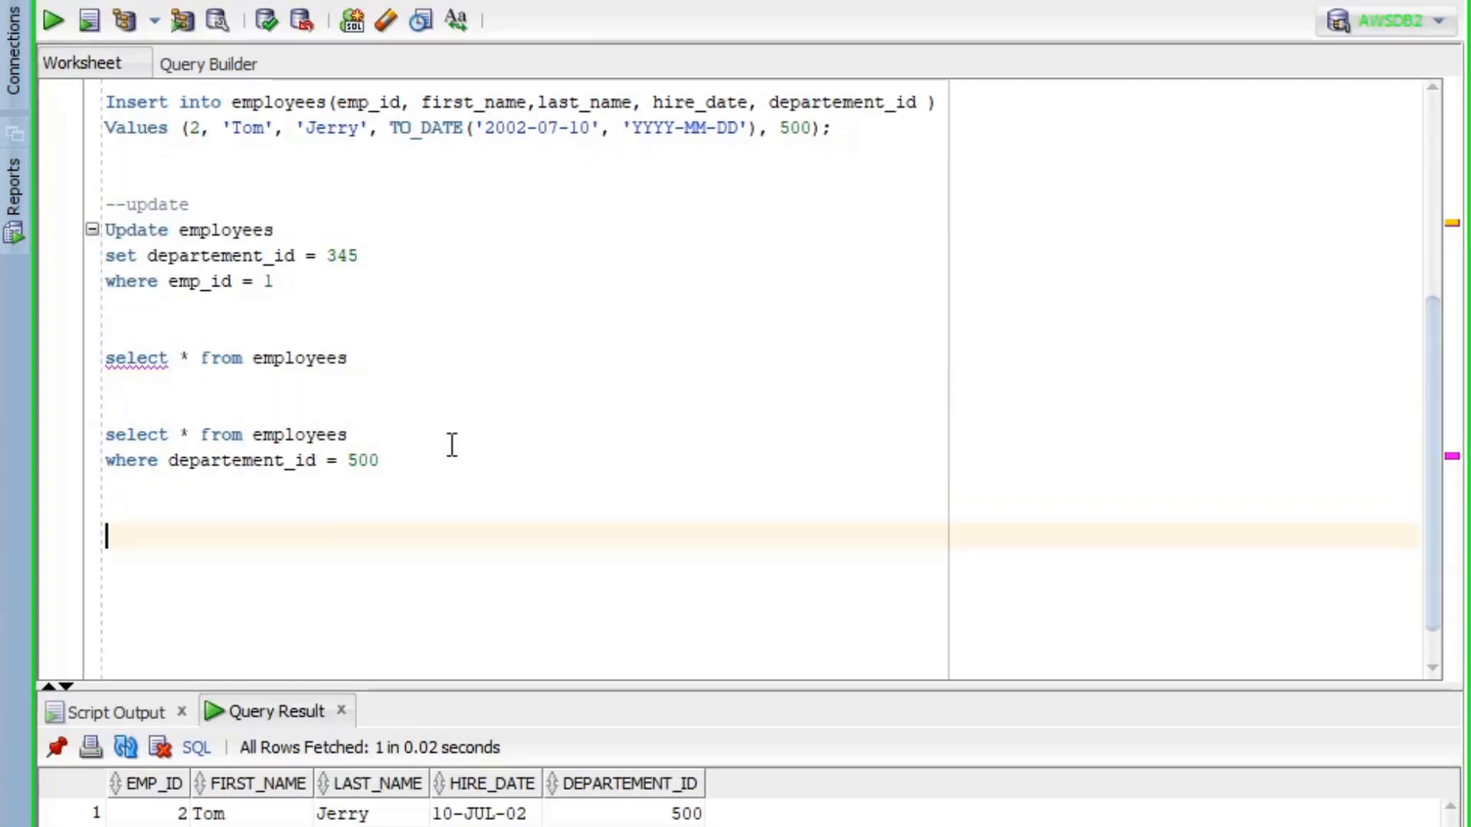
- Write and run delete from employees where emp_id = 1
{"action": "type", "text": "delete from "}
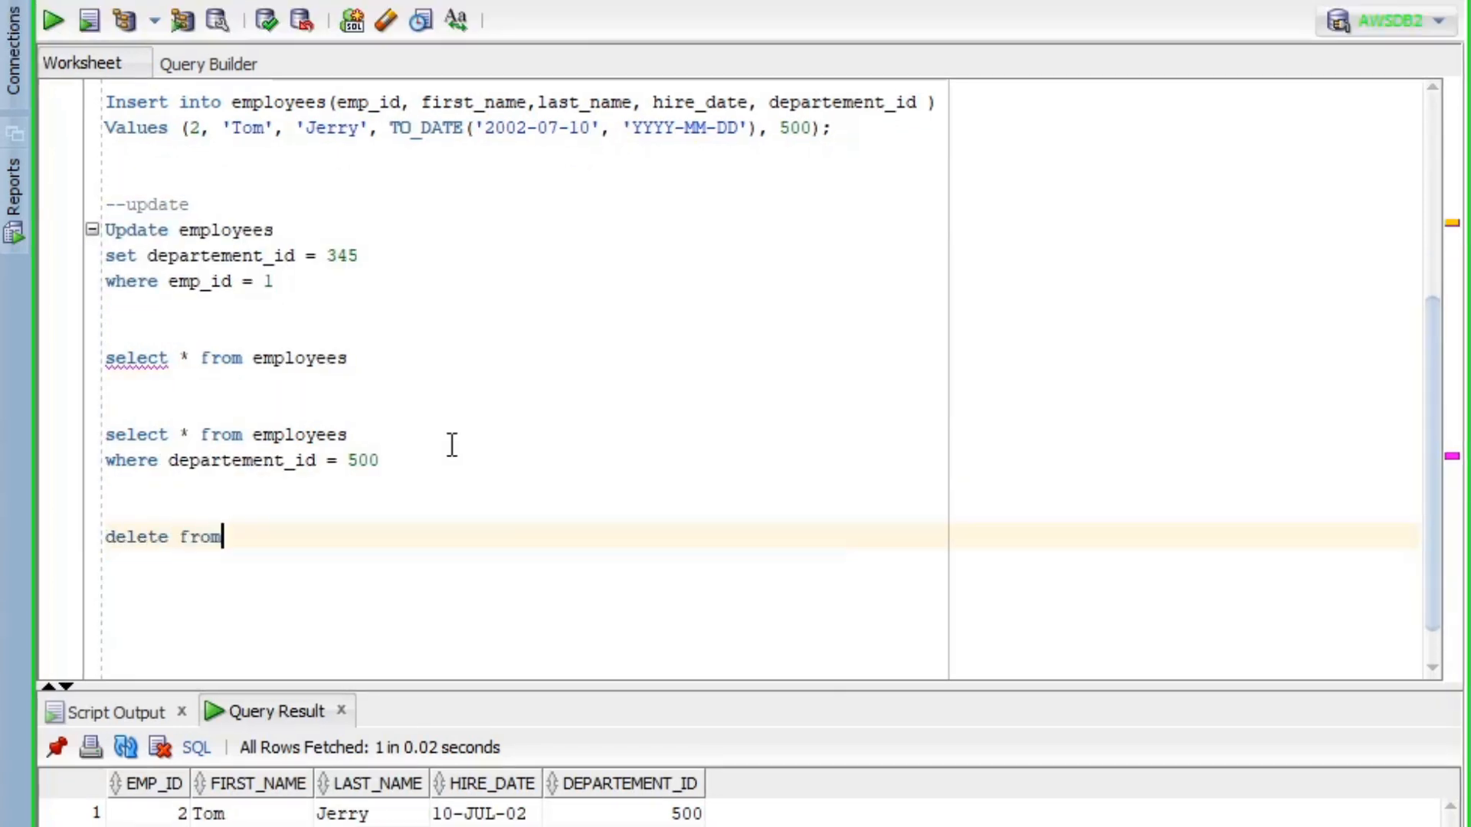
{"action": "type", "text": "emplo"}
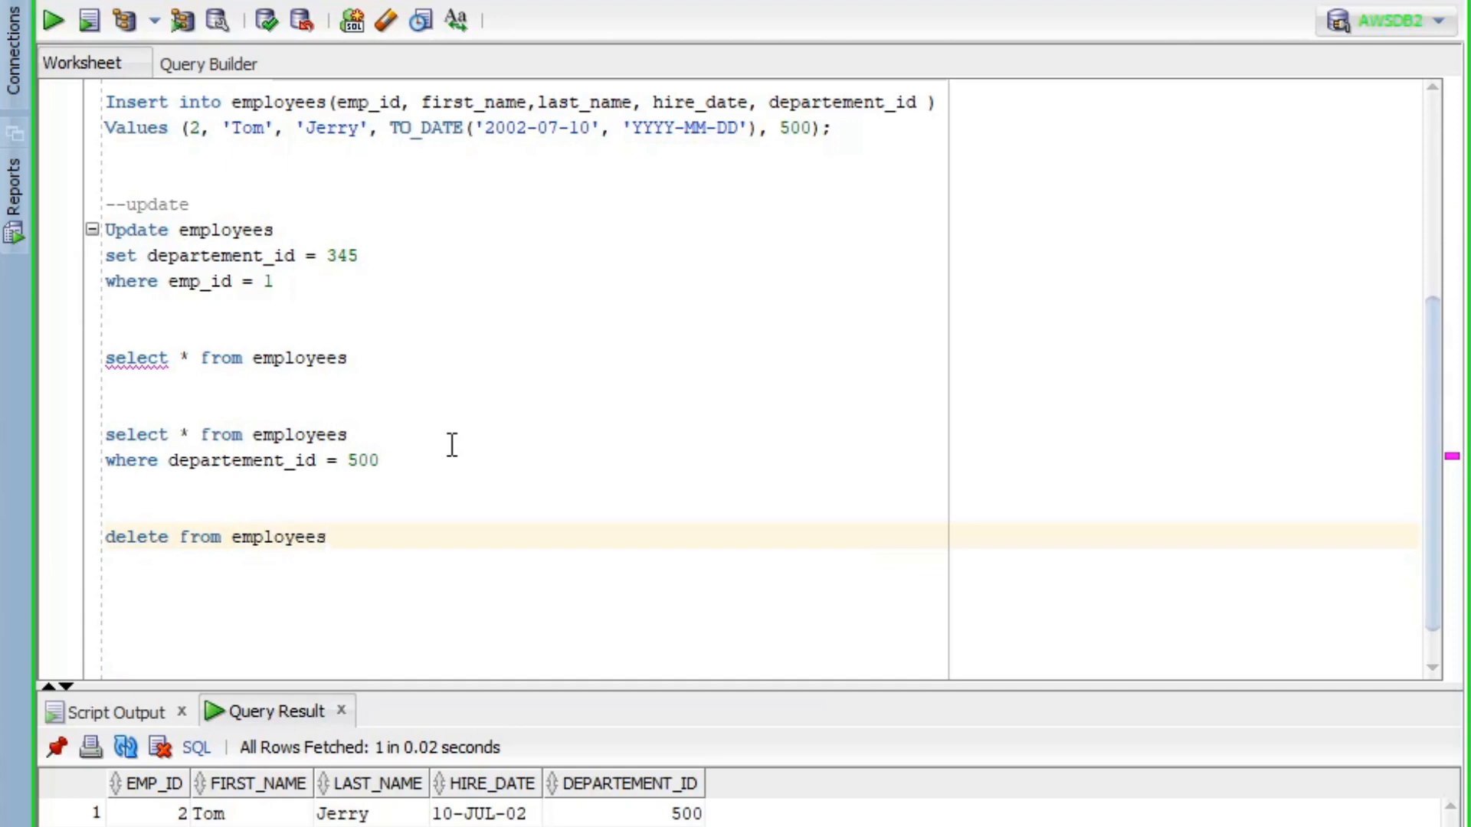
{"action": "type", "text": "yees"}
{"action": "key", "text": "Return"}
{"action": "type", "text": "where emp"}
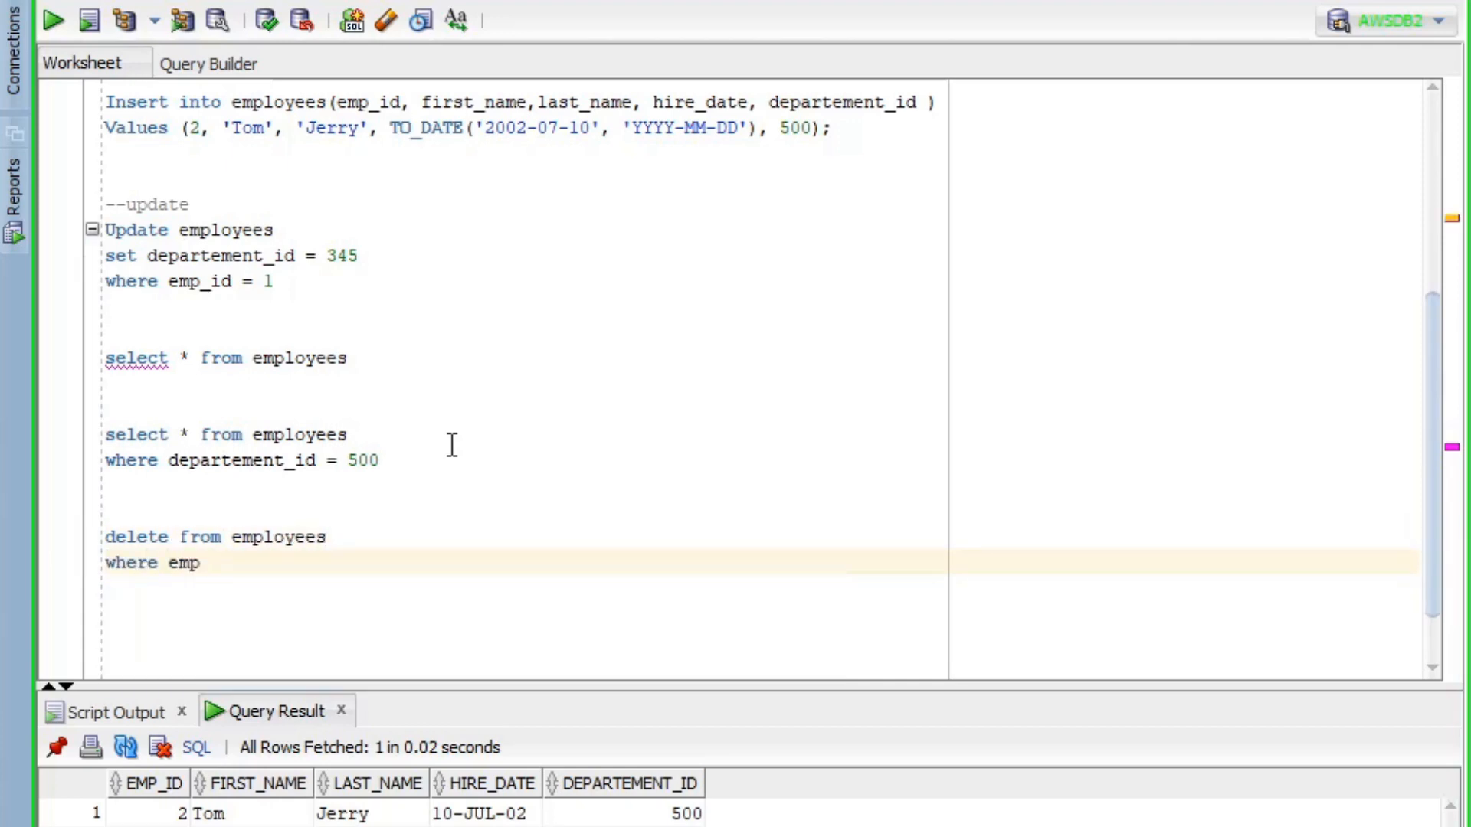
{"action": "type", "text": "_id = "}
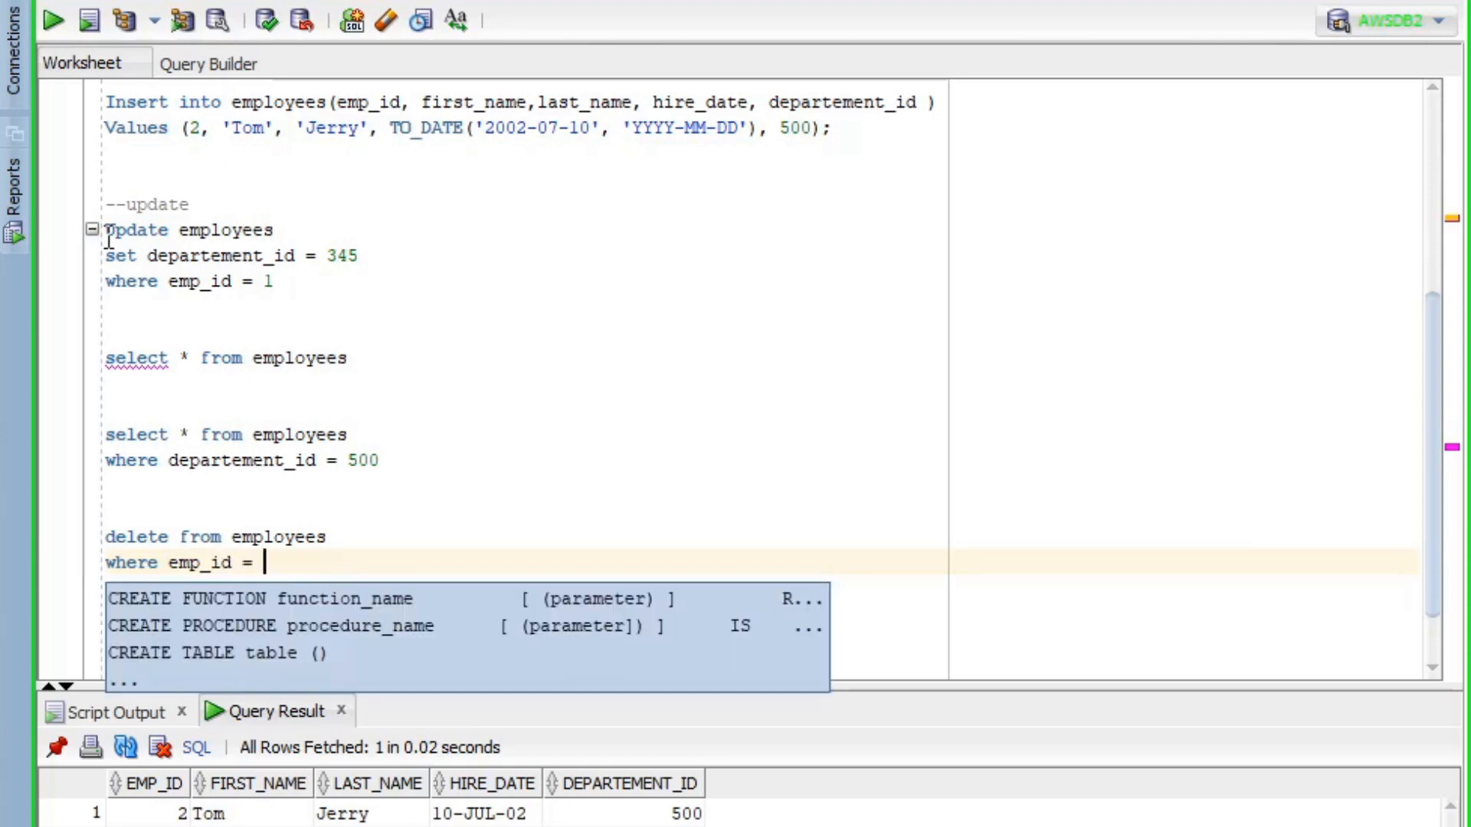
{"action": "type", "text": "1"}
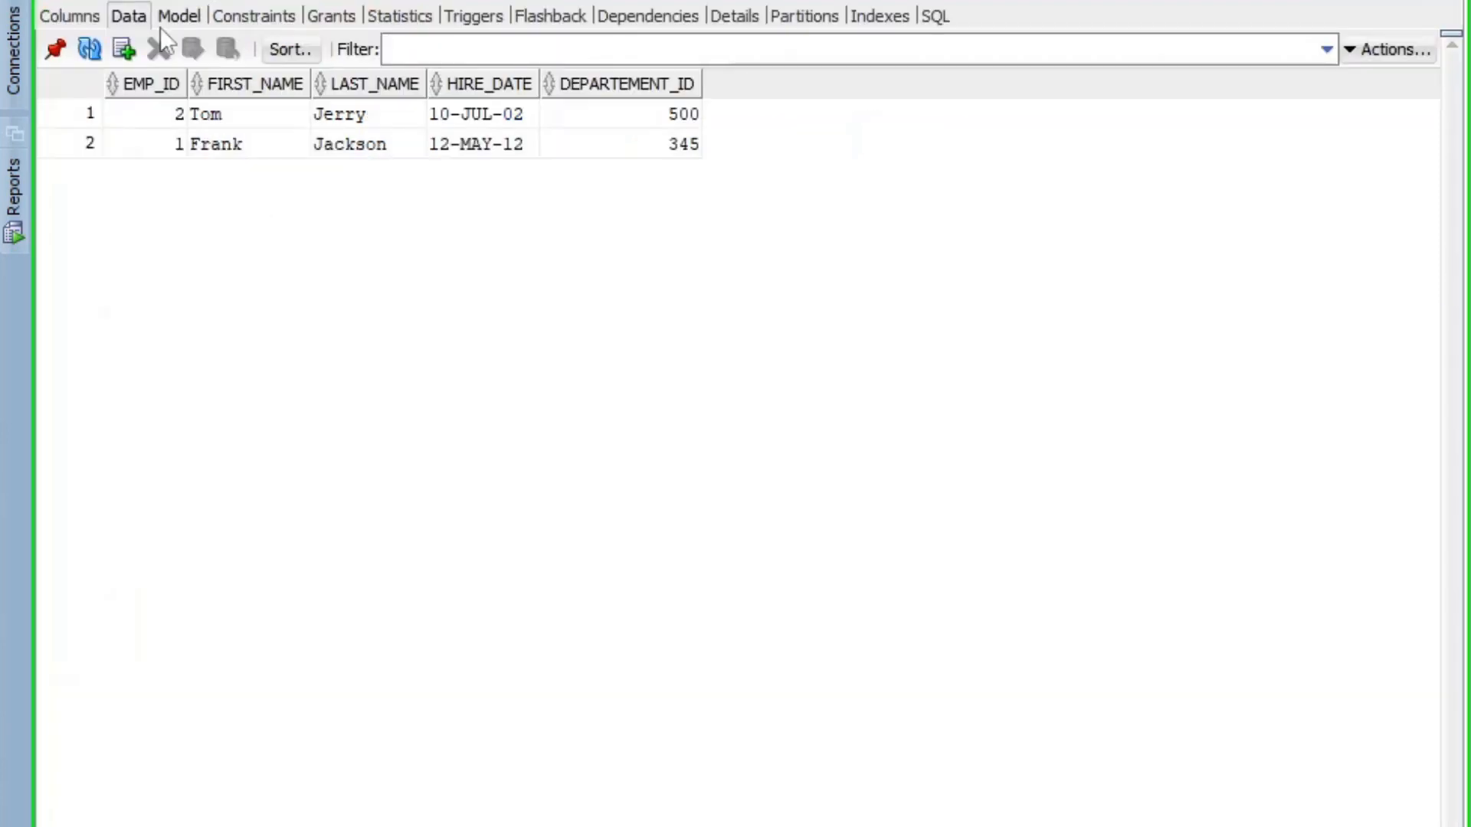
{"action": "left_click", "coordinate": [90, 49]}
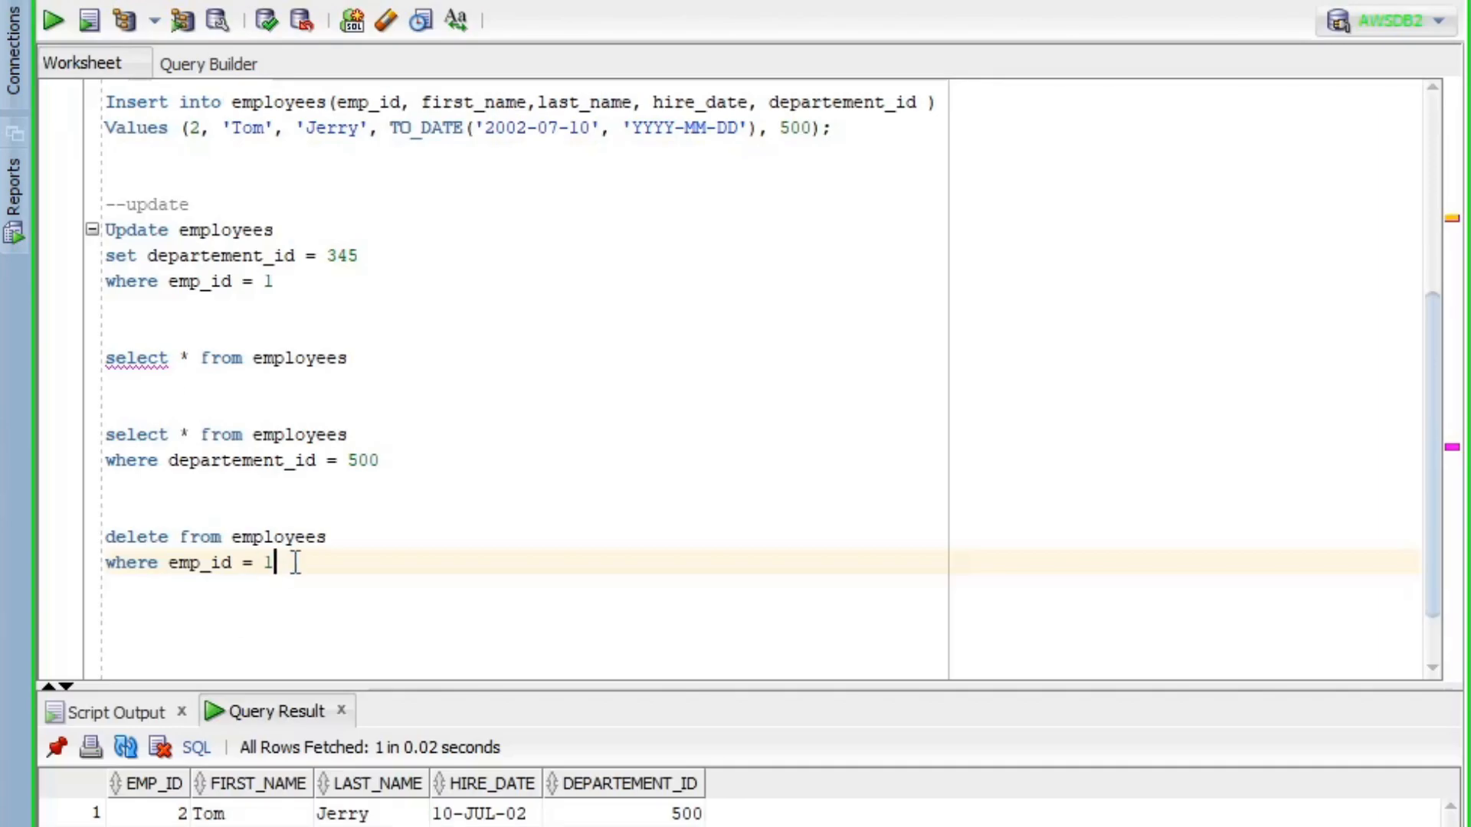
{"action": "left_click_drag", "start_coordinate": [292, 558], "coordinate": [106, 536]}
{"action": "key", "text": "F5"}
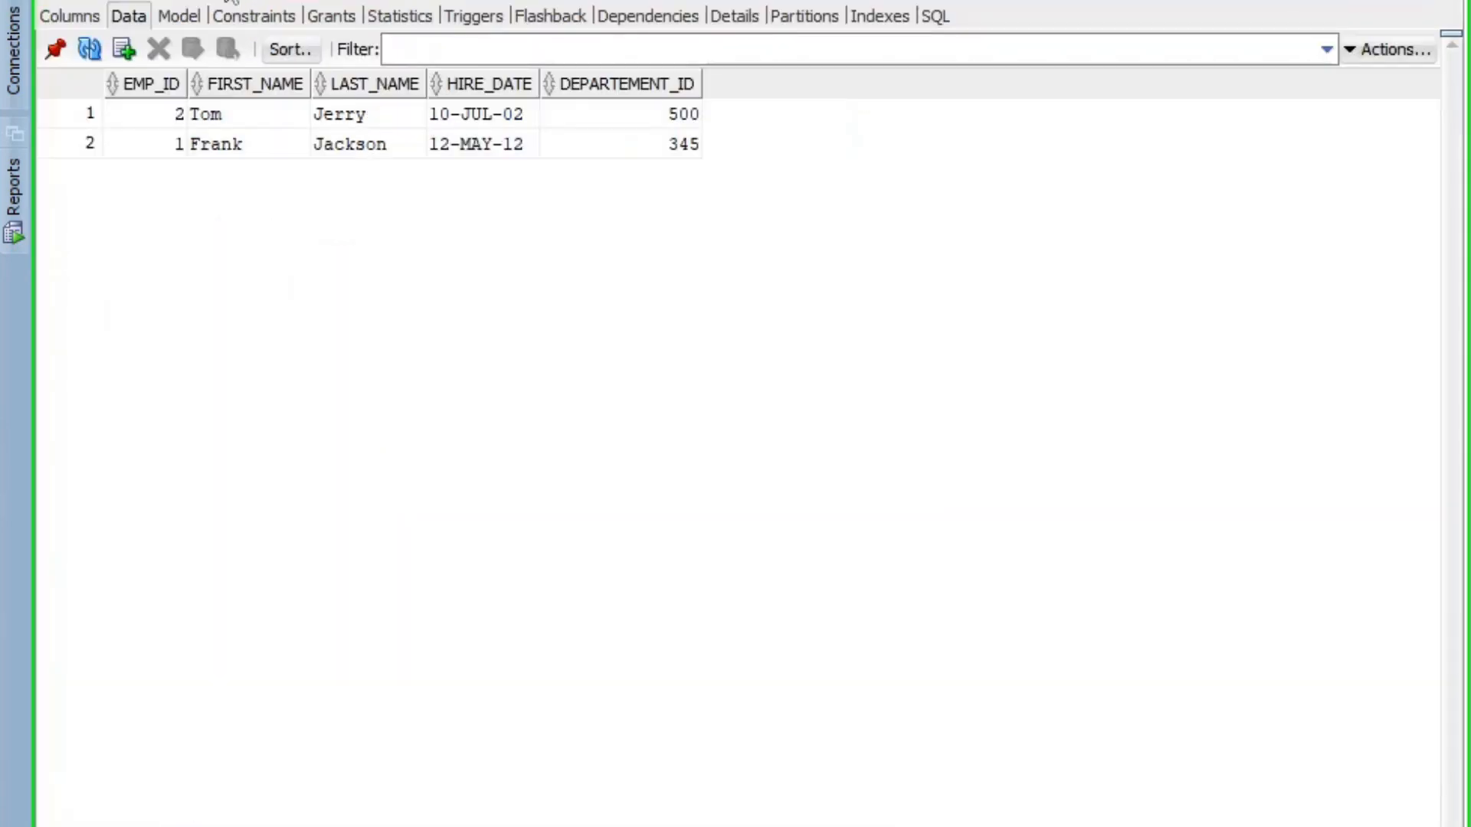
- Refresh the EMPLOYEES data to confirm the deletion, then select aws-oracledb in RDS
{"action": "left_click", "coordinate": [90, 49]}
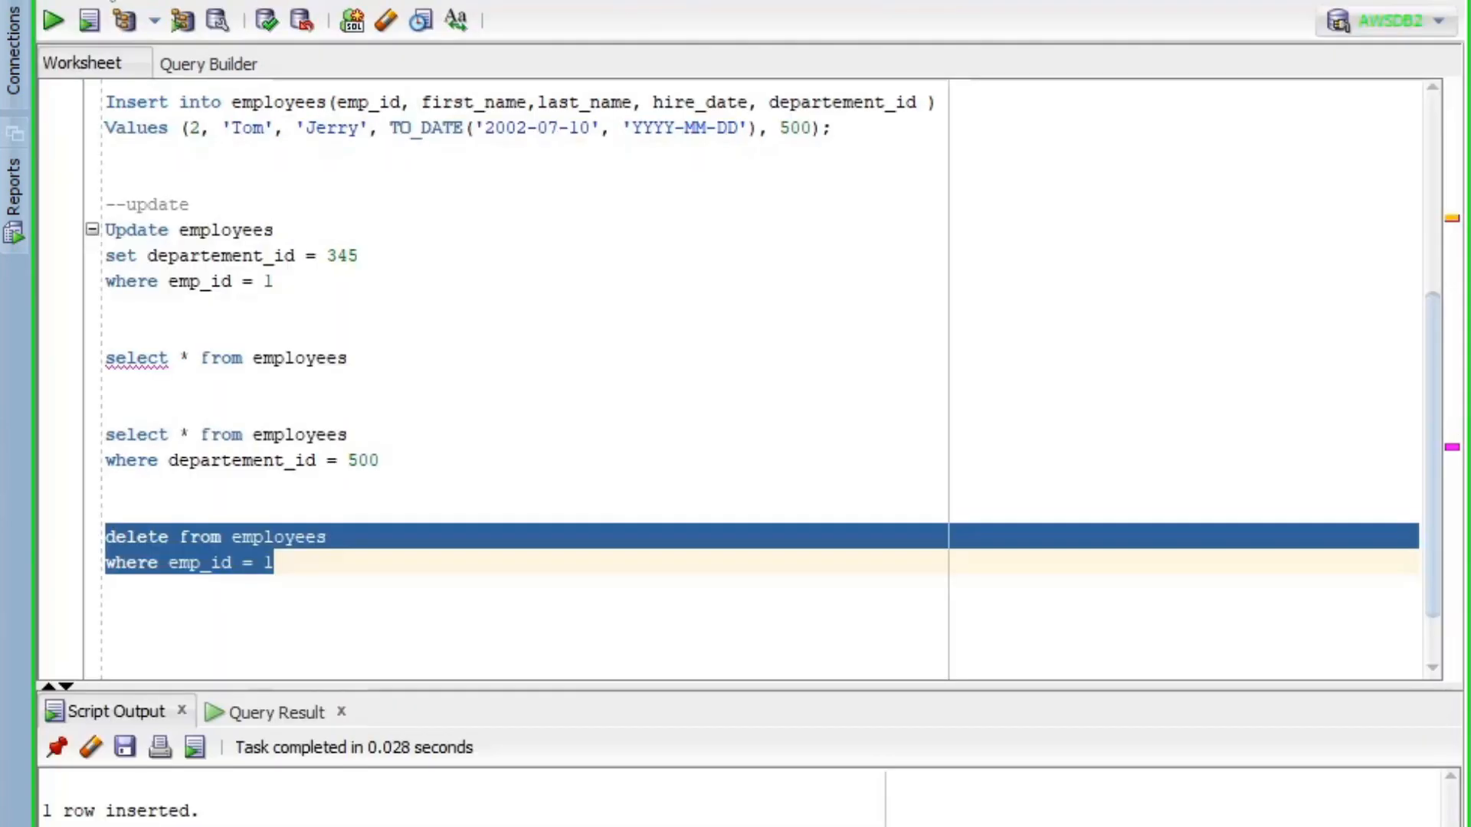
{"action": "left_click_drag", "start_coordinate": [332, 361], "coordinate": [75, 337]}
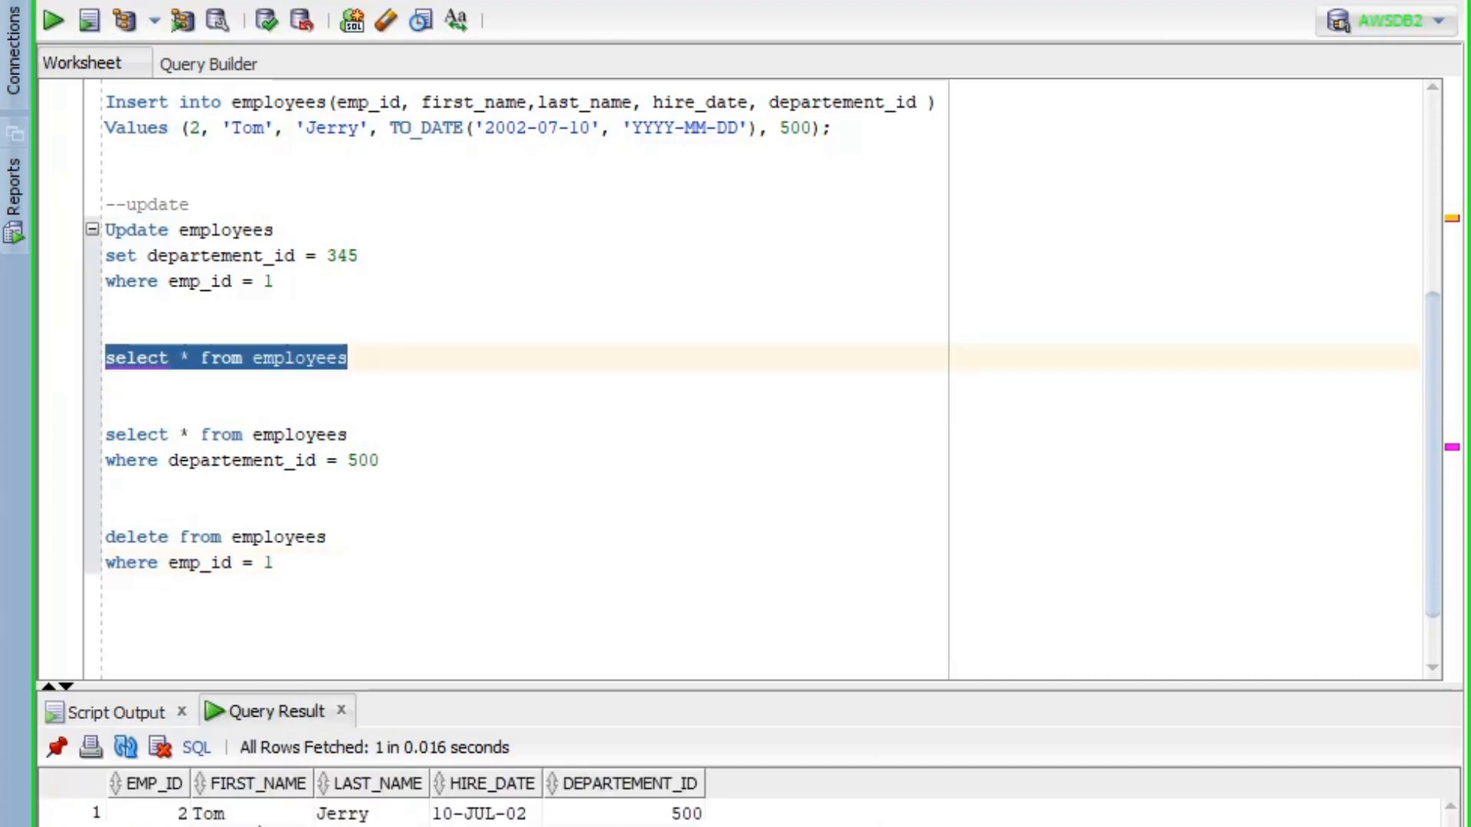
{"action": "left_click", "coordinate": [383, 562]}
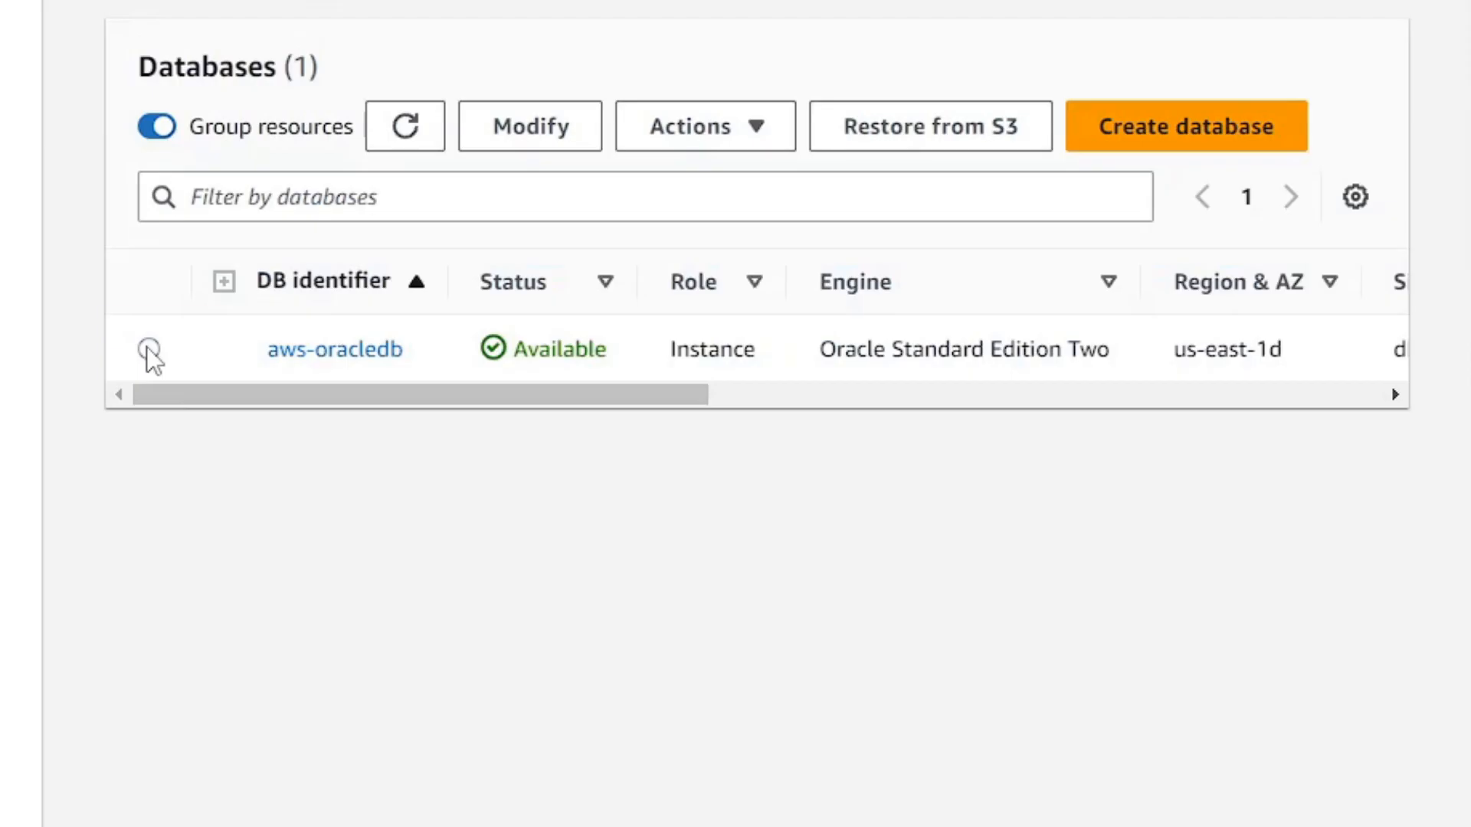
{"action": "left_click", "coordinate": [149, 348]}
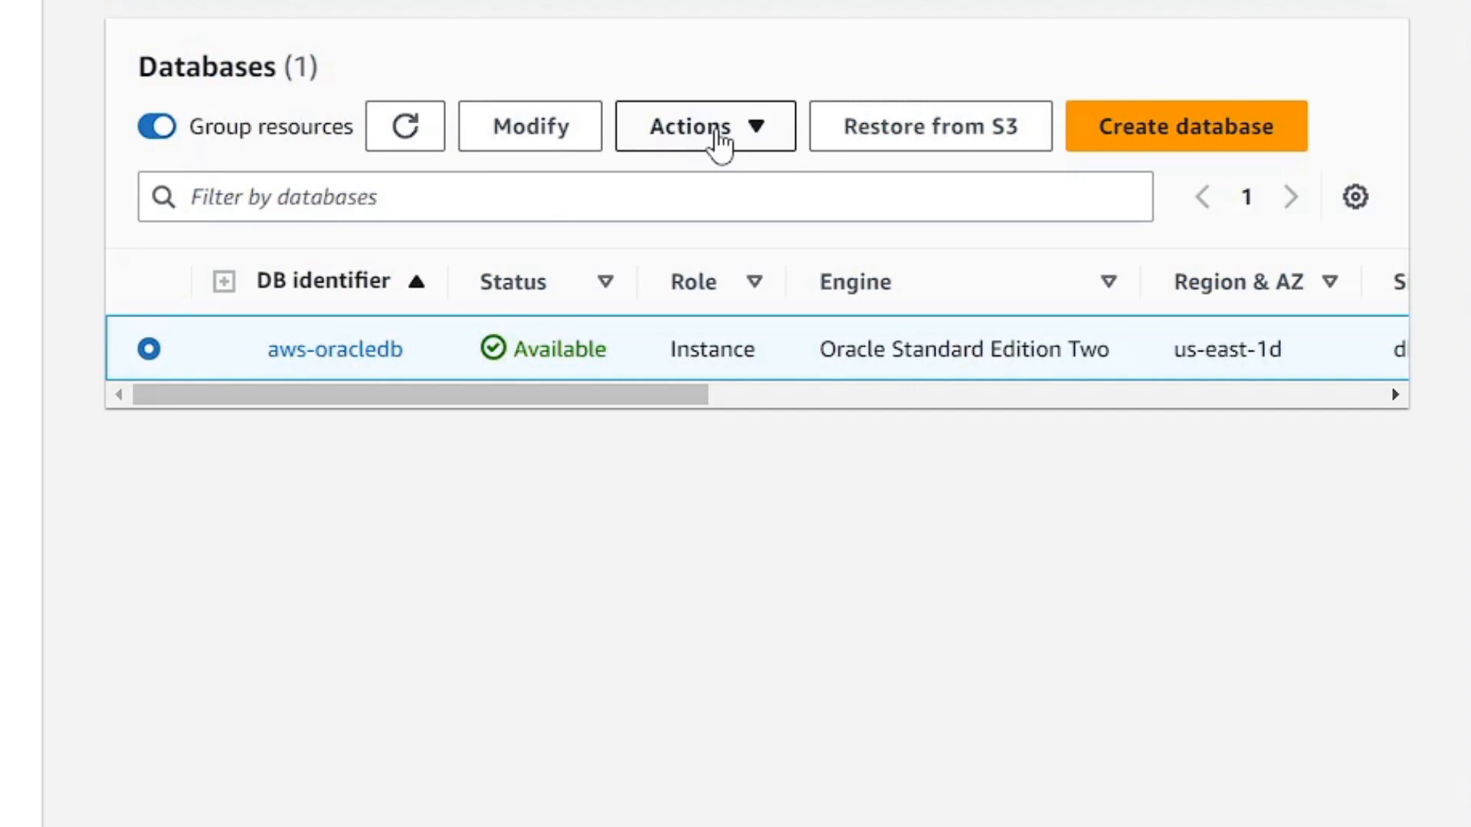
- Delete aws-oracledb with no final snapshot, acknowledging lost backups and confirming with 'delete me'
{"action": "left_click", "coordinate": [718, 142]}
{"action": "left_click", "coordinate": [703, 408]}
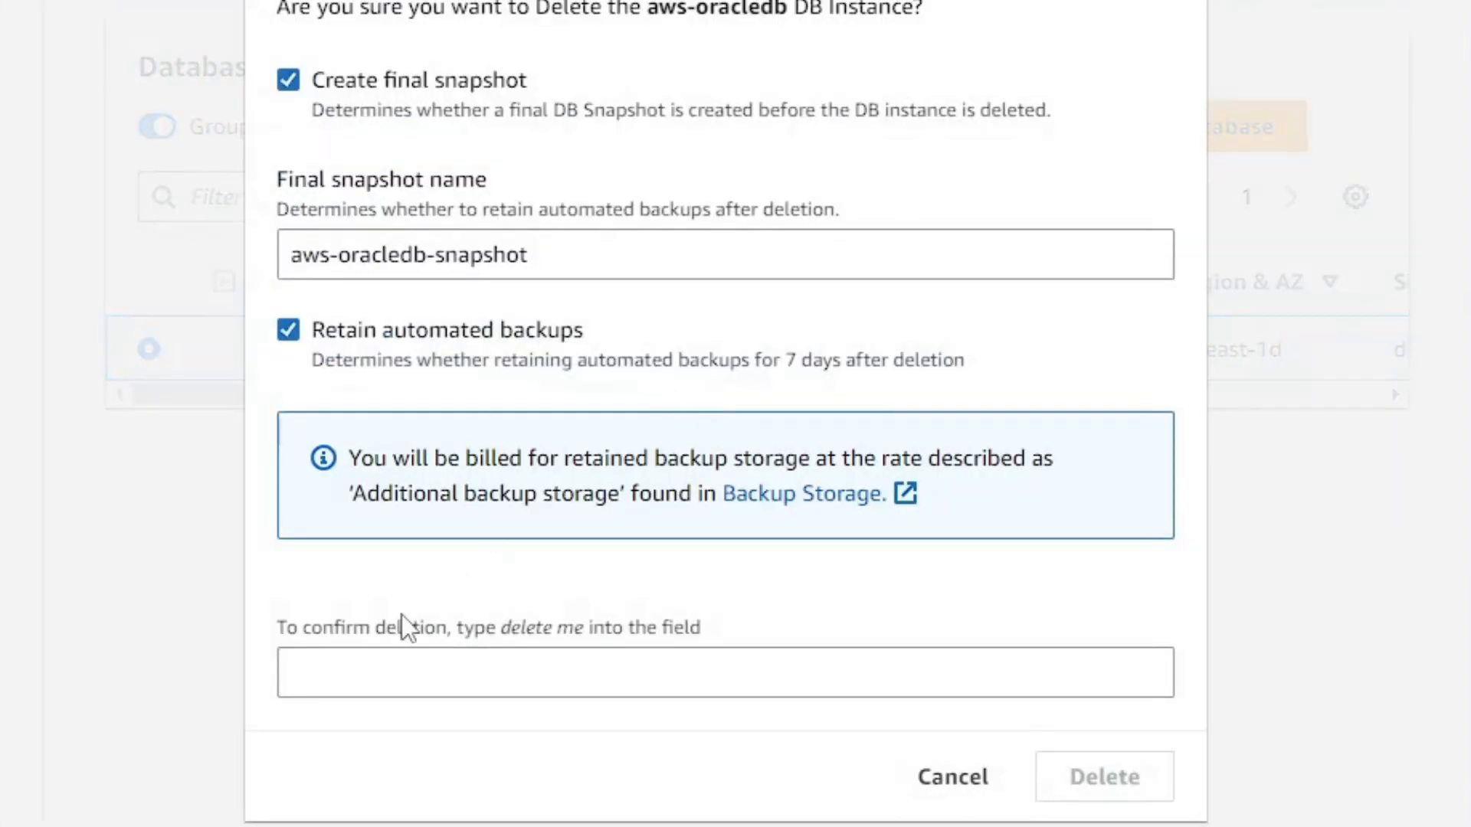
{"action": "left_click_drag", "start_coordinate": [502, 629], "coordinate": [591, 626]}
{"action": "key", "text": "ctrl+c"}
{"action": "left_click", "coordinate": [446, 670]}
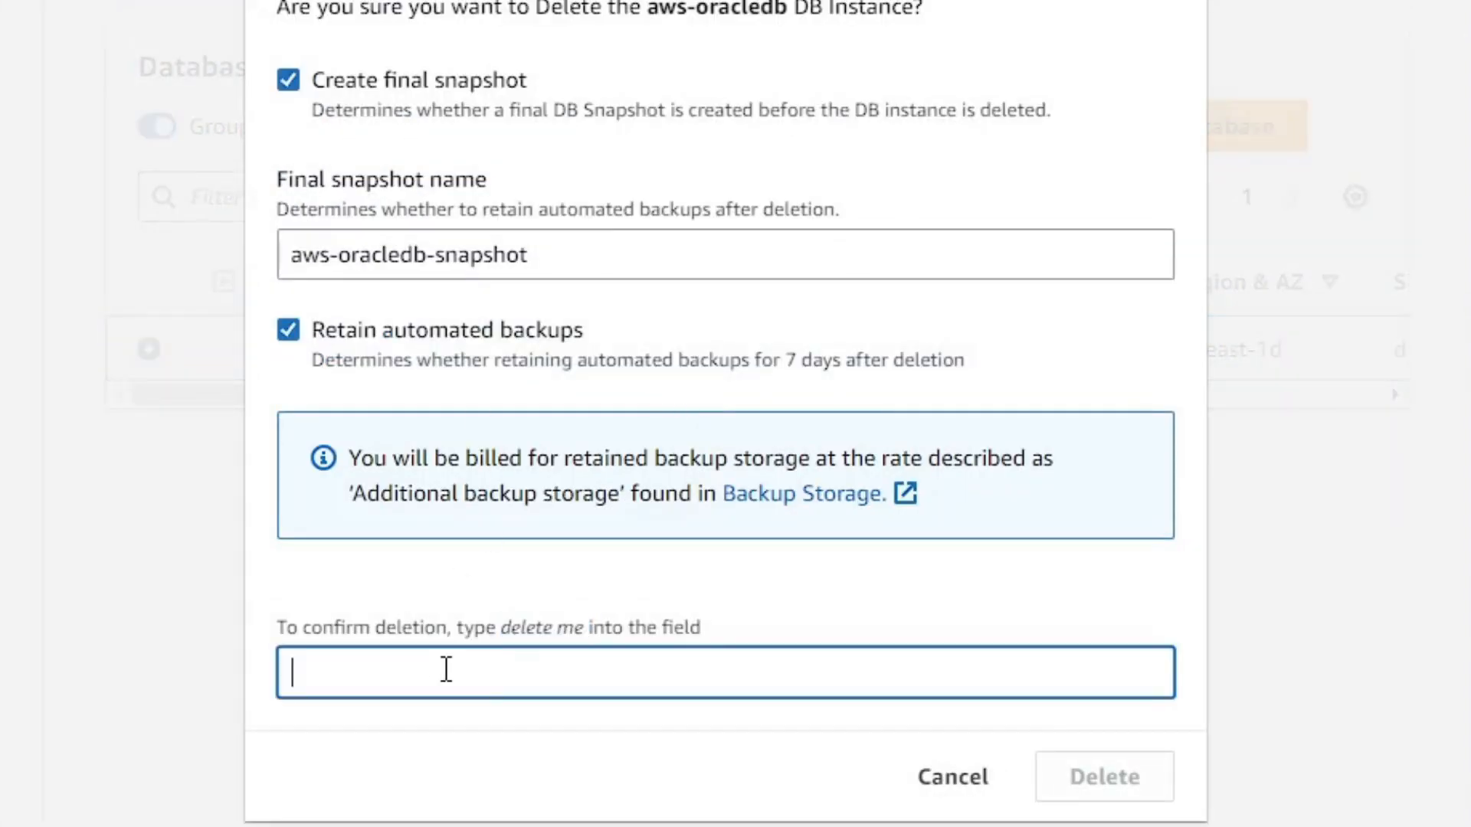
{"action": "key", "text": "ctrl+v"}
{"action": "left_click", "coordinate": [288, 80]}
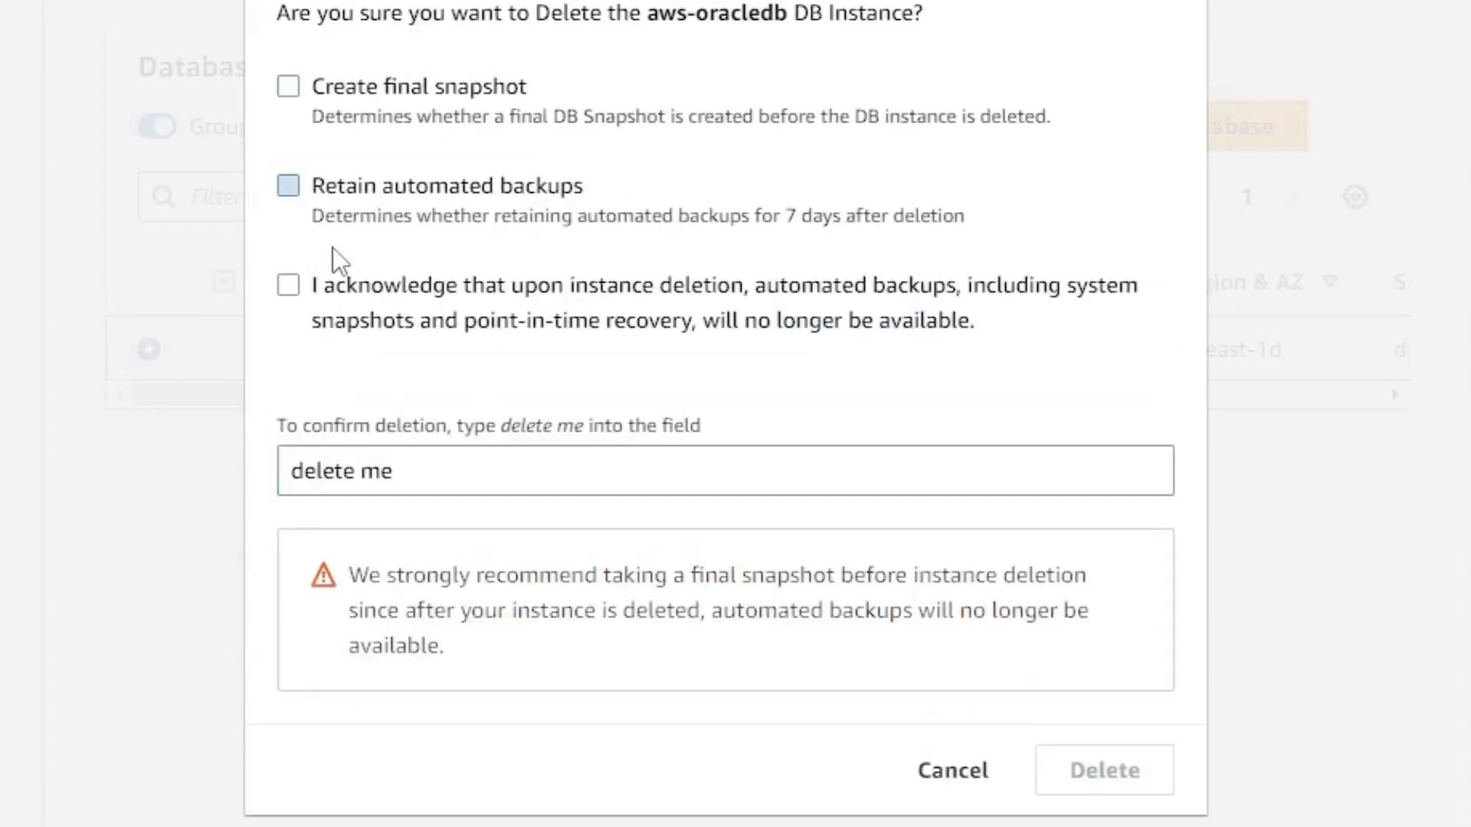
{"action": "left_click", "coordinate": [348, 473]}
{"action": "left_click", "coordinate": [398, 313]}
{"action": "left_click", "coordinate": [1088, 770]}
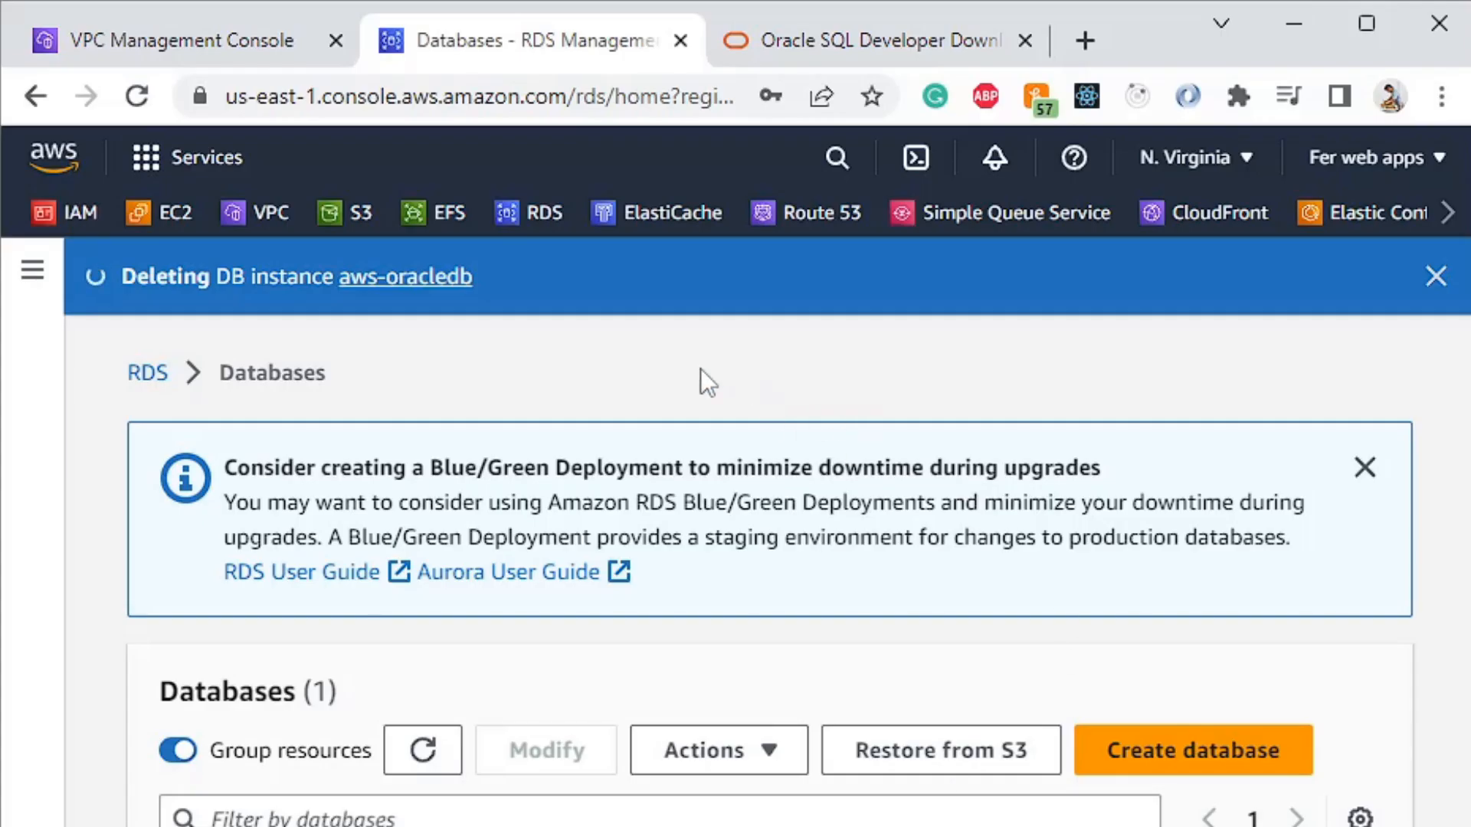
{"action": "left_click", "coordinate": [234, 38]}
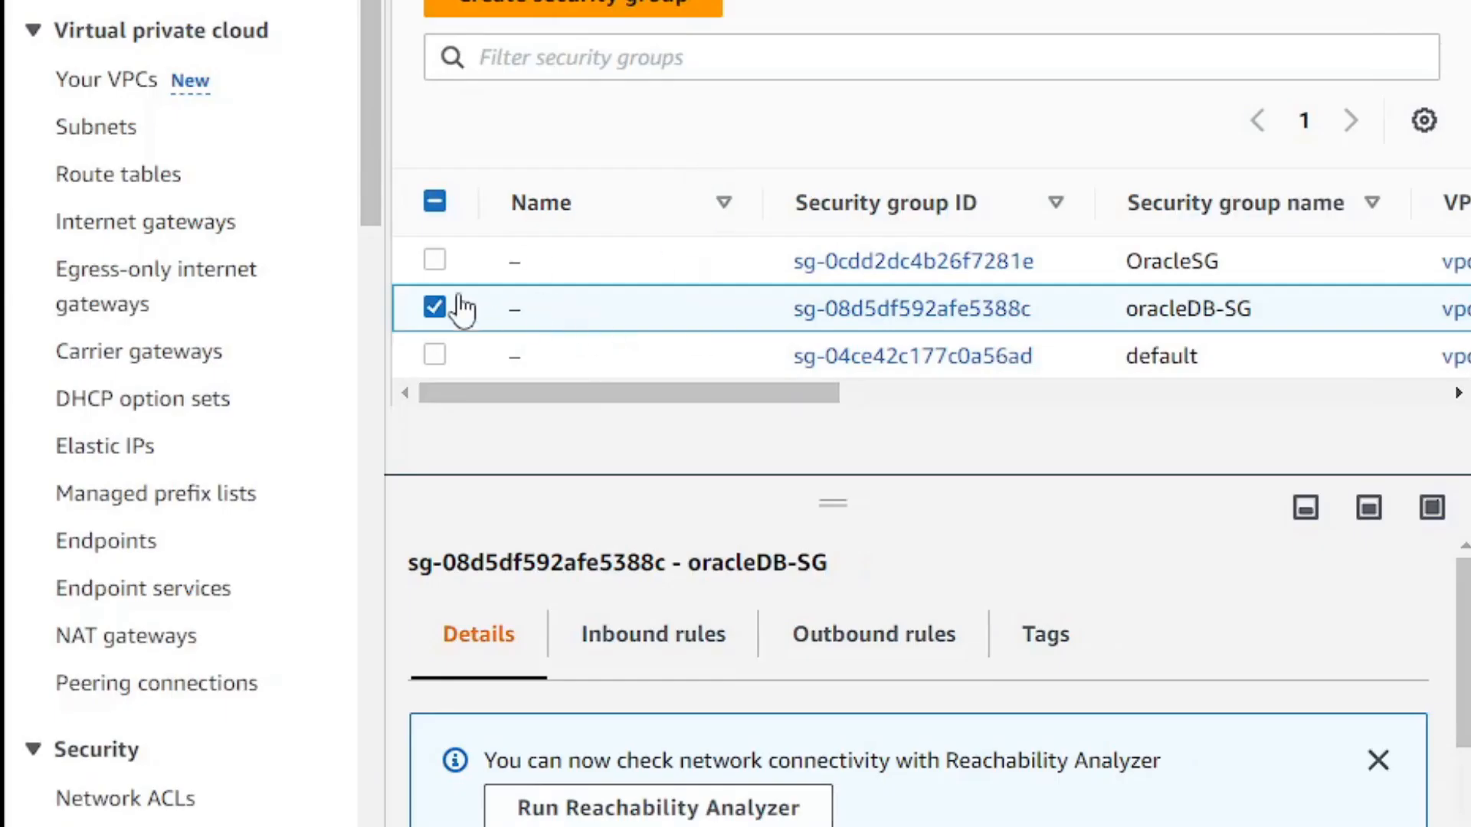
- Delete OracleSG and oracleDB-SG, confirming with 'delete'; the still-attached oracleDB-SG remains
{"action": "left_click", "coordinate": [435, 259]}
{"action": "left_click", "coordinate": [659, 0]}
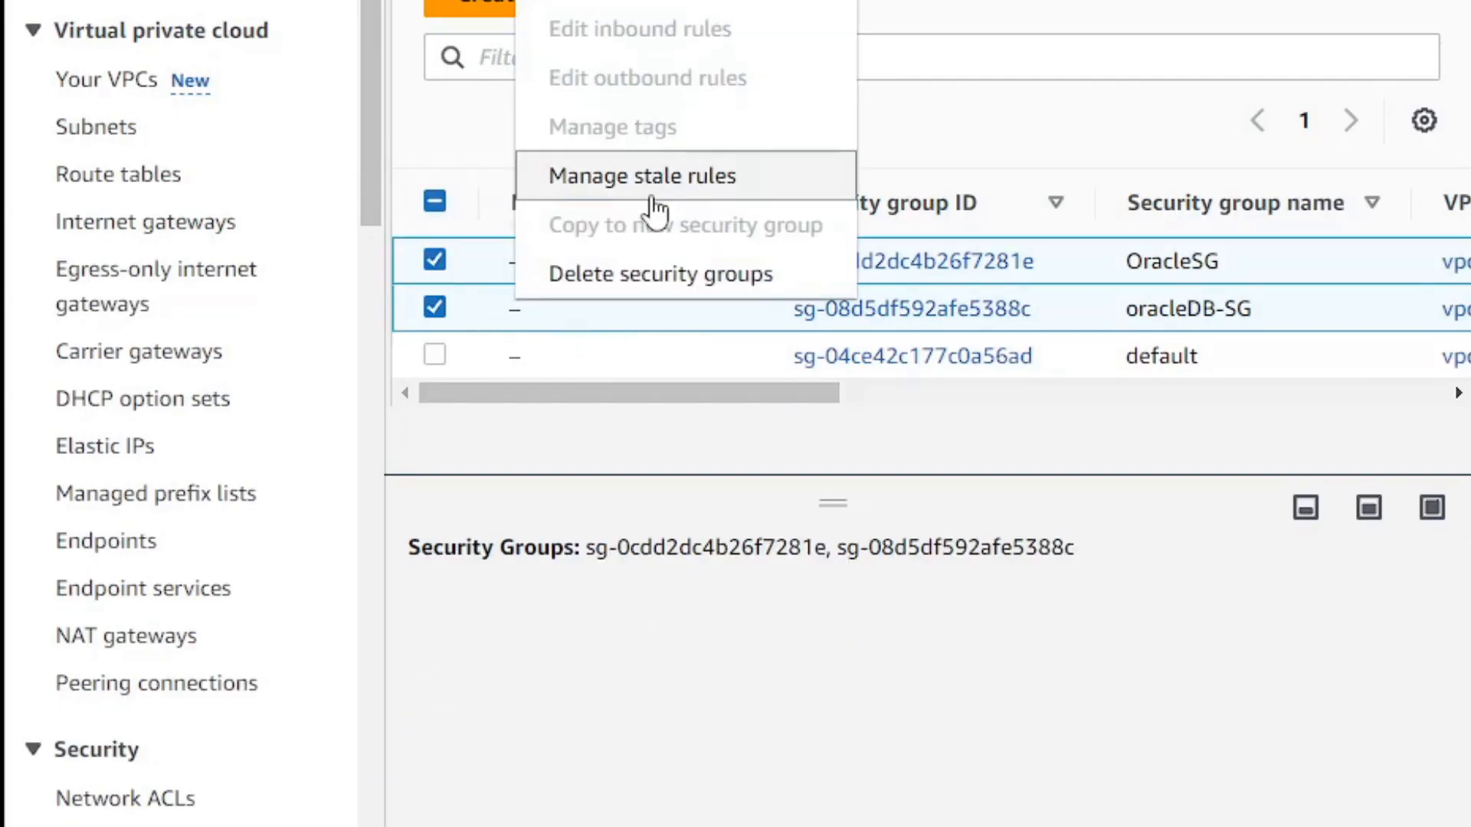
{"action": "left_click", "coordinate": [655, 291]}
{"action": "left_click_drag", "start_coordinate": [701, 484], "coordinate": [464, 494]}
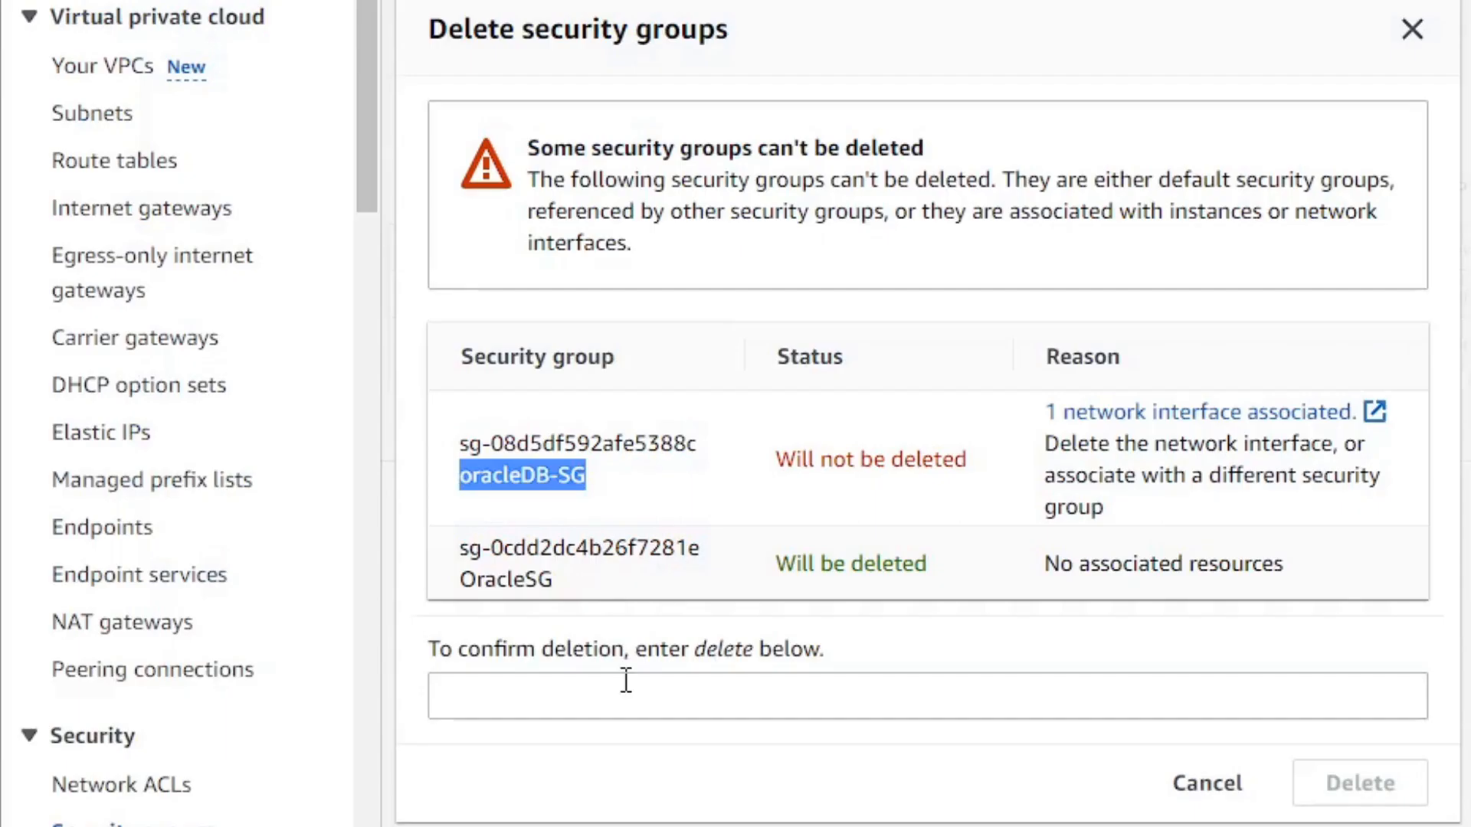
{"action": "left_click", "coordinate": [783, 672]}
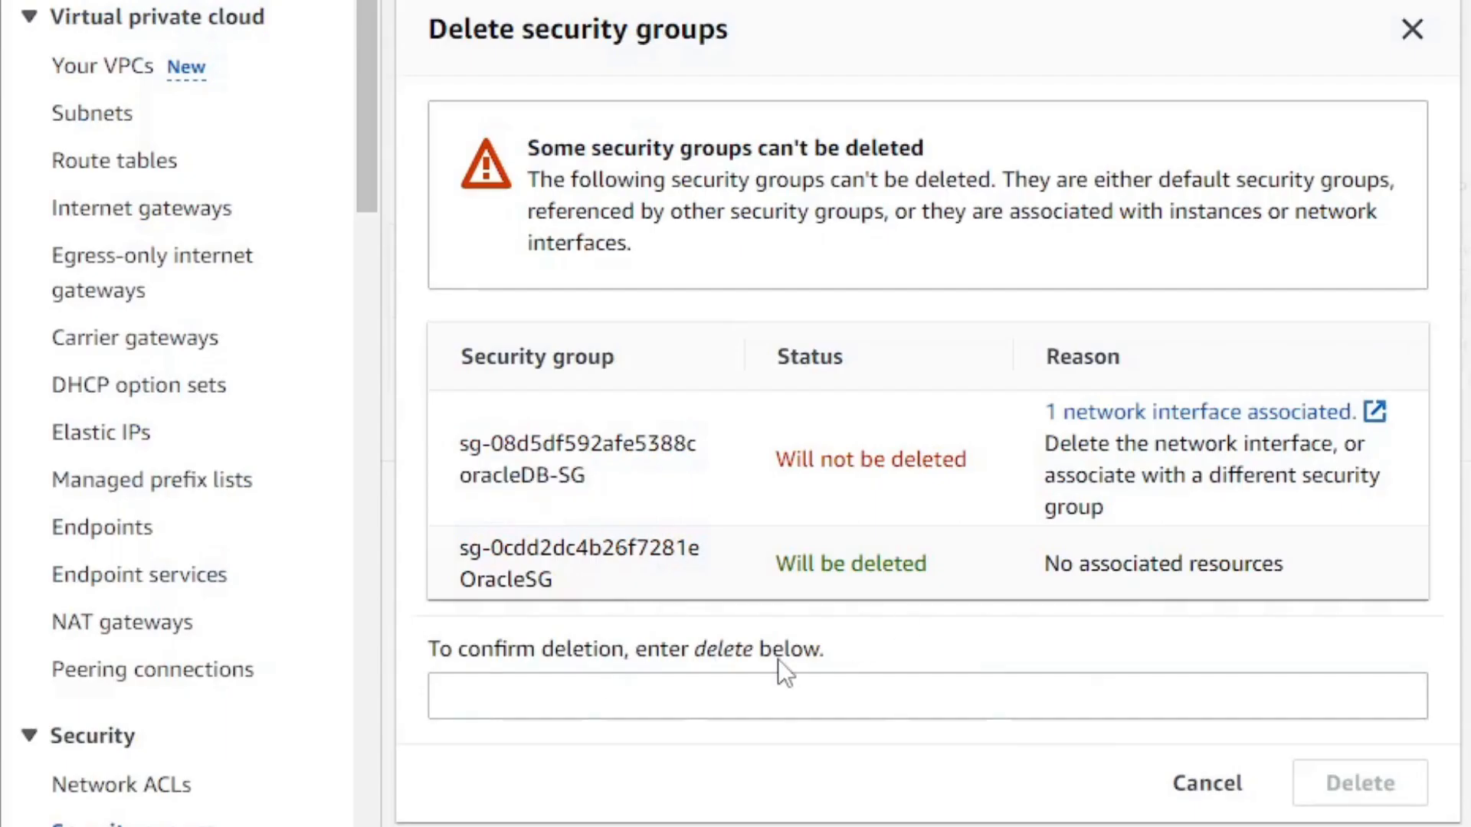
{"action": "left_click", "coordinate": [775, 692]}
{"action": "type", "text": "delete"}
{"action": "left_click", "coordinate": [1402, 767]}
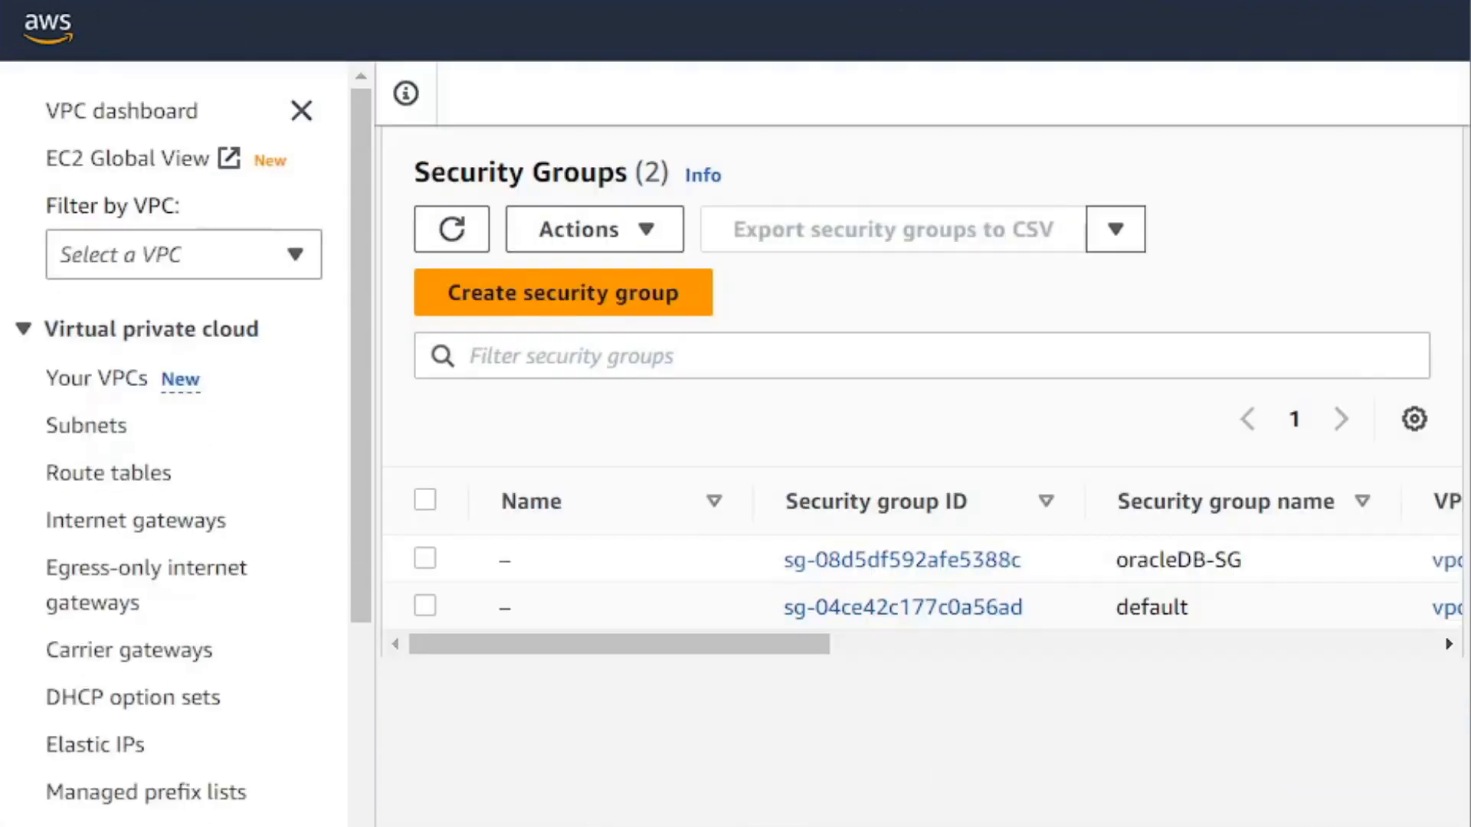
{"action": "left_click_drag", "start_coordinate": [1115, 608], "coordinate": [1249, 609]}
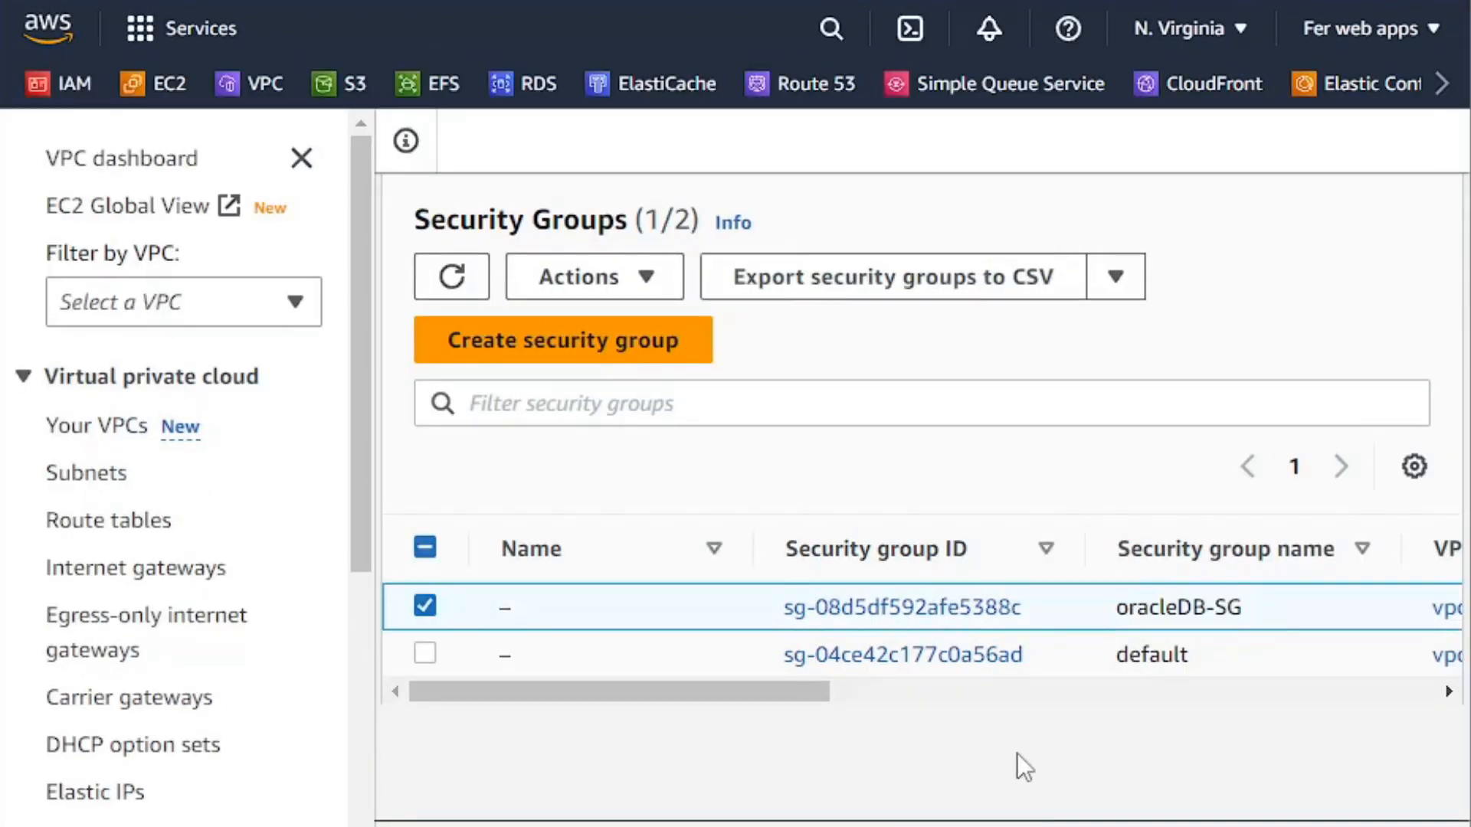